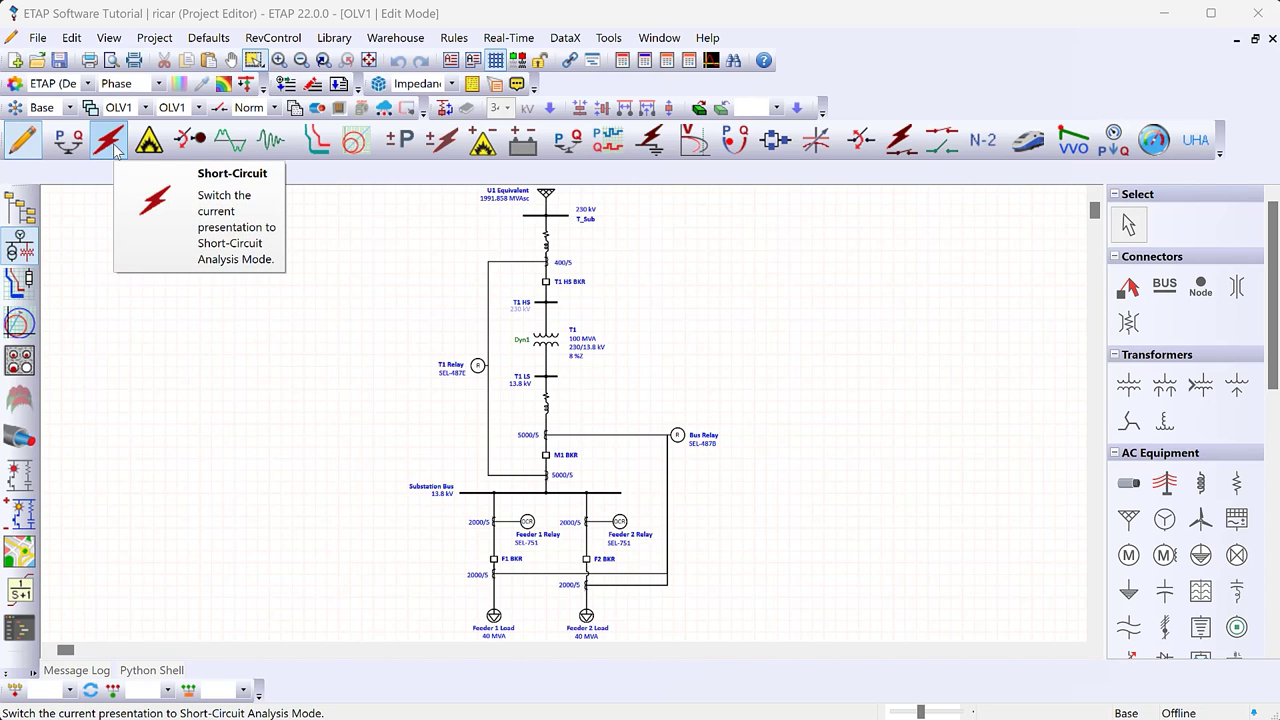
Switch the one-line diagram to Short-Circuit Analysis mode and open the SC study case for editing
click(114, 146)
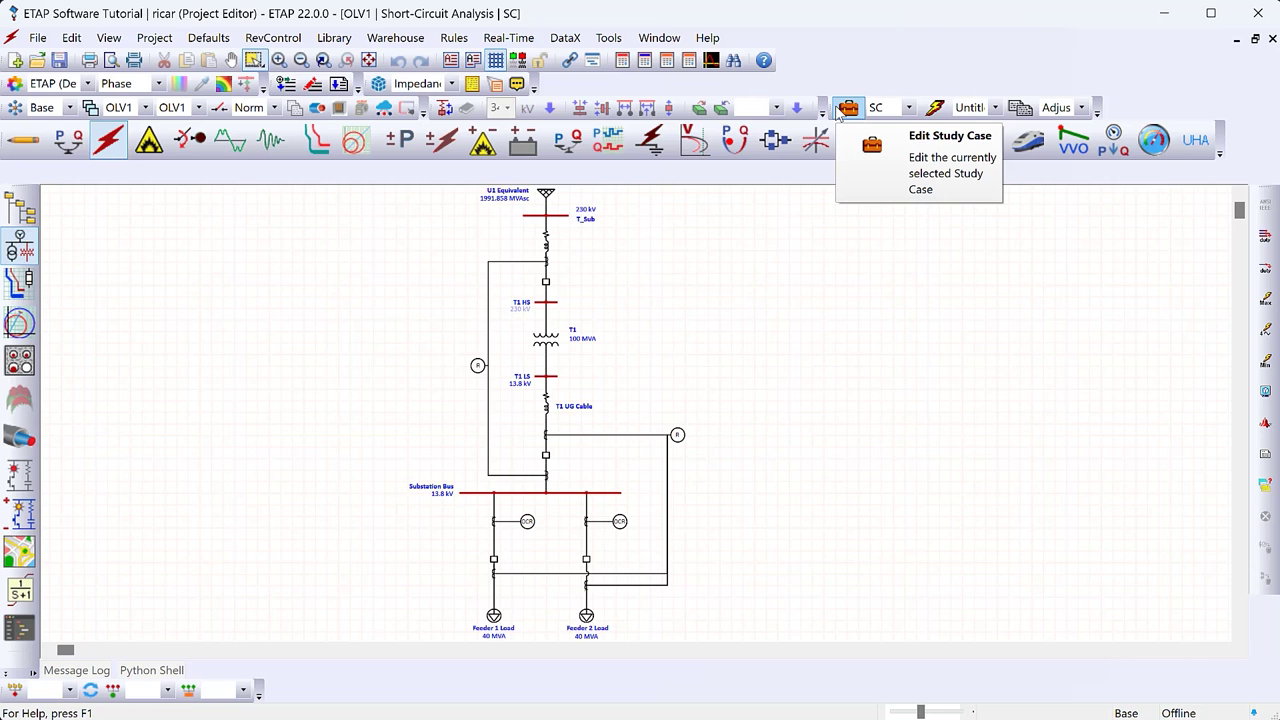
click(845, 108)
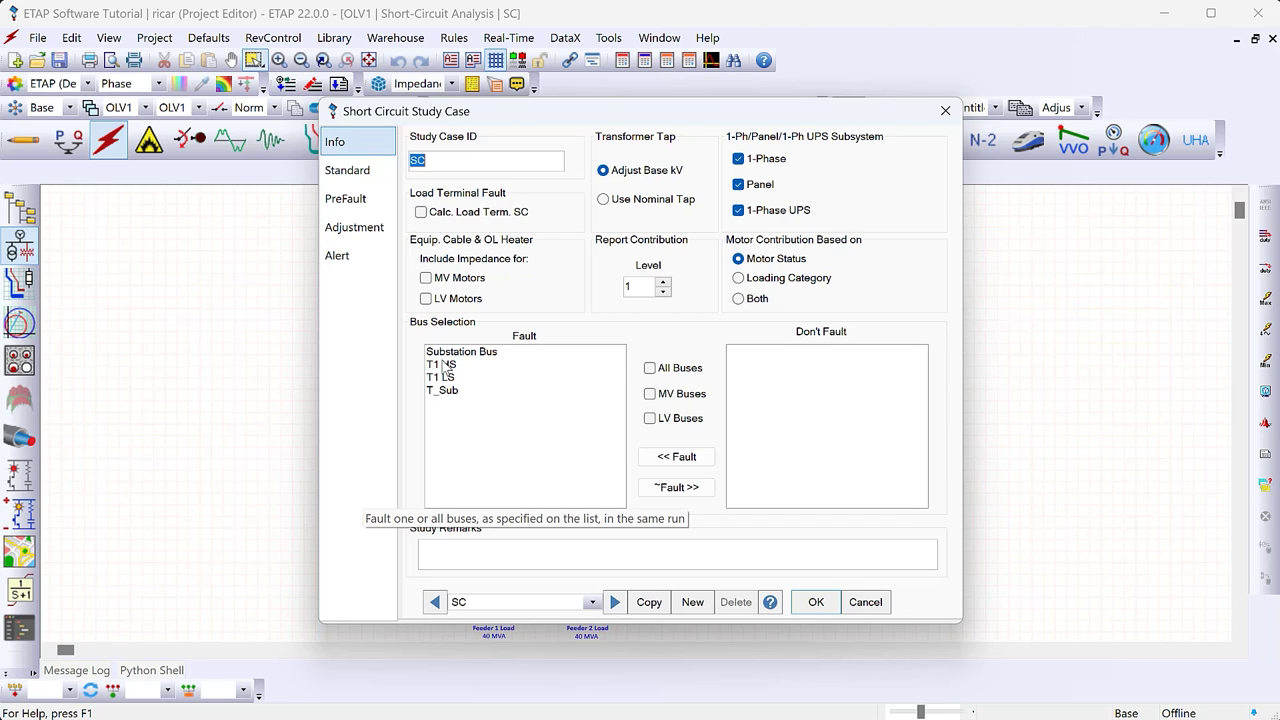
Move buses T1 HS, T1 LS and T_Sub to the non-faulted list and return them to the faulted list
click(447, 366)
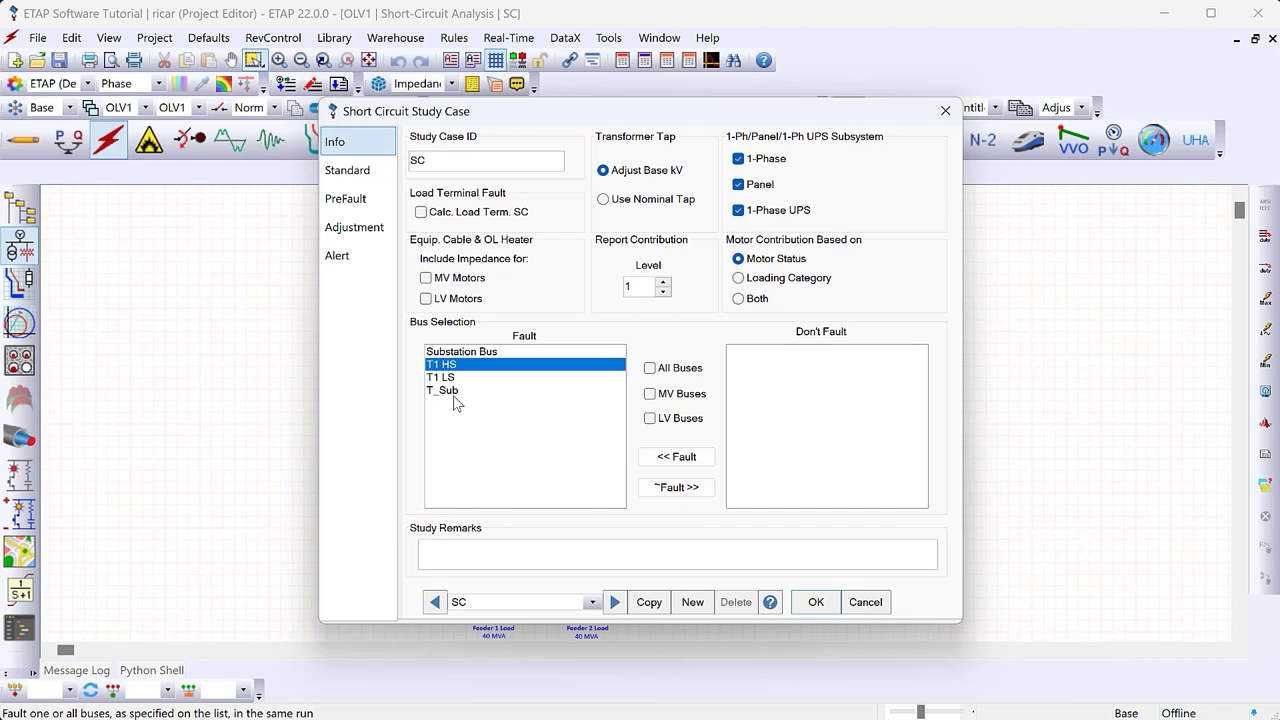
shift+click(454, 394)
click(677, 487)
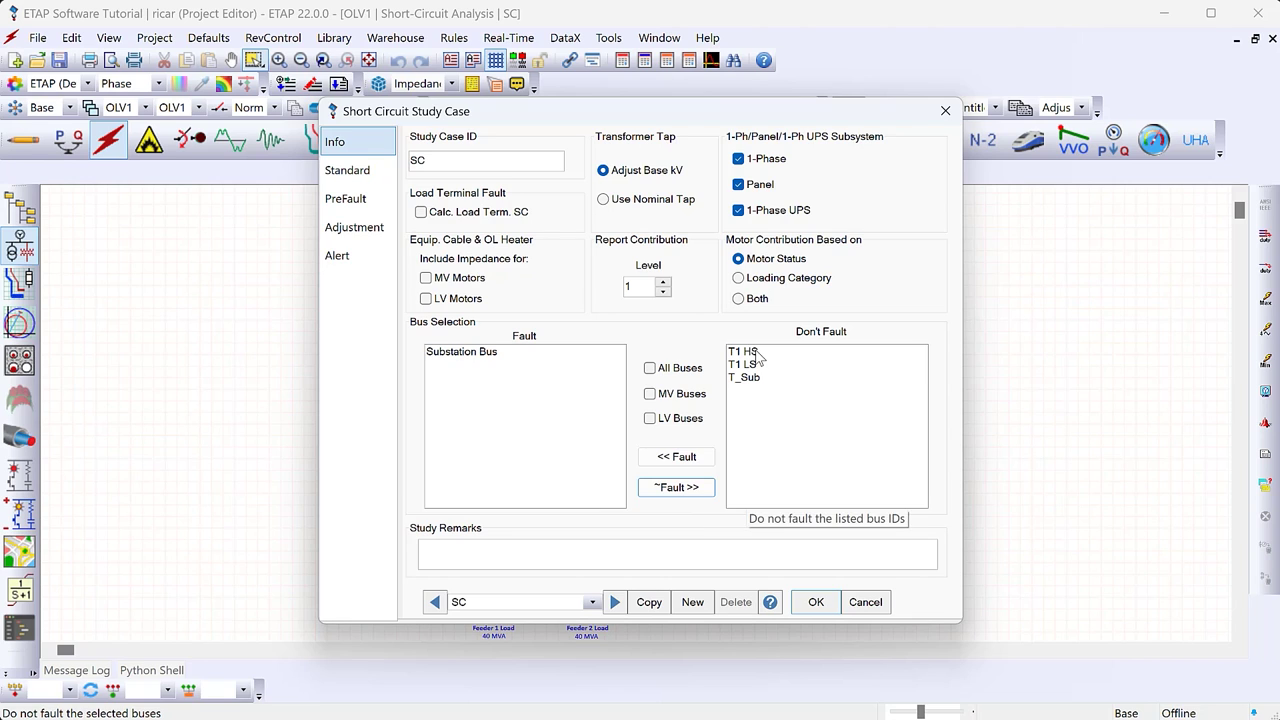
drag(745, 352, 758, 380)
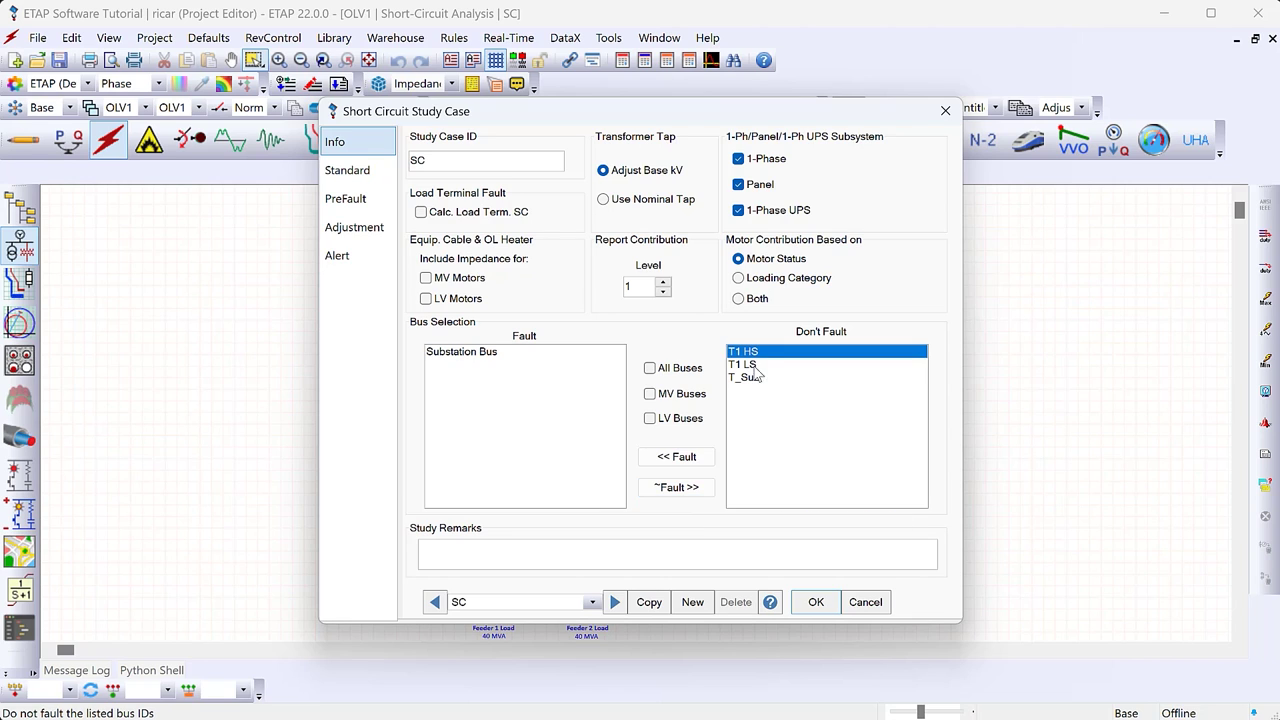
click(677, 456)
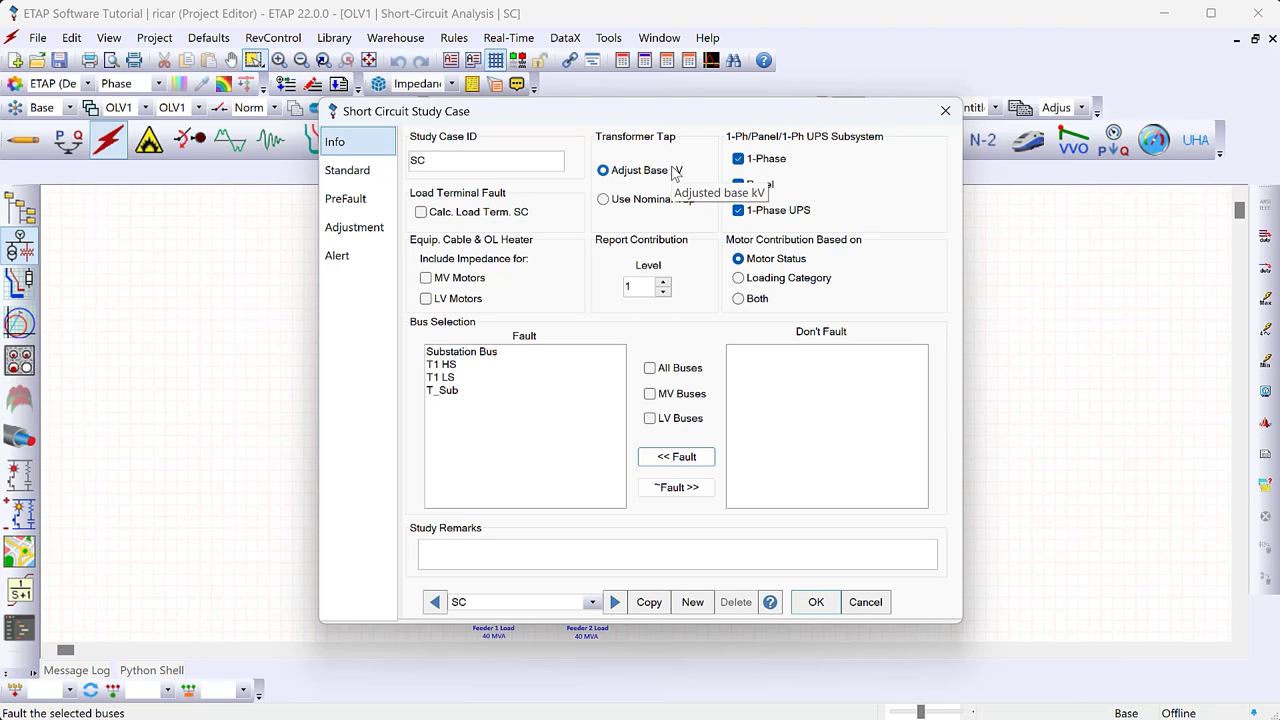
Review the study case's calculation standard settings and its faulted bus list, and accept the study case
click(368, 186)
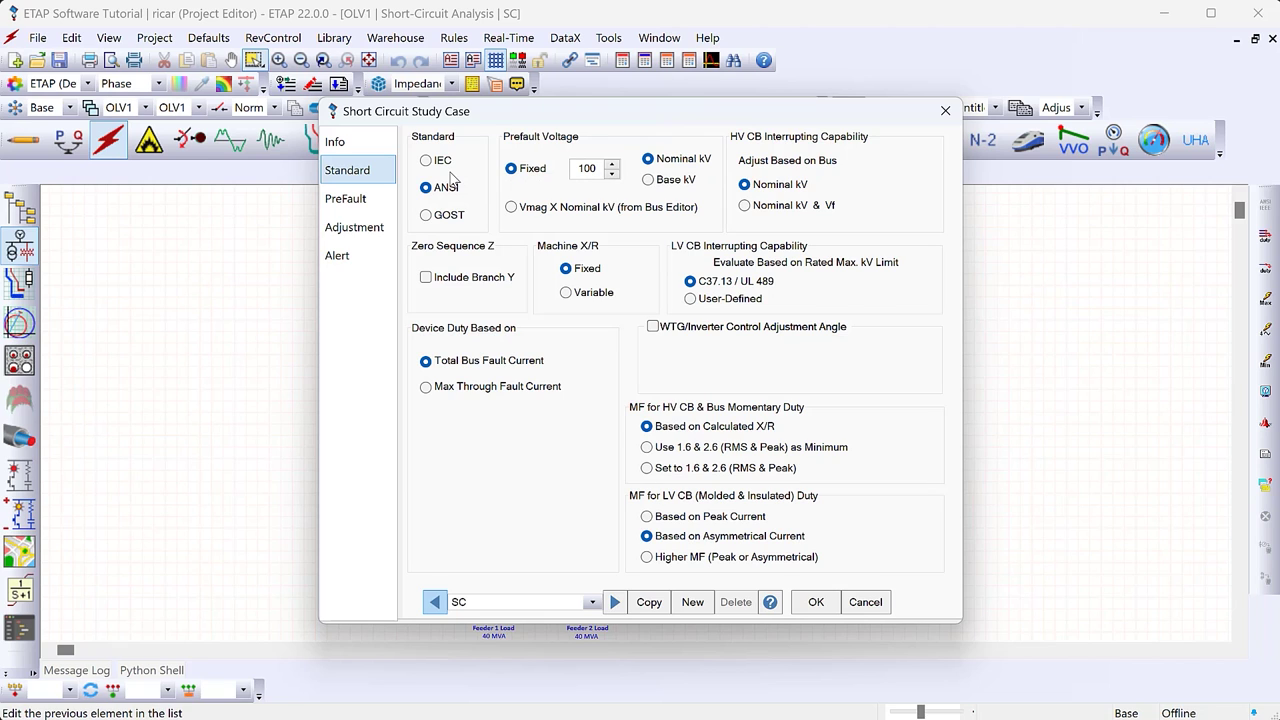
click(359, 149)
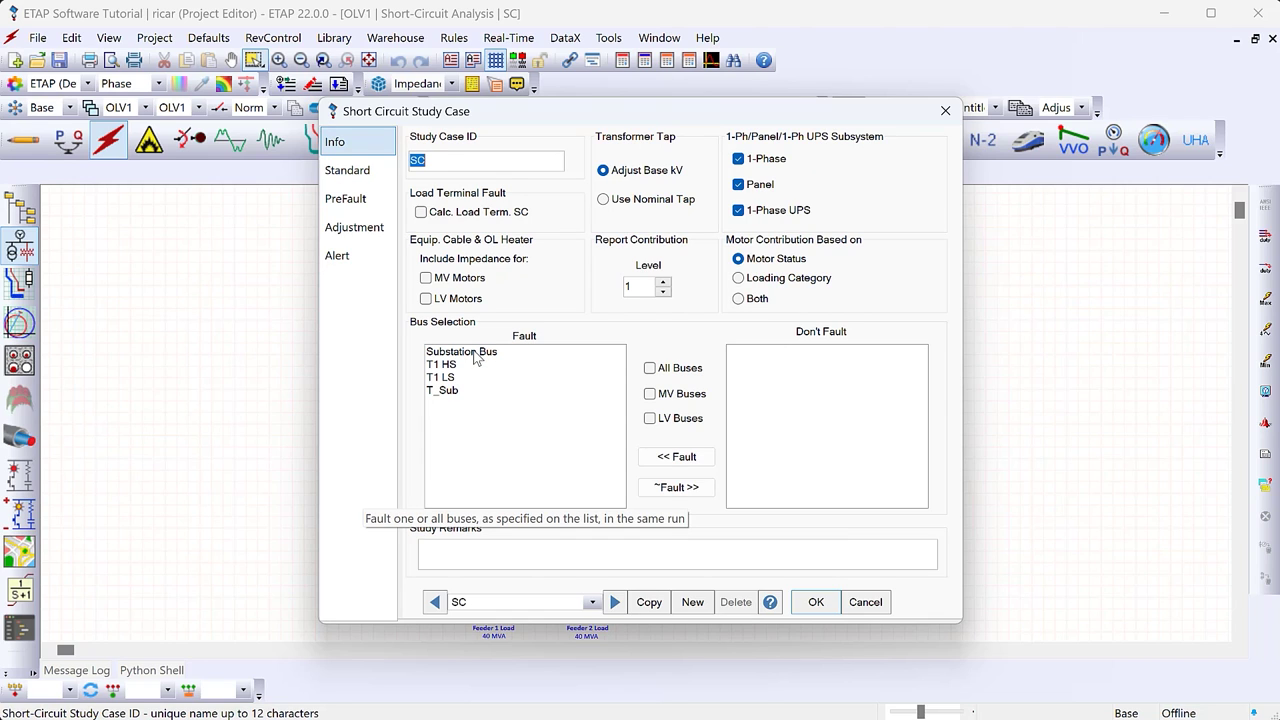
click(816, 602)
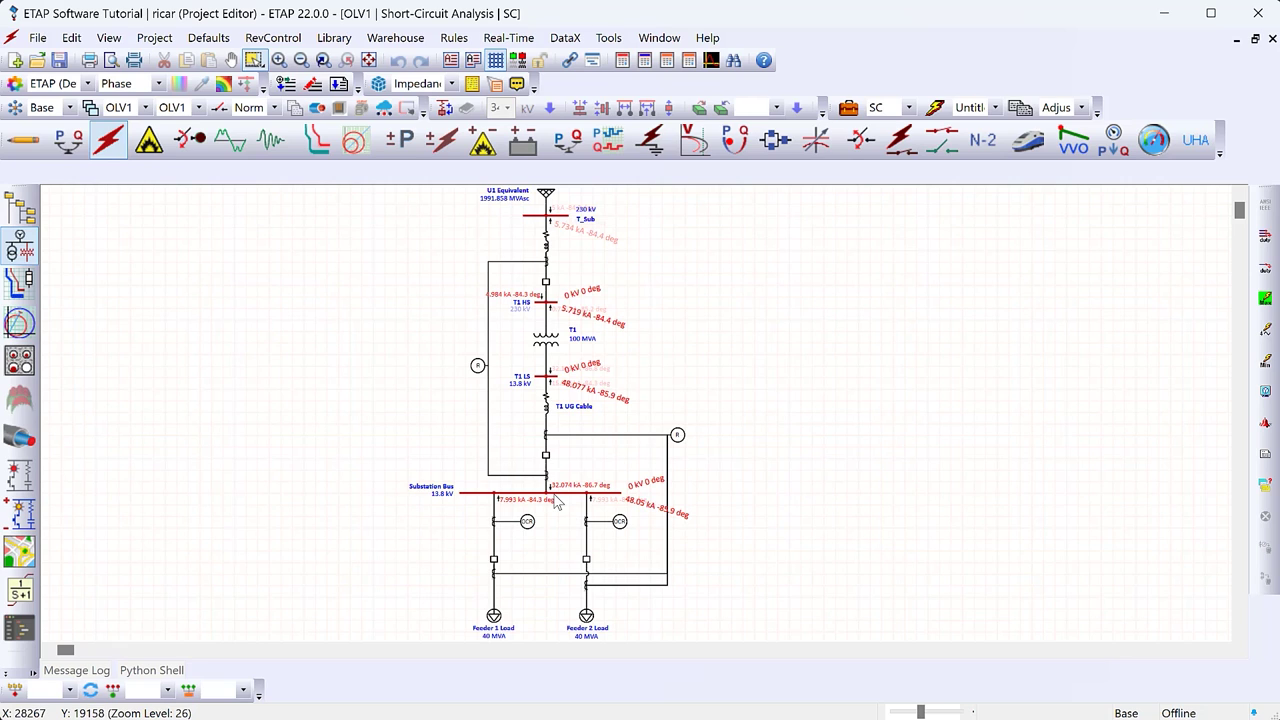
Run the fault calculation without feeder load contributions and rerun the one that includes them
mouse_move(558, 499)
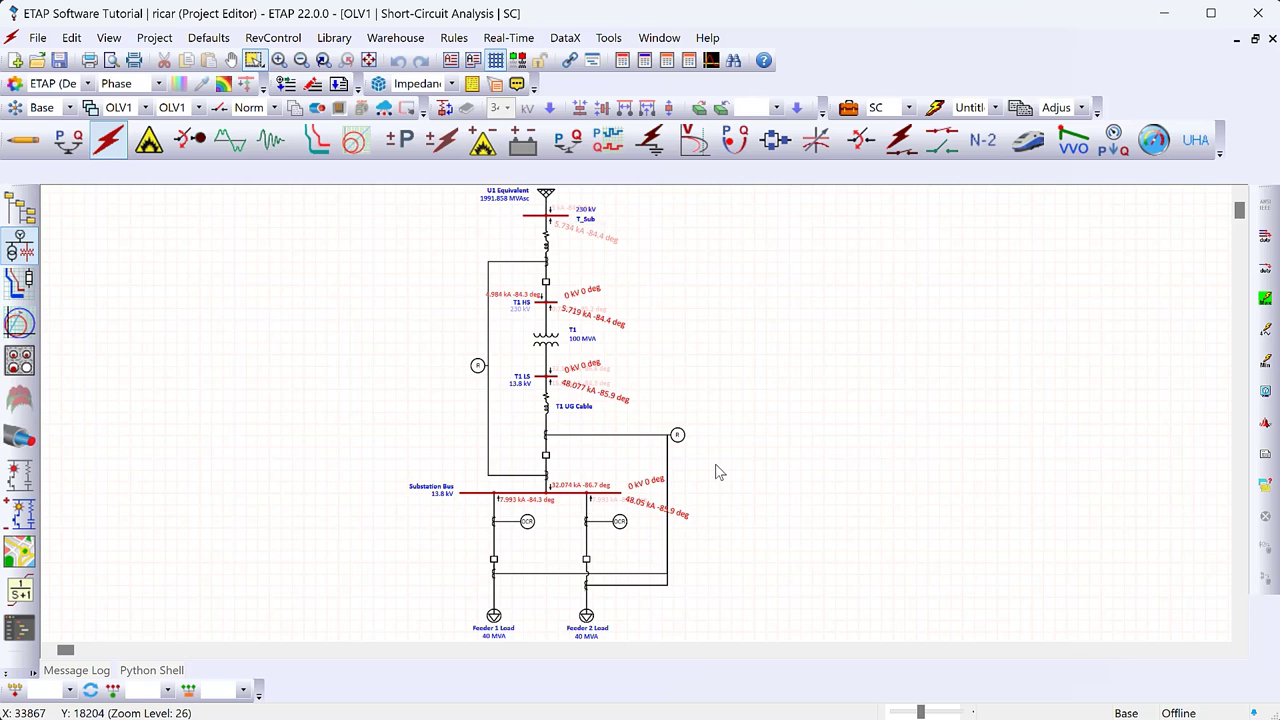
click(1263, 362)
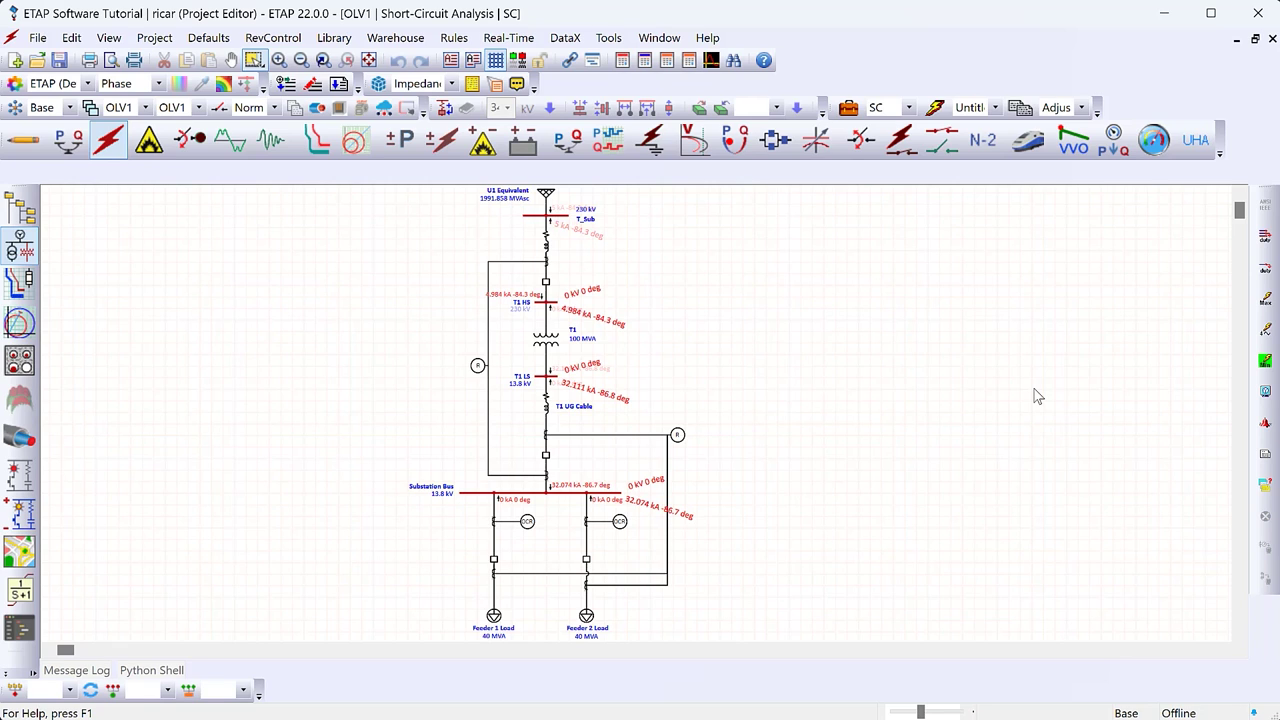
click(1265, 303)
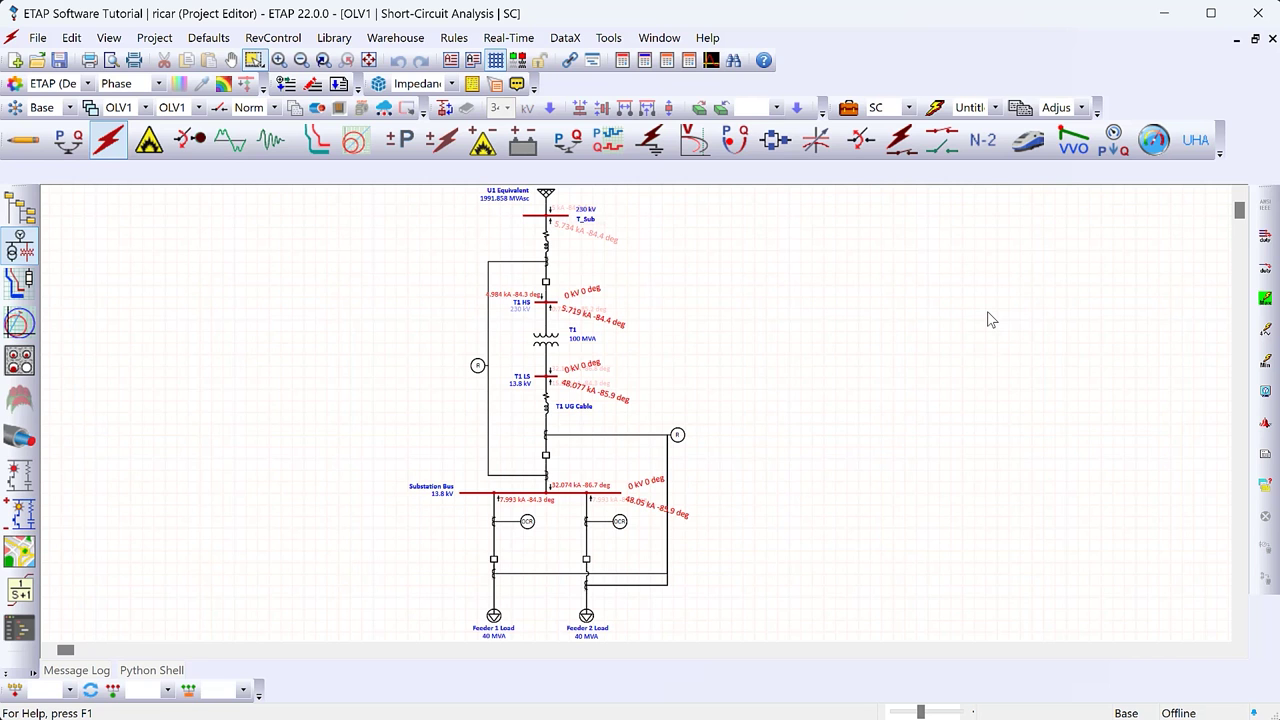
Examine the three-phase fault currents at the Substation Bus and the contributions from the 230 kV source and both feeders
scroll(545, 500, up, 3)
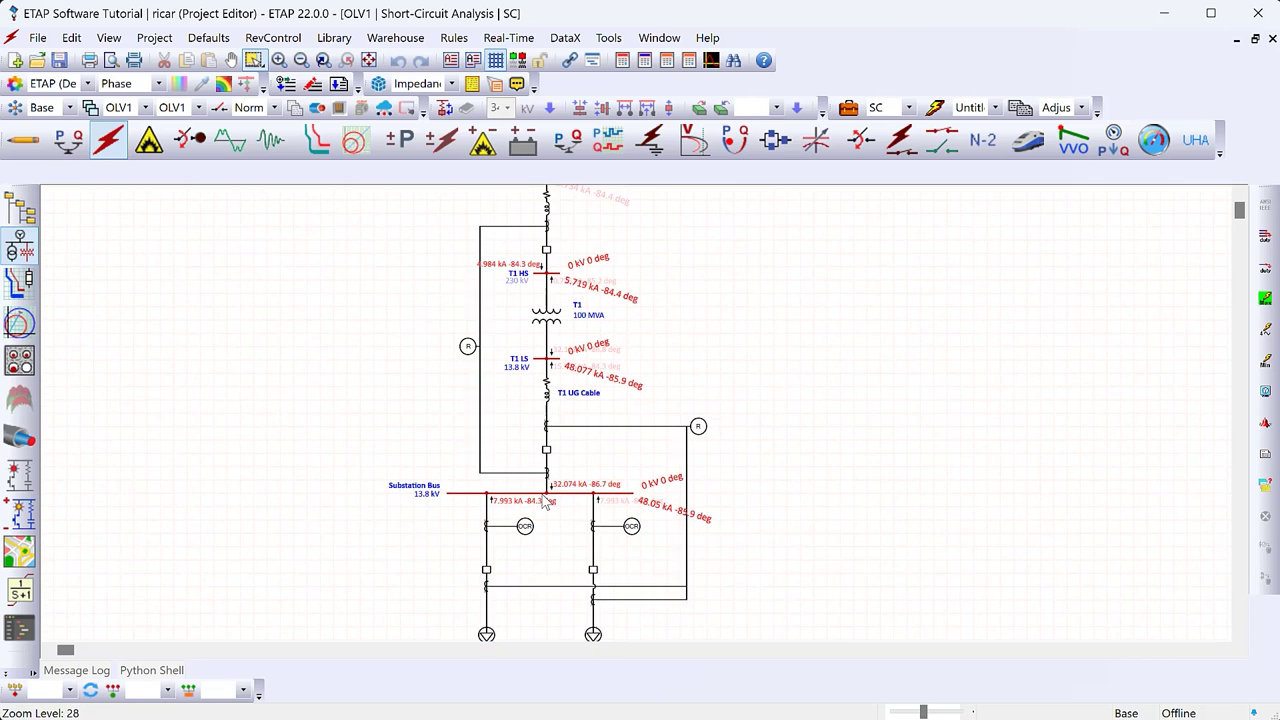
scroll(545, 500, up, 4)
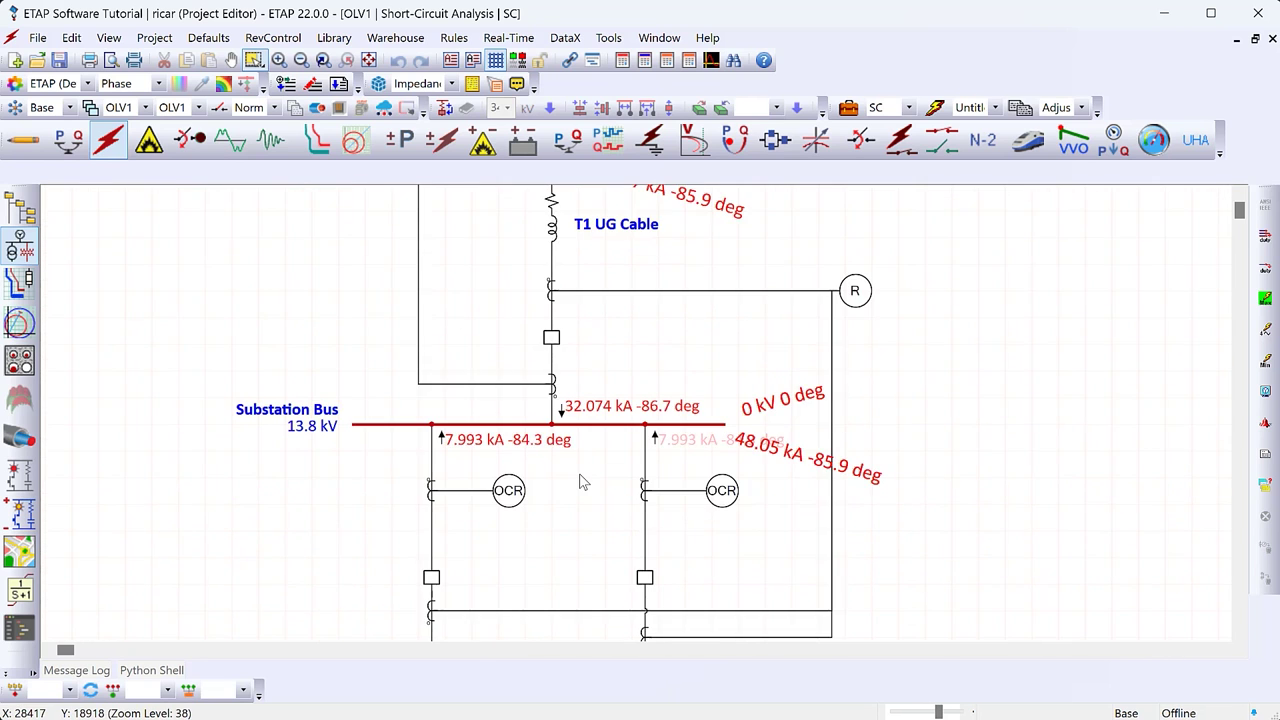
scroll(584, 482, up, 2)
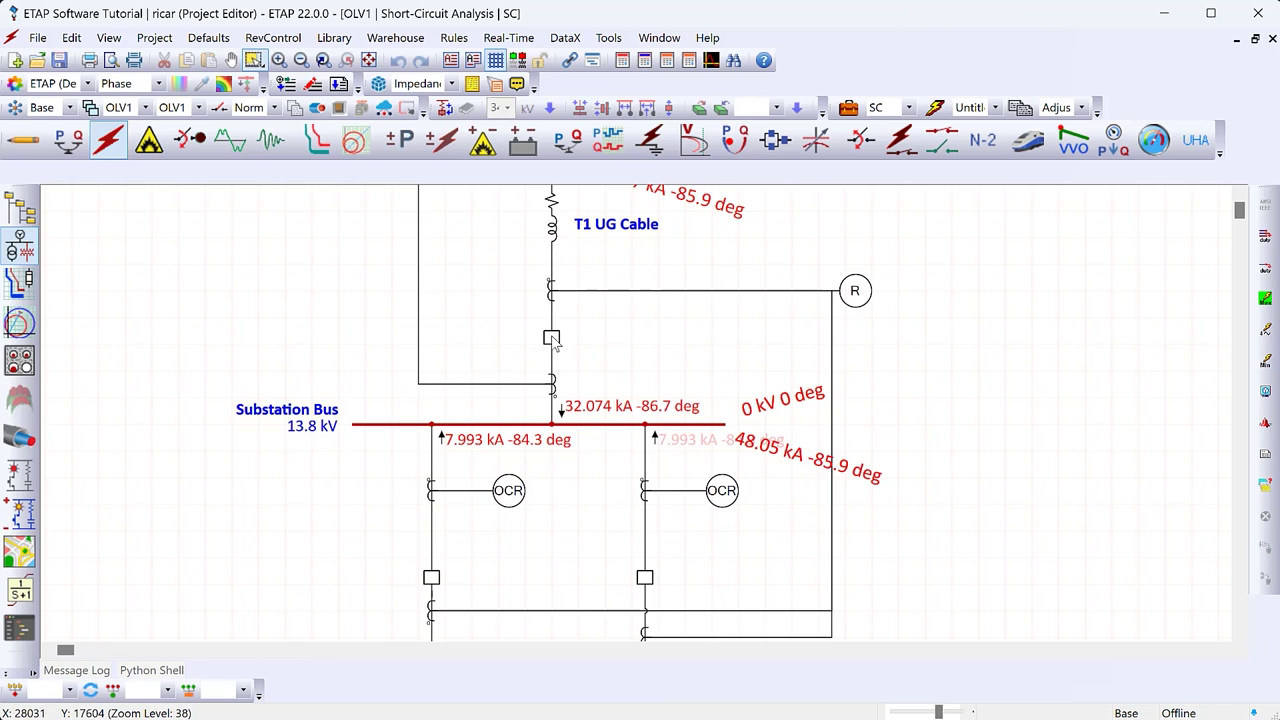
scroll(567, 300, up, 10)
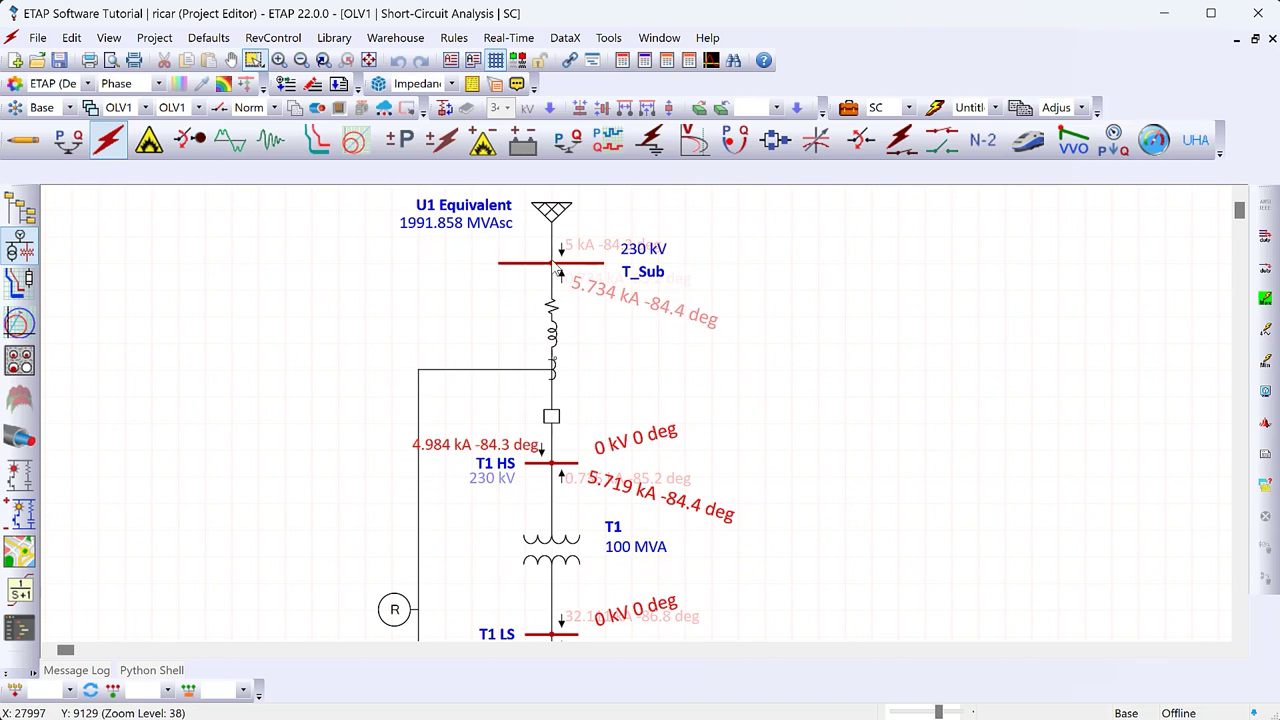
scroll(643, 316, down, 5)
scroll(643, 316, down, 2)
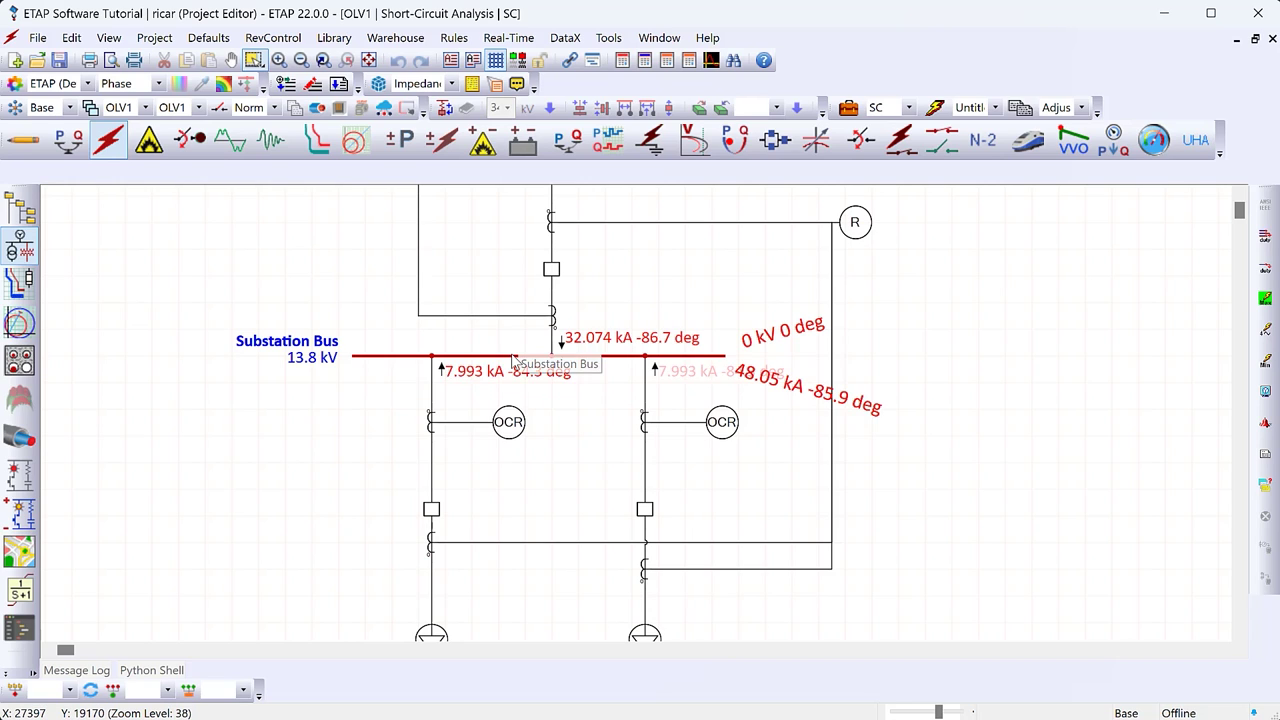
mouse_move(513, 360)
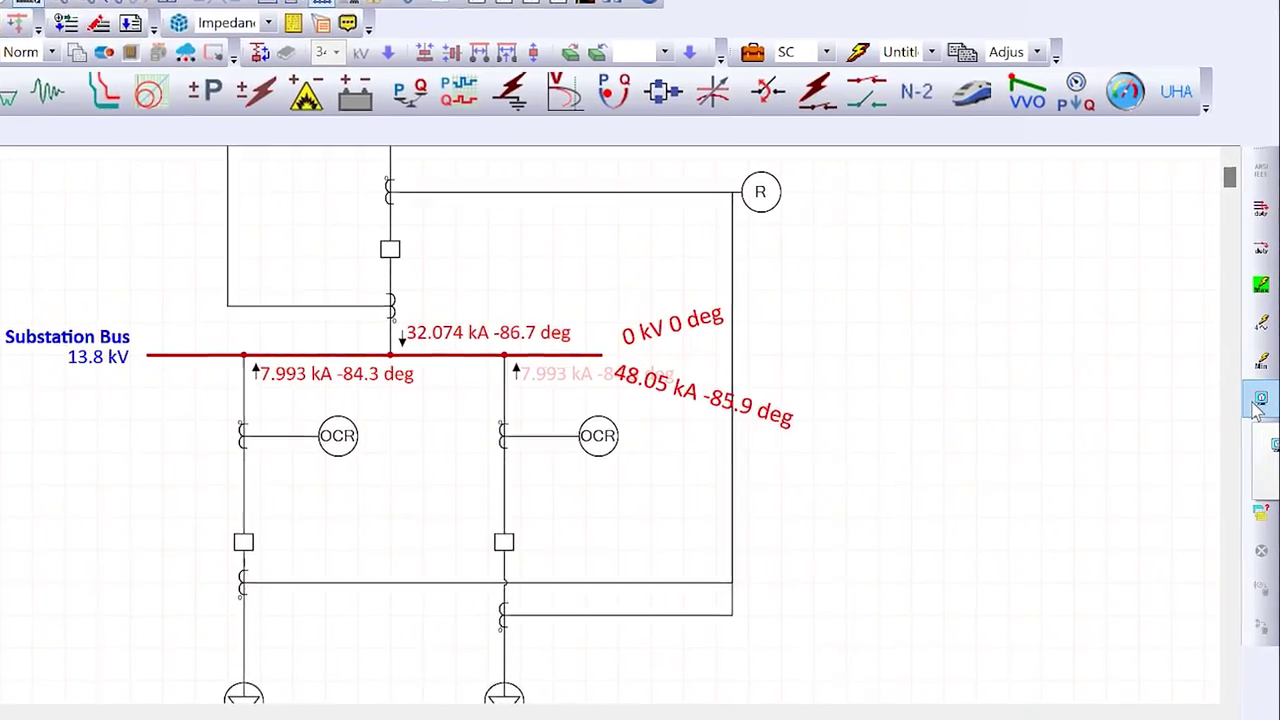
Set the short-circuit result display to the L-G fault type with Vb, 3Io values, keeping the diagram in view
click(1259, 401)
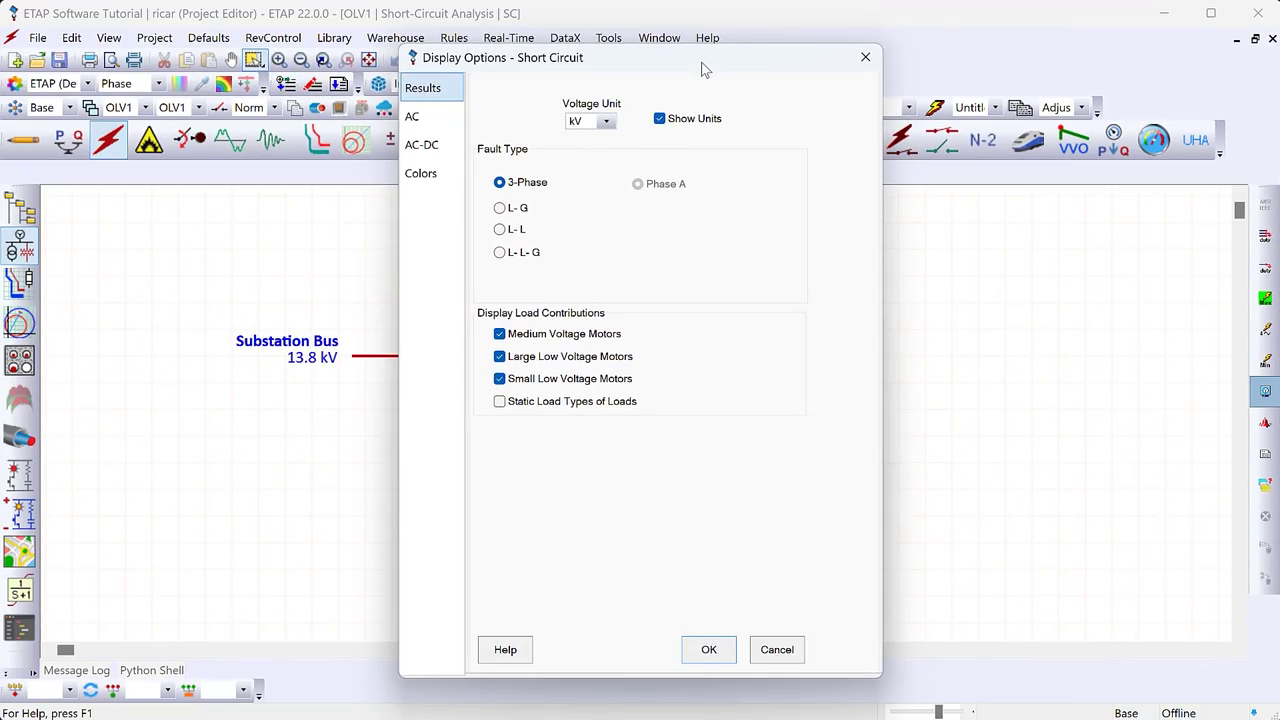
drag(573, 3, 986, 30)
drag(1038, 90, 1035, 78)
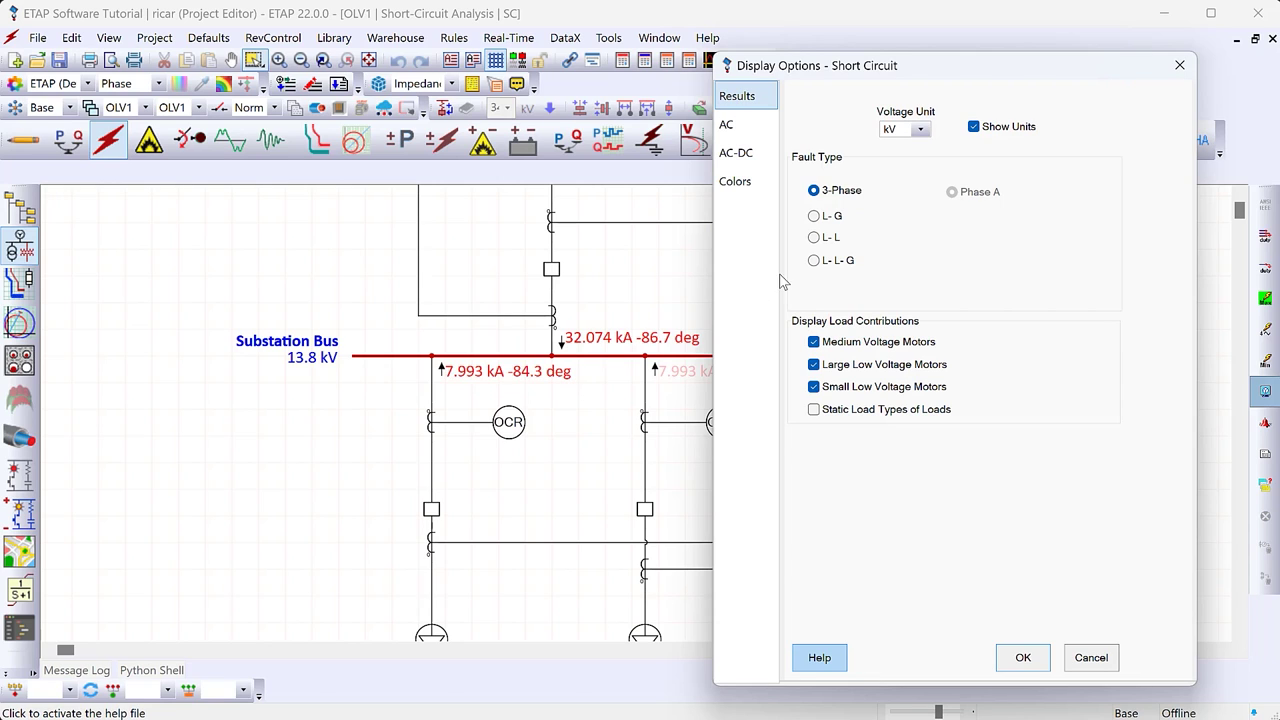
click(831, 218)
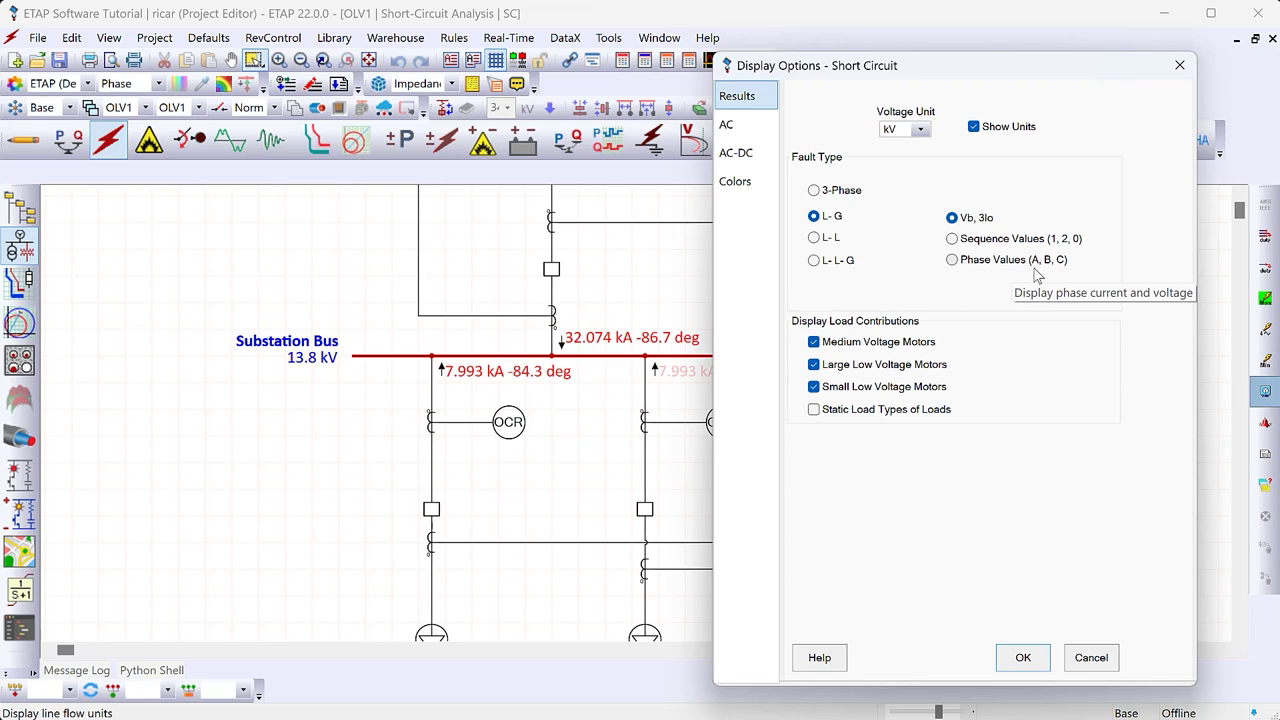
click(1023, 657)
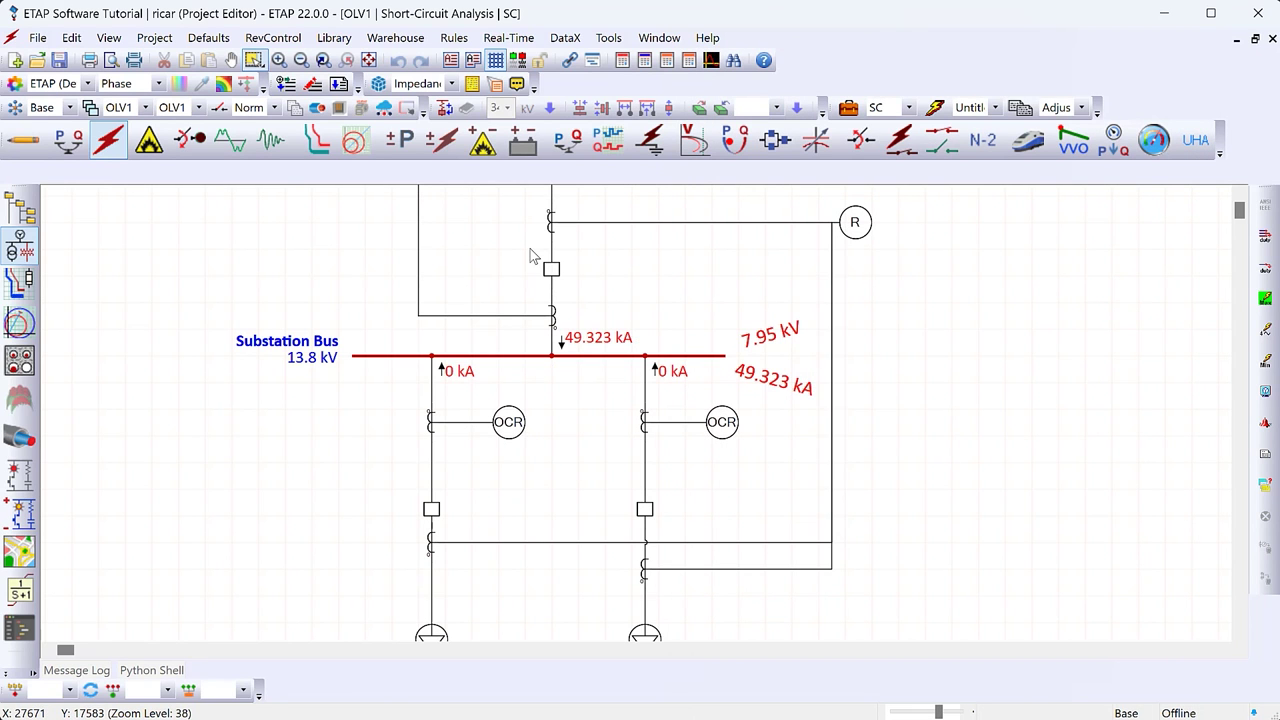
Display the L-L fault results as Phase Values (A, B, C) on the one-line diagram
click(1265, 391)
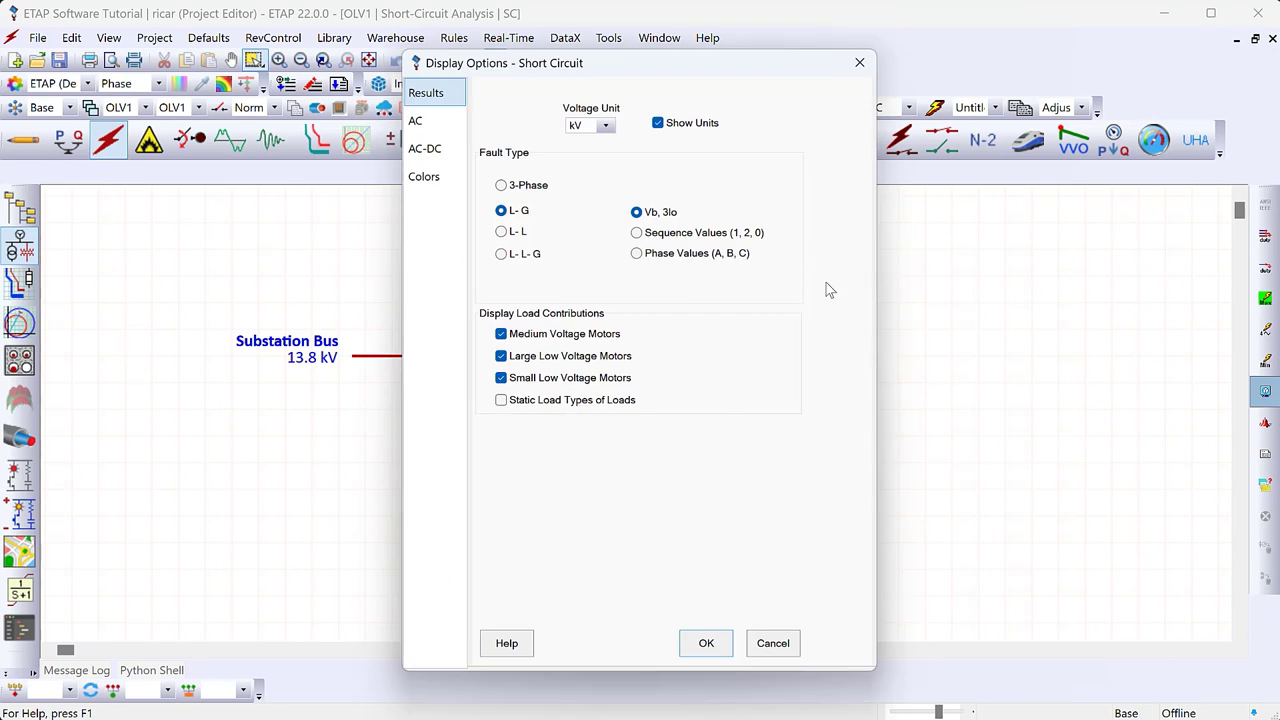
click(518, 230)
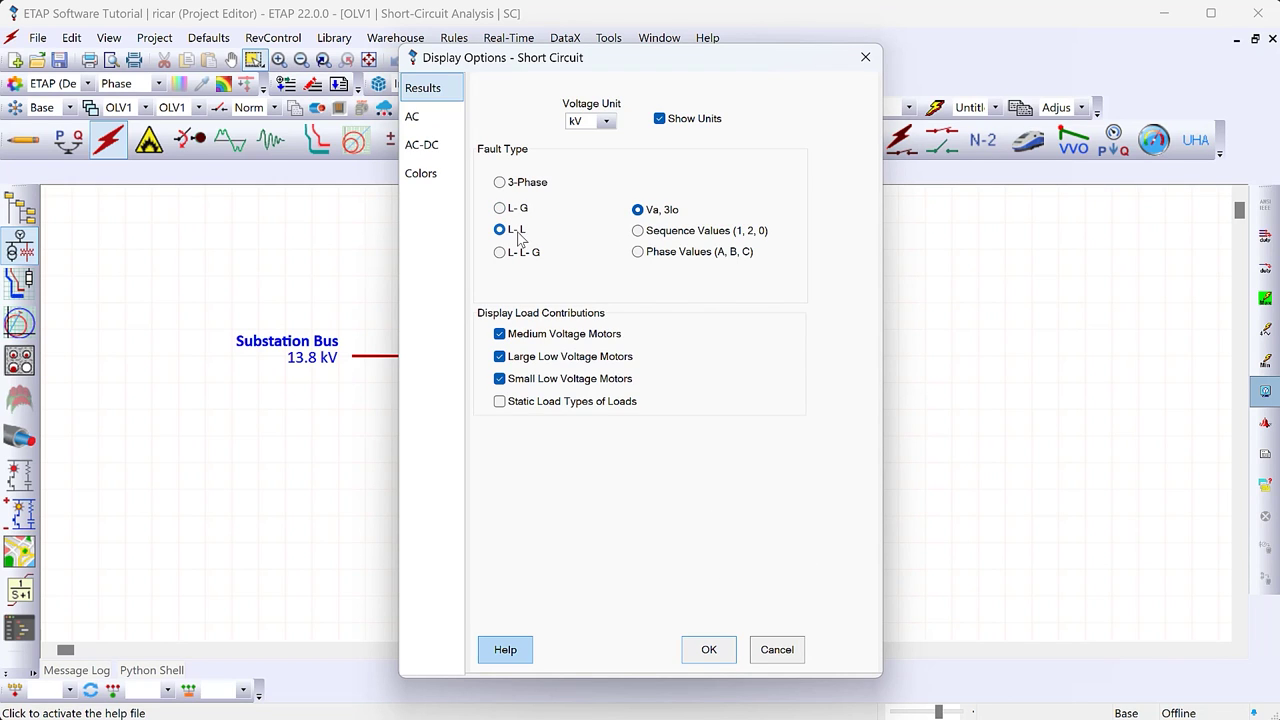
click(655, 254)
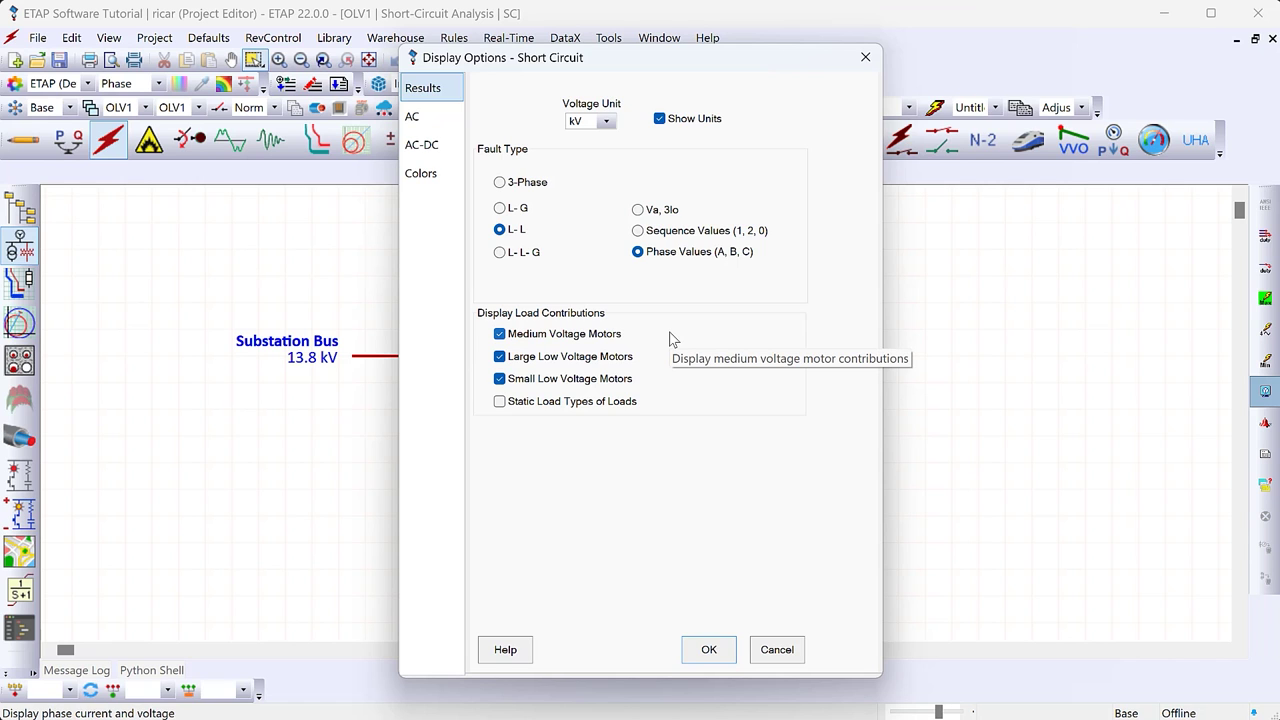
click(710, 650)
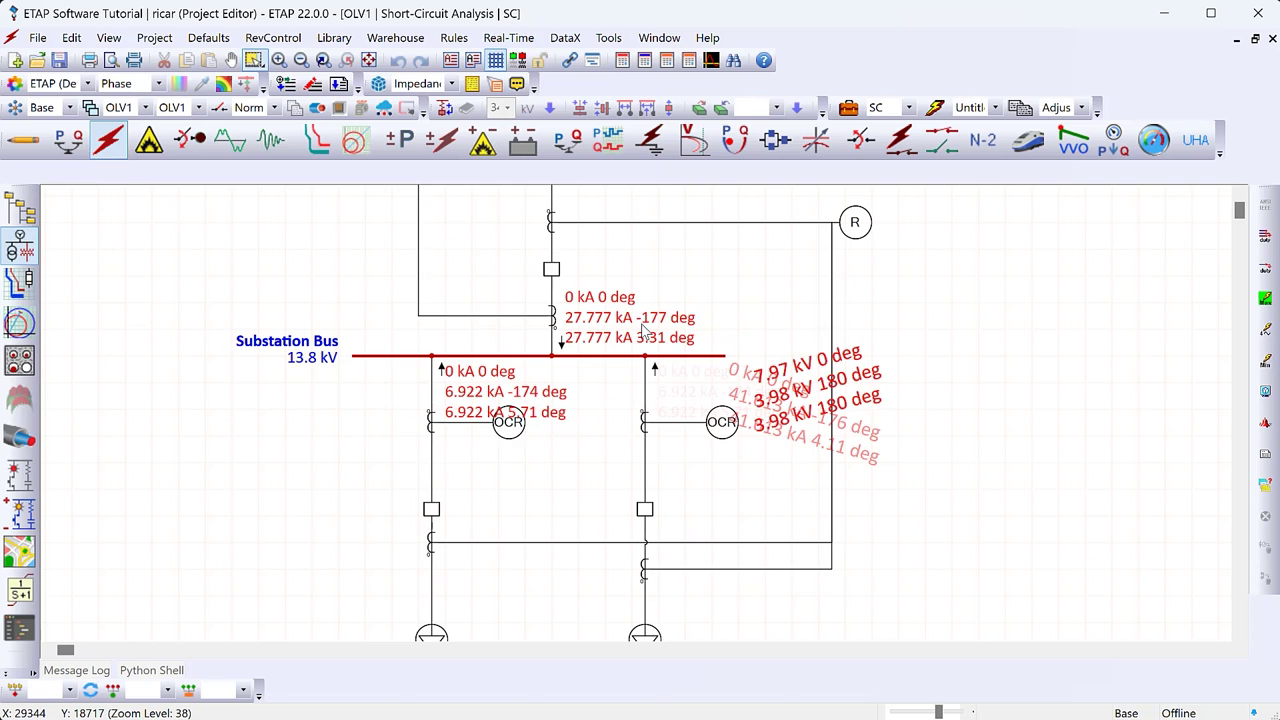
Set the displayed fault type back to 3-Phase in the short-circuit display options
click(1265, 392)
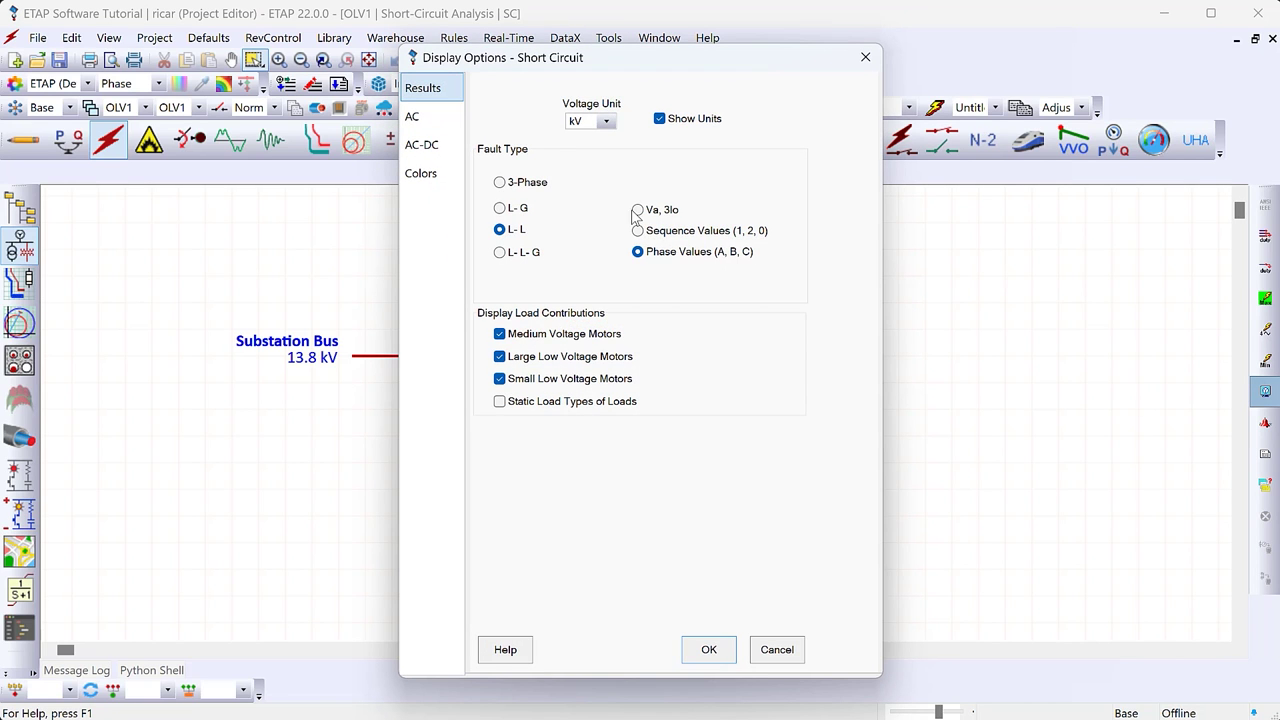
click(588, 192)
click(710, 649)
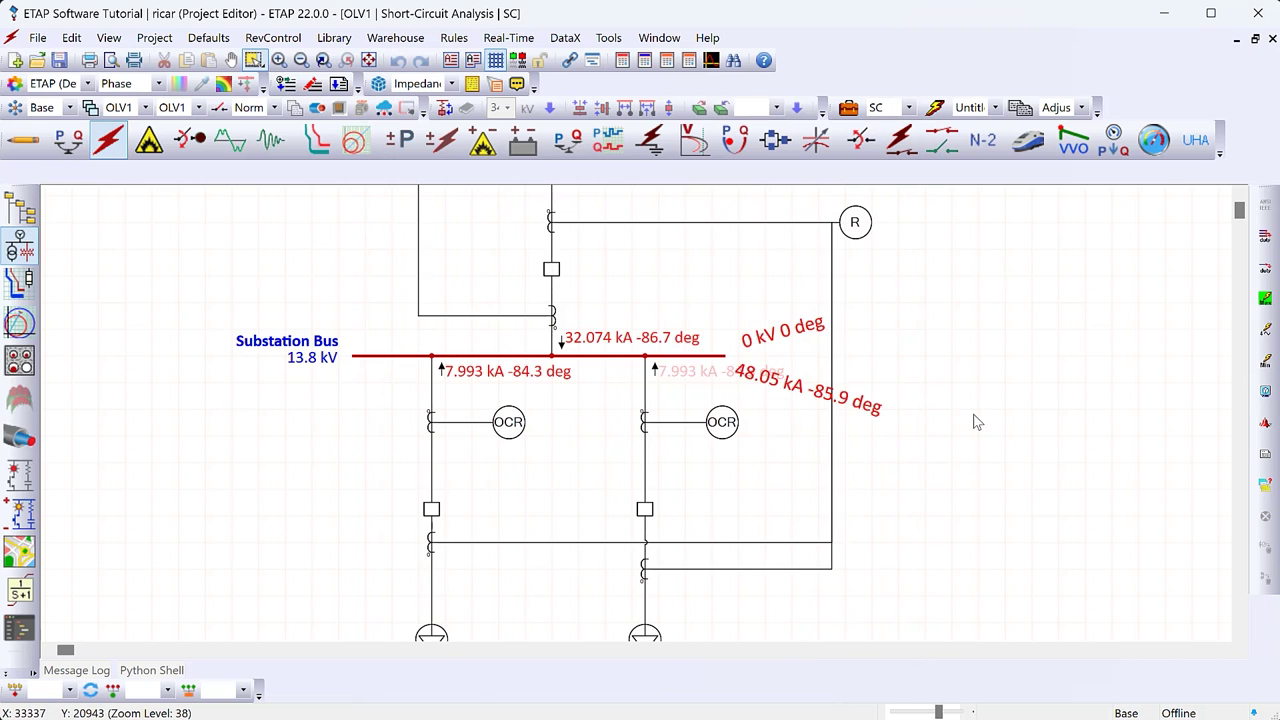
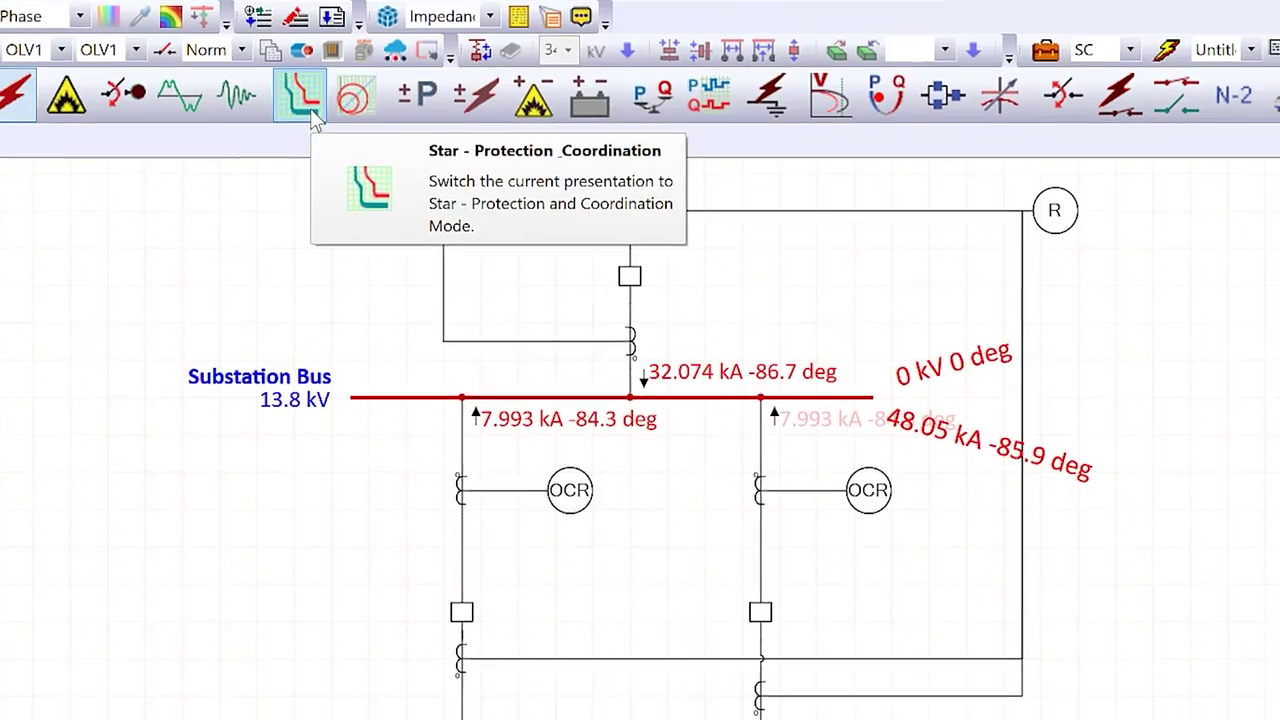
Switch to Star - Protection & Coordination mode and review the transformer, relays, breakers and feeders on the whole one-line diagram
click(333, 120)
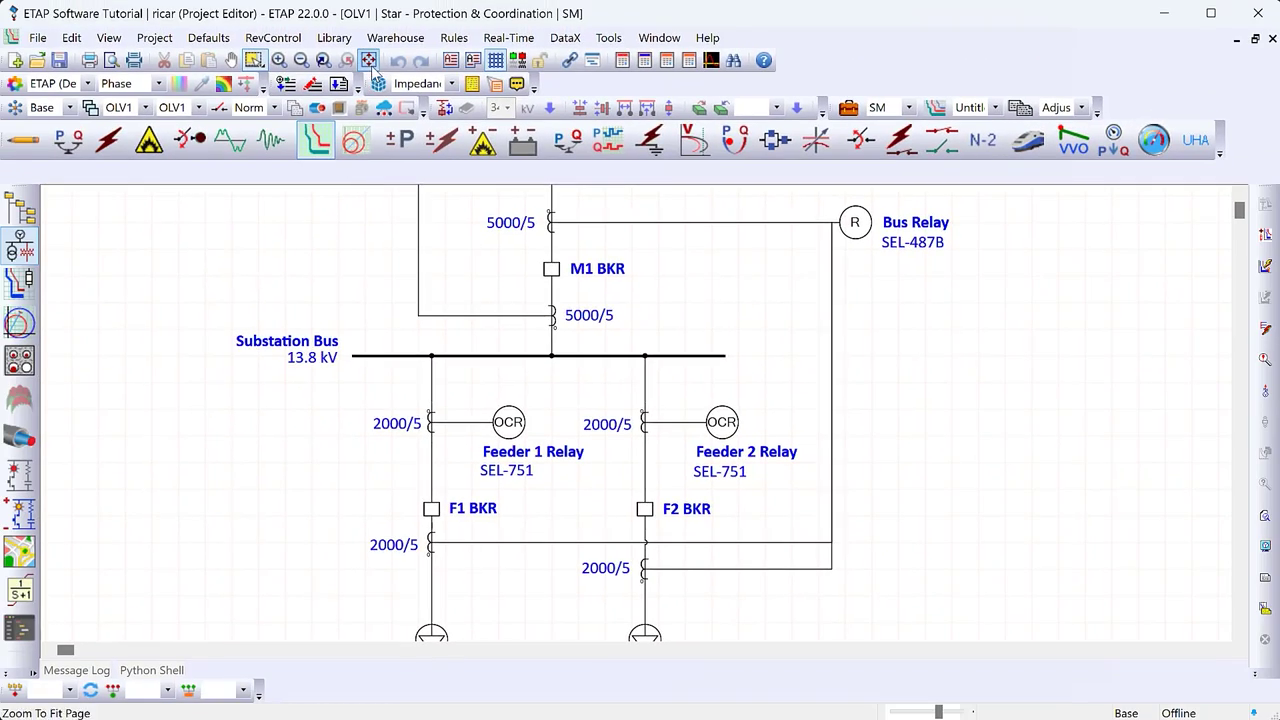
click(369, 62)
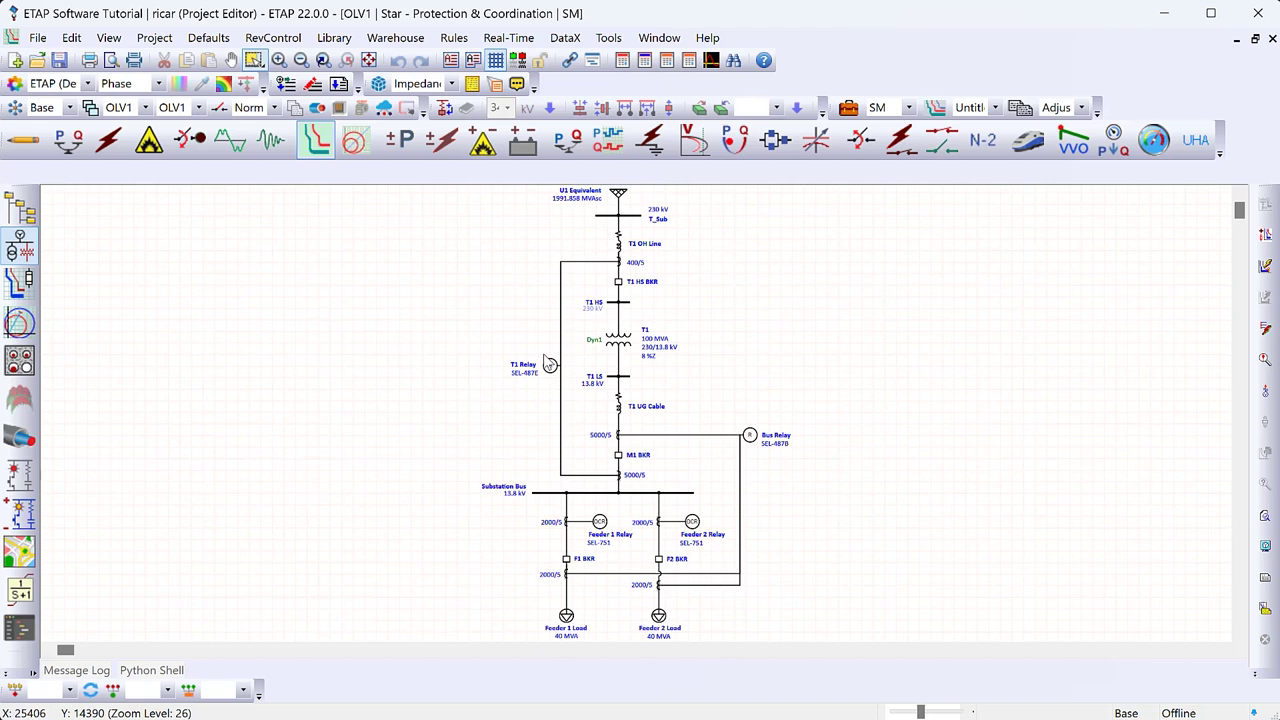
scroll(549, 364, up, 9)
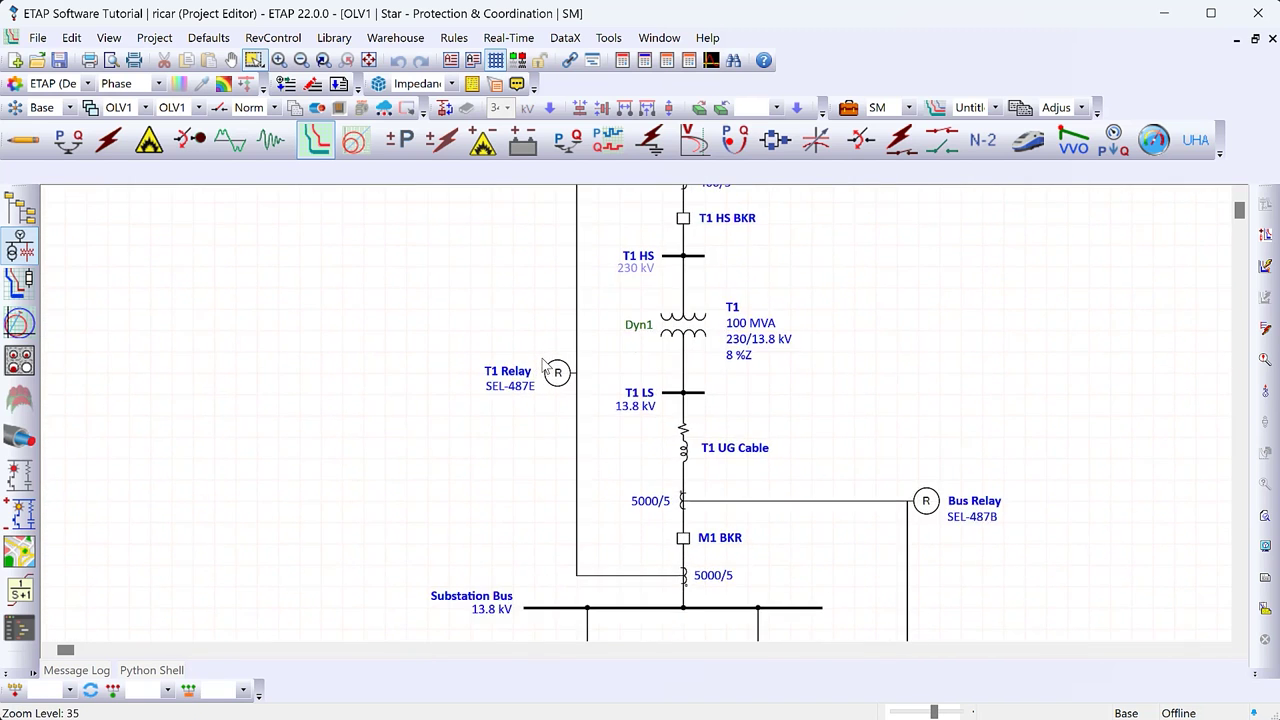
scroll(549, 366, up, 3)
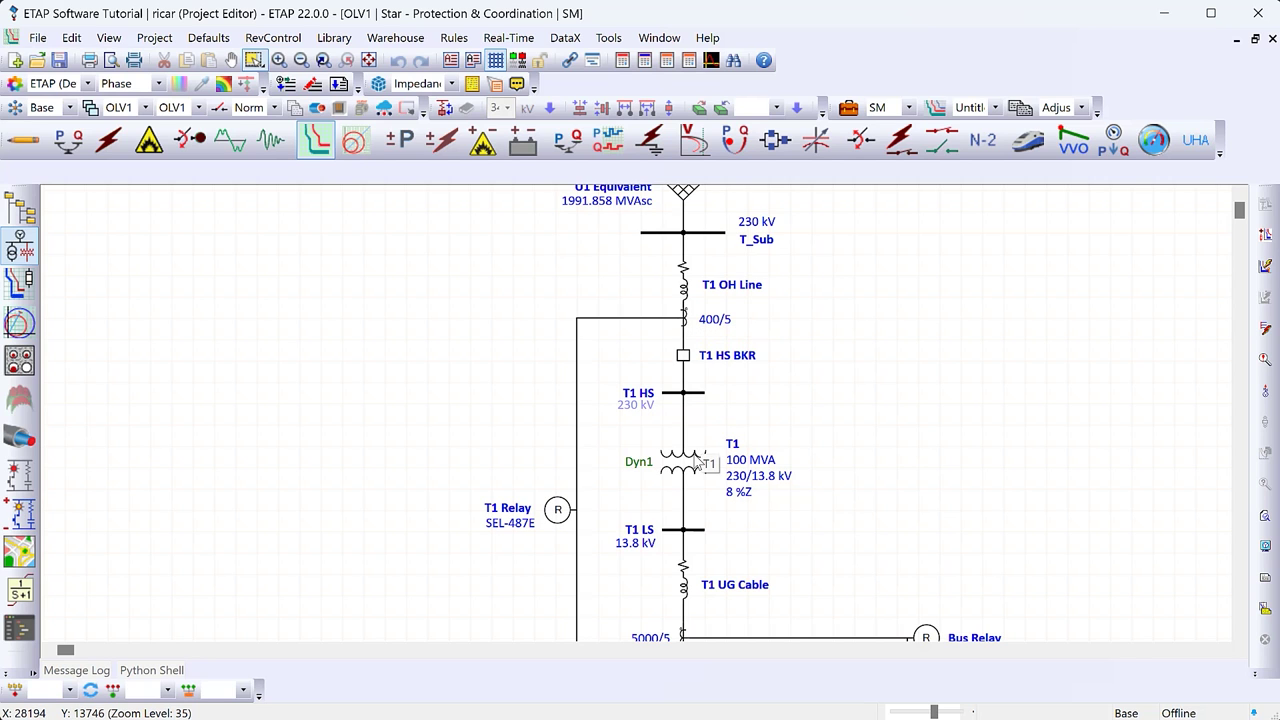
scroll(697, 461, down, 5)
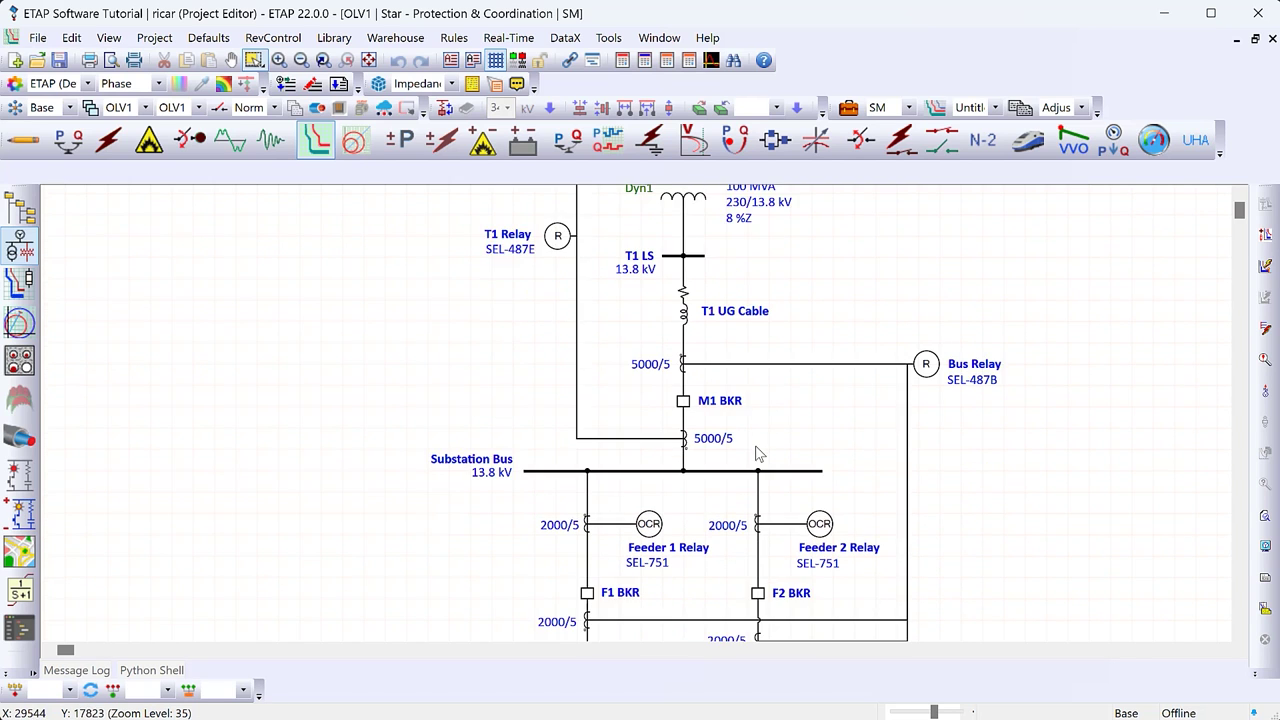
scroll(757, 453, down, 1)
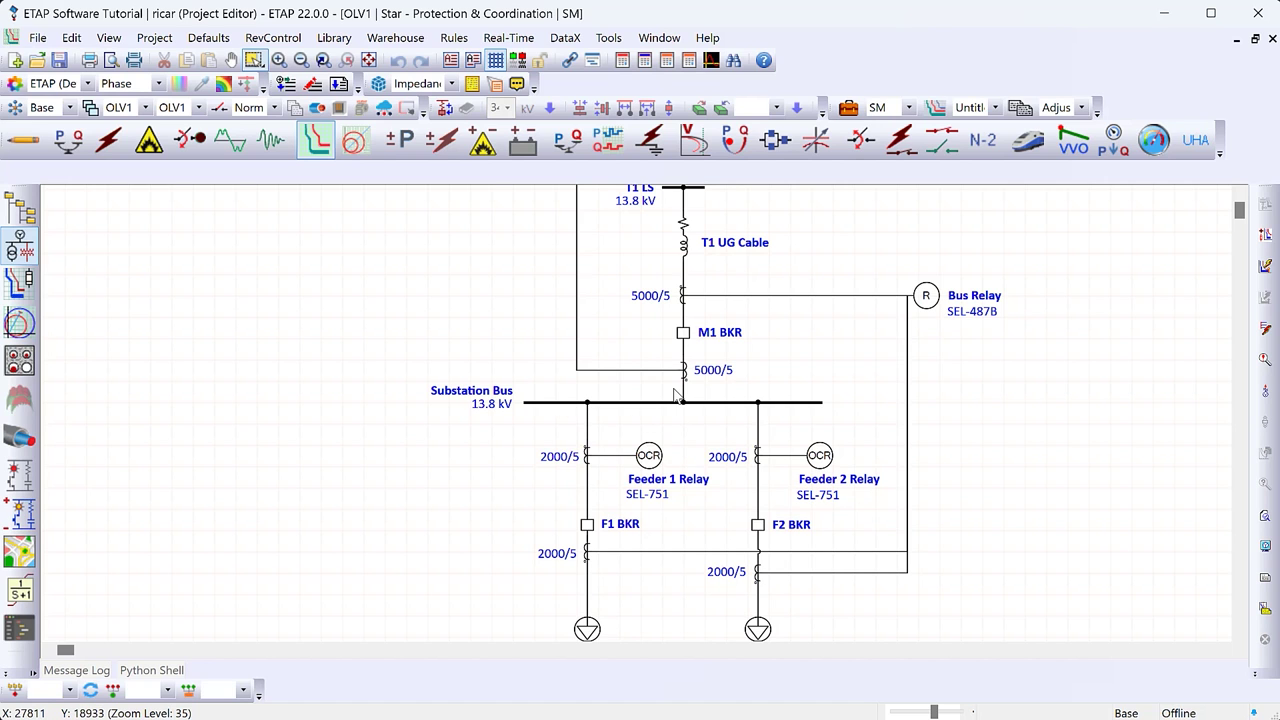
Examine the connections of the T1 Relay, Bus Relay and feeder relays to their current transformers across the one-line diagram
scroll(677, 393, up, 5)
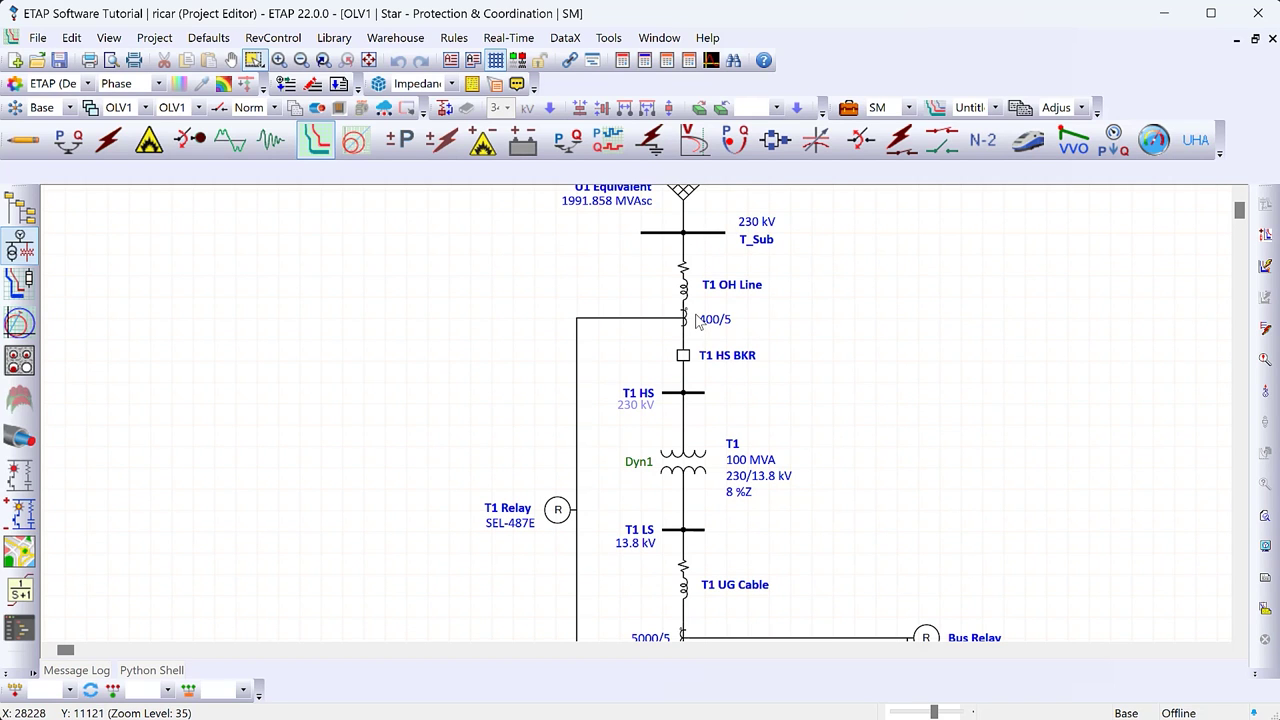
scroll(697, 320, down, 4)
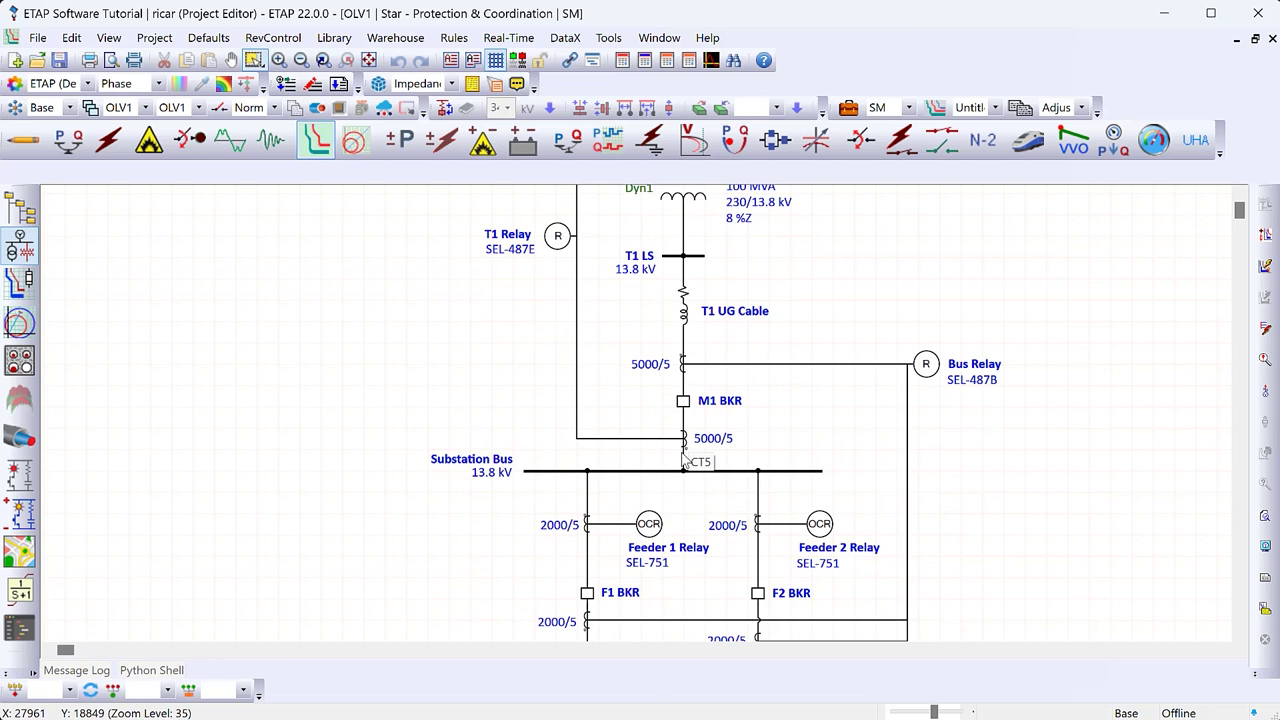
scroll(684, 458, down, 1)
scroll(684, 458, down, 1)
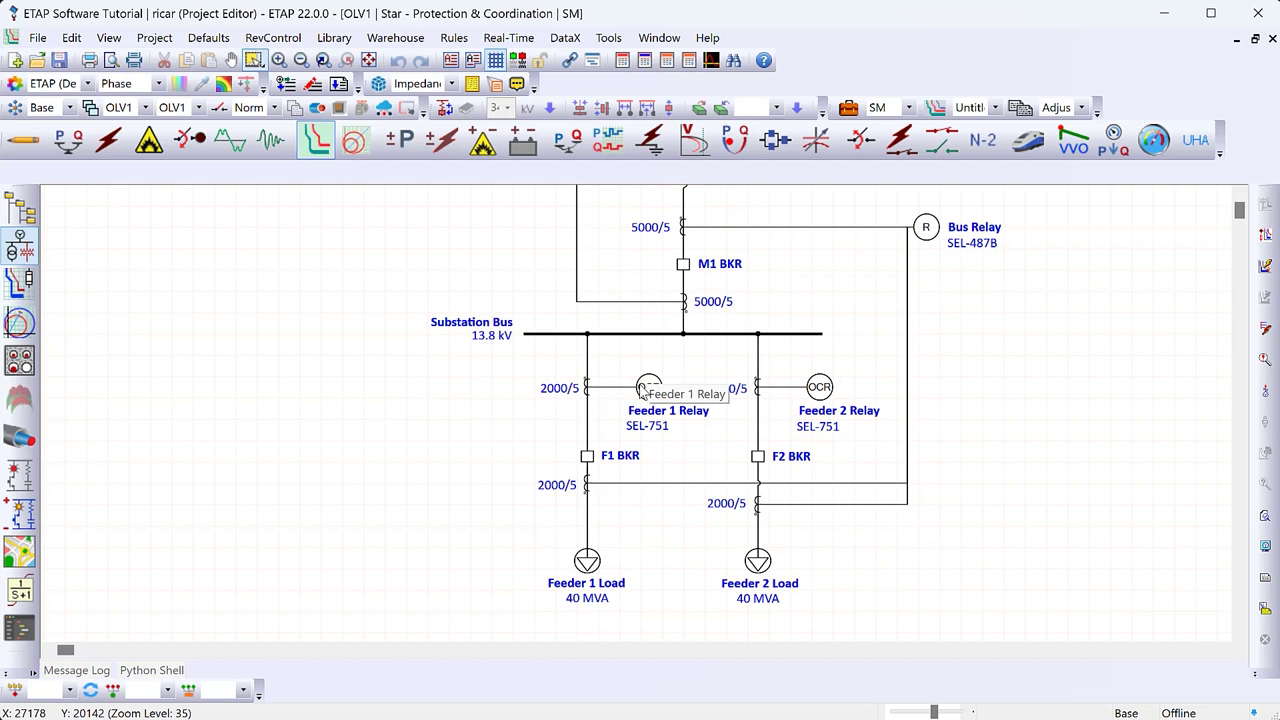
scroll(540, 458, up, 5)
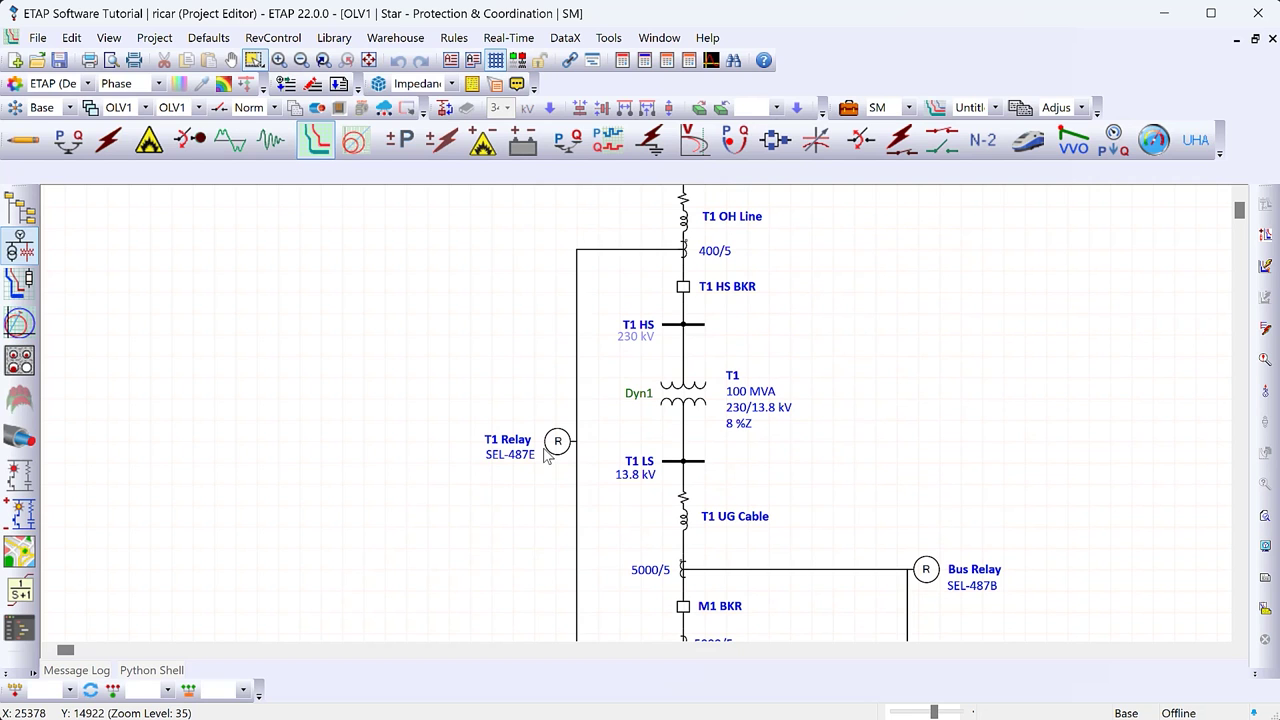
scroll(662, 405, down, 5)
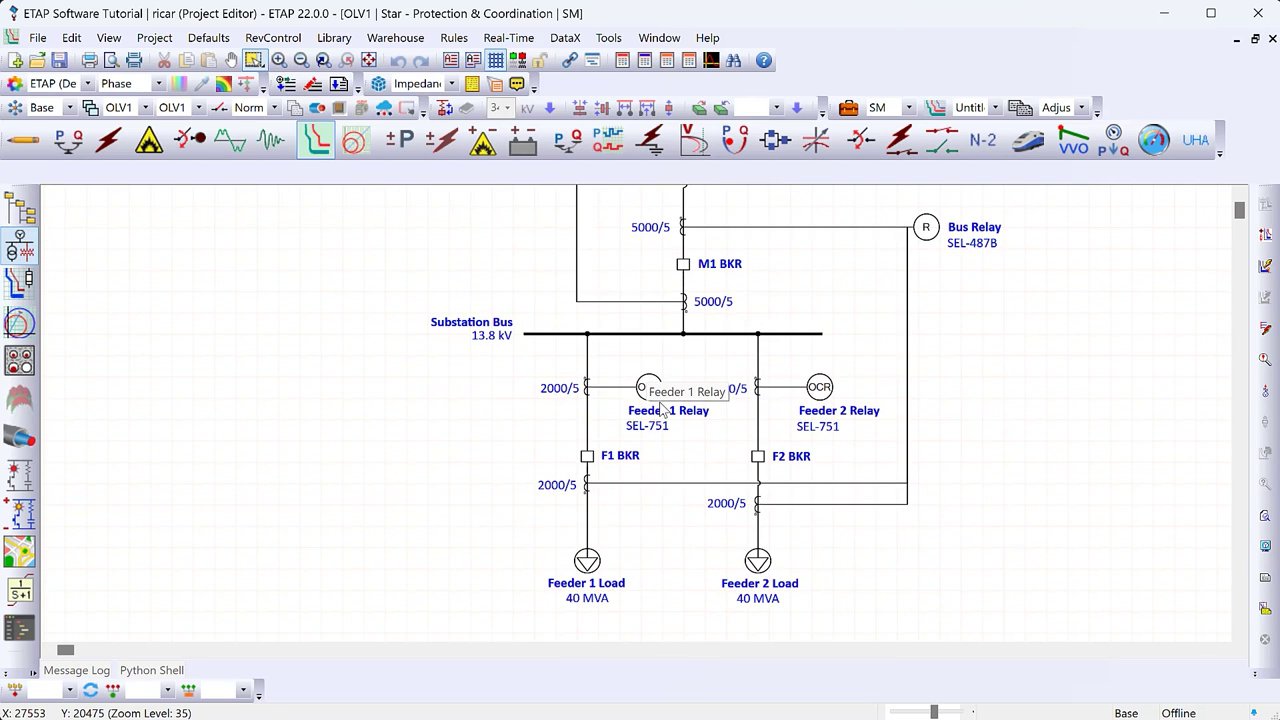
scroll(662, 405, up, 5)
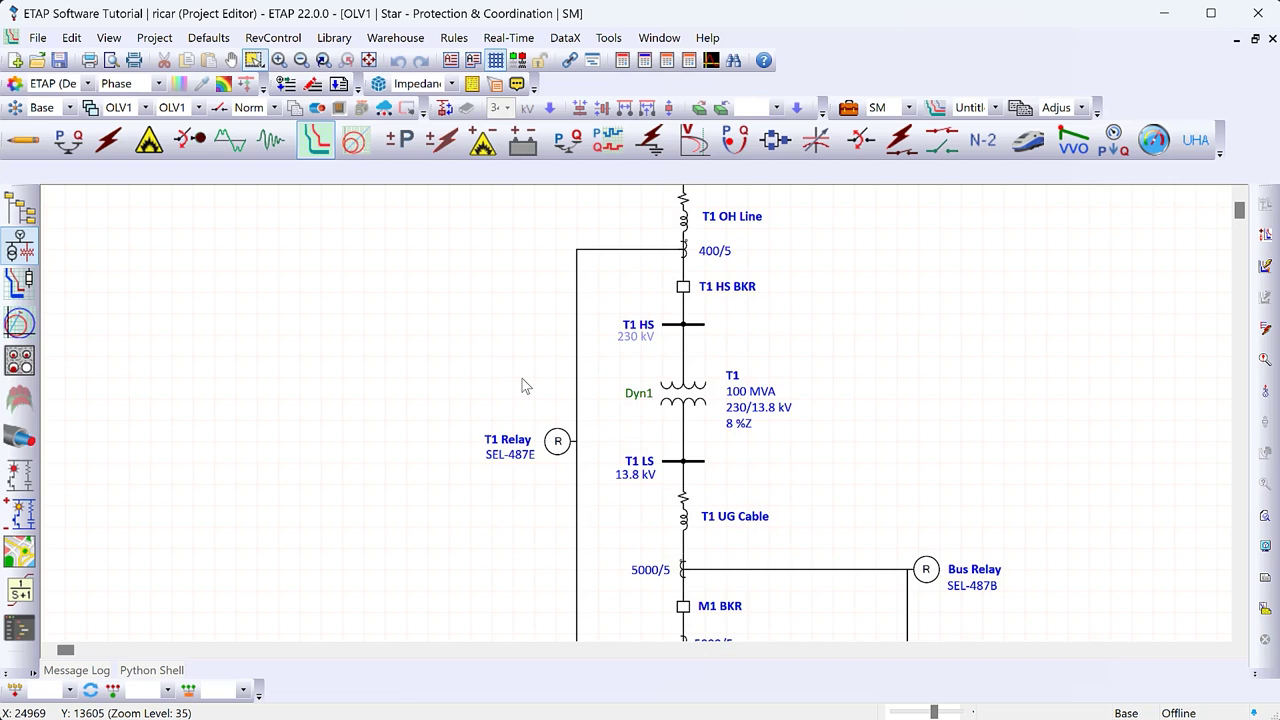
scroll(540, 375, down, 2)
scroll(675, 505, up, 2)
Open the T1 Relay's current input settings and check which CTs are available for its Phase terminal
click(554, 449)
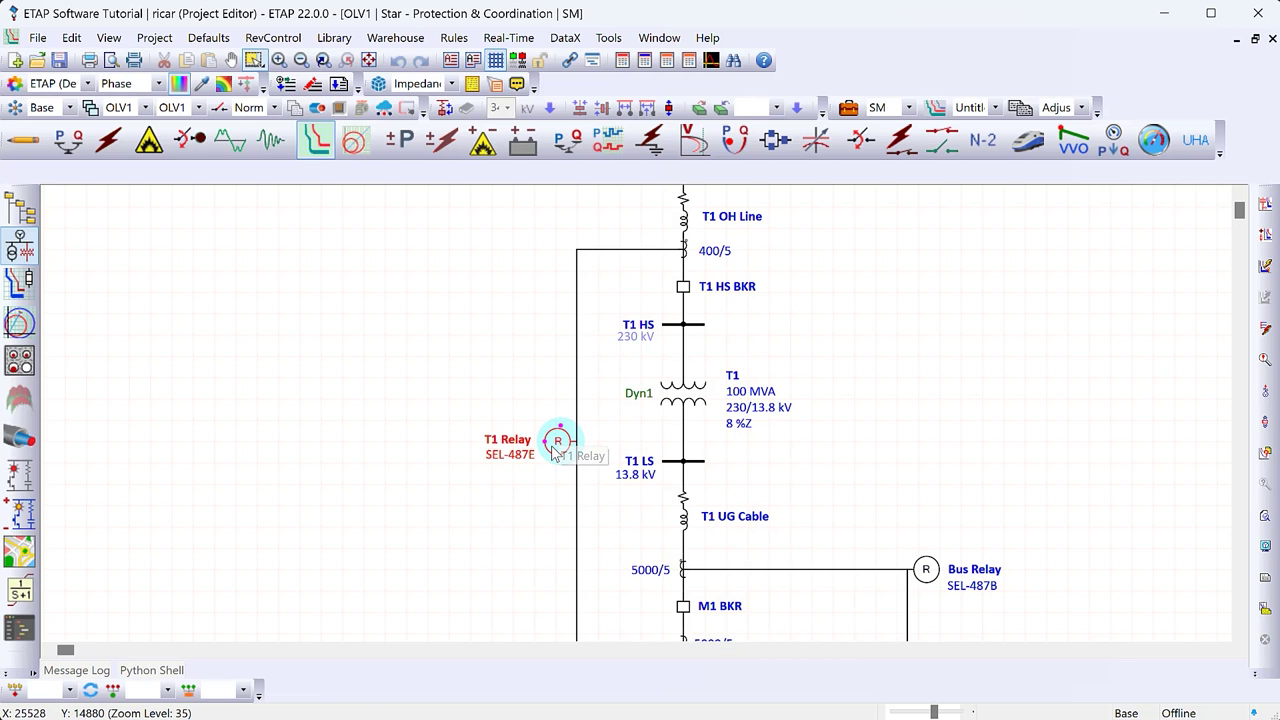
double_click(554, 449)
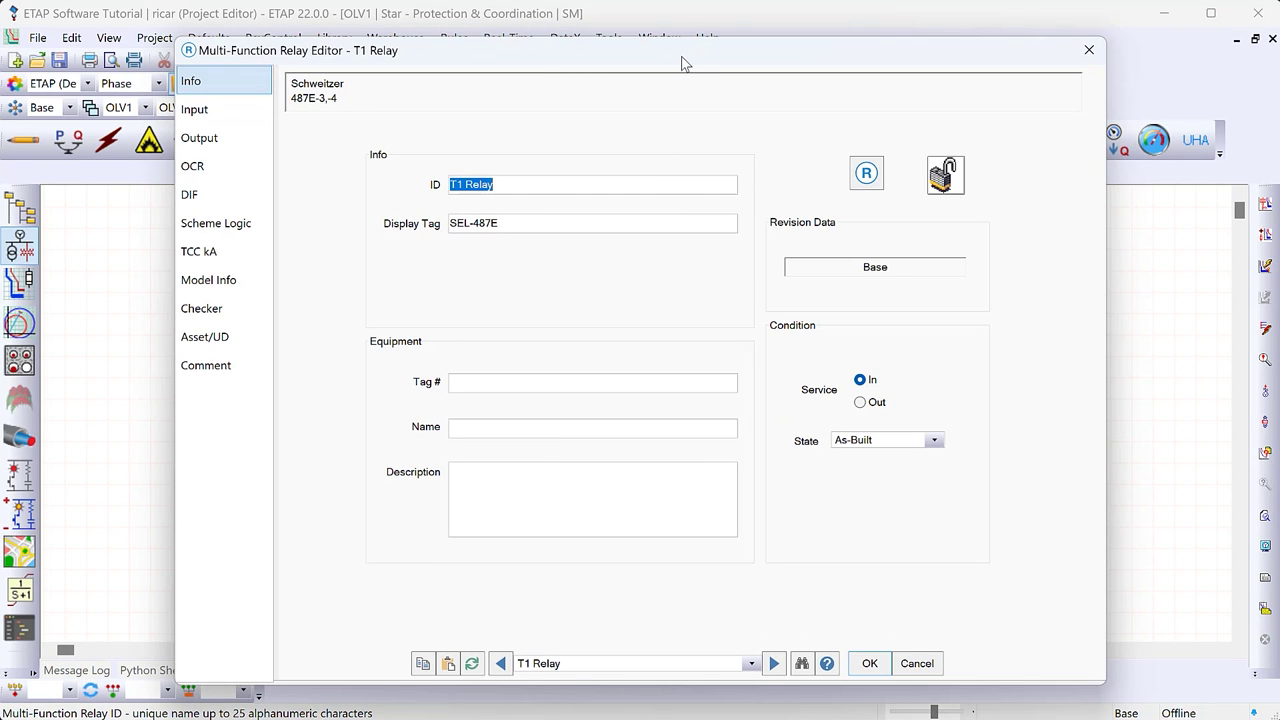
drag(680, 57, 721, 47)
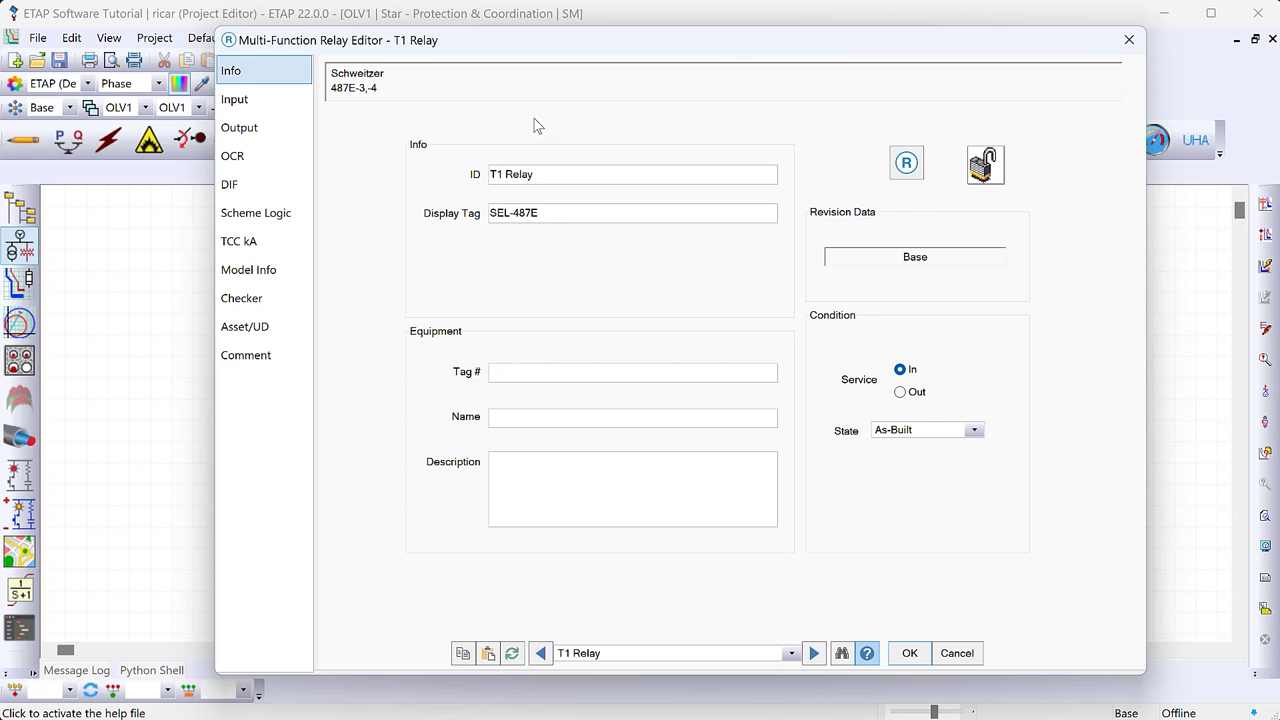
click(266, 104)
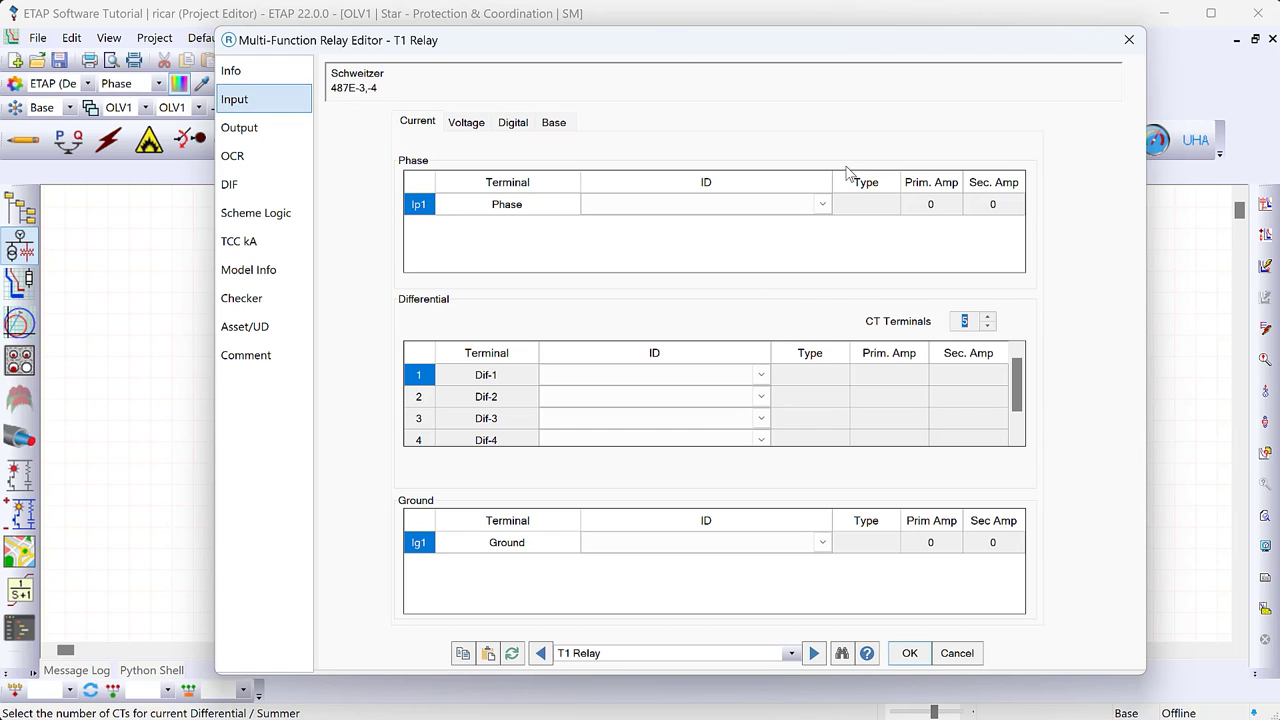
click(823, 204)
click(823, 204)
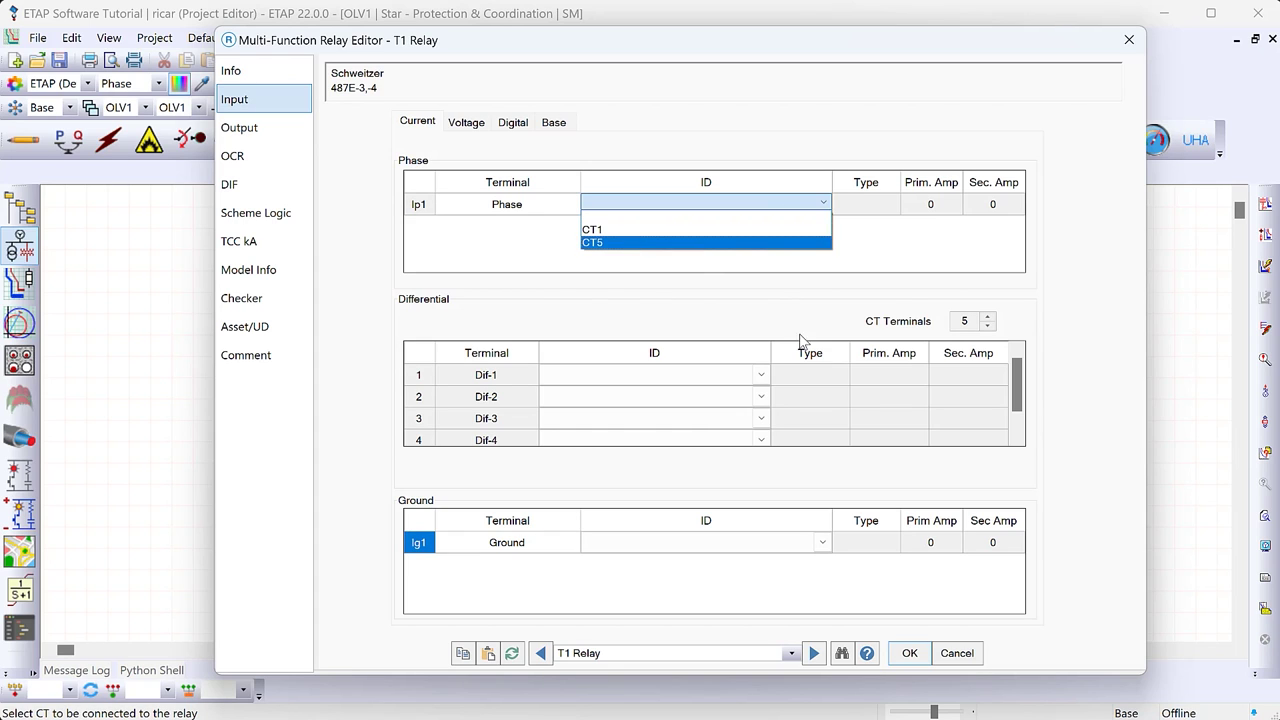
click(963, 676)
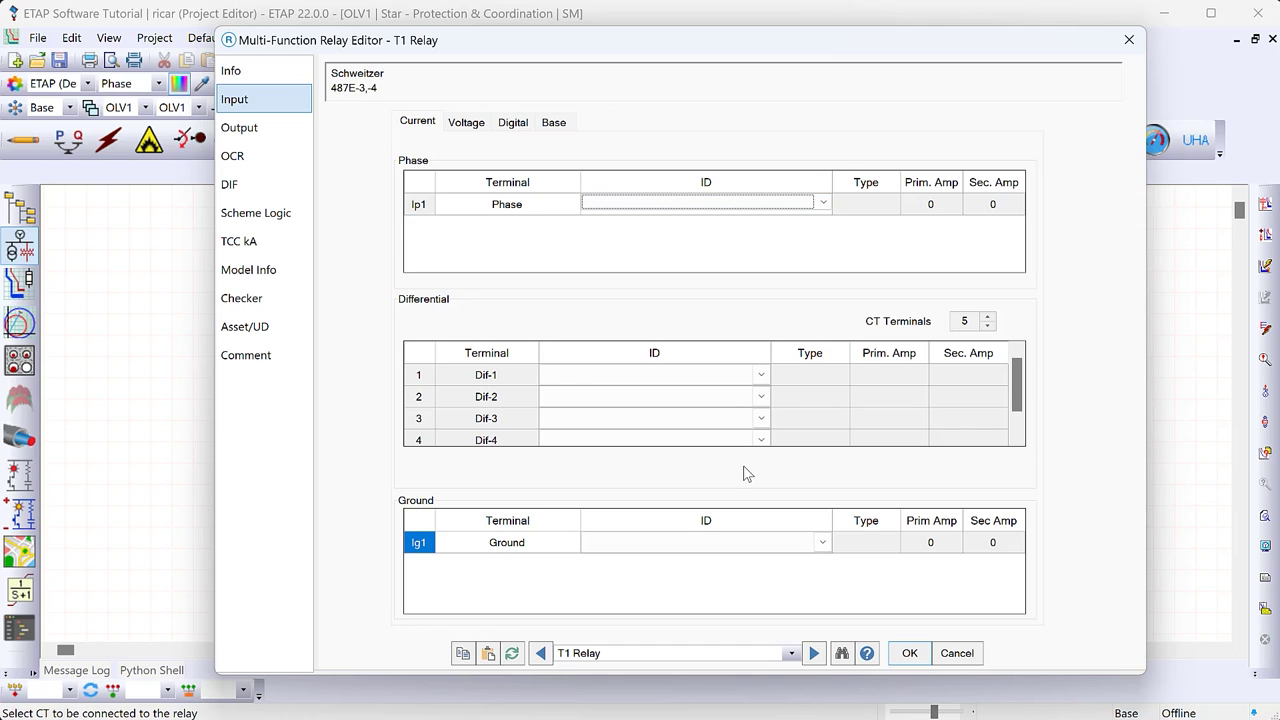
click(909, 653)
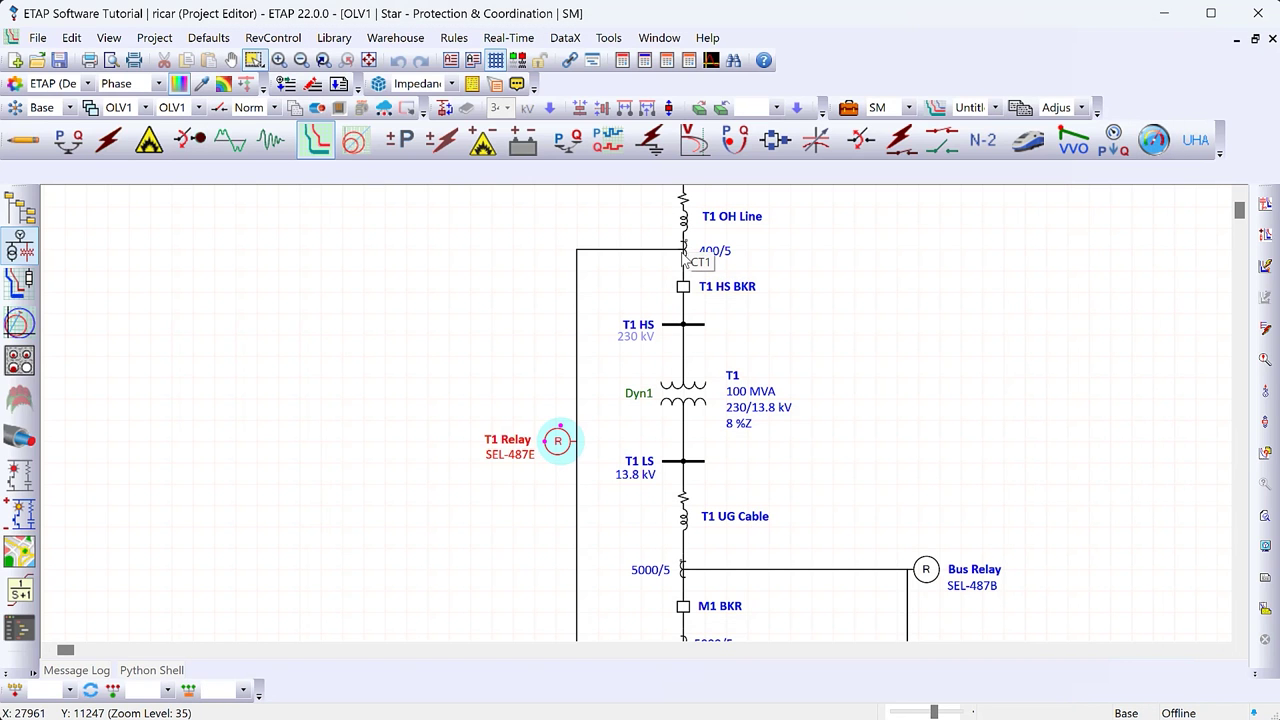
Locate the T1 Relay's two CTs on the diagram and assign CT1 to the relay's Phase current terminal
scroll(686, 258, down, 2)
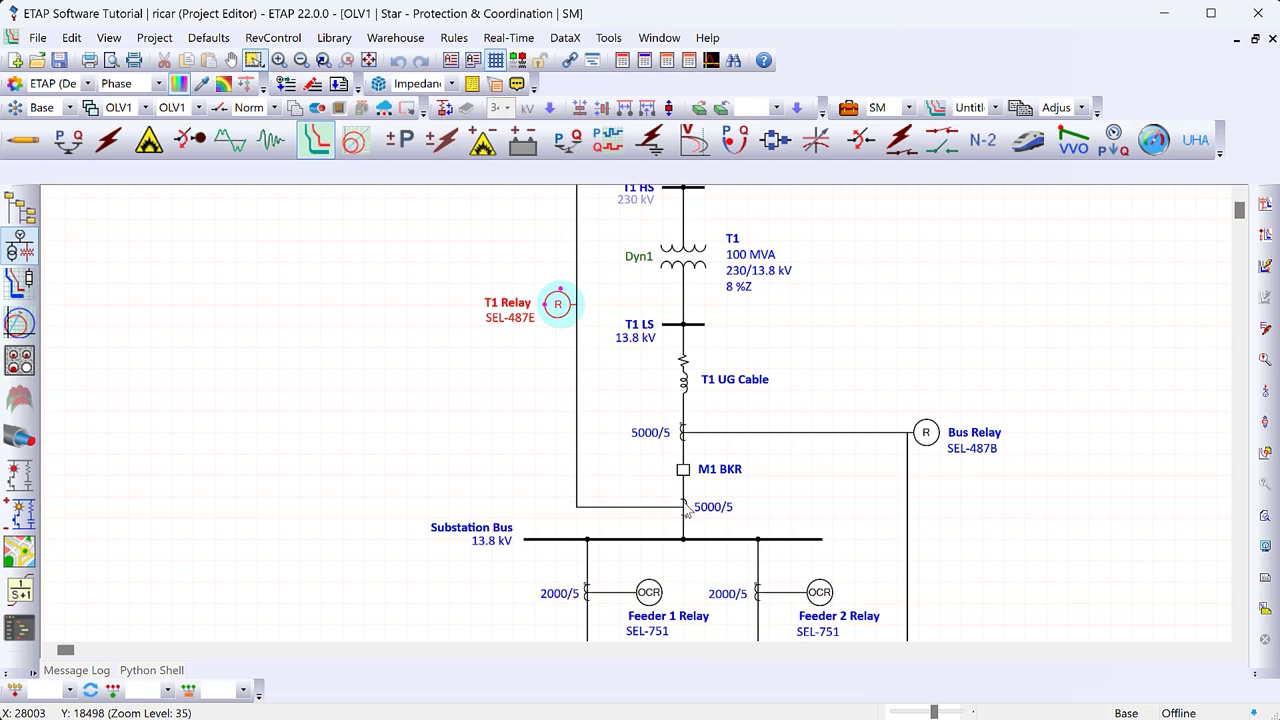
scroll(686, 512, up, 2)
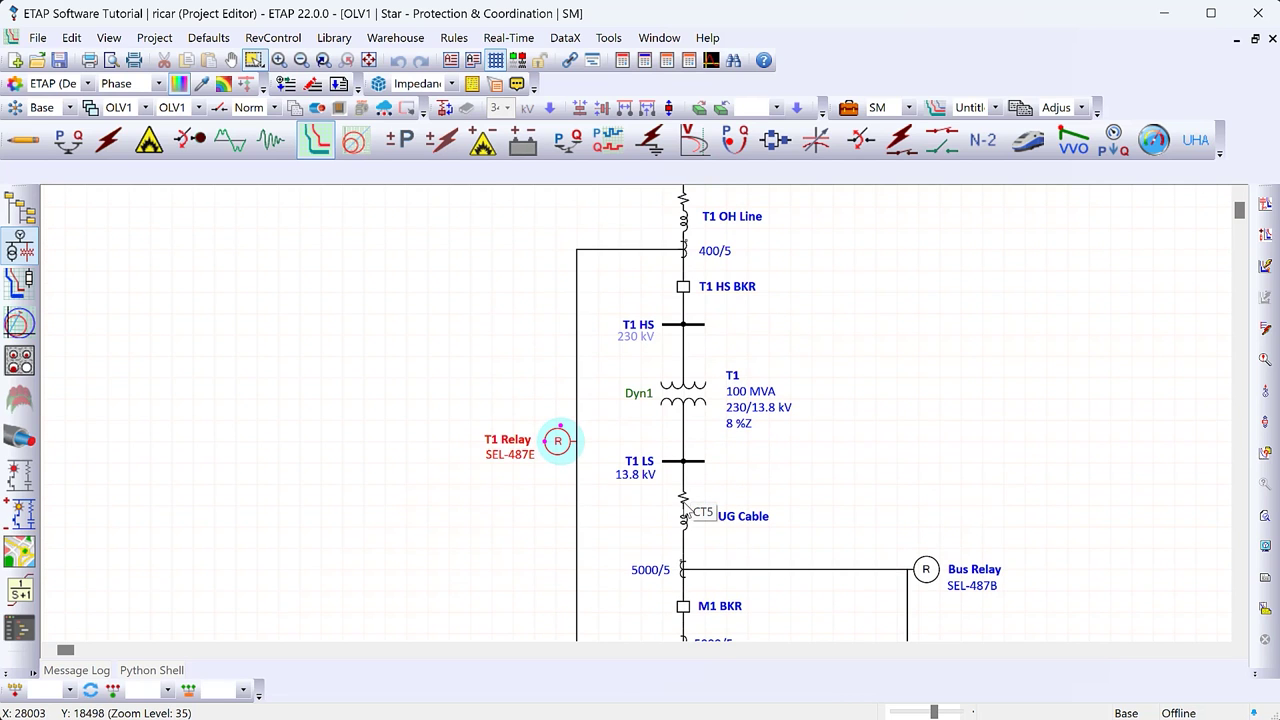
double_click(558, 441)
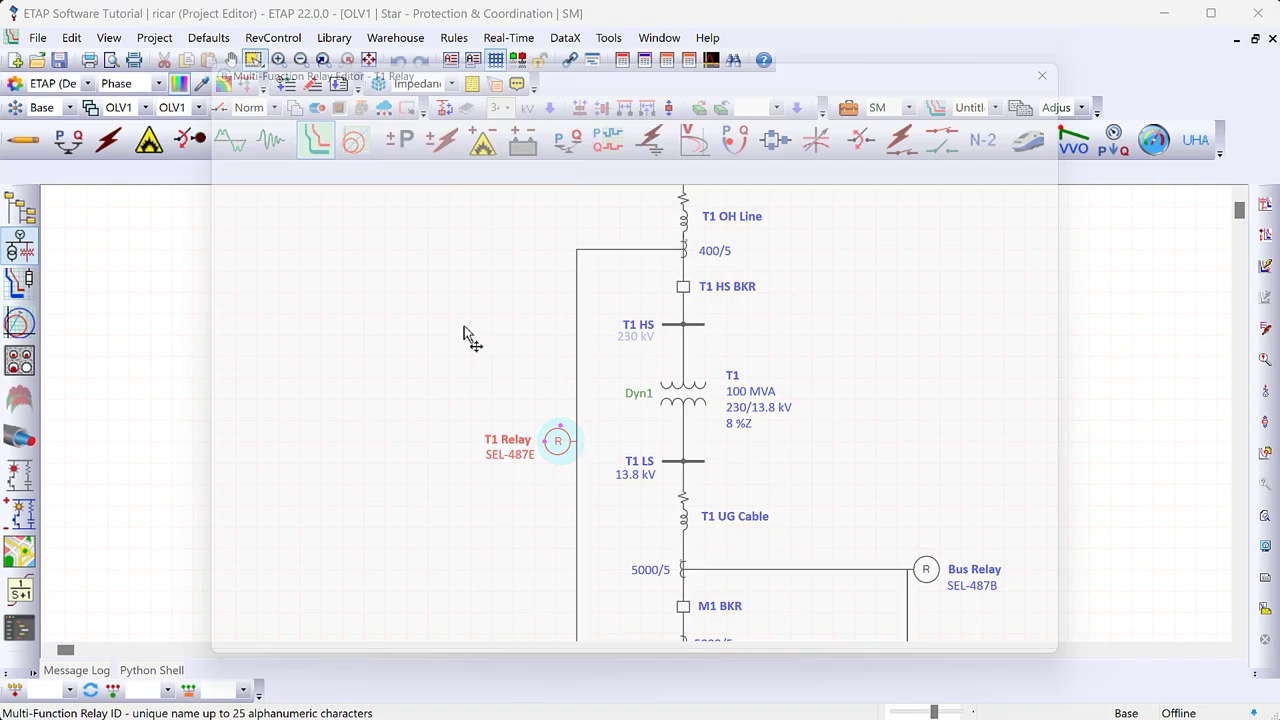
click(244, 118)
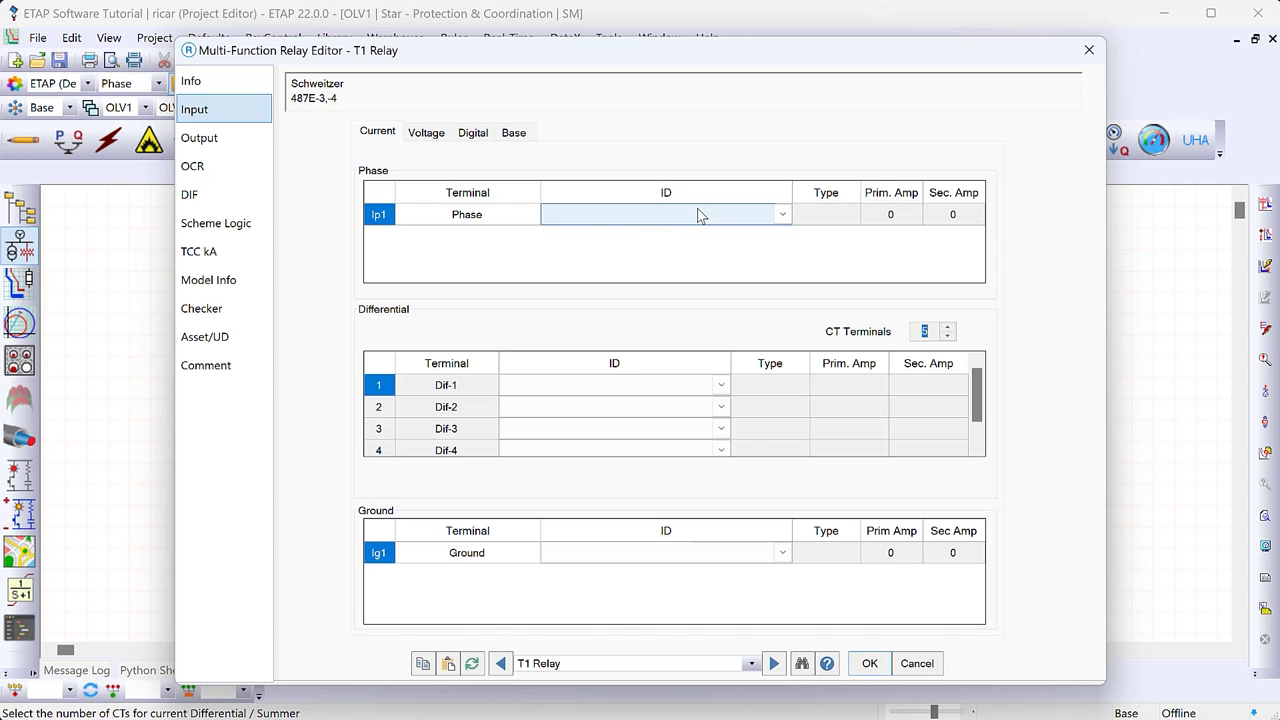
click(765, 216)
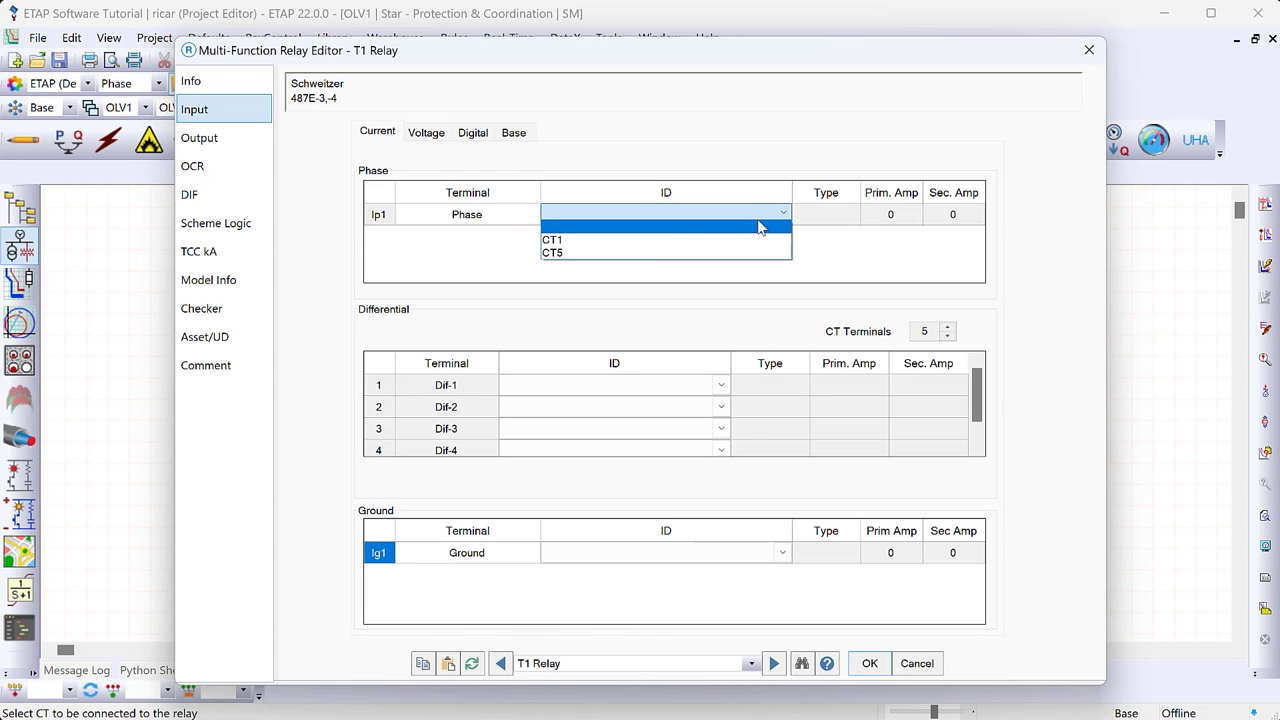
click(655, 240)
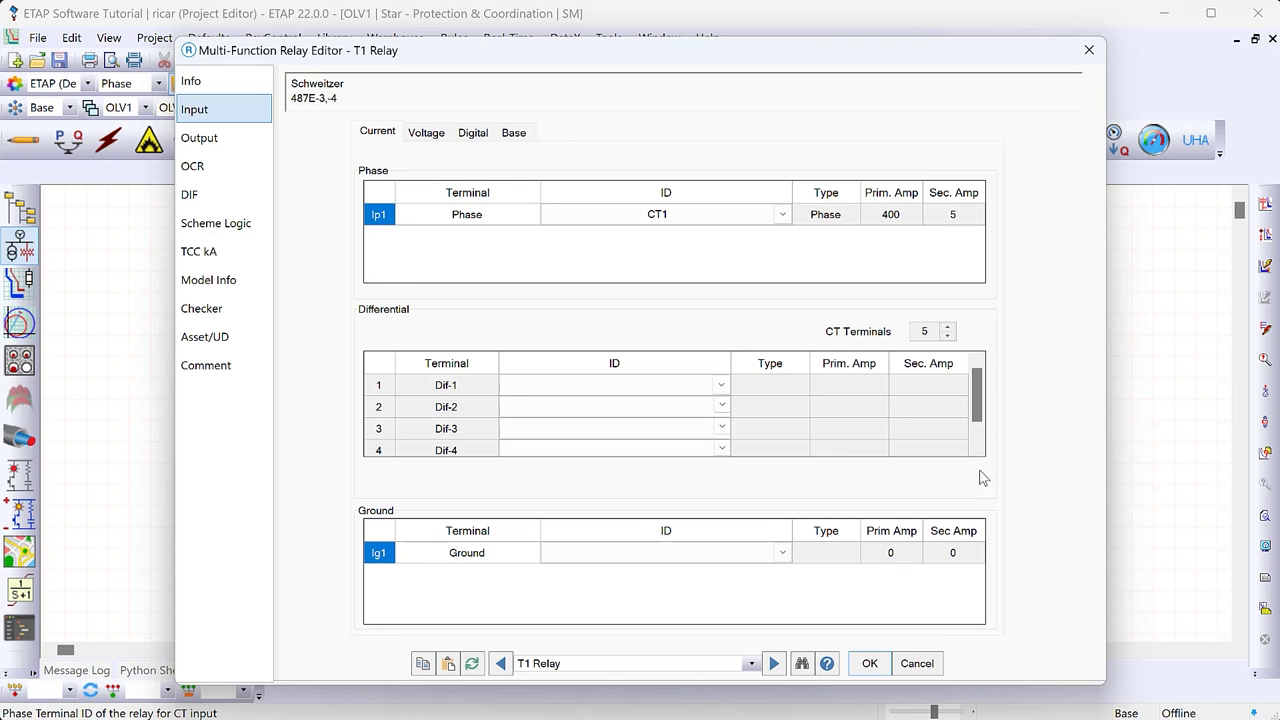
key(Return)
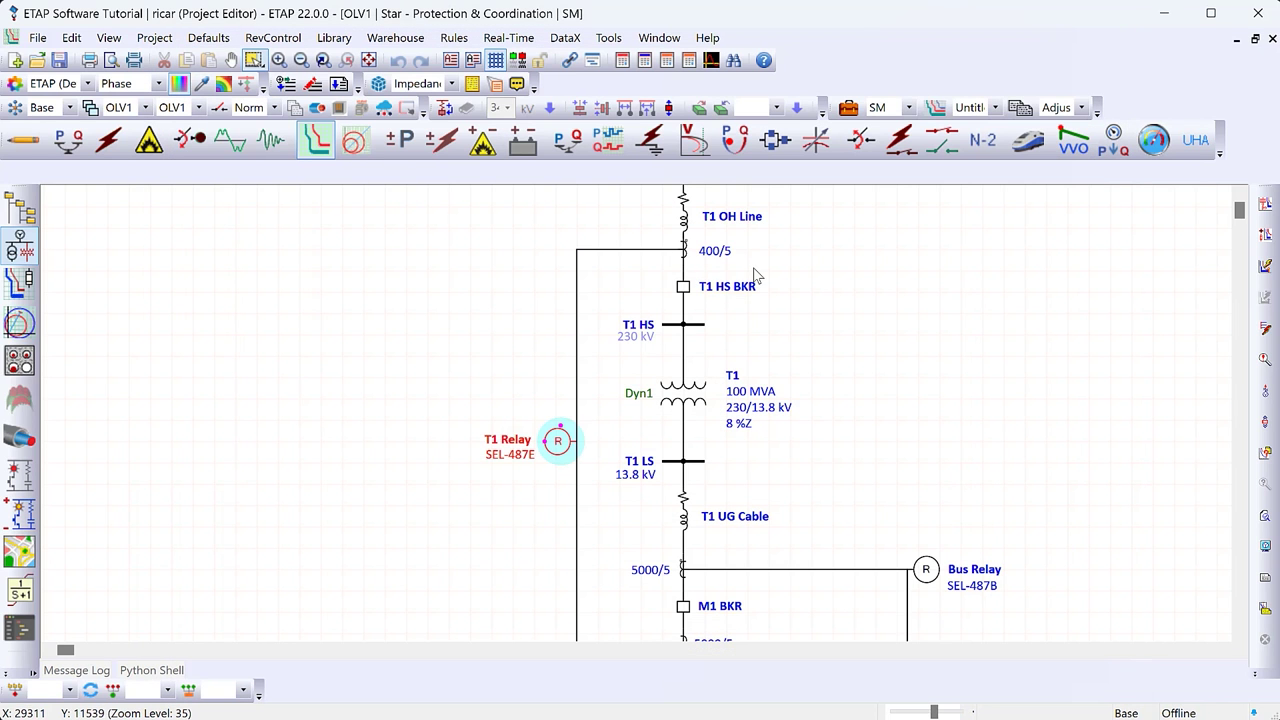
Assign CT6 to the Phase current terminal of the Feeder 1 Relay
scroll(672, 400, down, 5)
scroll(670, 418, down, 3)
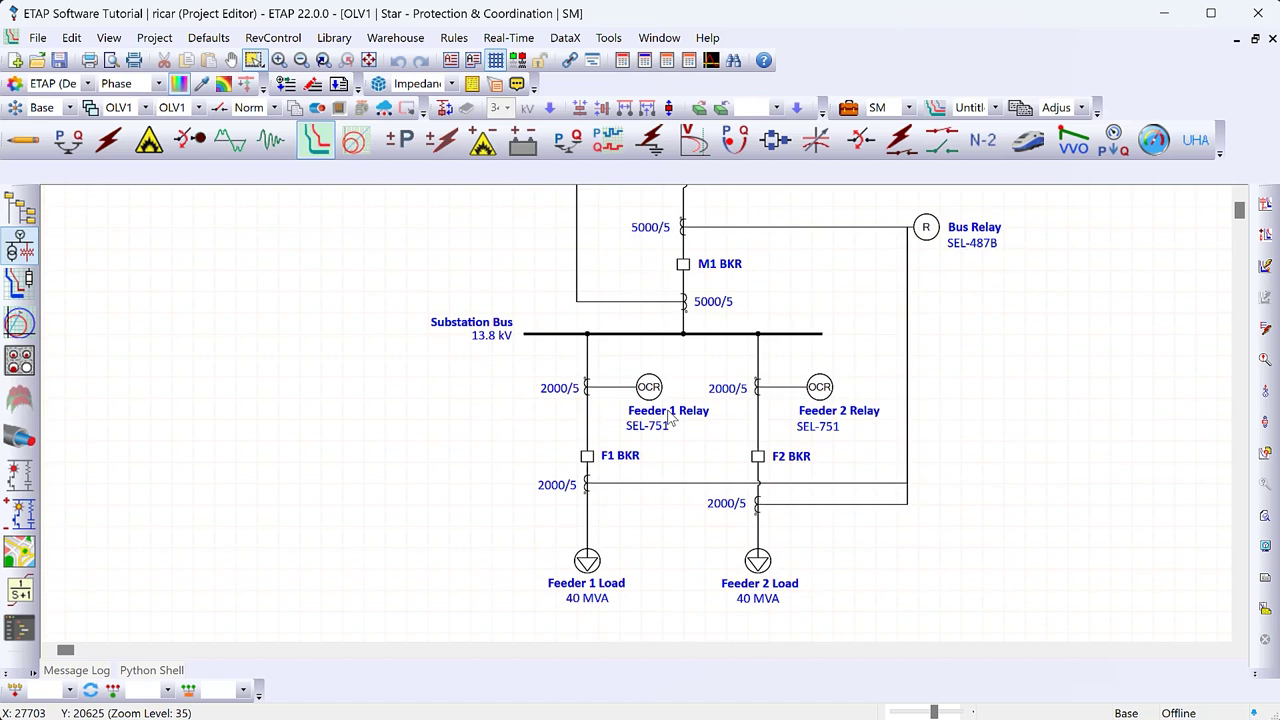
double_click(648, 386)
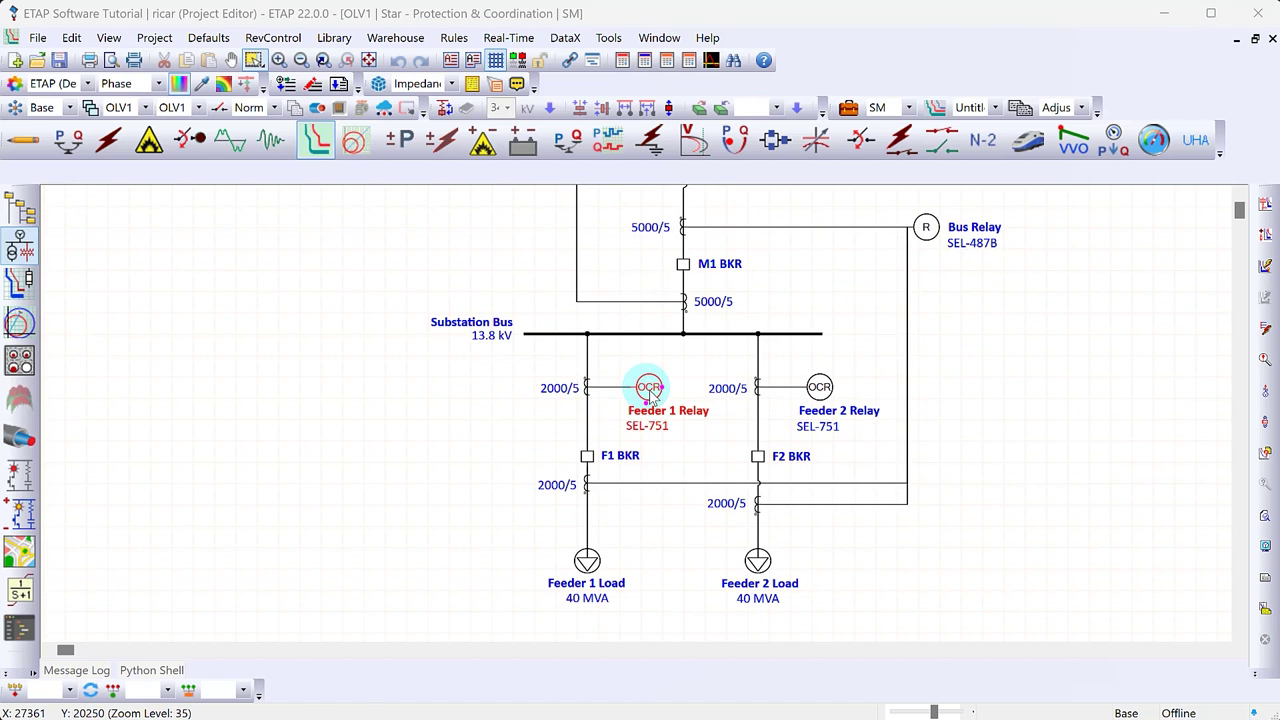
click(222, 112)
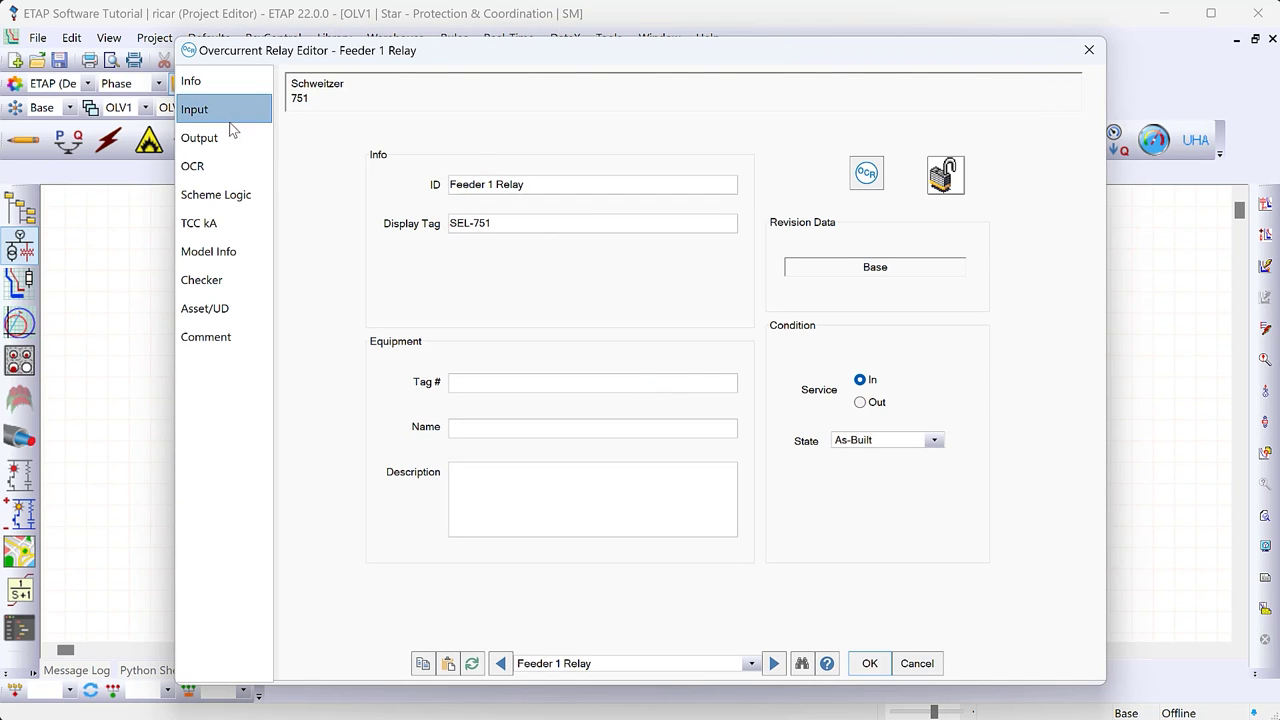
click(791, 221)
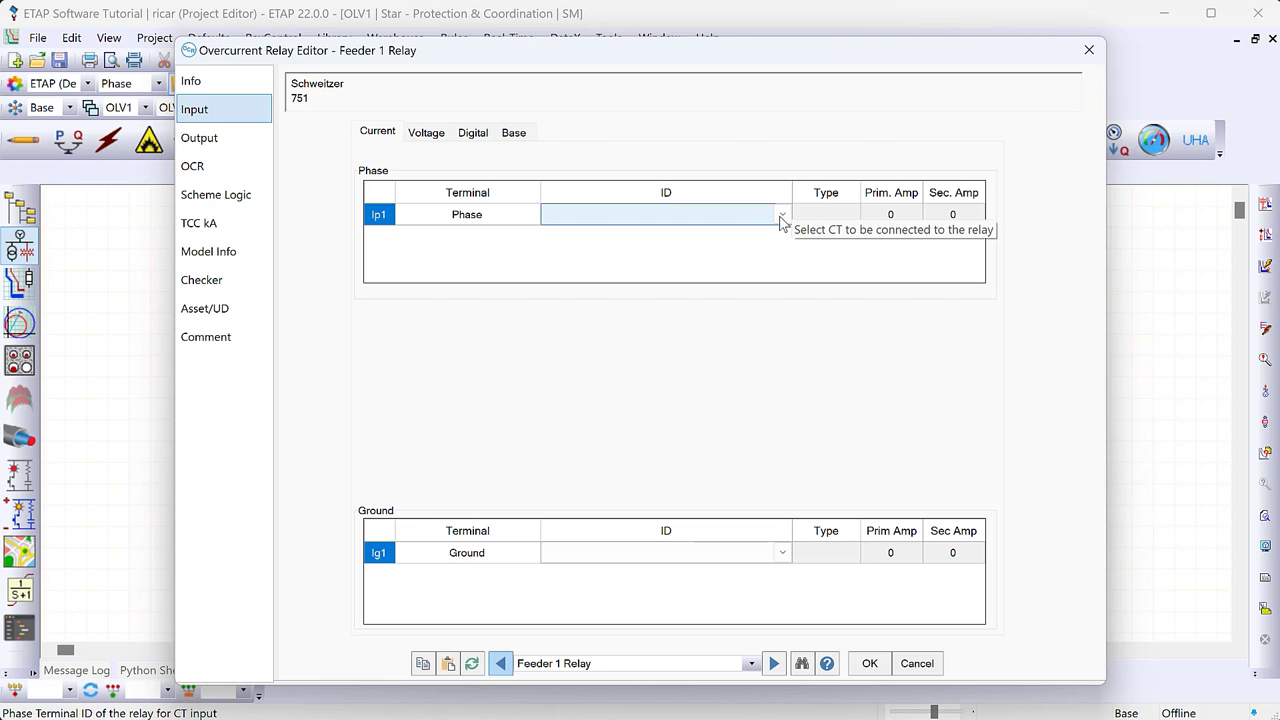
click(782, 216)
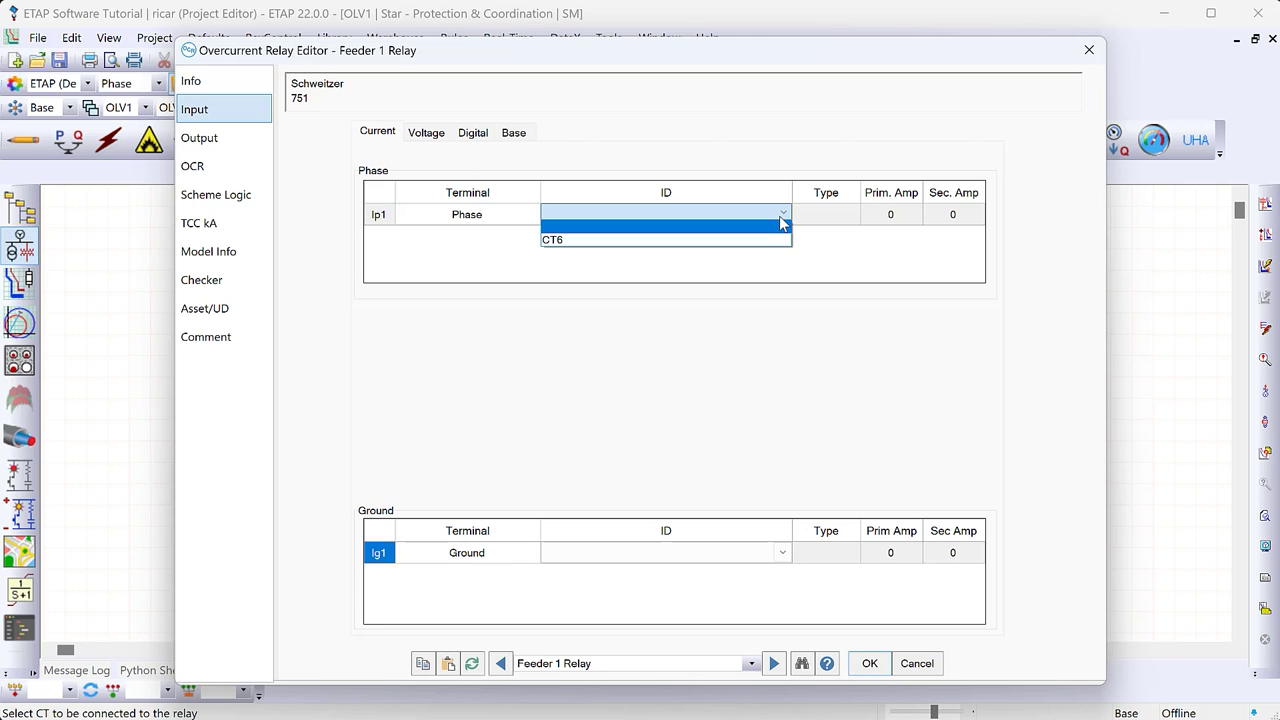
click(730, 240)
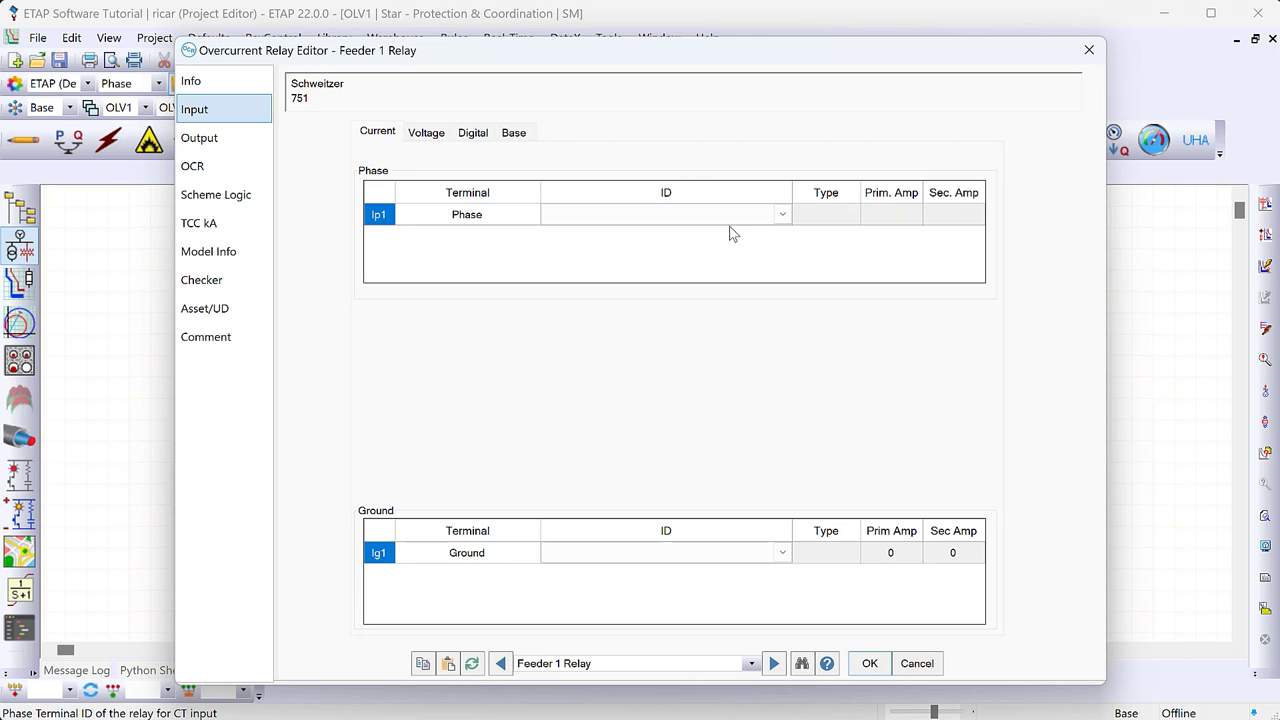
click(740, 220)
click(740, 240)
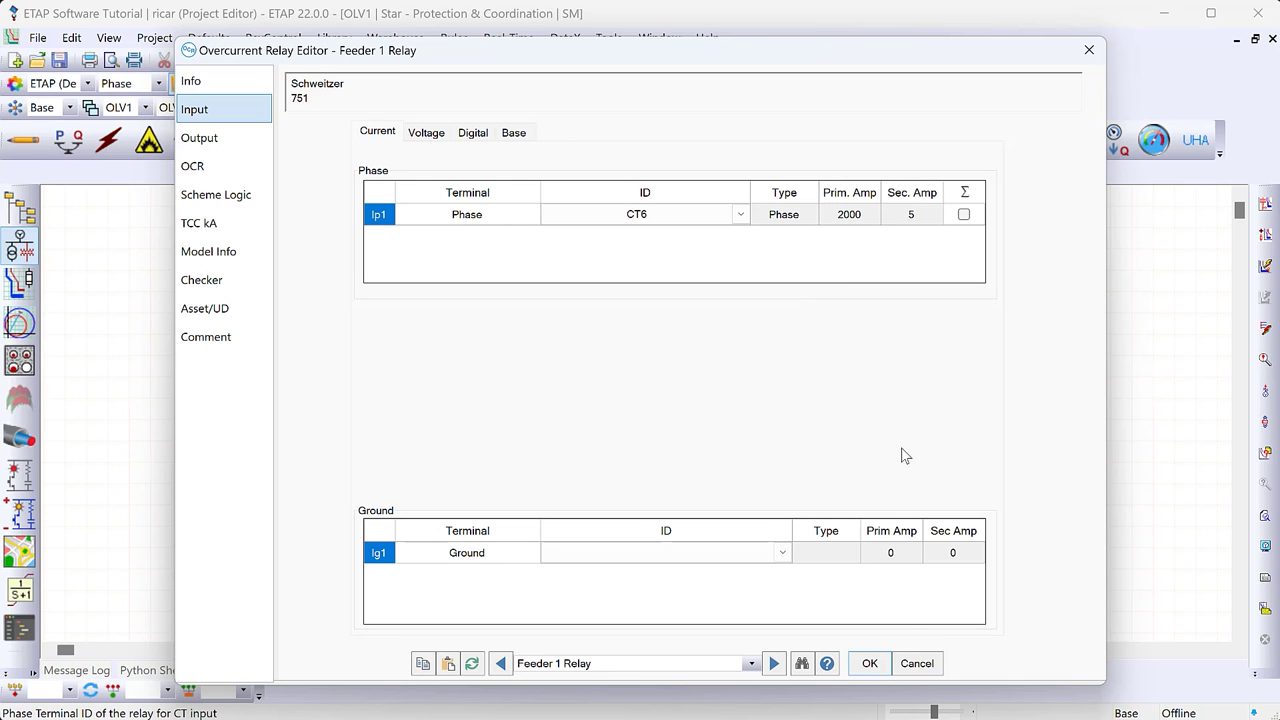
click(866, 664)
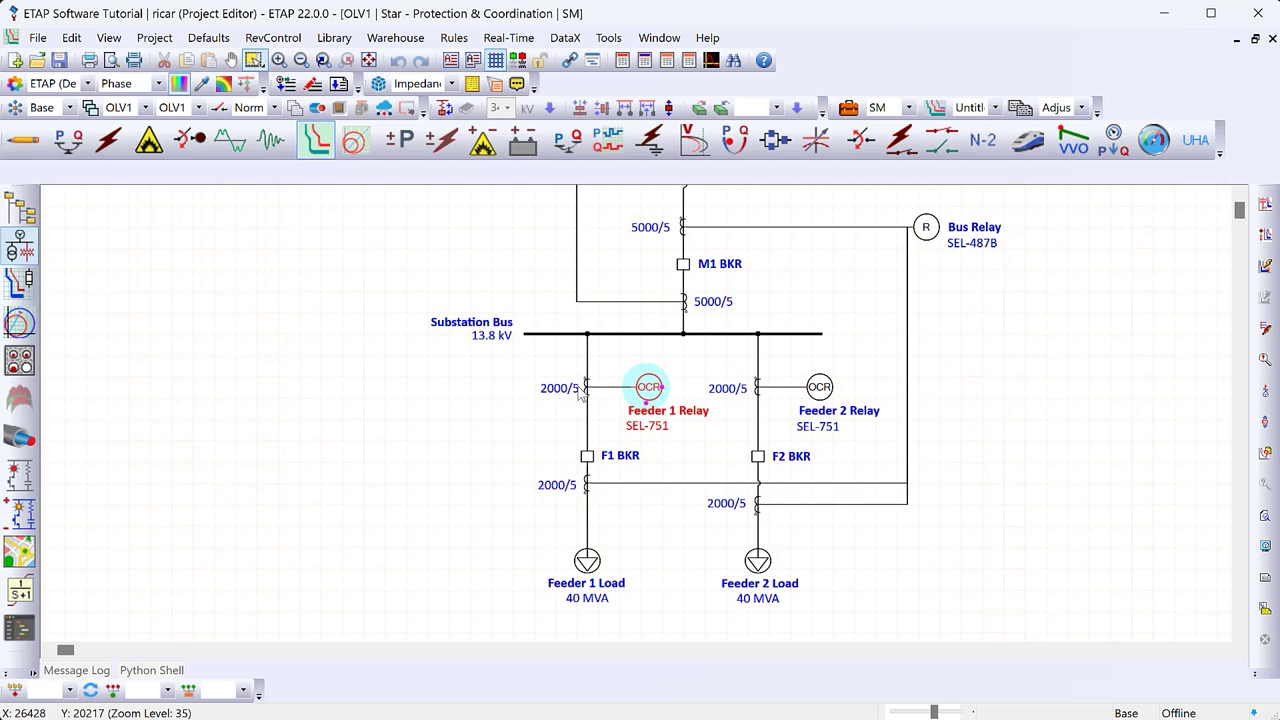
double_click(660, 395)
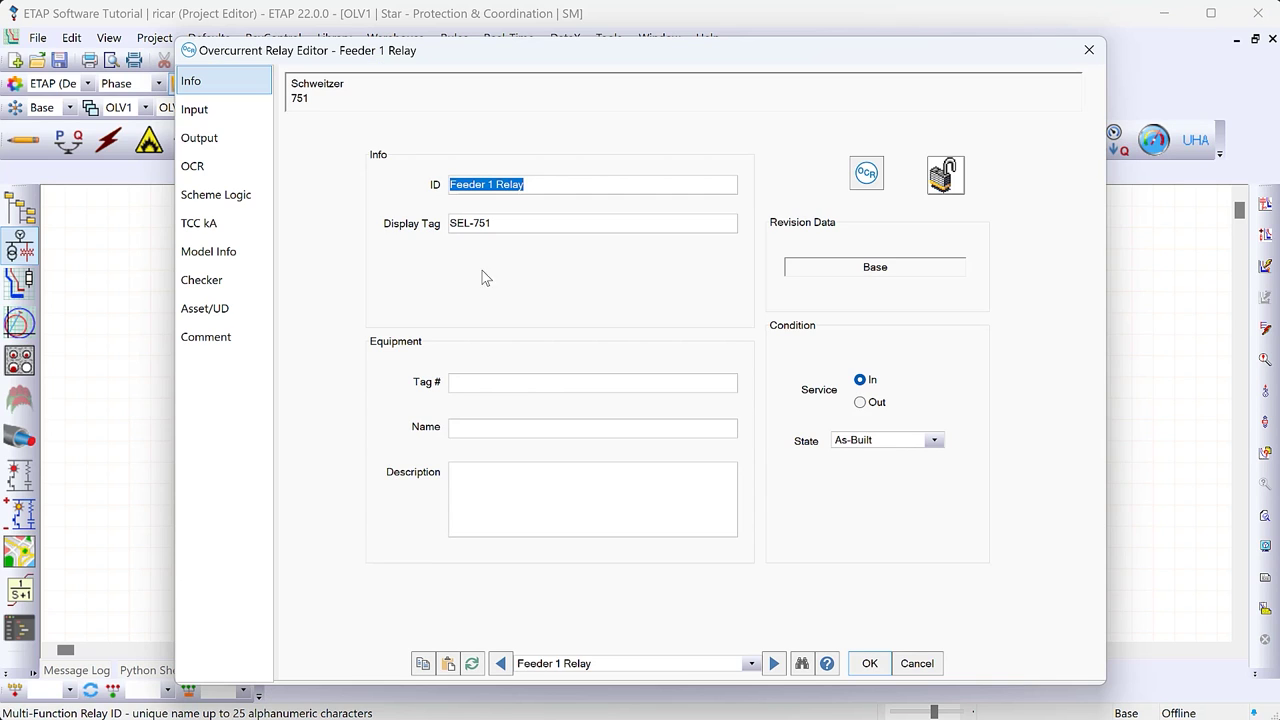
click(862, 662)
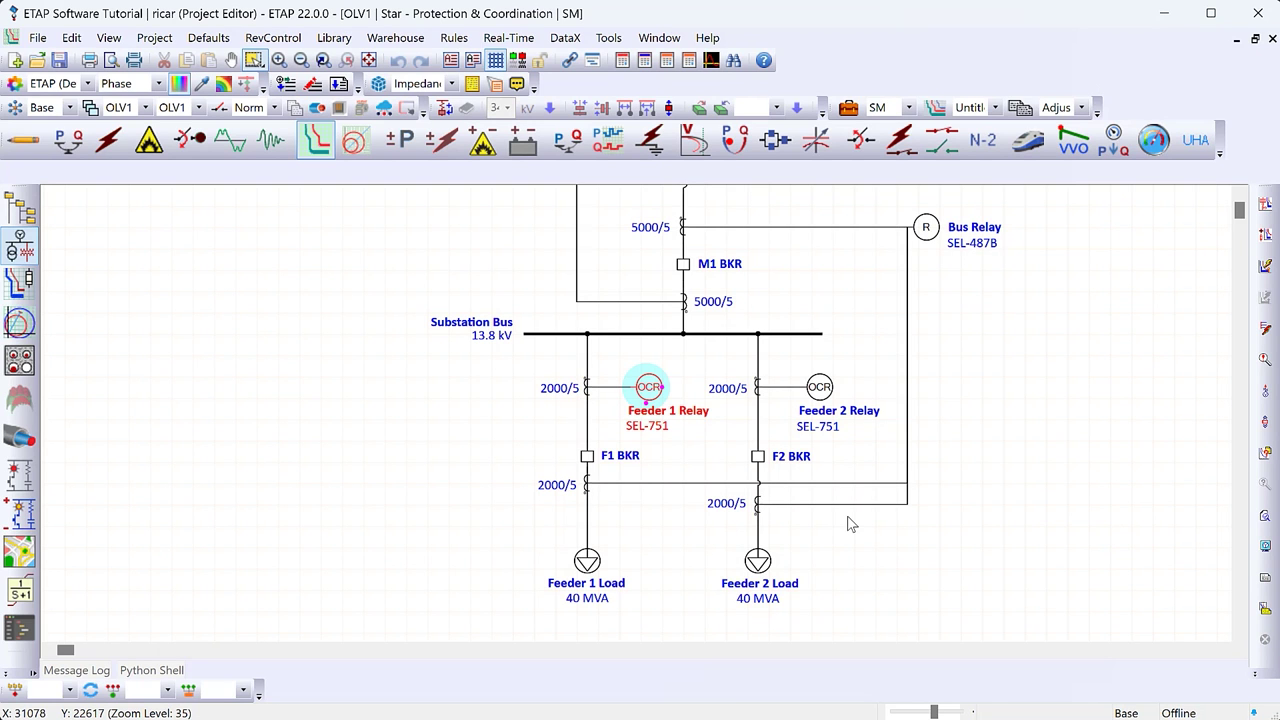
Open the T1 Relay's overcurrent settings and review the Phase, Neutral, Ground and Neg-Seq elements of level OC1
scroll(766, 349, up, 5)
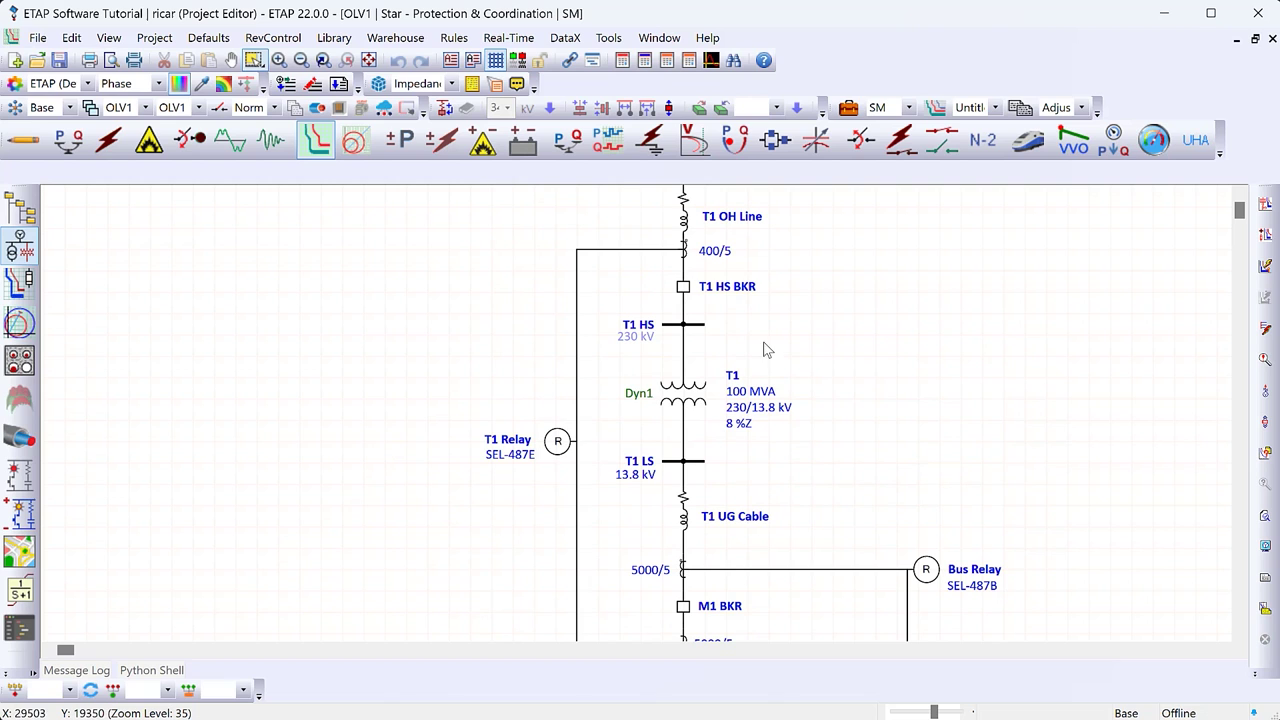
double_click(558, 441)
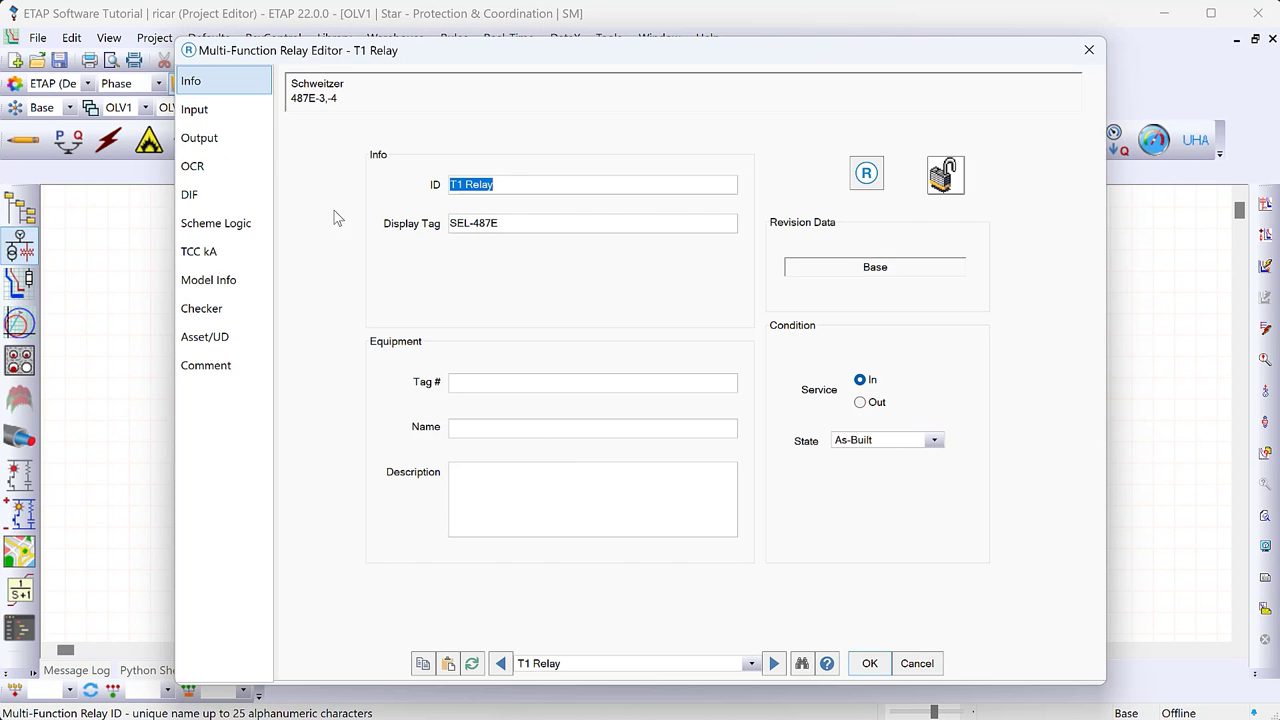
click(226, 165)
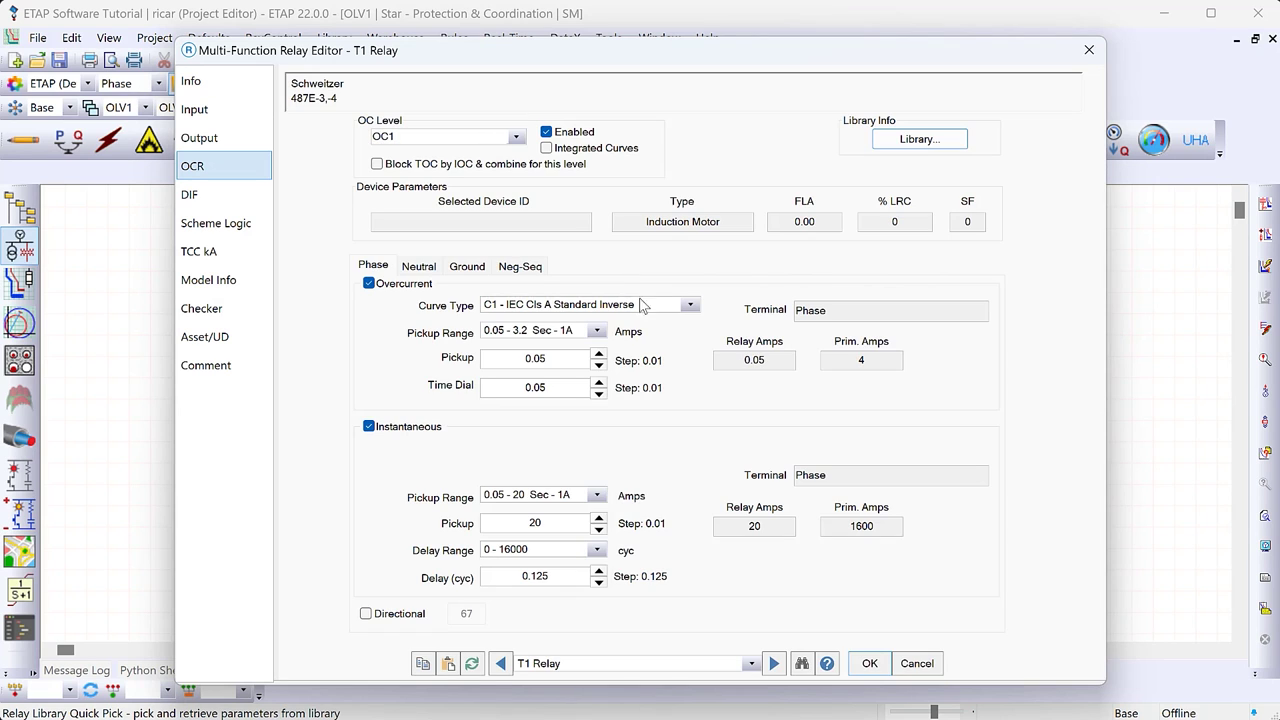
click(419, 267)
click(467, 267)
click(520, 266)
click(465, 268)
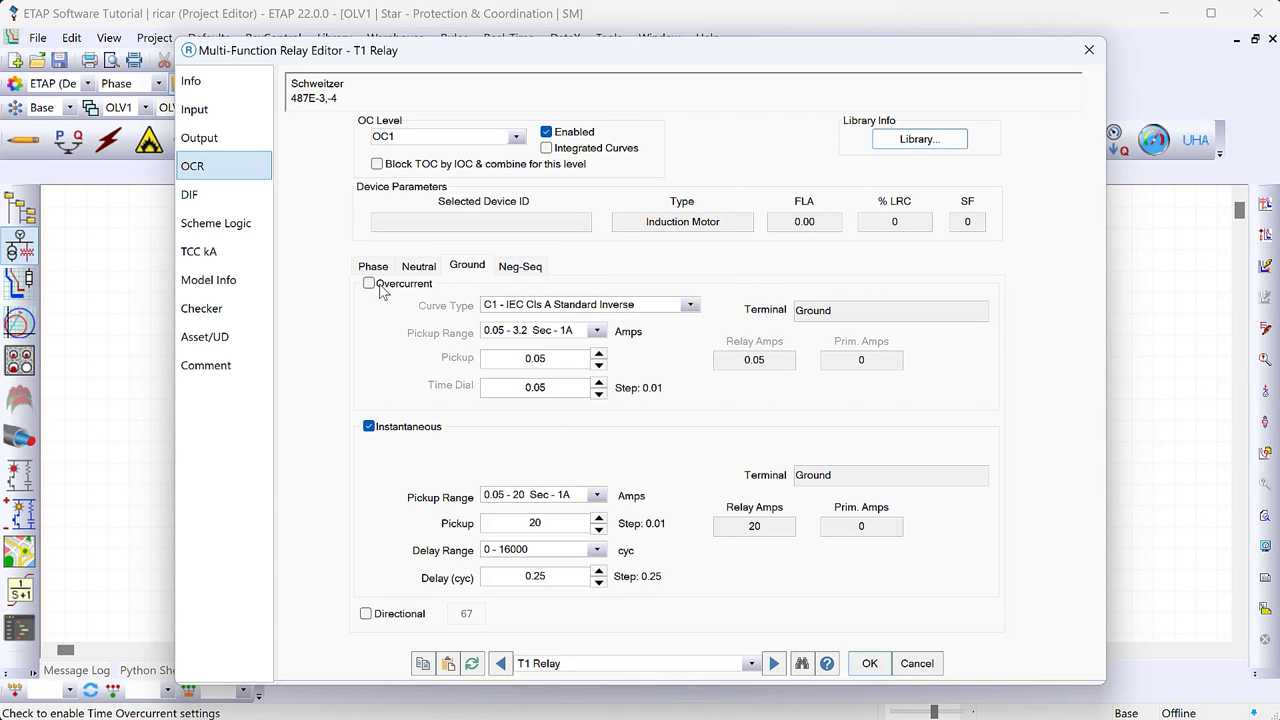
click(421, 270)
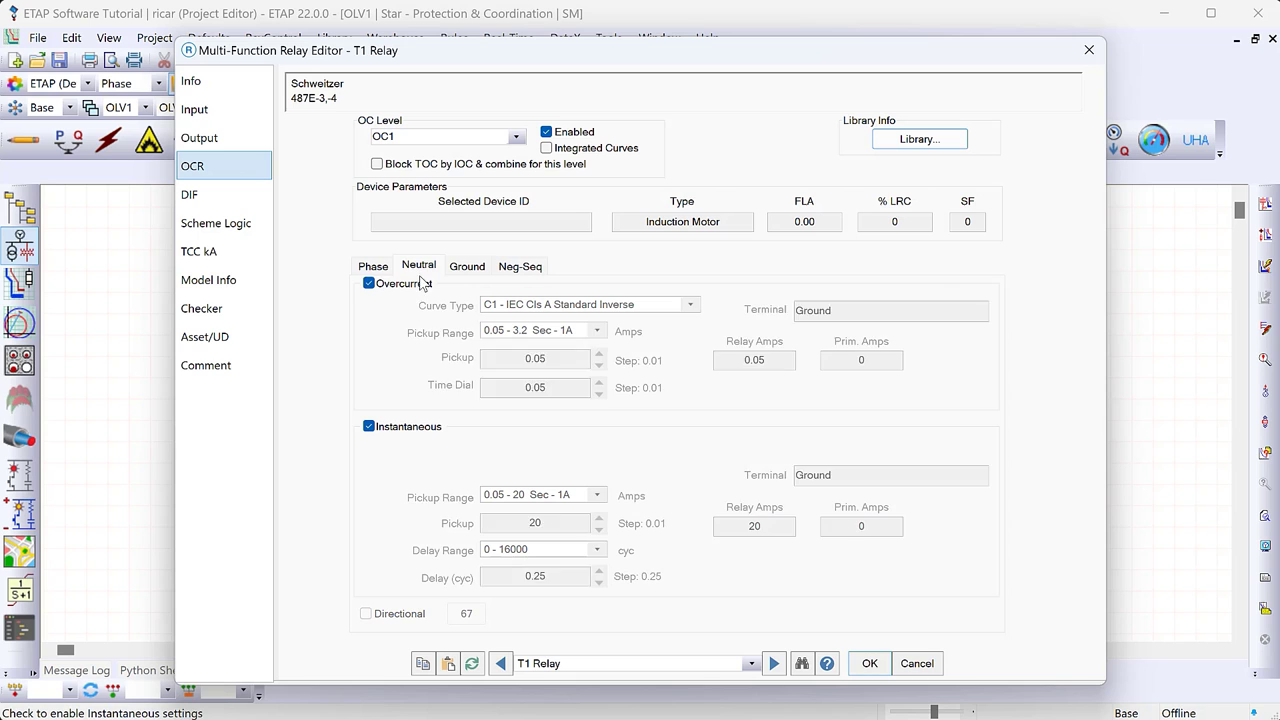
Set the T1 Relay's Phase overcurrent curve to U3 - U.S. Very Inverse and its pickup range to 0.25 - 16 Sec - 5A
click(384, 271)
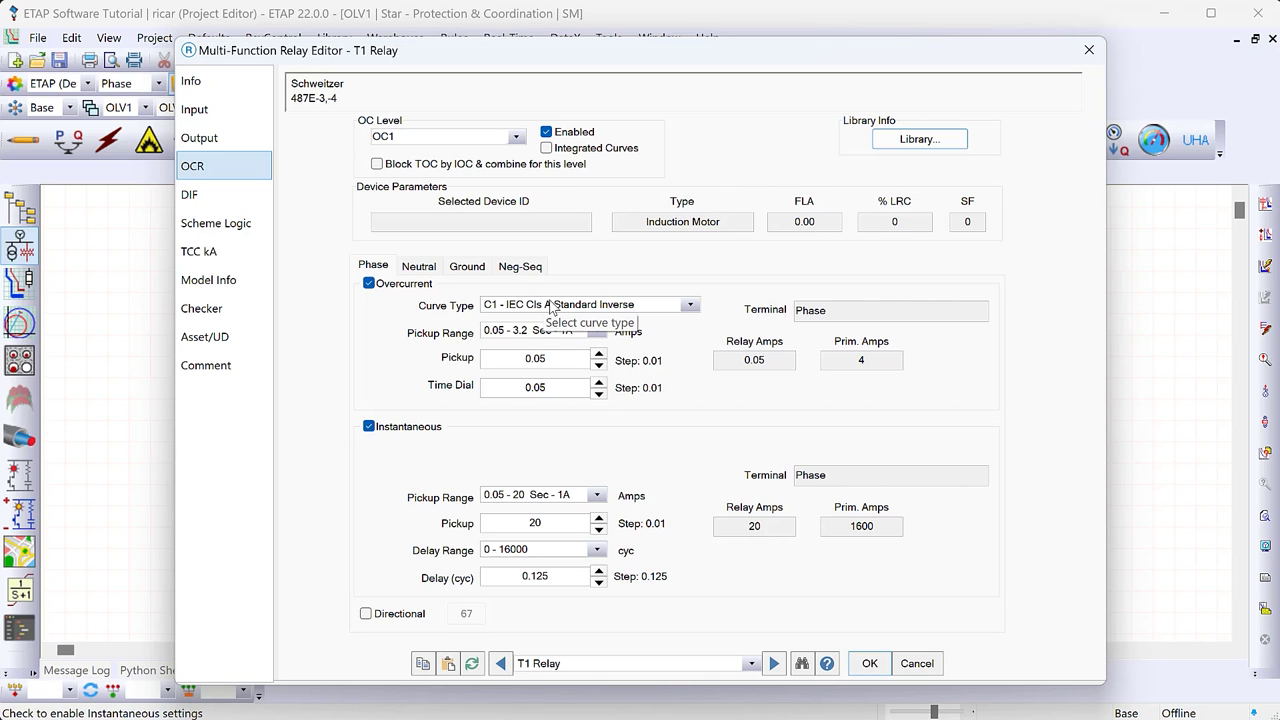
click(520, 267)
click(465, 266)
click(418, 266)
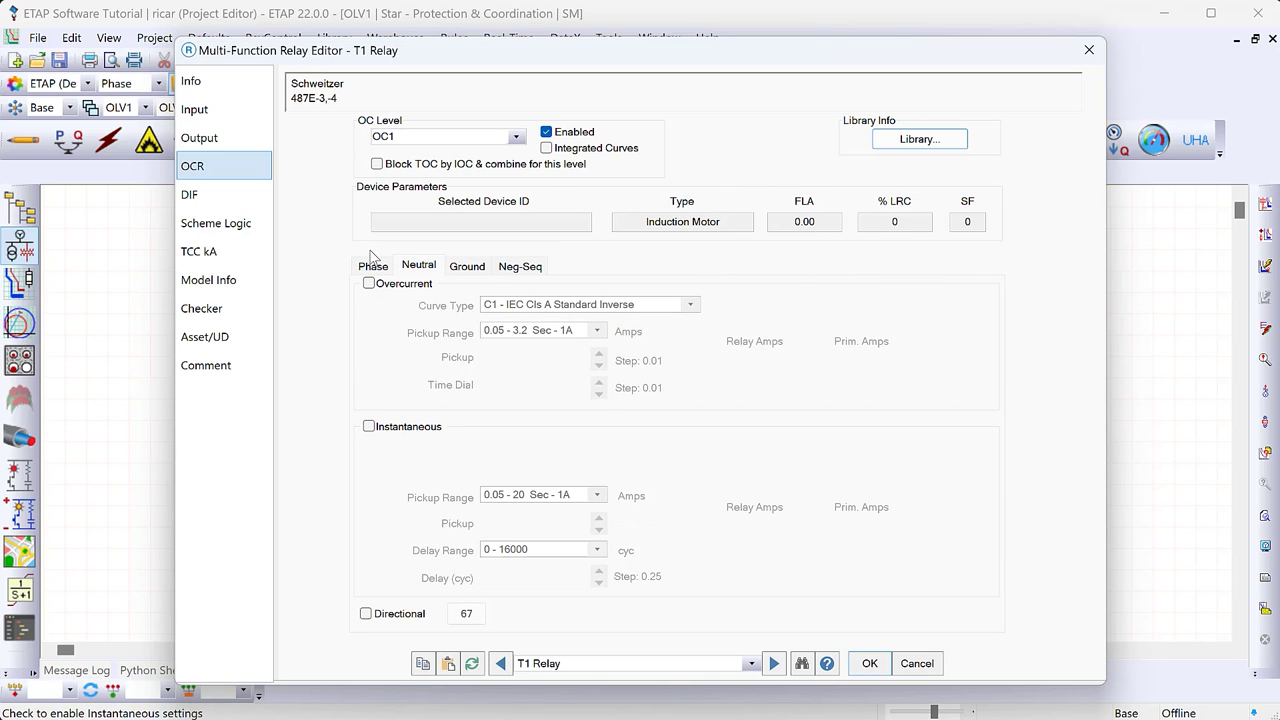
click(373, 265)
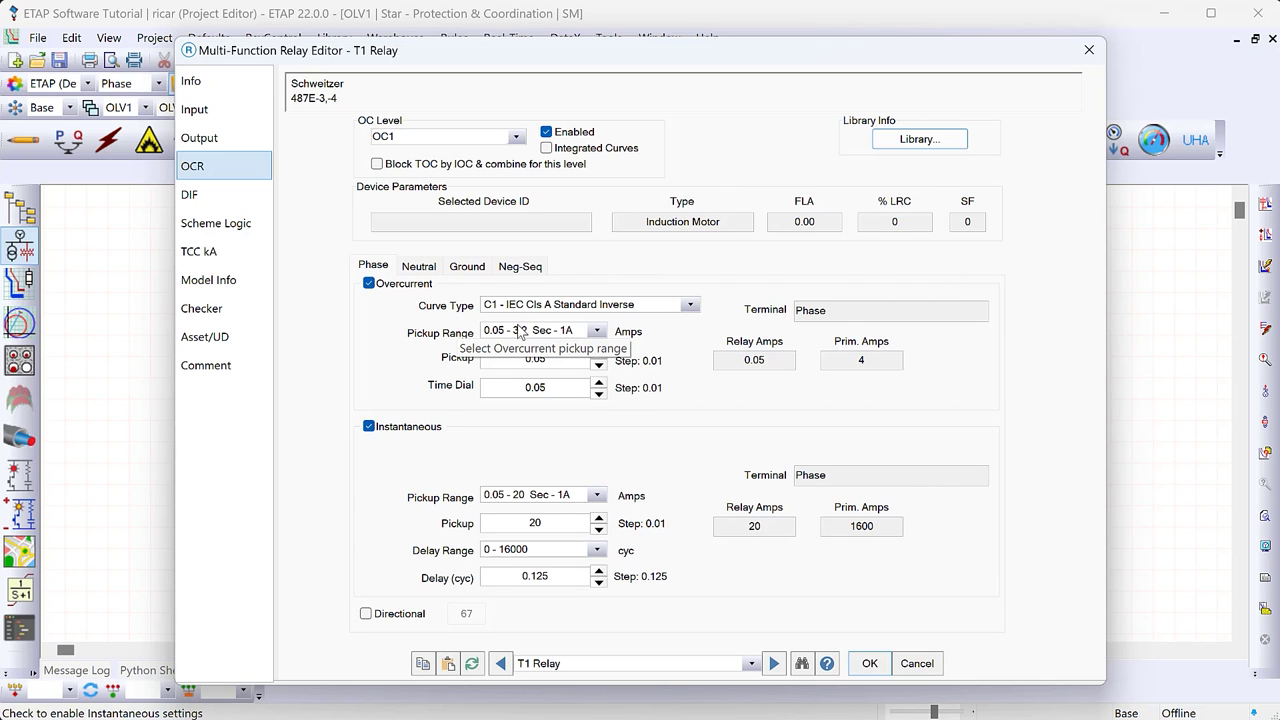
click(651, 304)
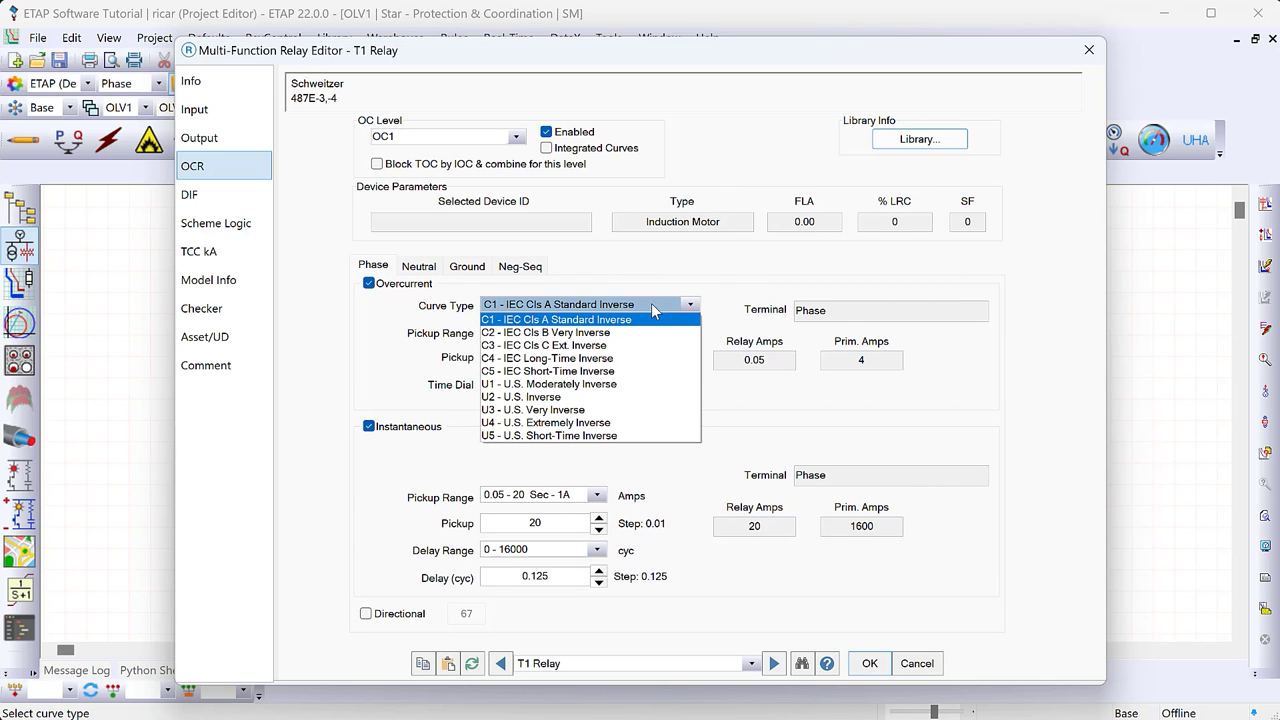
click(606, 413)
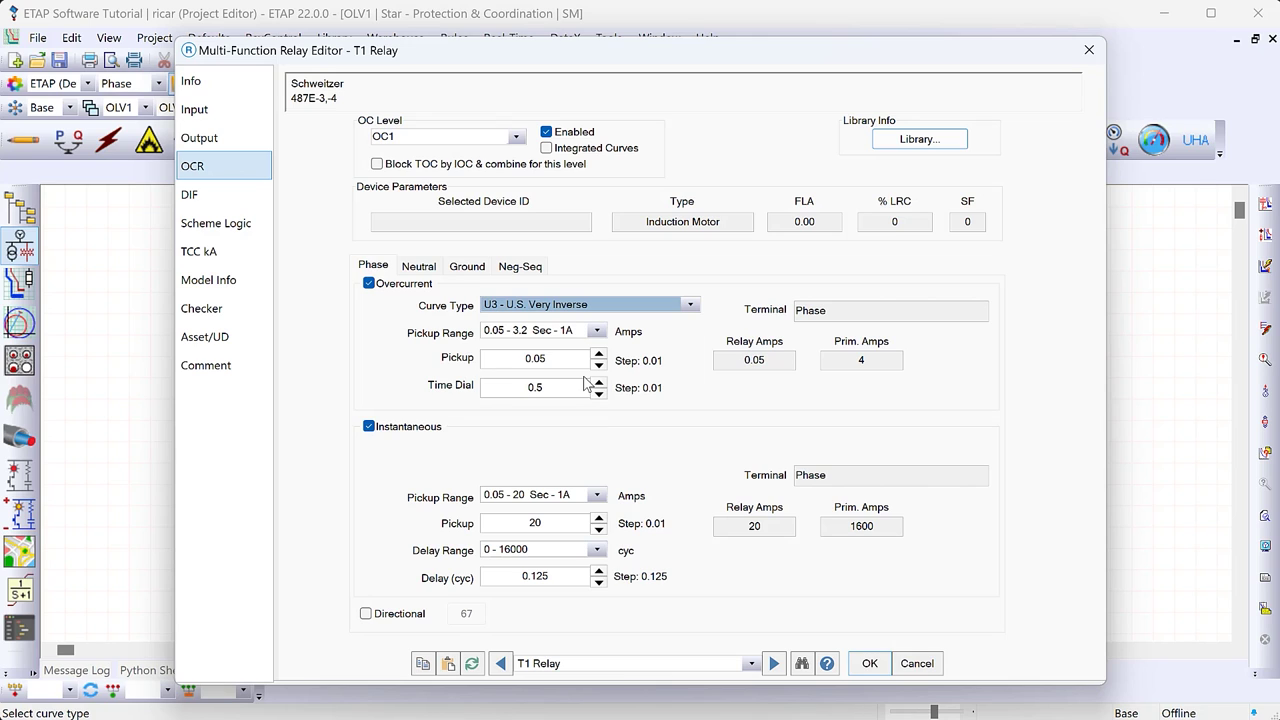
click(596, 331)
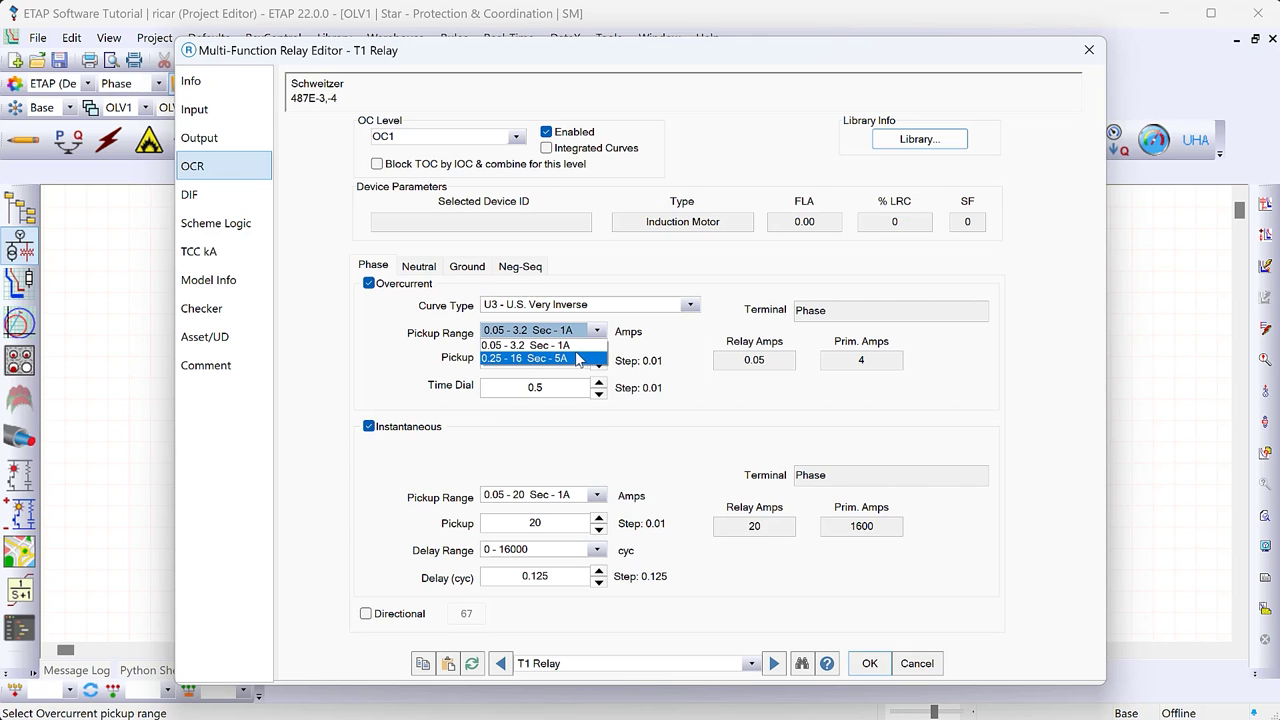
click(540, 360)
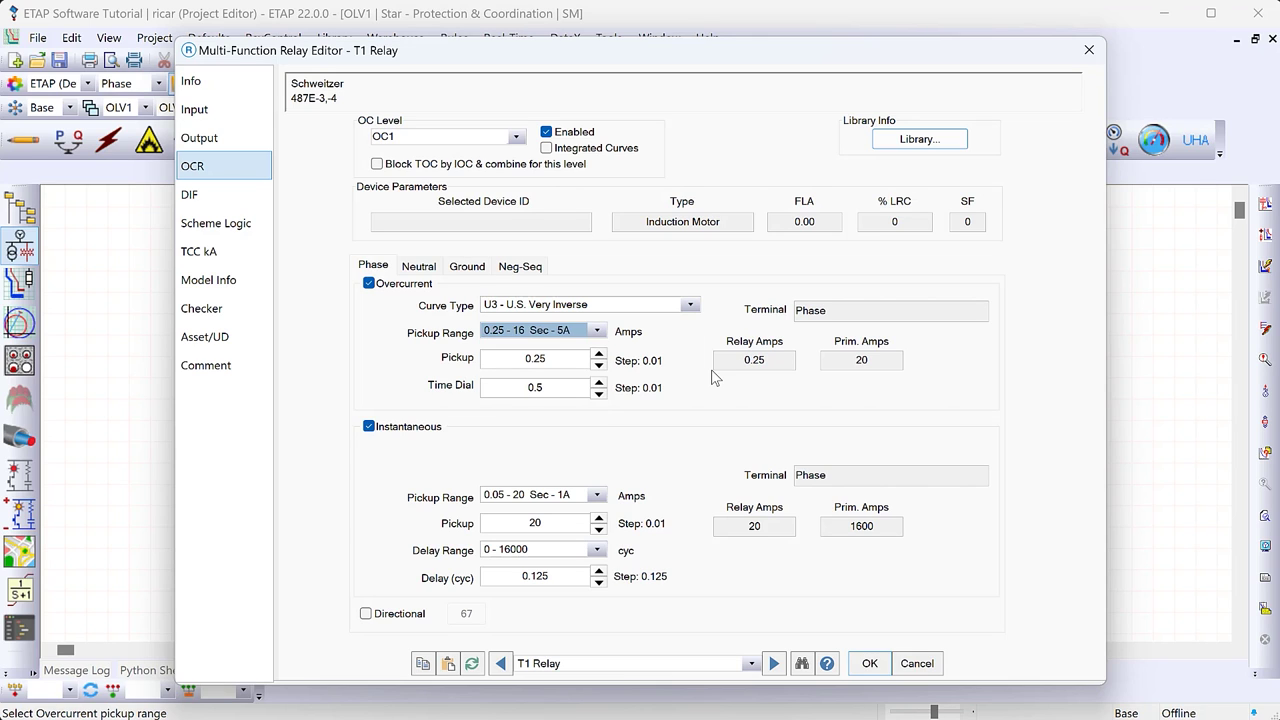
click(572, 358)
click(572, 393)
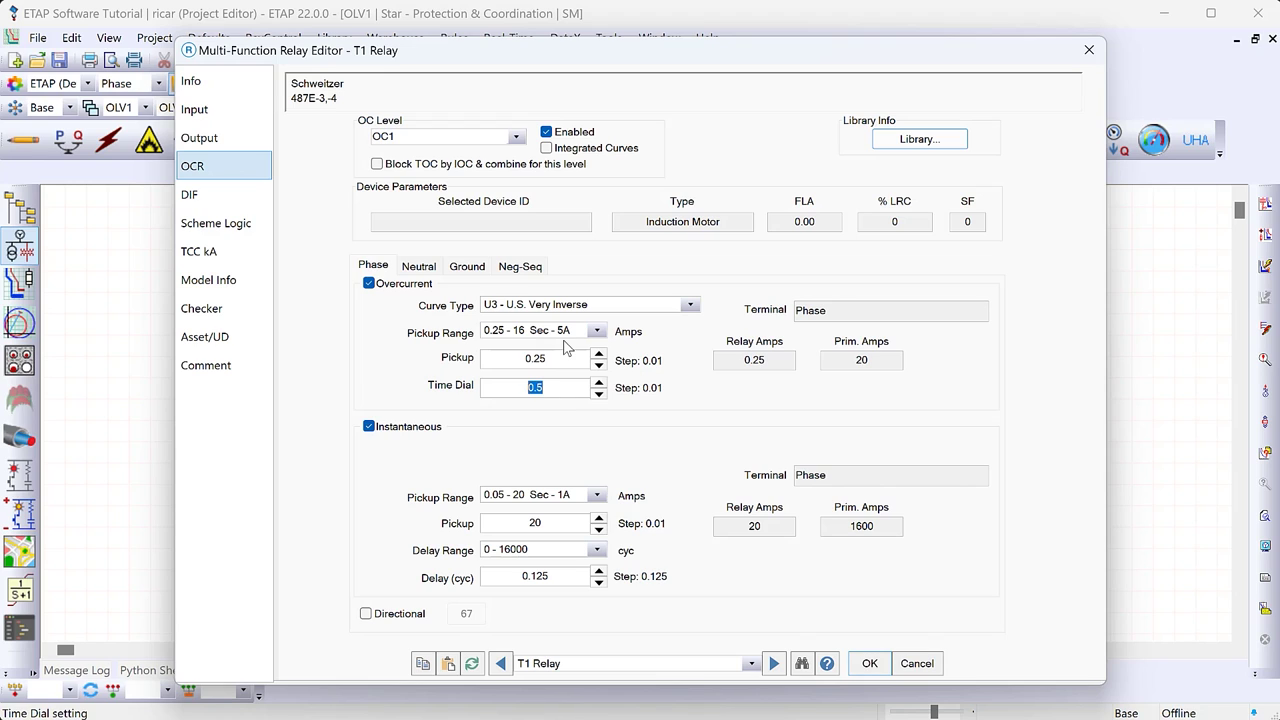
Set the T1 Relay's Phase instantaneous pickup range to 0.25 - 100 Sec - 5A and save the relay settings
click(595, 495)
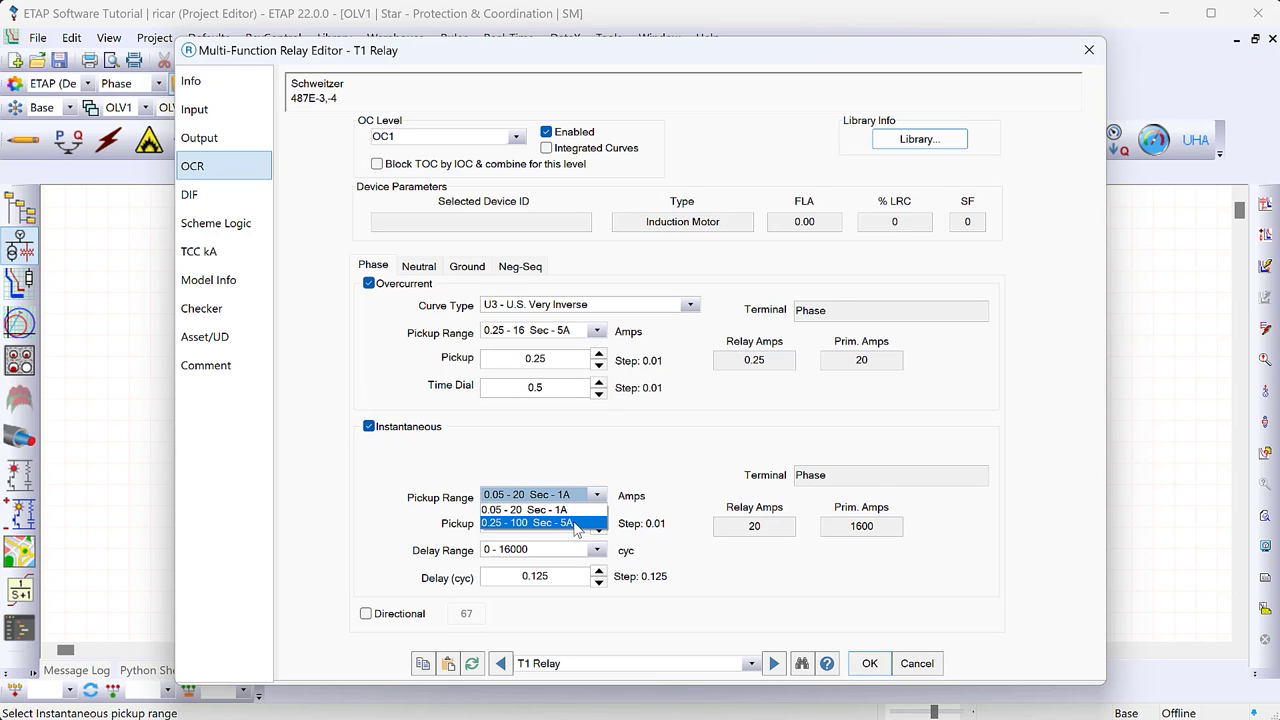
click(578, 523)
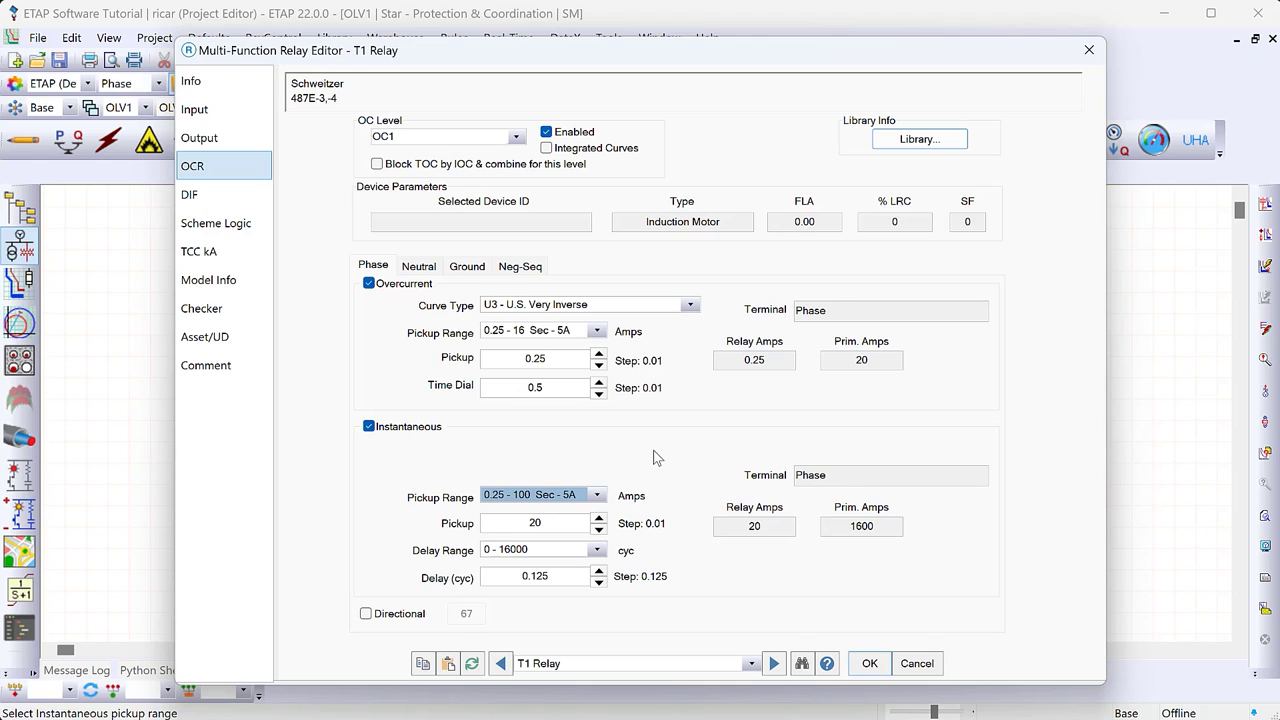
click(871, 657)
Open the Feeder 1 Relay's overcurrent settings and review the Phase, Neutral, Ground and Neg-Seq elements of level OC1
scroll(877, 437, down, 5)
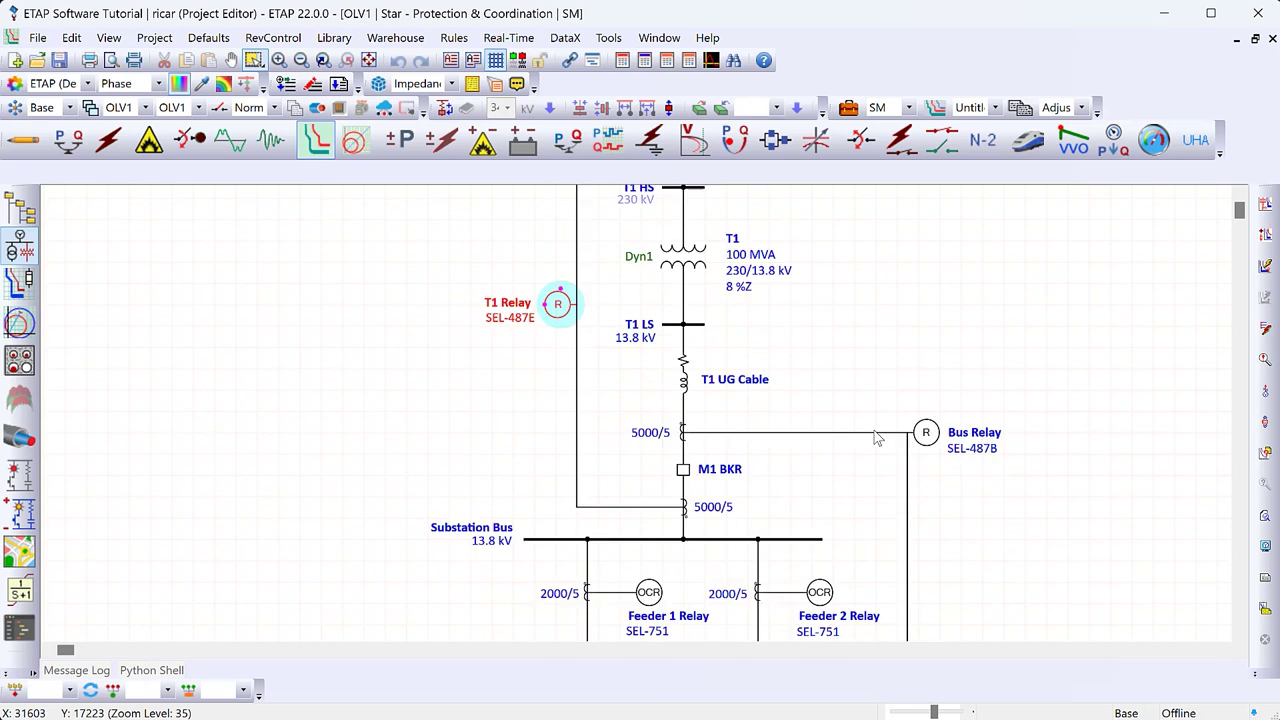
double_click(648, 390)
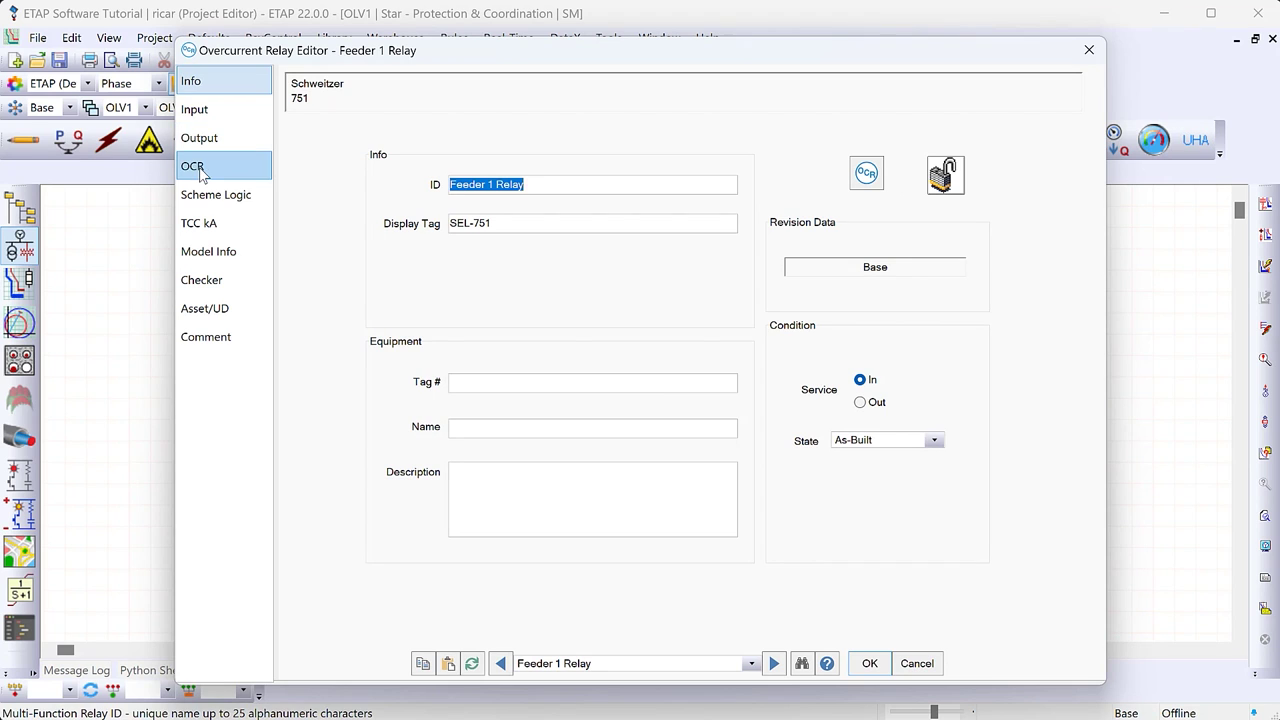
click(194, 165)
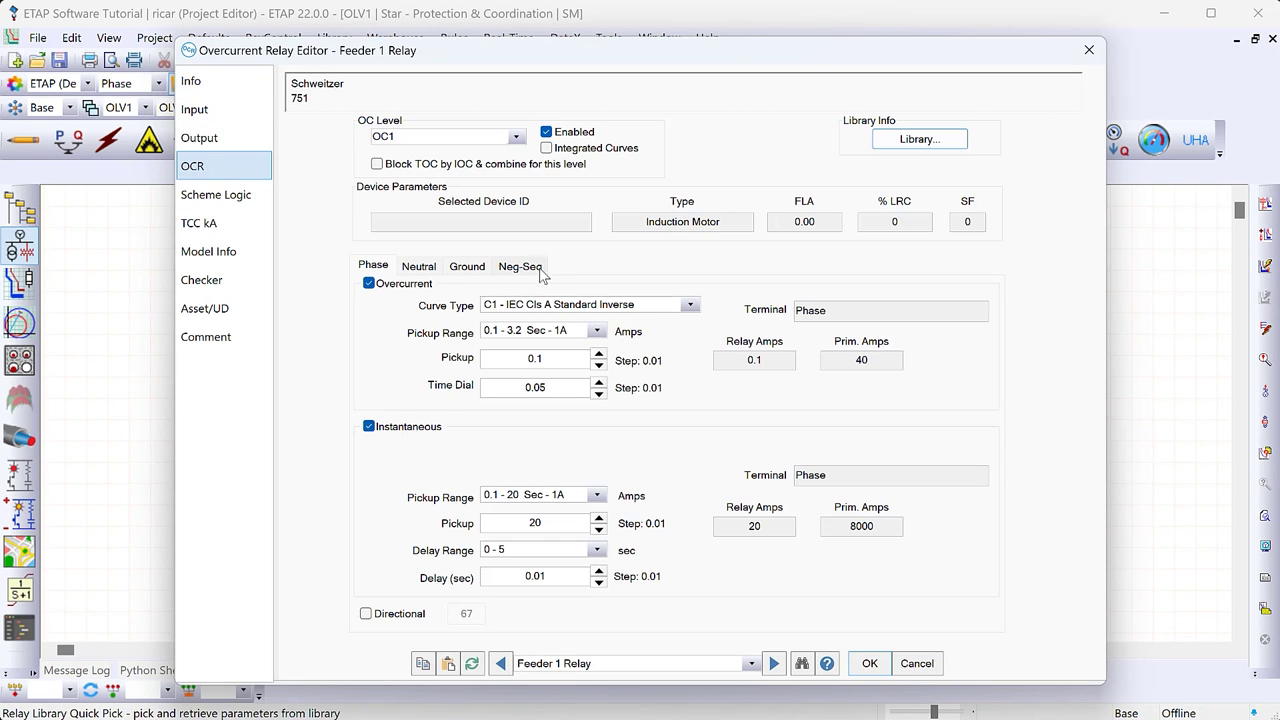
click(520, 266)
click(466, 266)
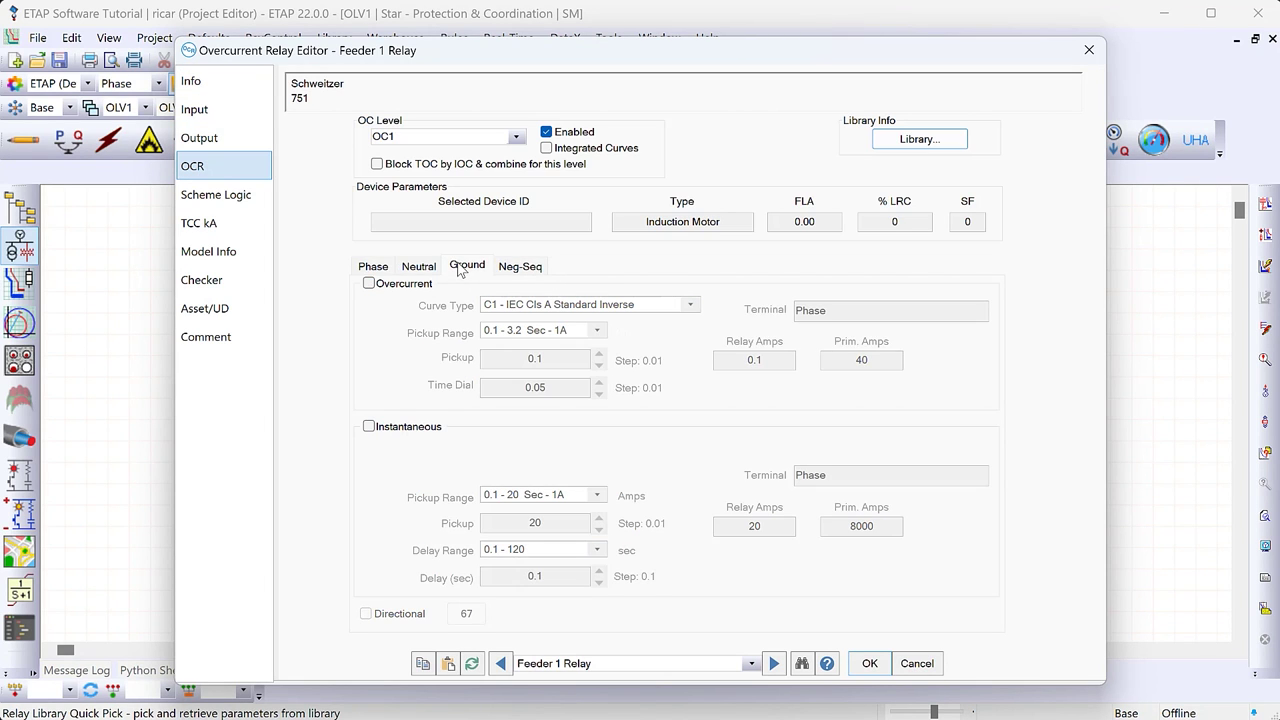
click(418, 266)
click(373, 265)
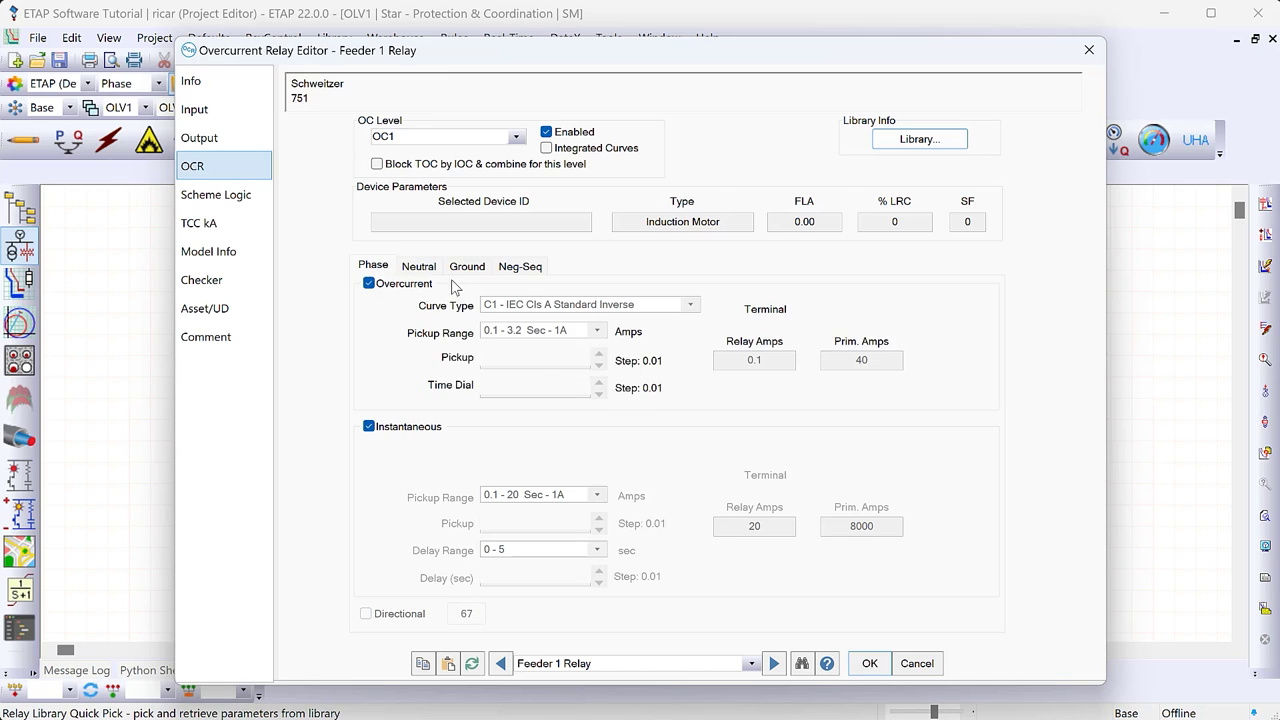
click(418, 266)
click(466, 267)
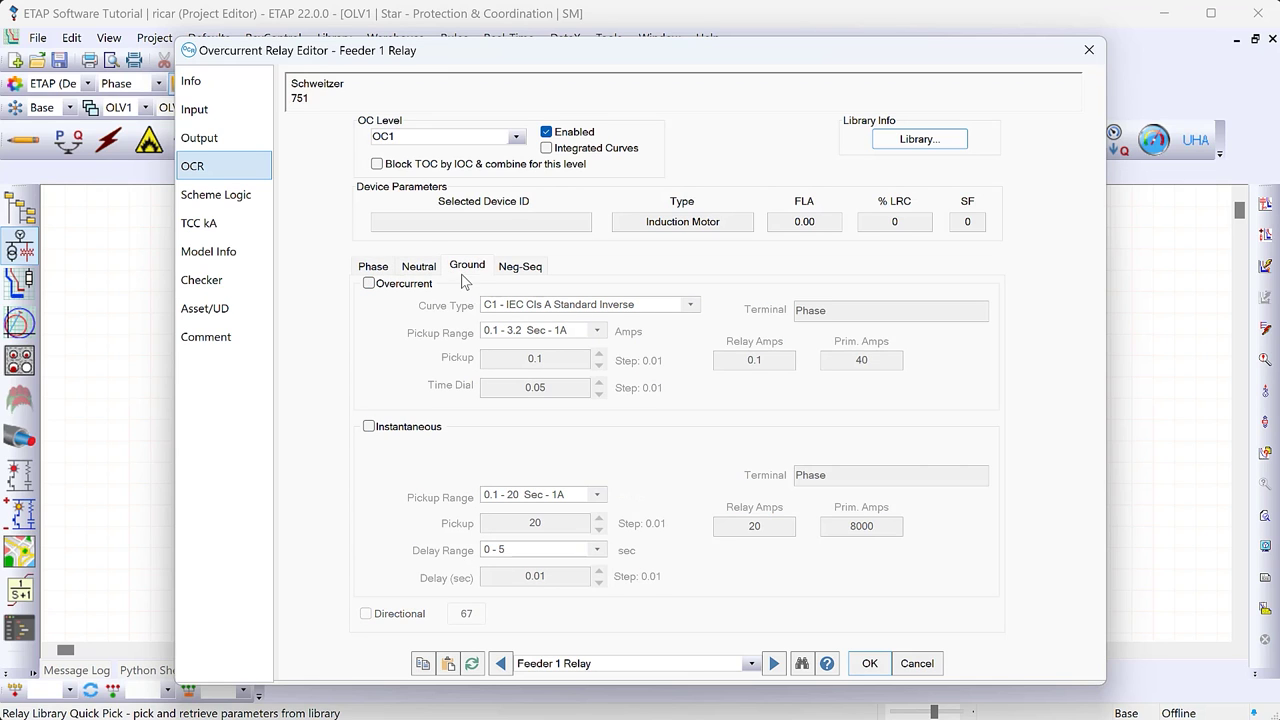
click(496, 267)
click(466, 267)
click(418, 266)
click(373, 265)
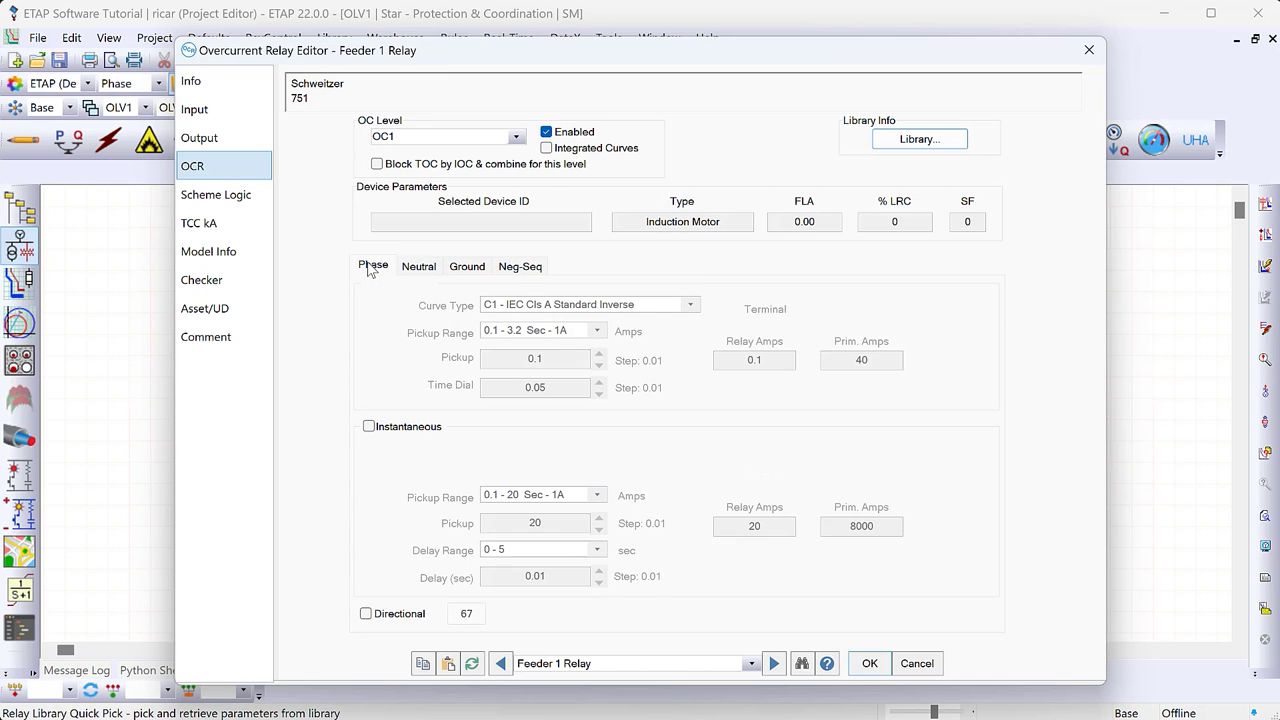
Set the Feeder 1 Relay's Phase overcurrent to U3 - U.S. Very Inverse with range 0.5 - 16 Sec - 5A, and disable Instantaneous
click(678, 305)
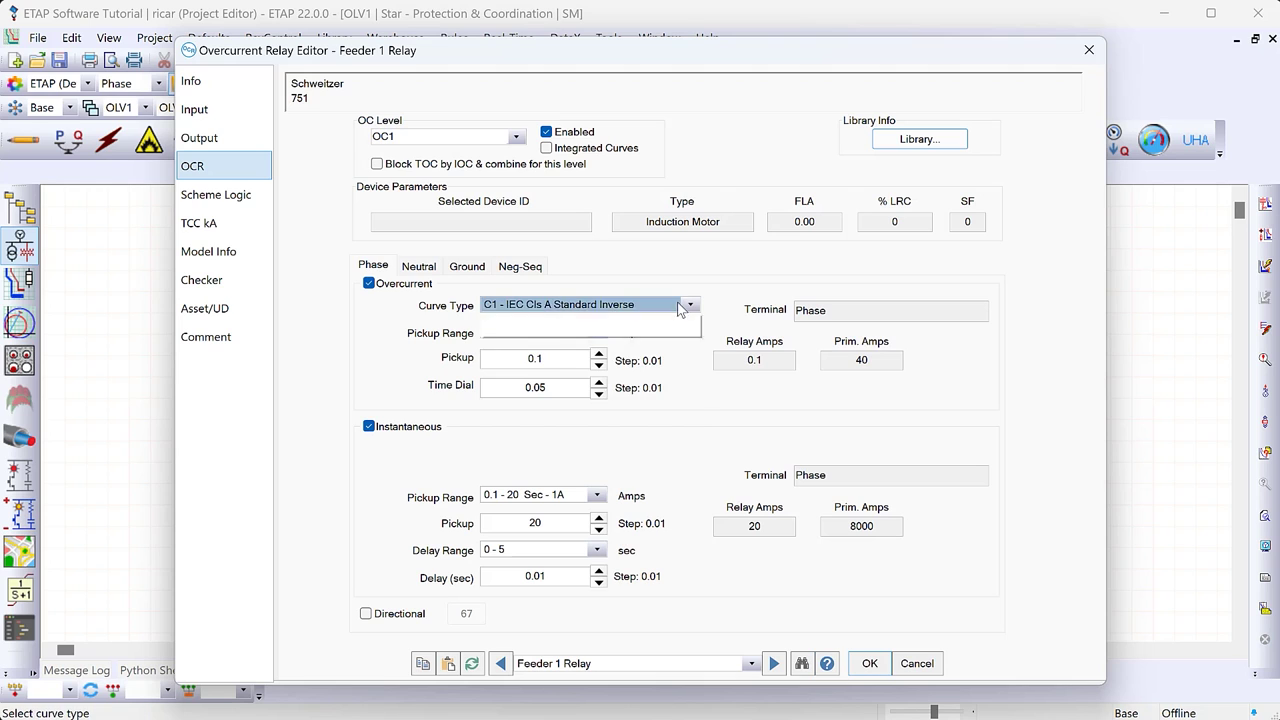
click(585, 409)
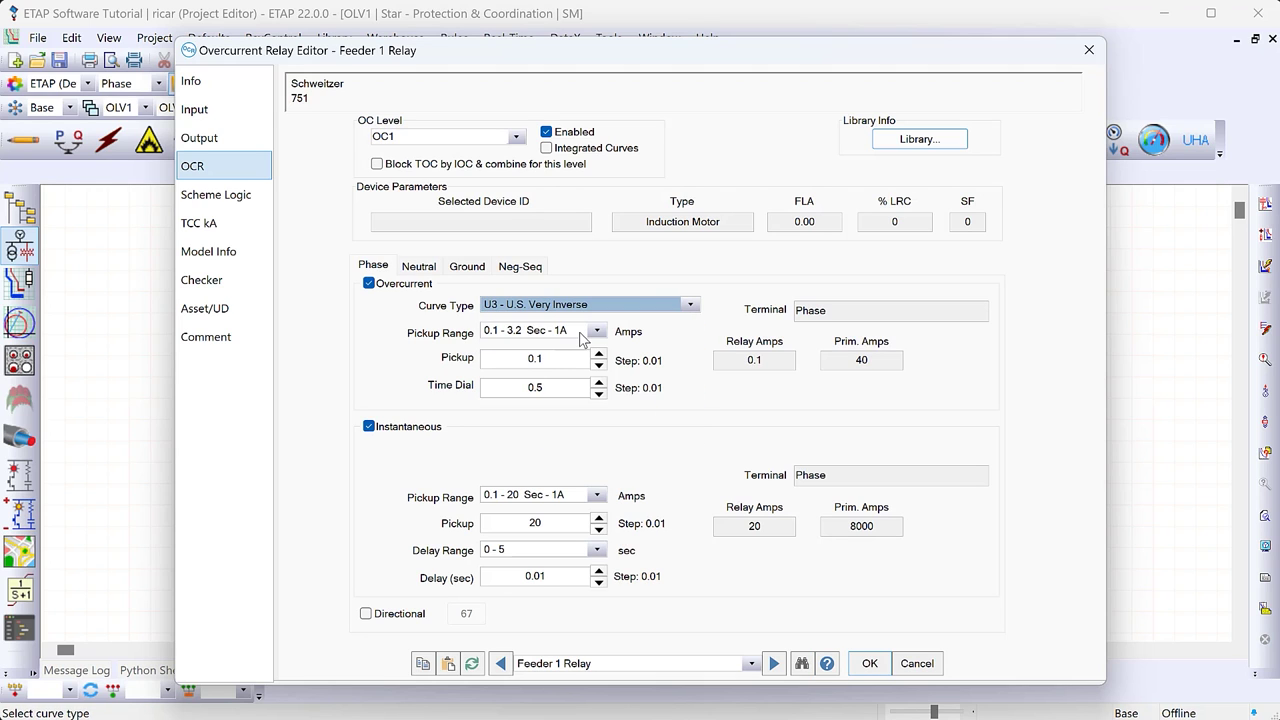
click(586, 336)
click(575, 358)
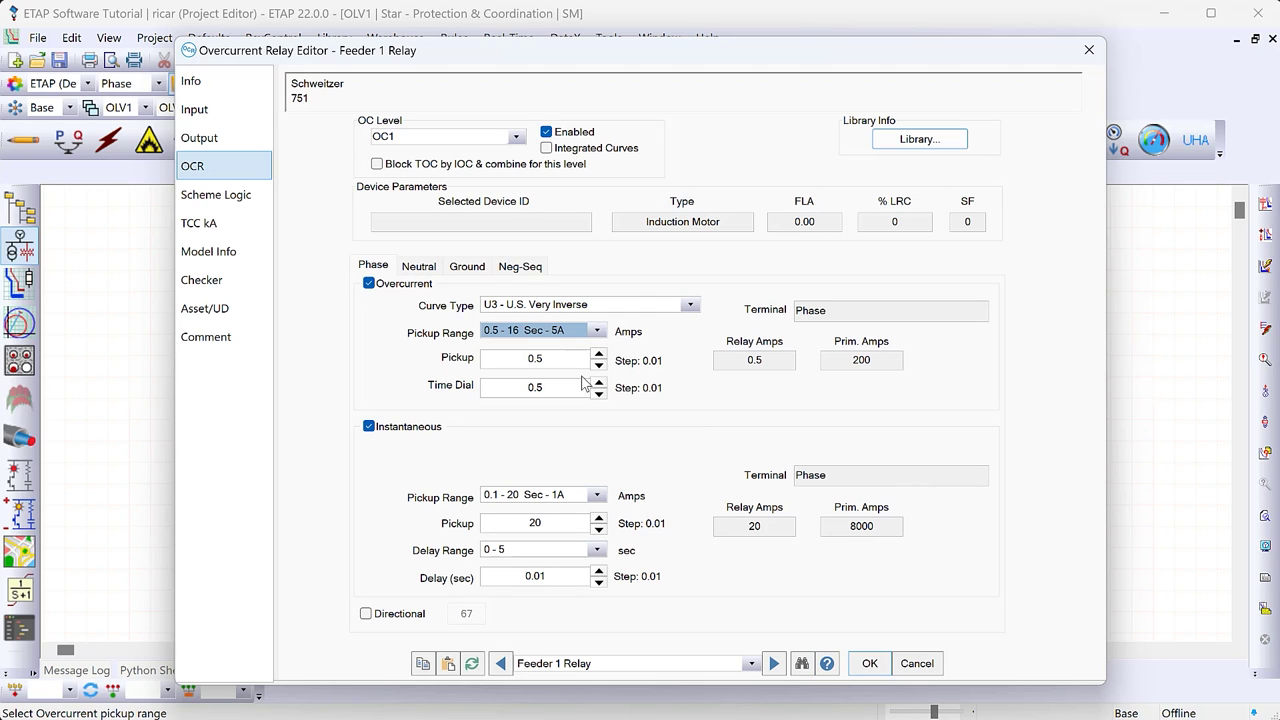
click(405, 427)
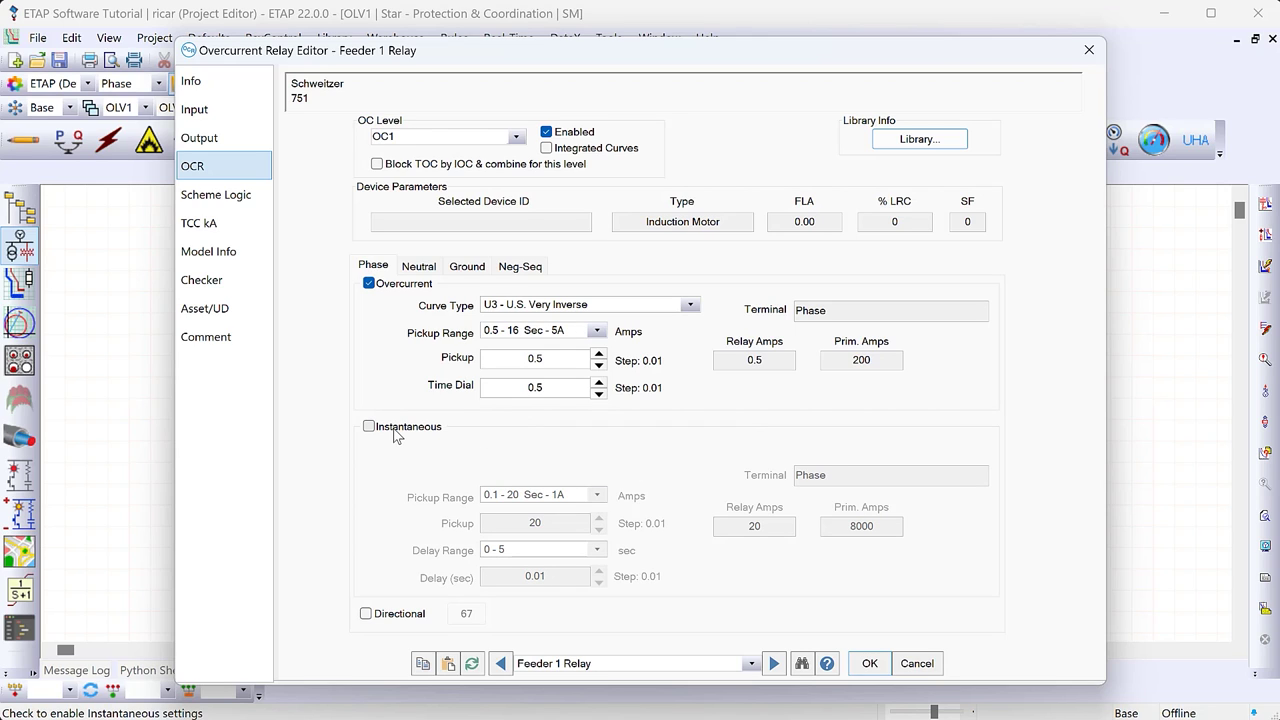
click(866, 663)
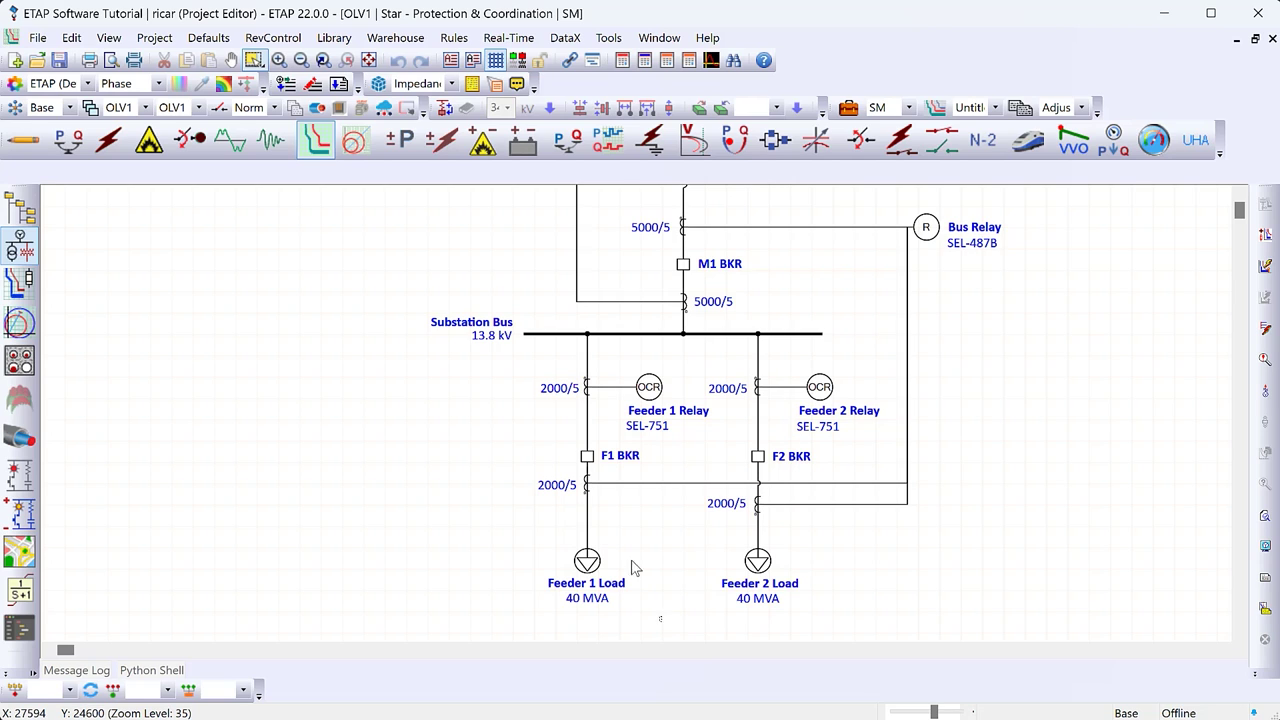
Select the Feeder 1 path from its load through the Feeder 1 Relay, Substation Bus, M1 BKR and T1 UG Cable up to transformer T1
click(505, 335)
scroll(710, 362, up, 3)
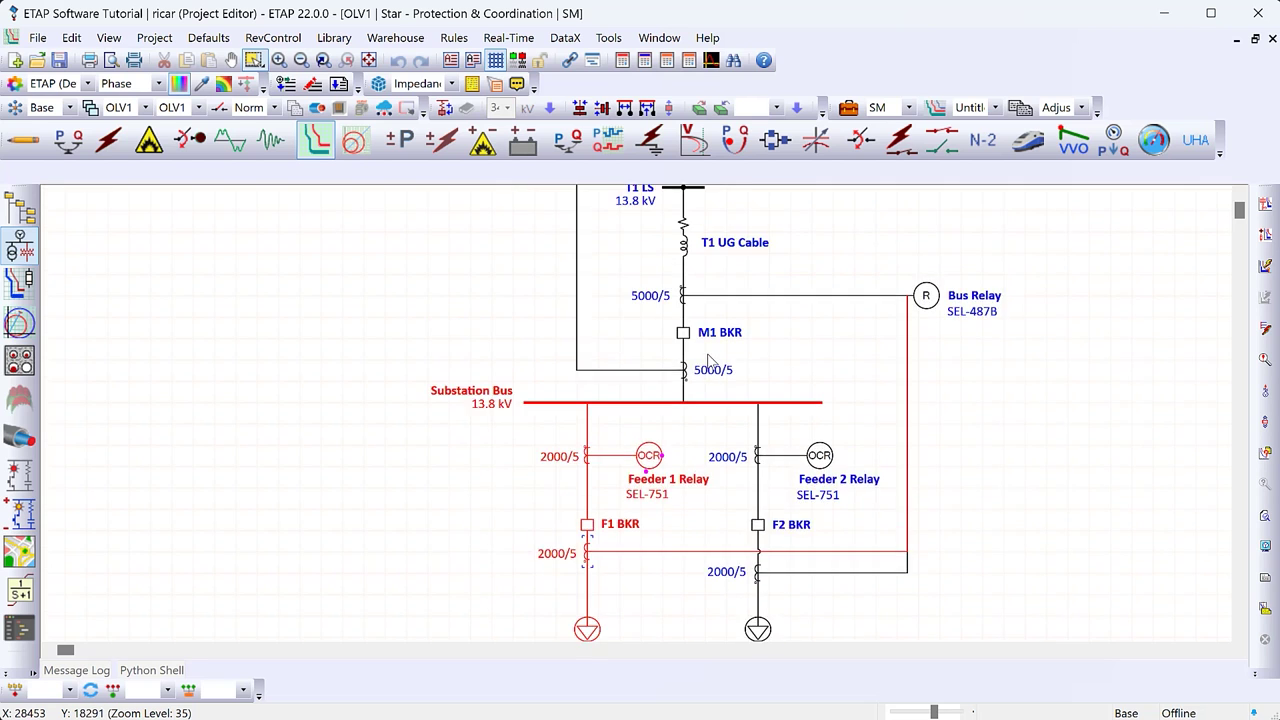
scroll(710, 362, up, 1)
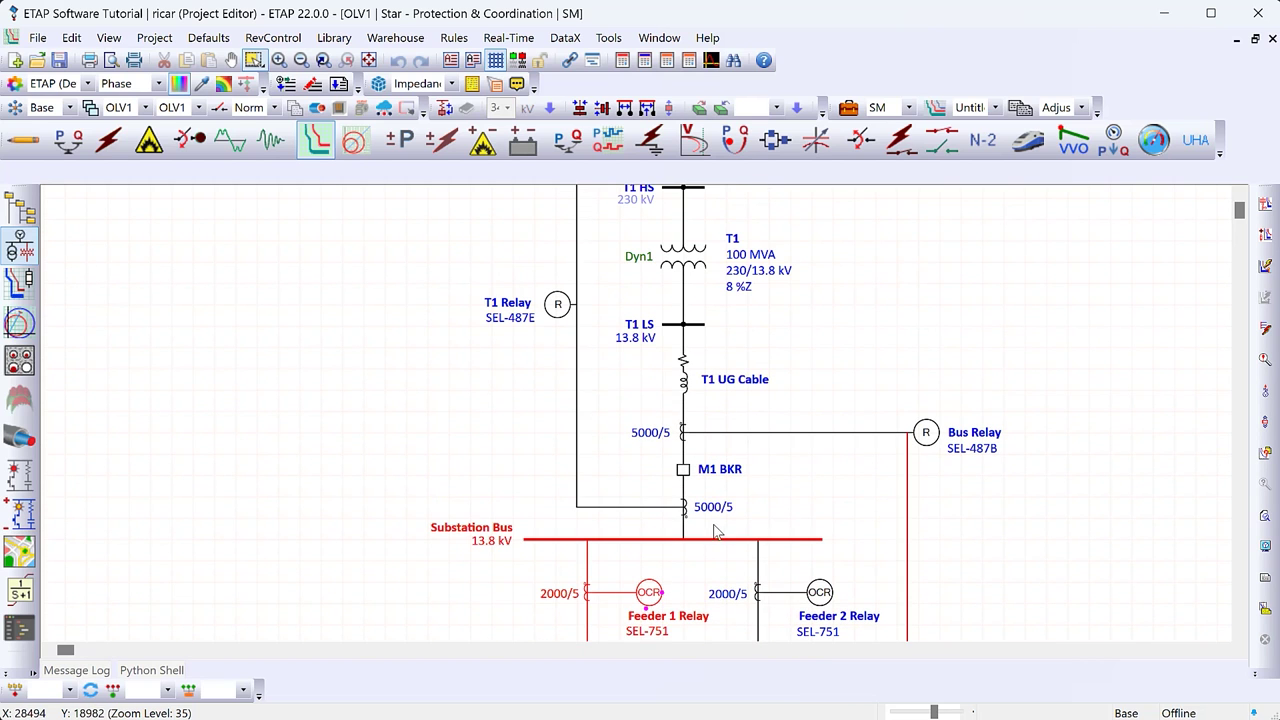
scroll(683, 400, down, 4)
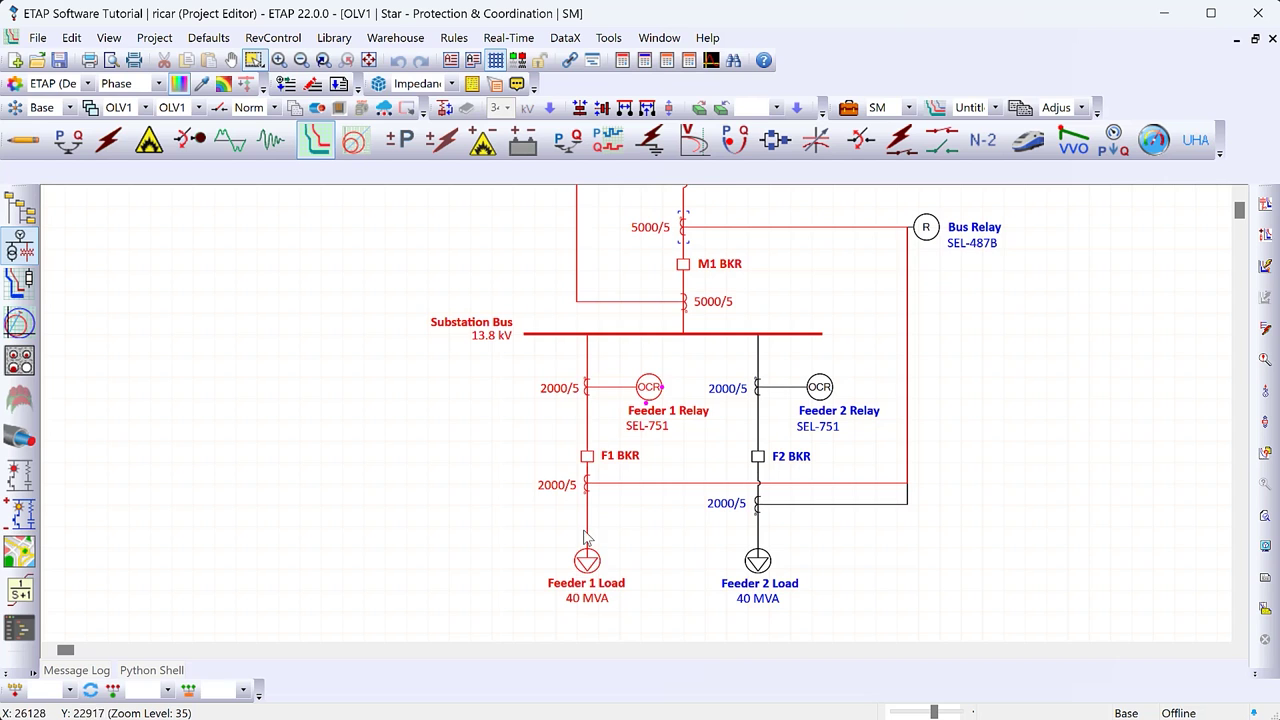
scroll(622, 420, up, 3)
scroll(690, 414, up, 3)
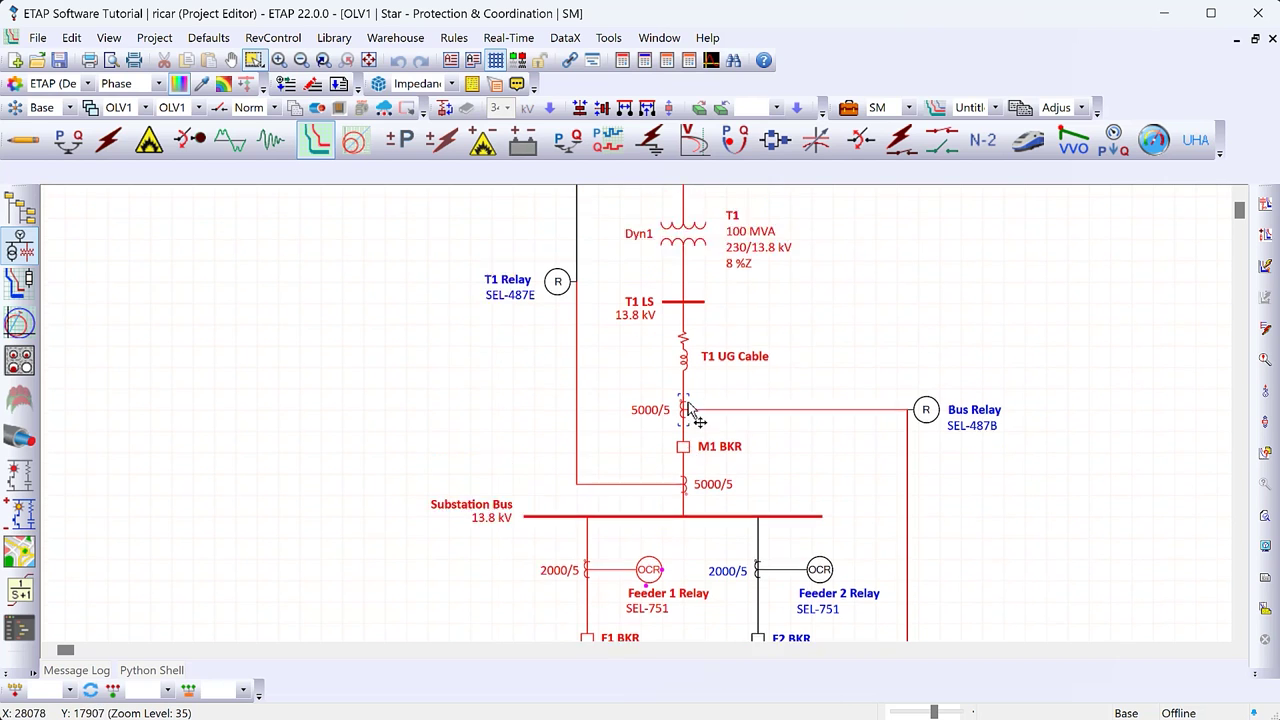
scroll(721, 413, up, 3)
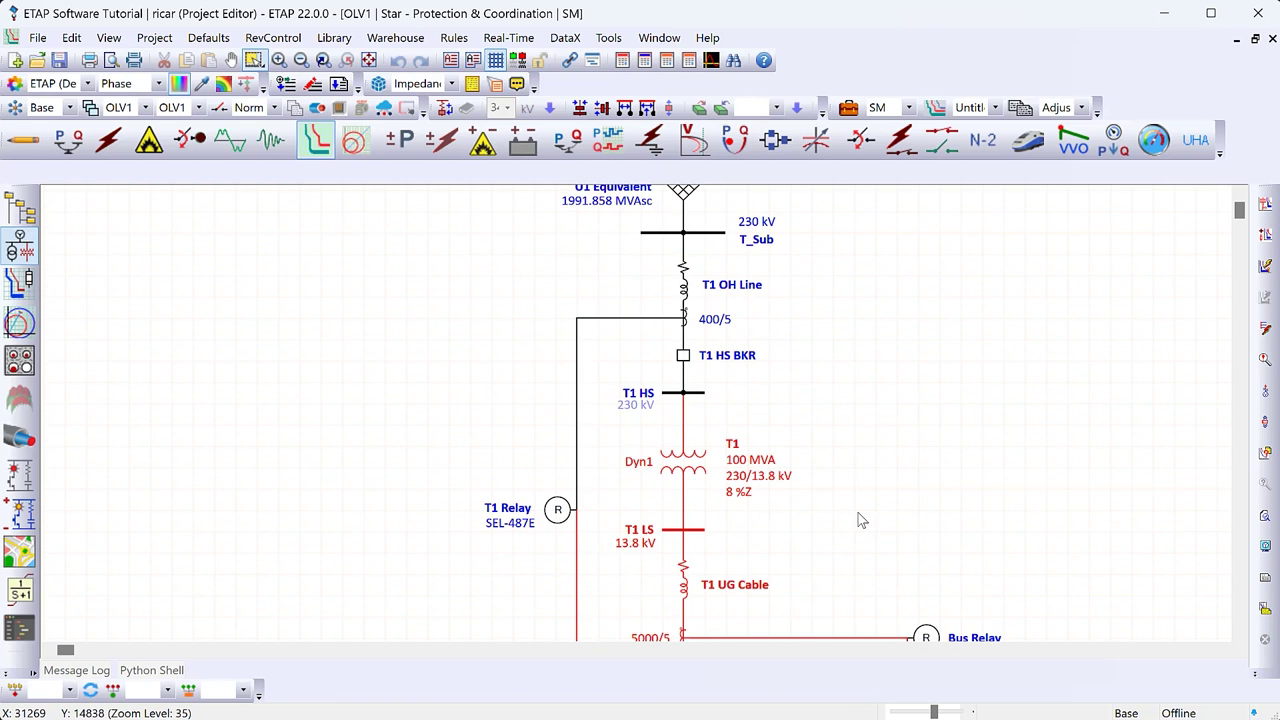
Extend the selection with the elements from T1 HS up to U1 Equivalent and with the T1 Relay
drag(618, 210, 858, 514)
ctrl+click(772, 450)
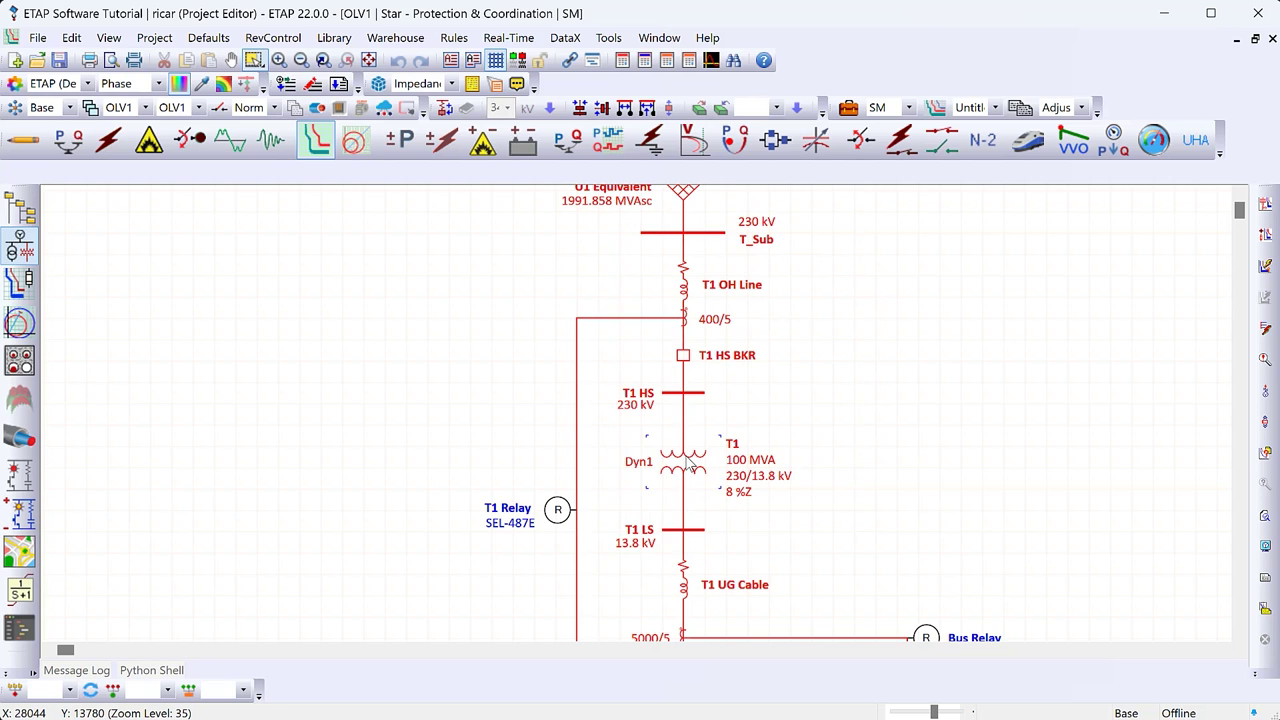
scroll(927, 368, down, 2)
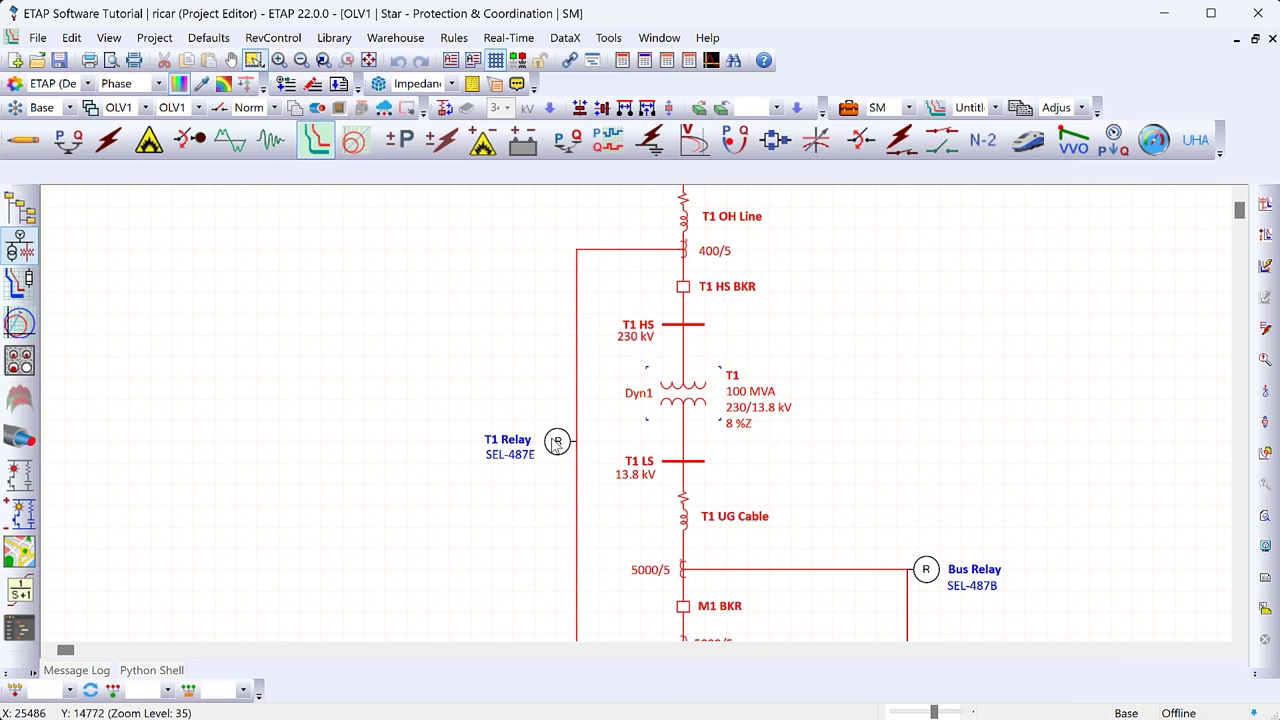
ctrl+click(557, 442)
scroll(829, 289, down, 10)
ctrl+click(652, 396)
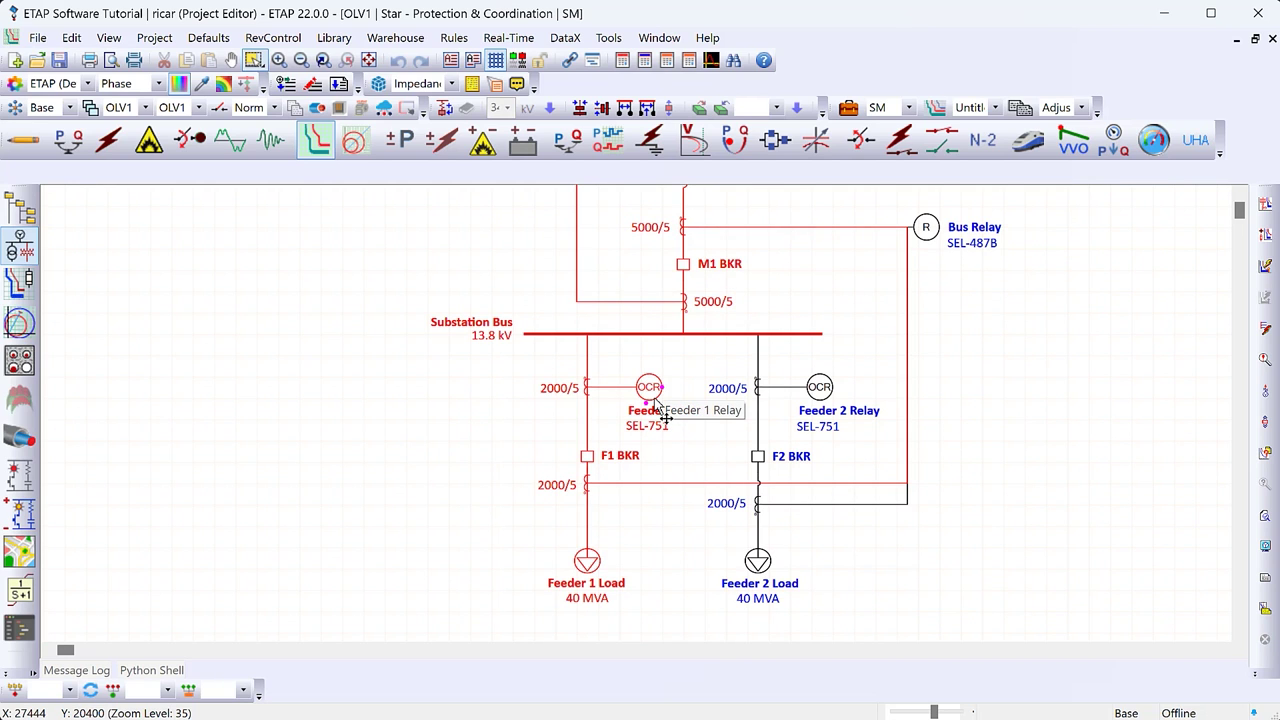
scroll(635, 430, up, 6)
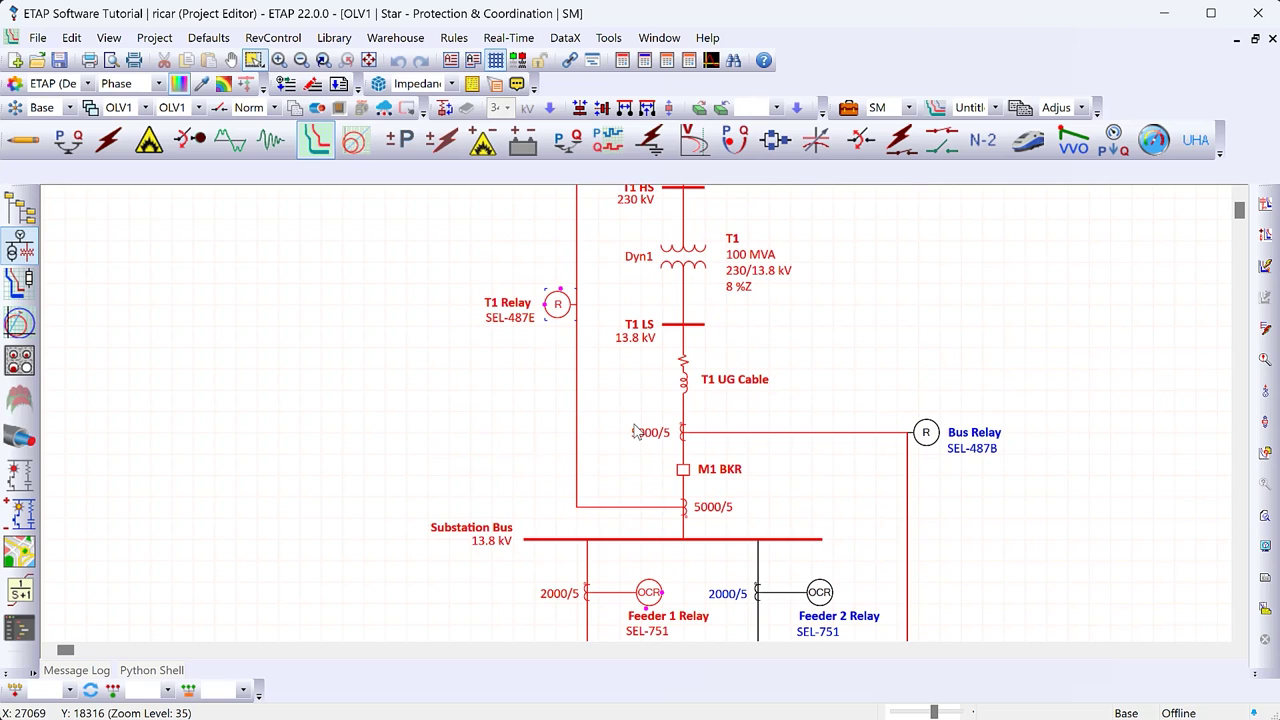
Create a Star view of the selected devices and move its one-line diagram outside the TCC plot area
click(1263, 205)
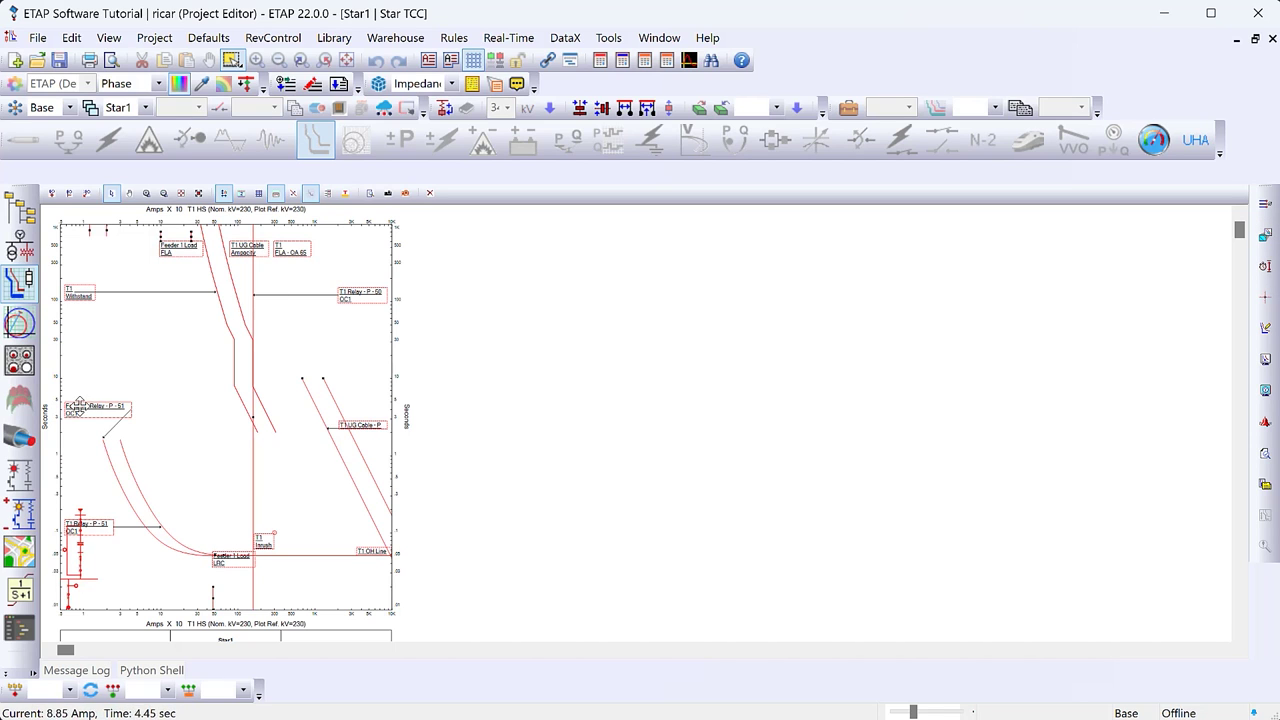
click(110, 565)
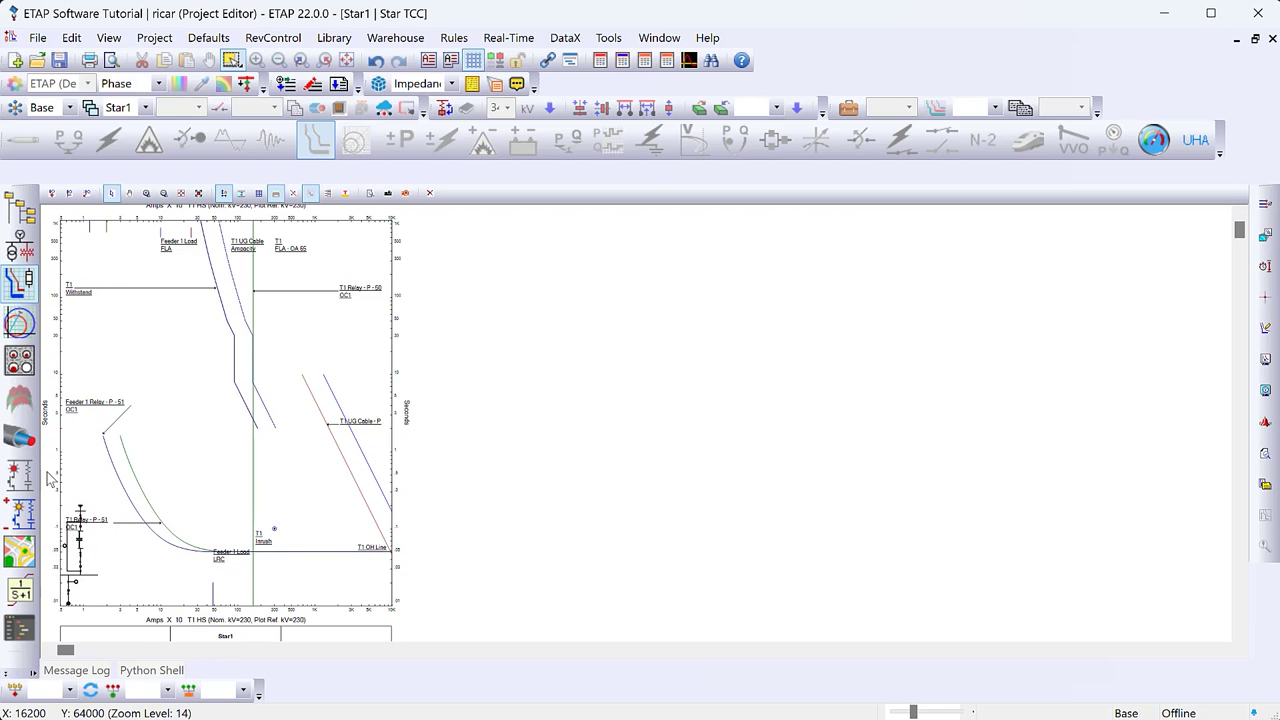
click(80, 521)
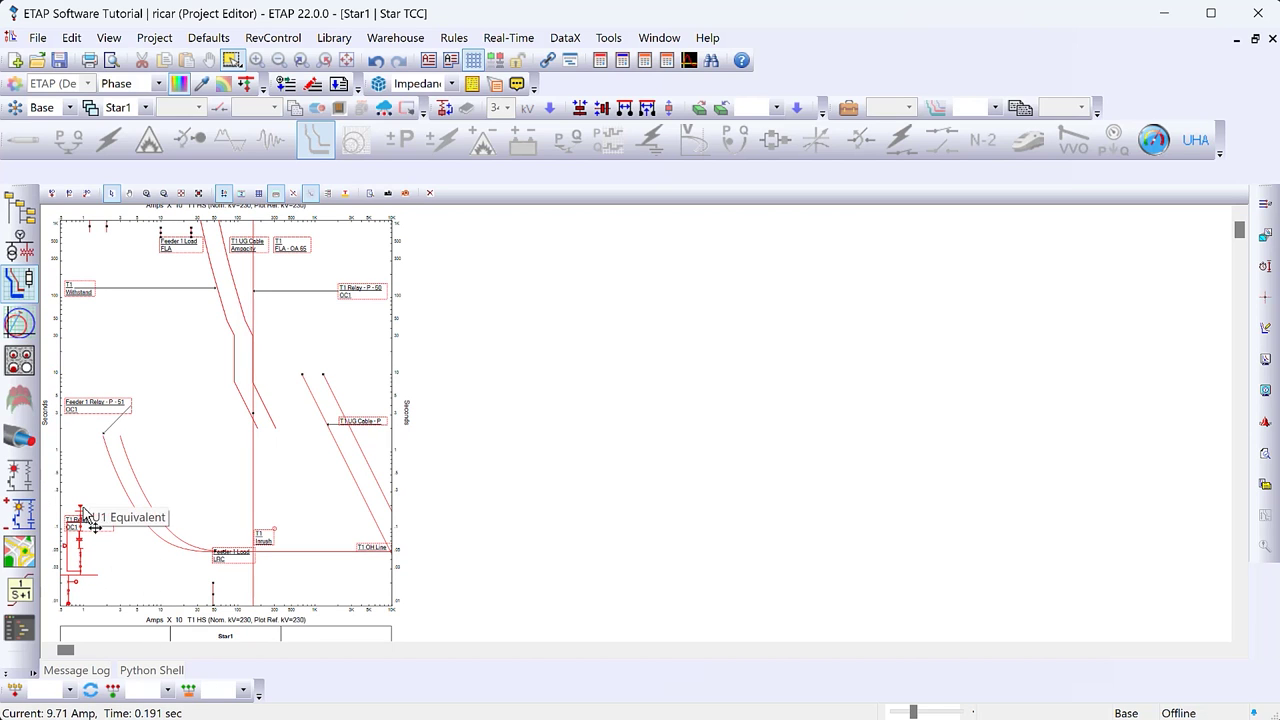
drag(80, 521, 462, 355)
scroll(322, 279, up, 2)
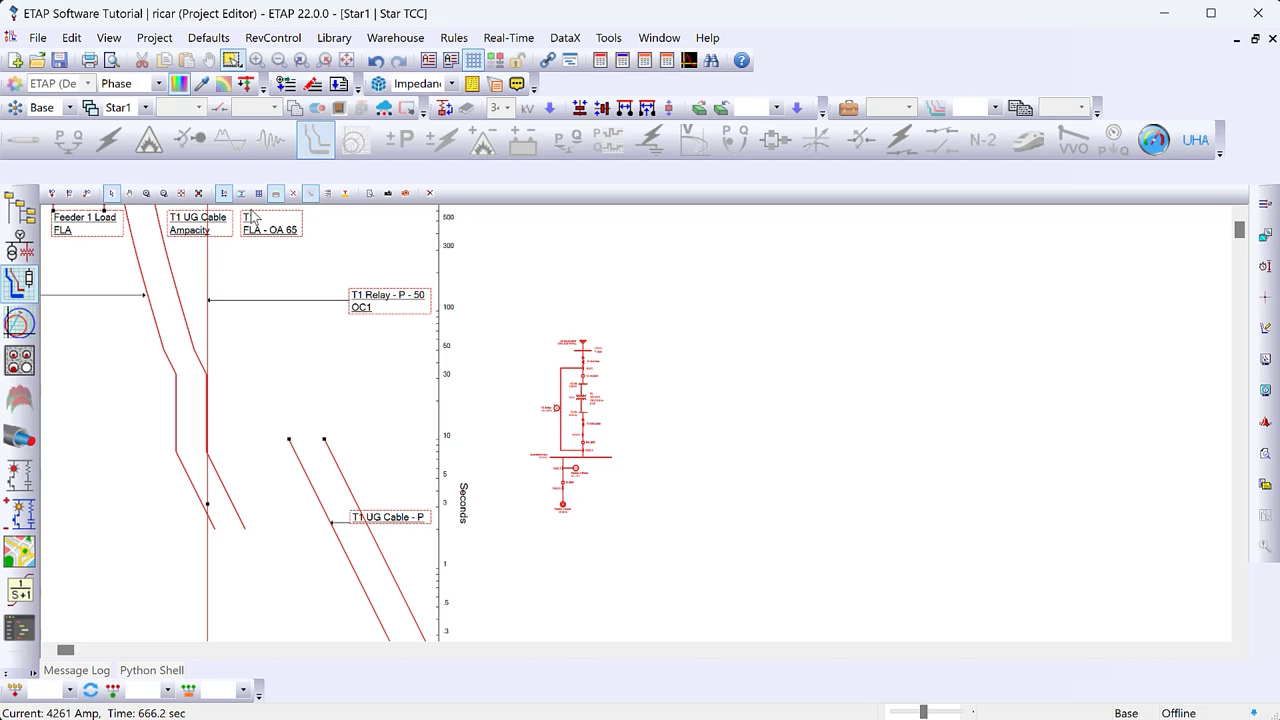
Enlarge the Star one-line diagram beside the TCC plot in three increments
click(52, 193)
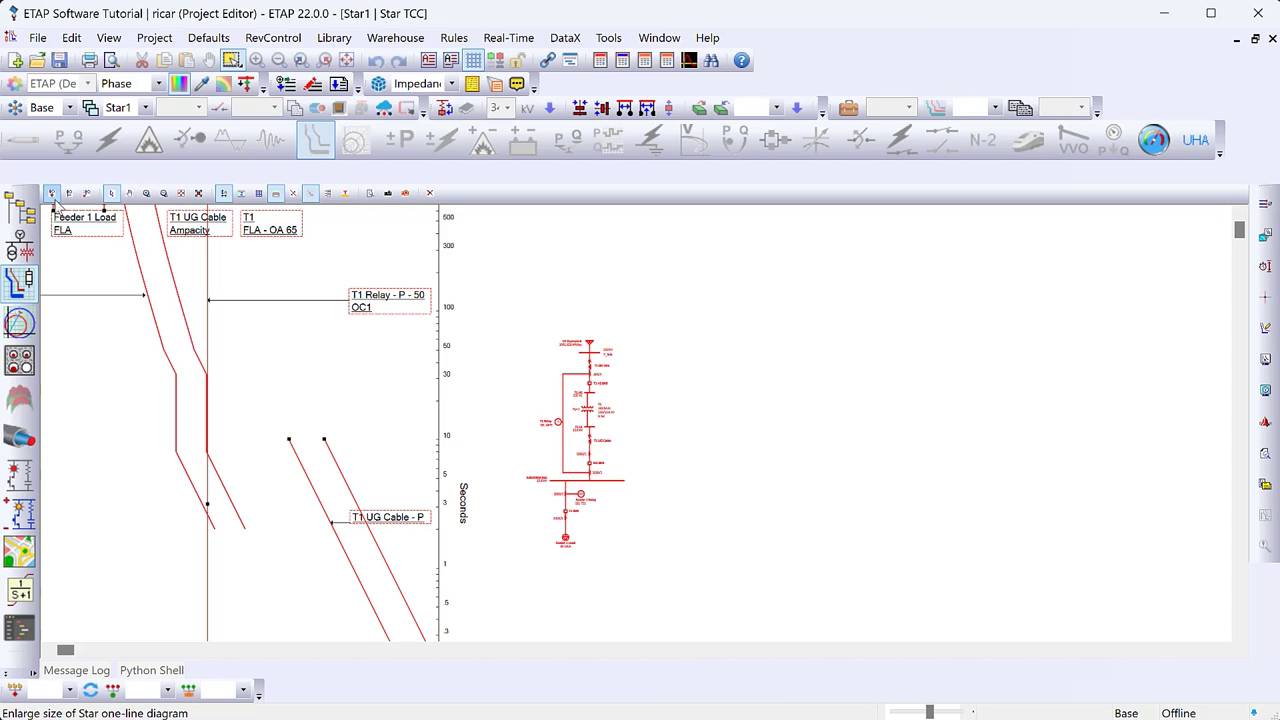
click(52, 193)
click(52, 193)
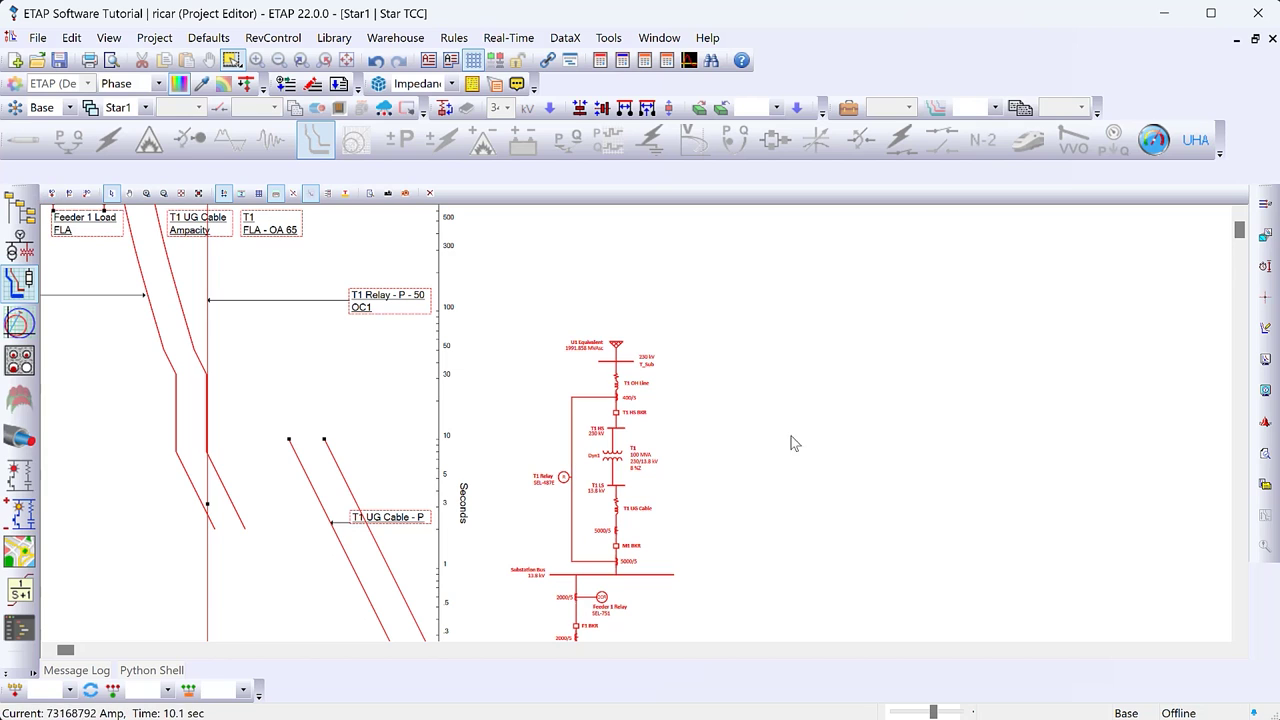
click(615, 380)
scroll(711, 374, down, 1)
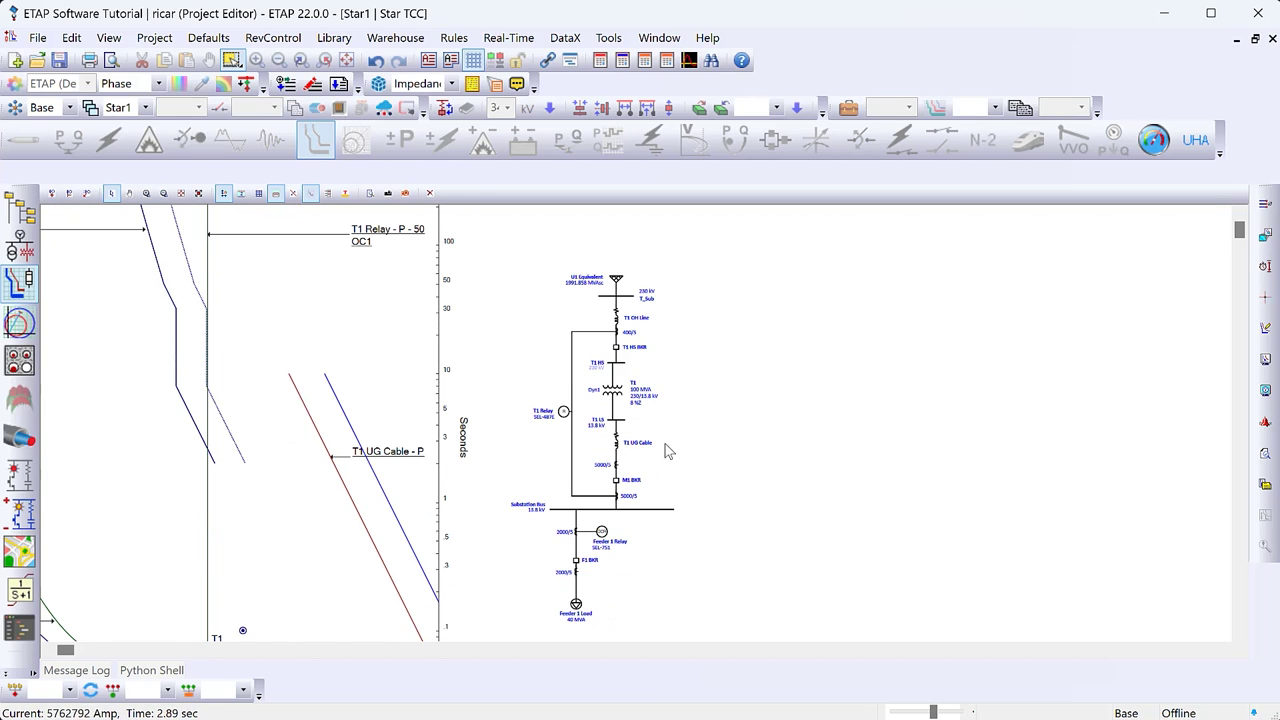
click(619, 397)
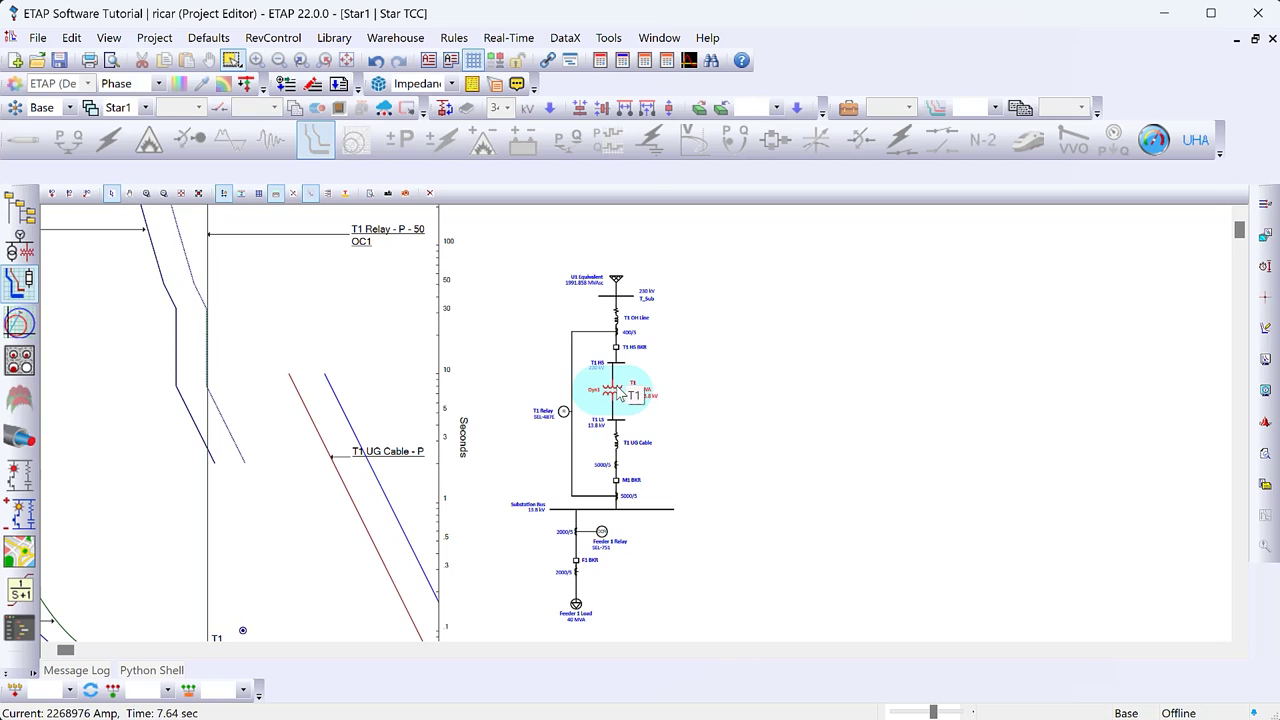
click(847, 405)
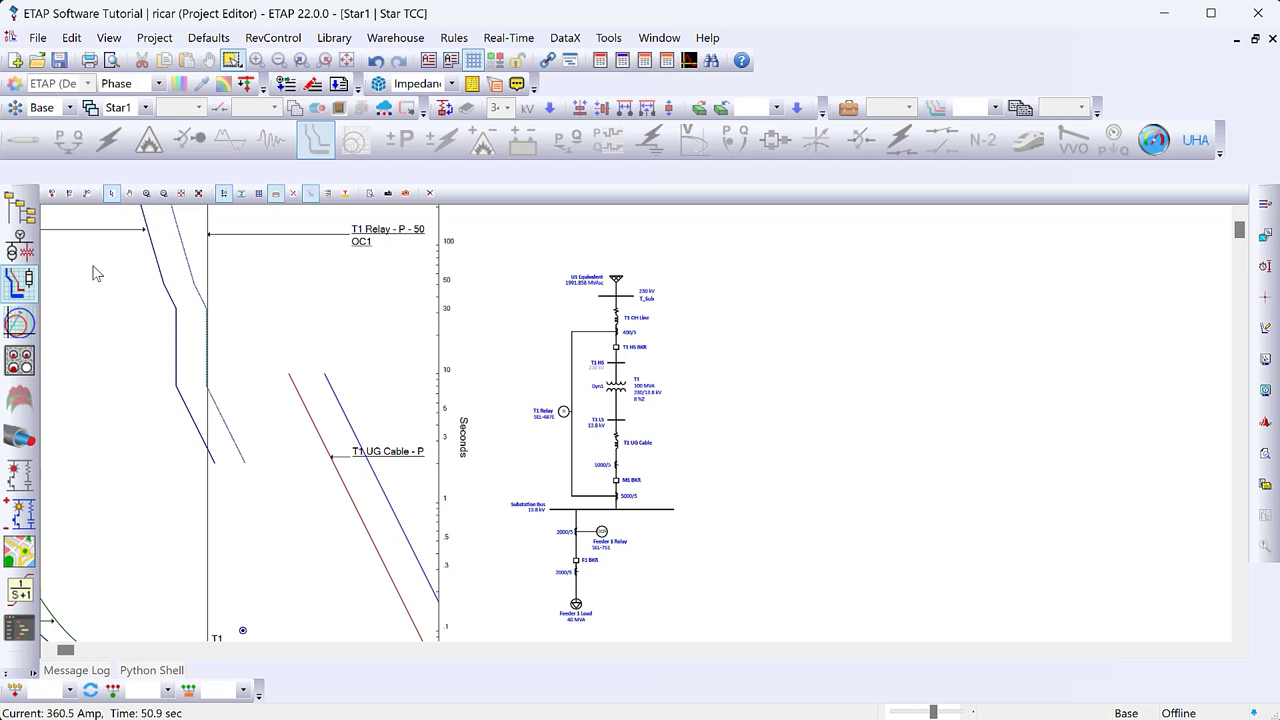
Reset the one-line diagram to its default size and position, enlarge it by two increments and move it into the plot area below the Feeder 1 Relay label
click(87, 194)
scroll(469, 423, down, 5)
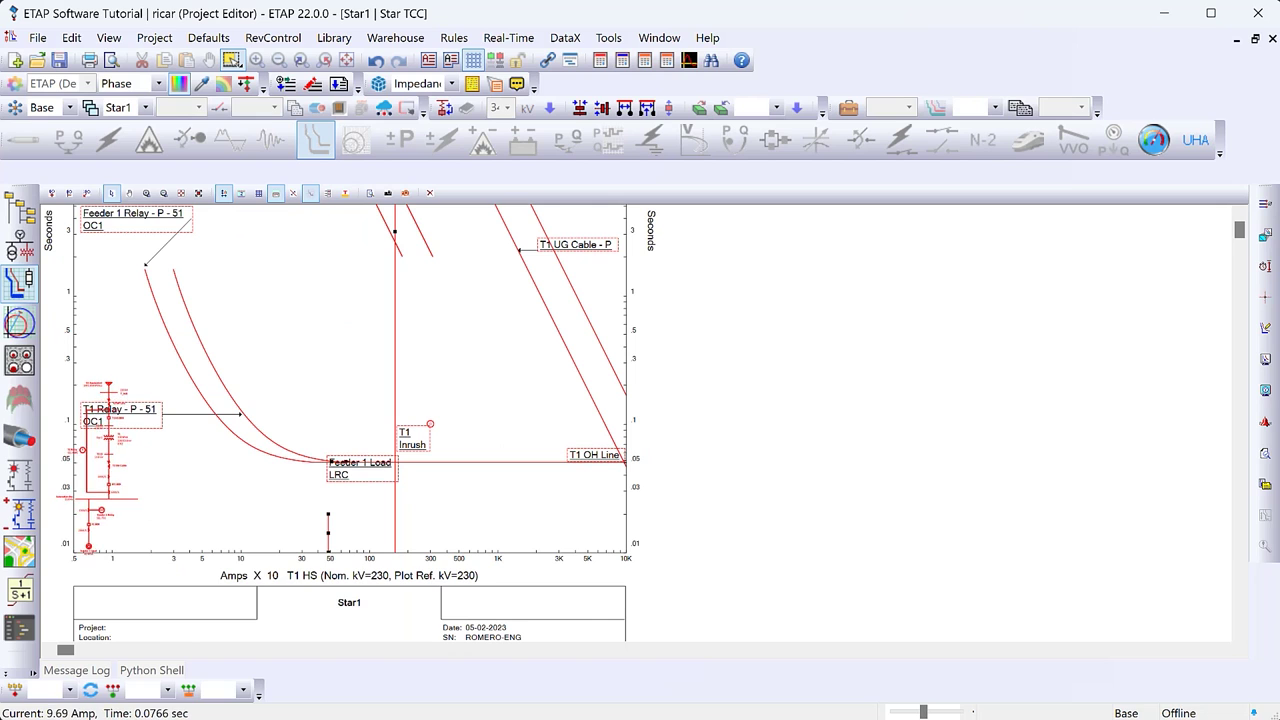
drag(108, 438, 151, 410)
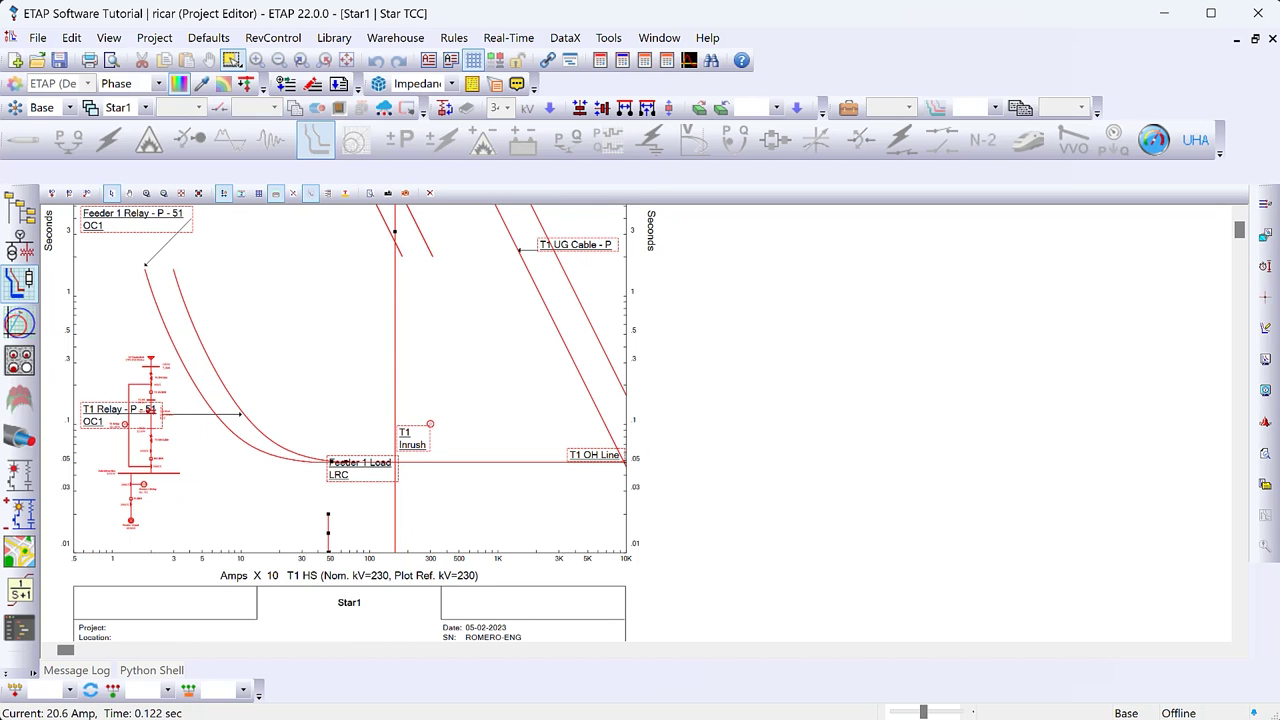
click(53, 194)
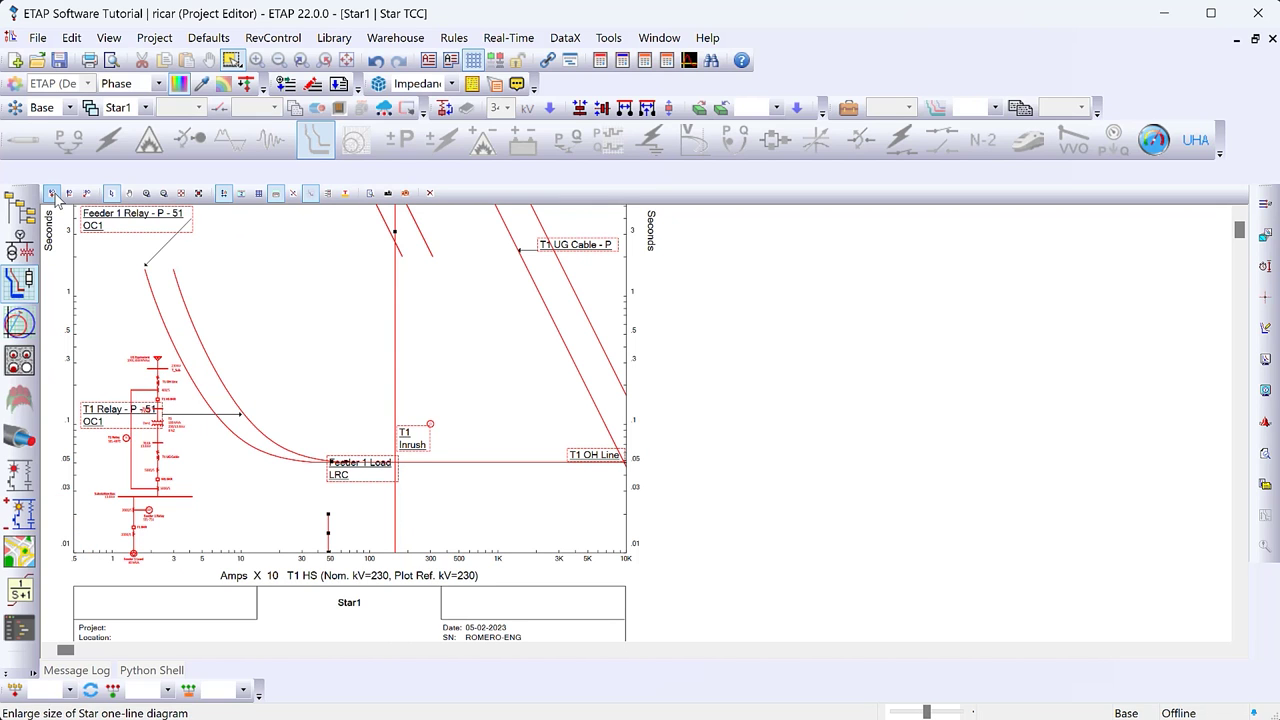
click(53, 194)
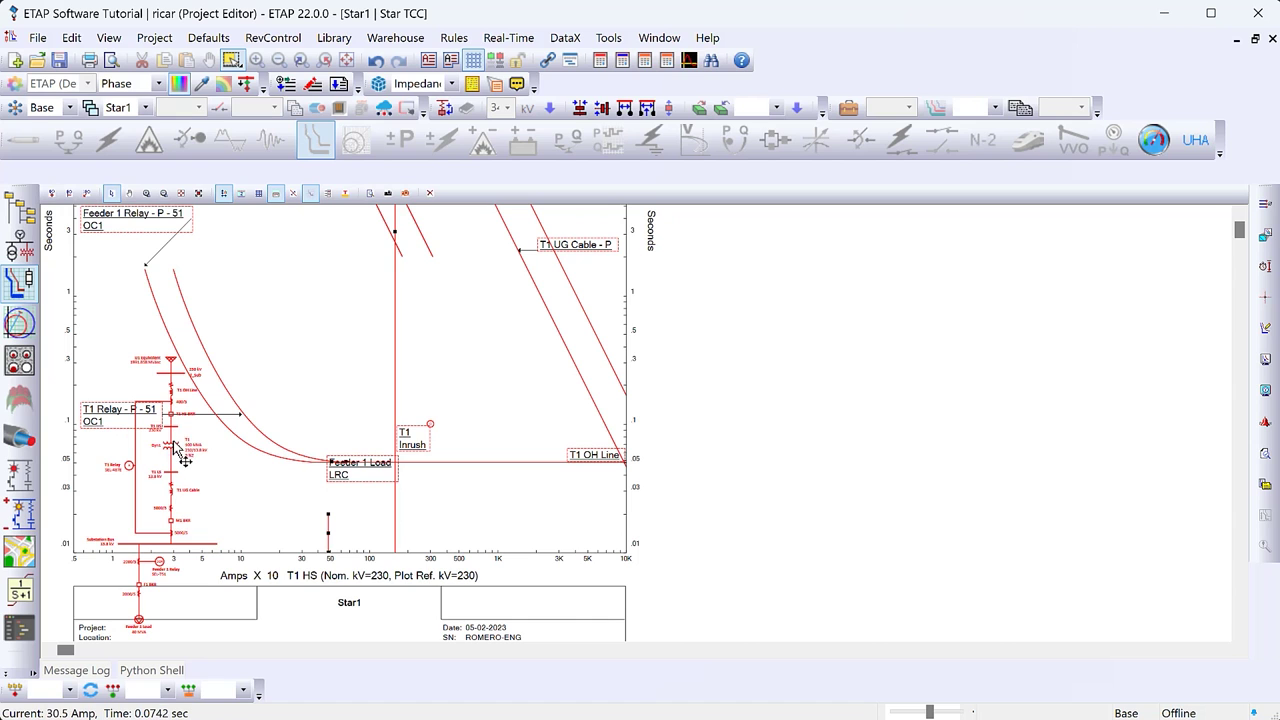
drag(171, 440, 201, 298)
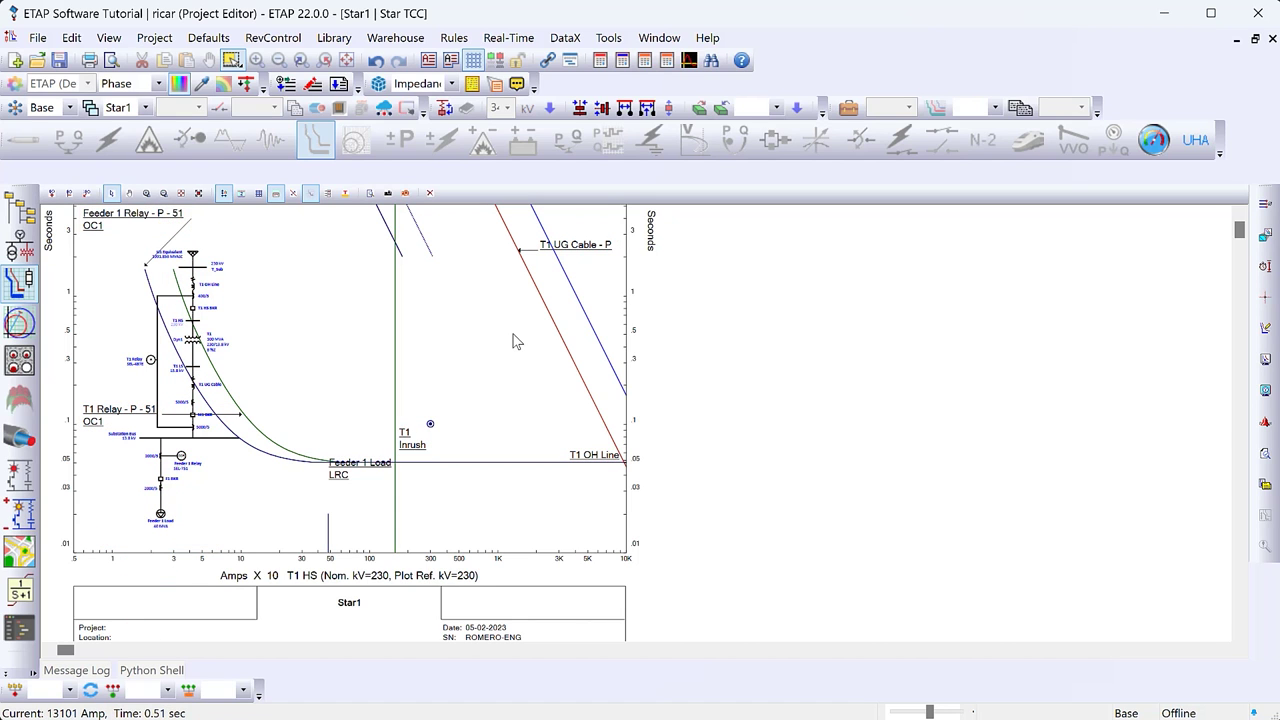
Enlarge the one-line diagram by one more increment and reposition it over the low-current end of the TCC plot
scroll(415, 328, up, 3)
scroll(415, 328, up, 3)
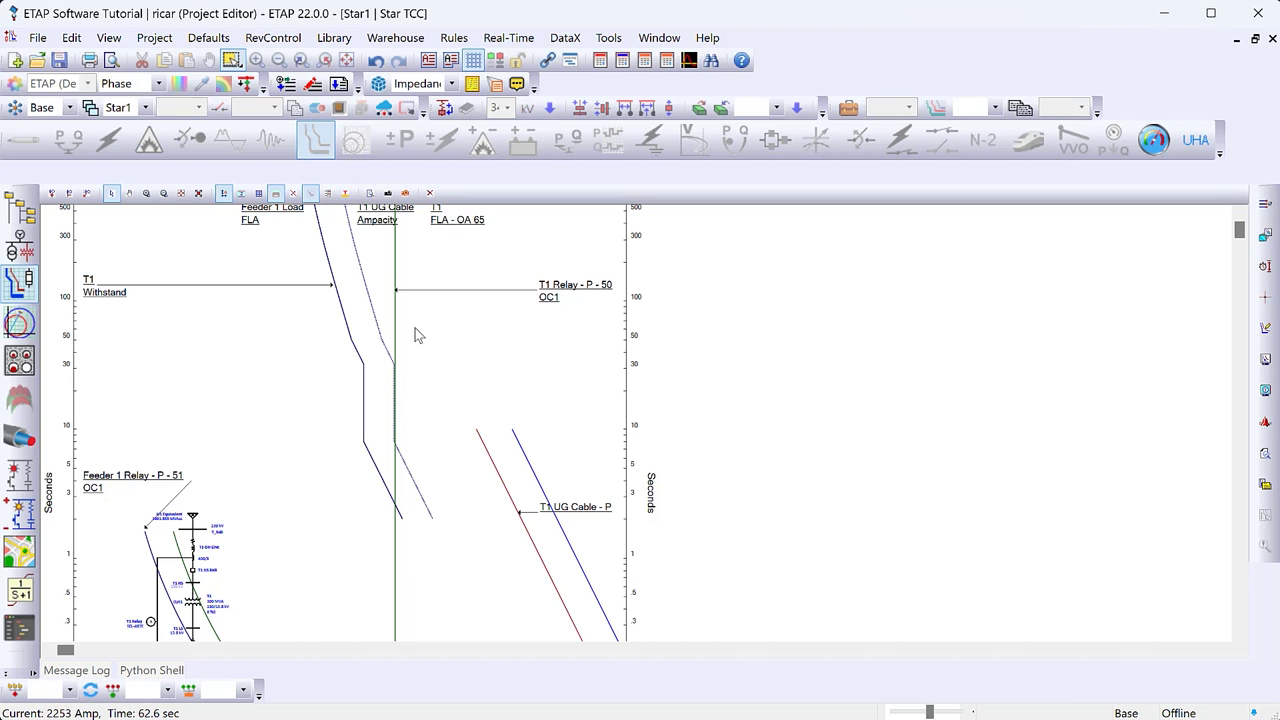
scroll(415, 328, down, 2)
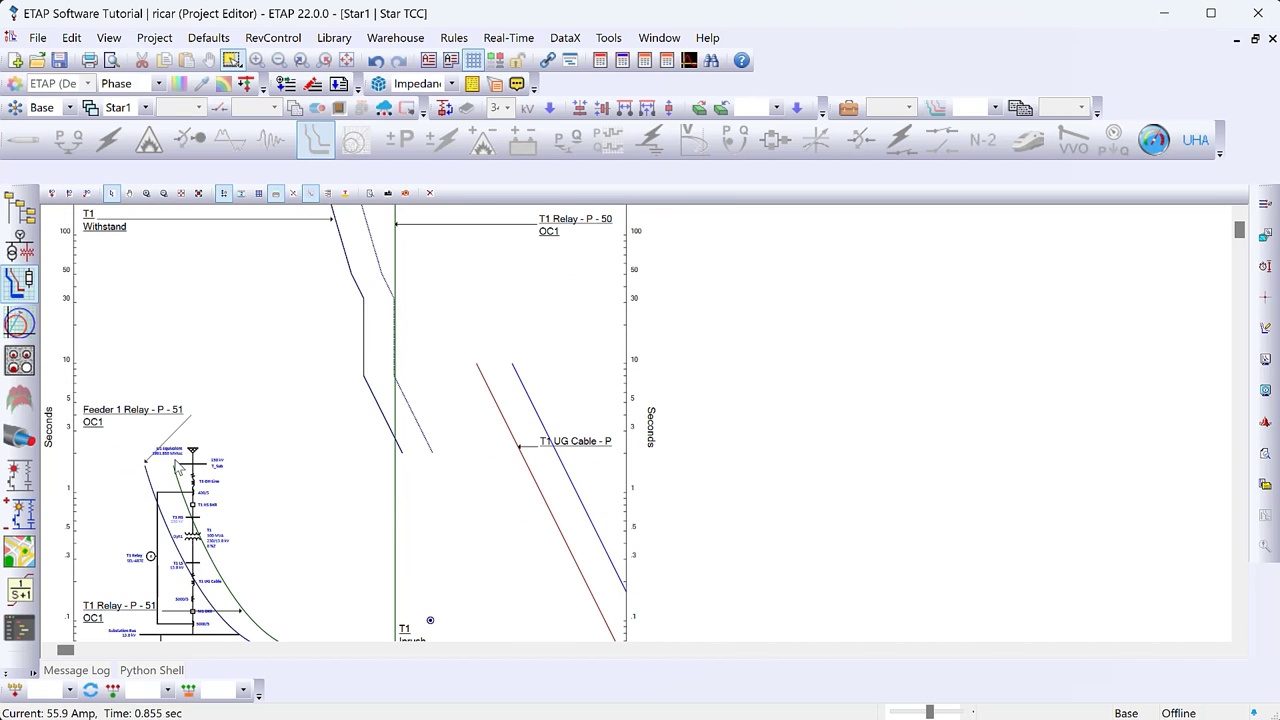
scroll(437, 423, down, 3)
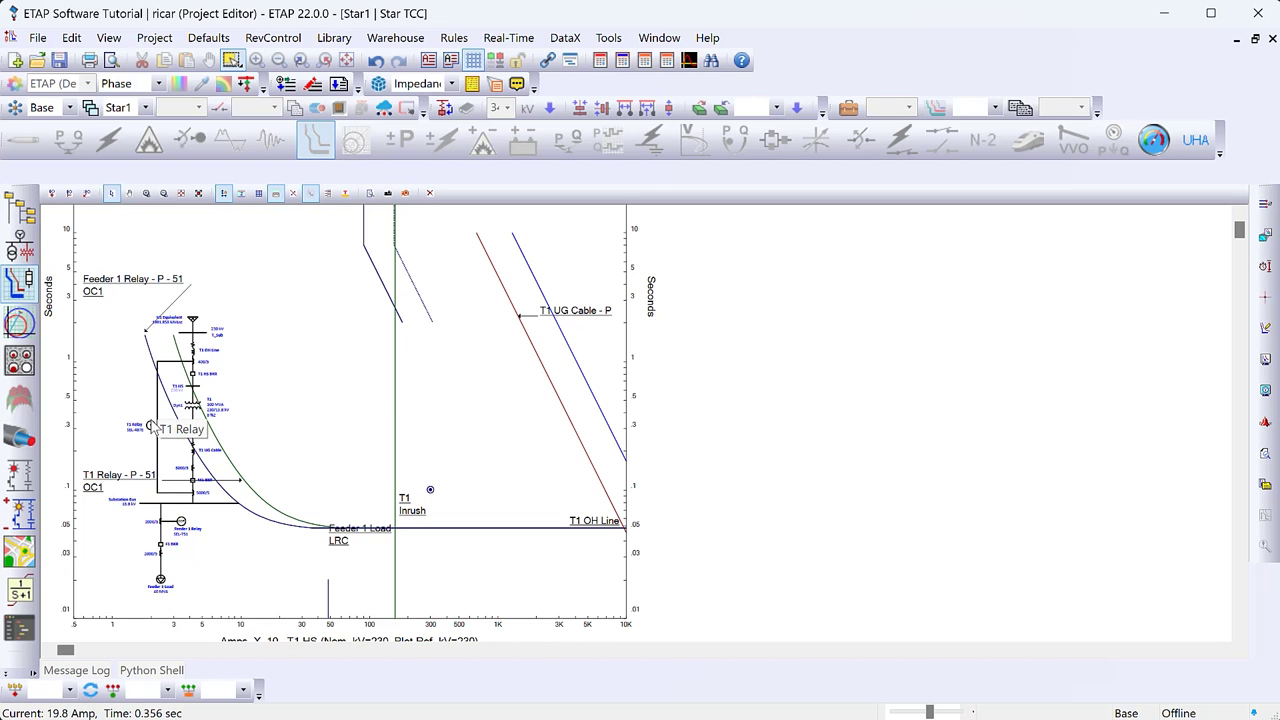
click(69, 193)
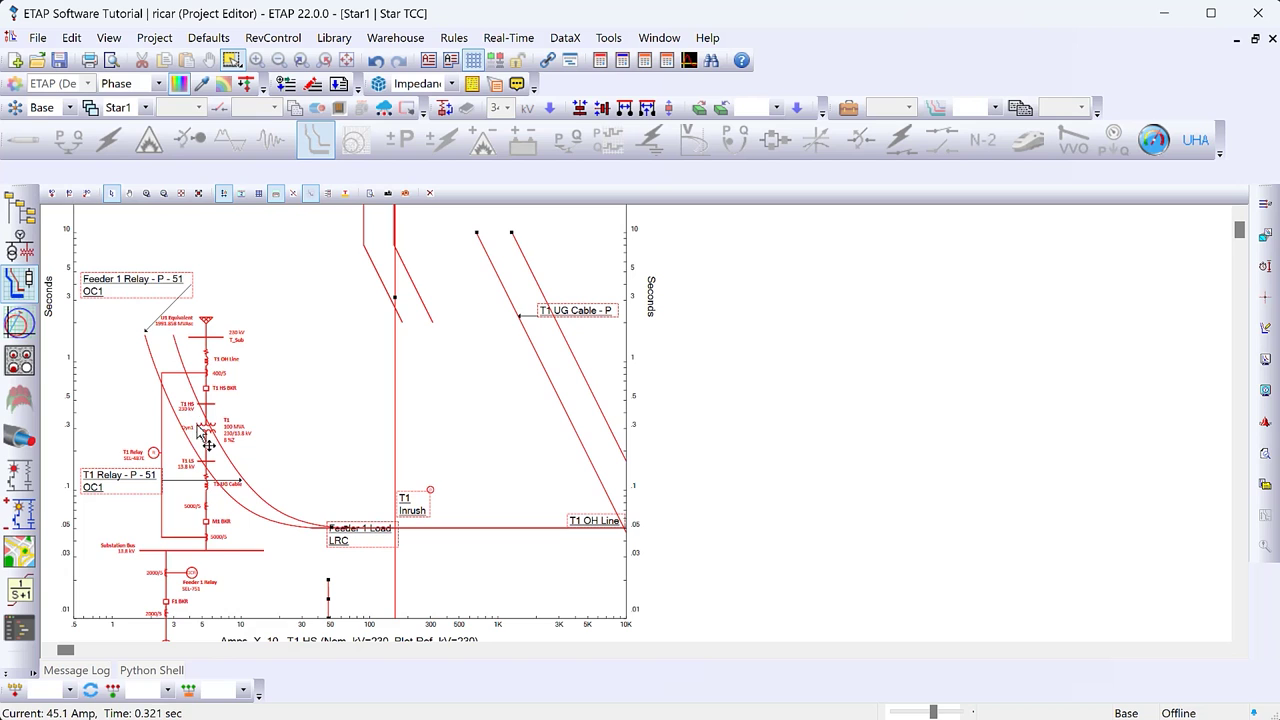
drag(200, 435, 208, 370)
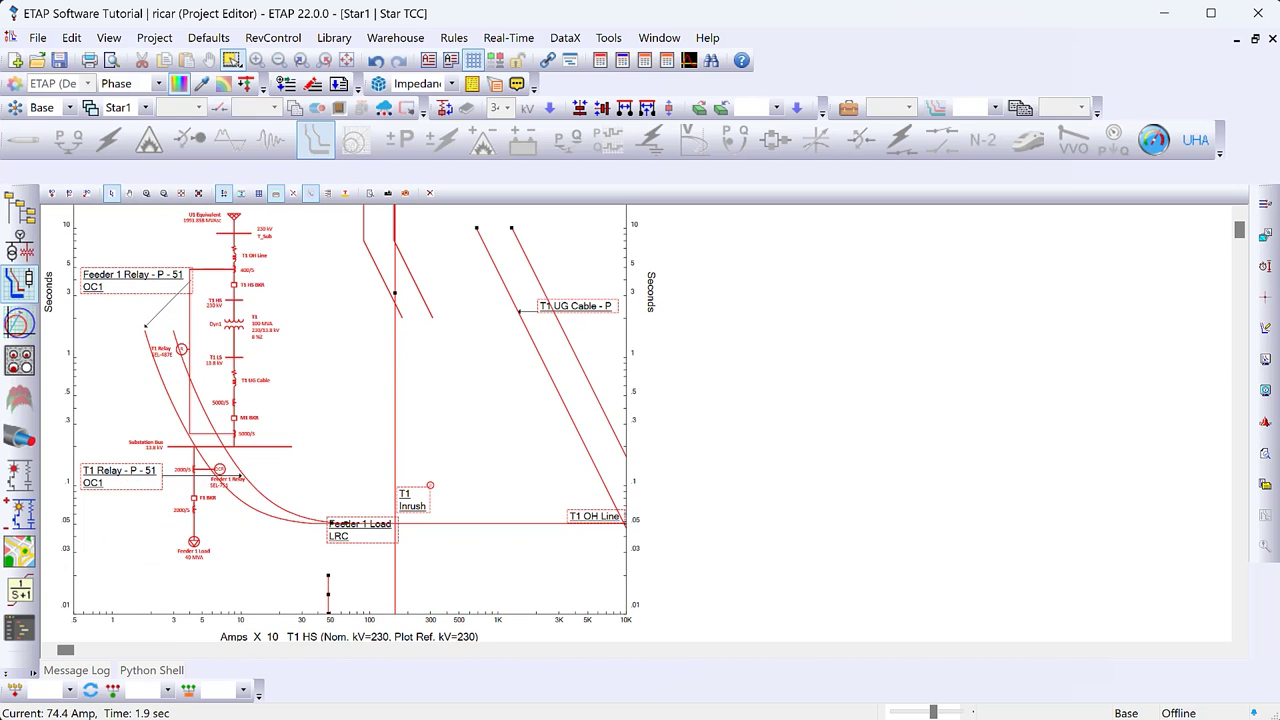
click(320, 329)
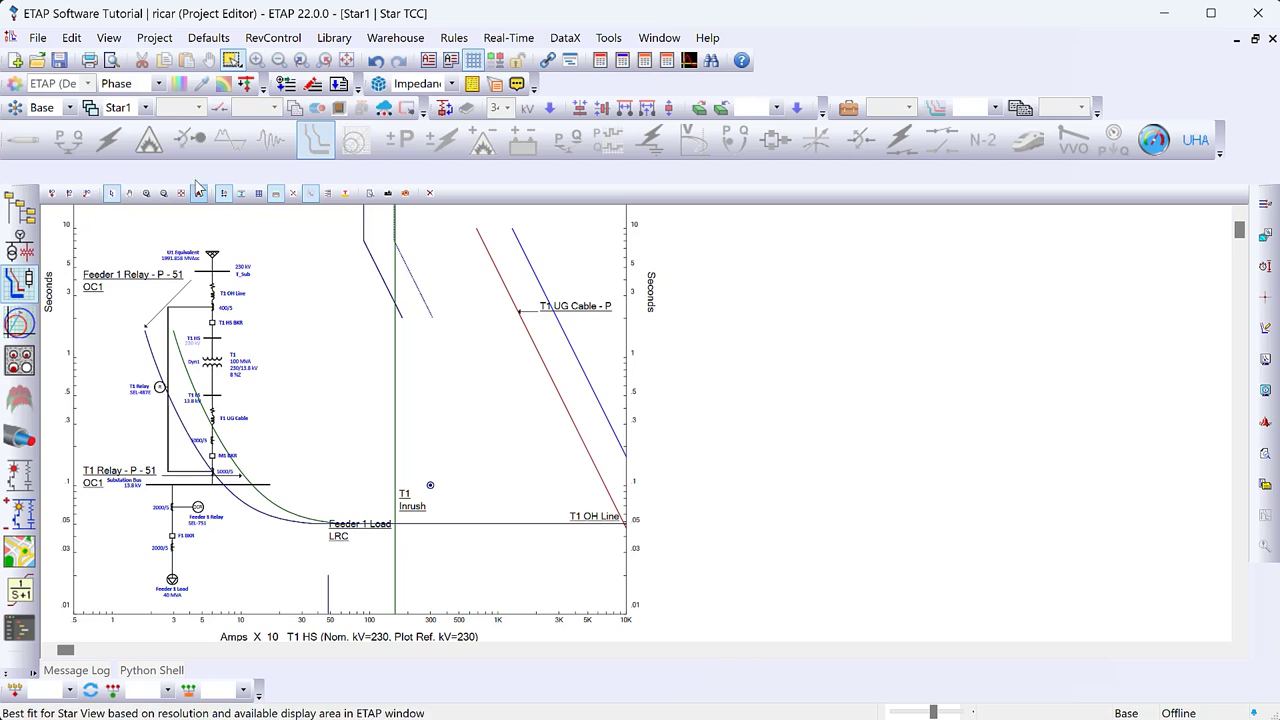
Check transformer T1's rating data, then switch to Calculator and multiply 418.4 by 1.25
double_click(212, 365)
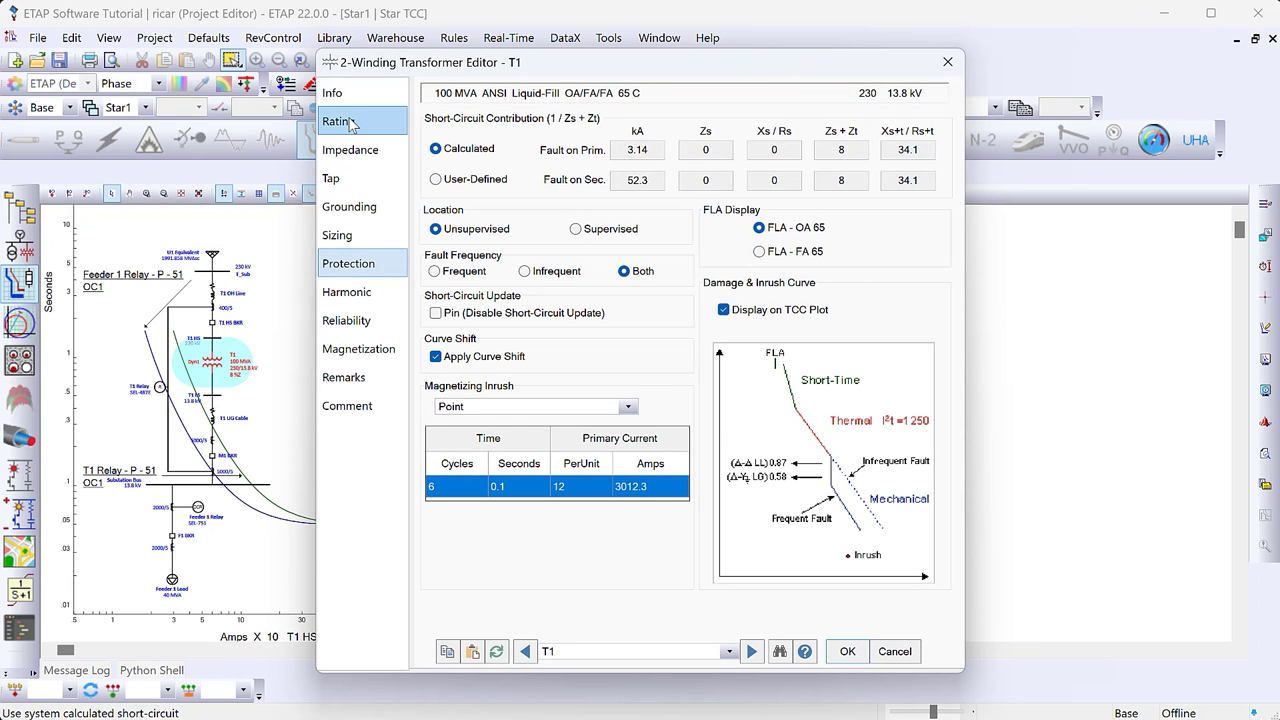
click(345, 121)
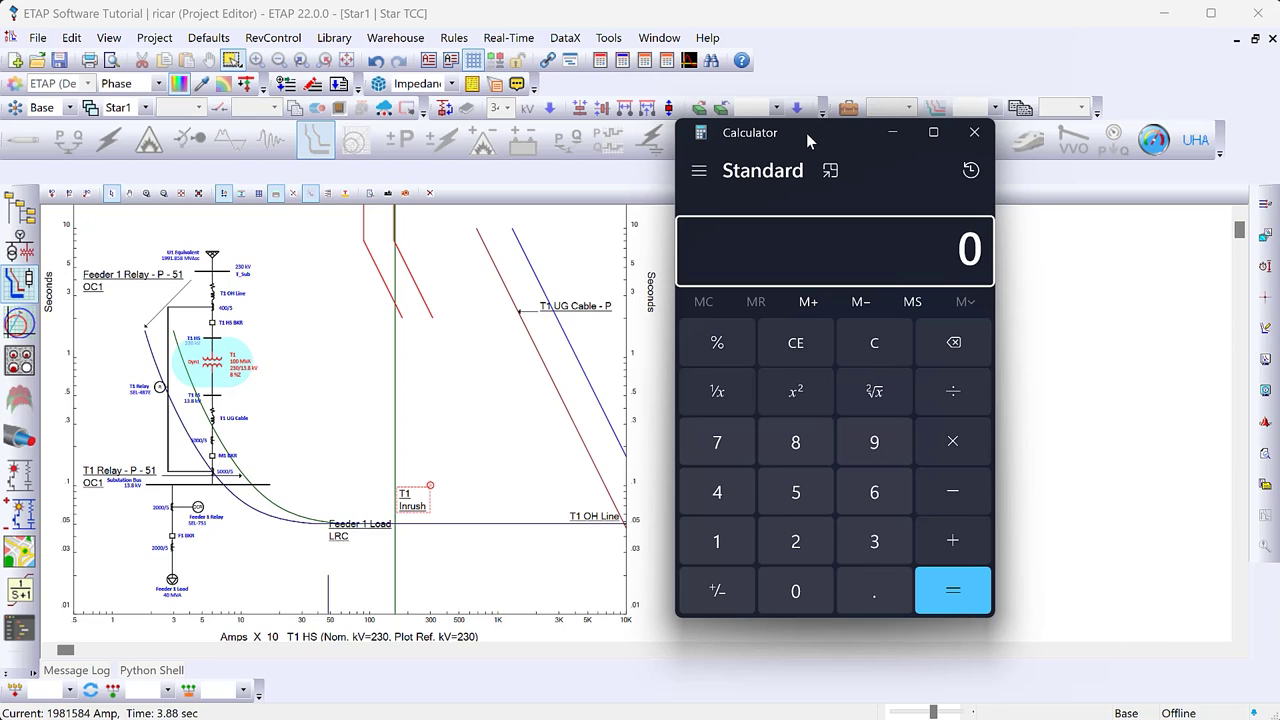
text(418.)
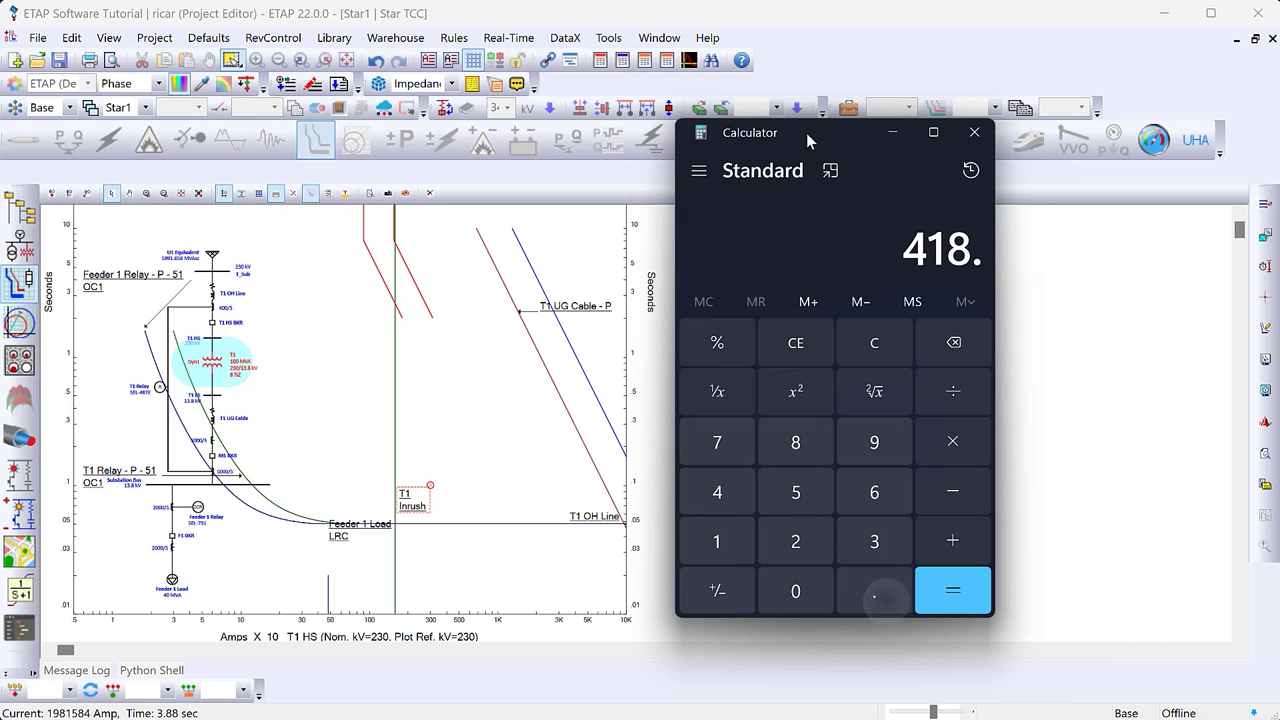
text(4*1)
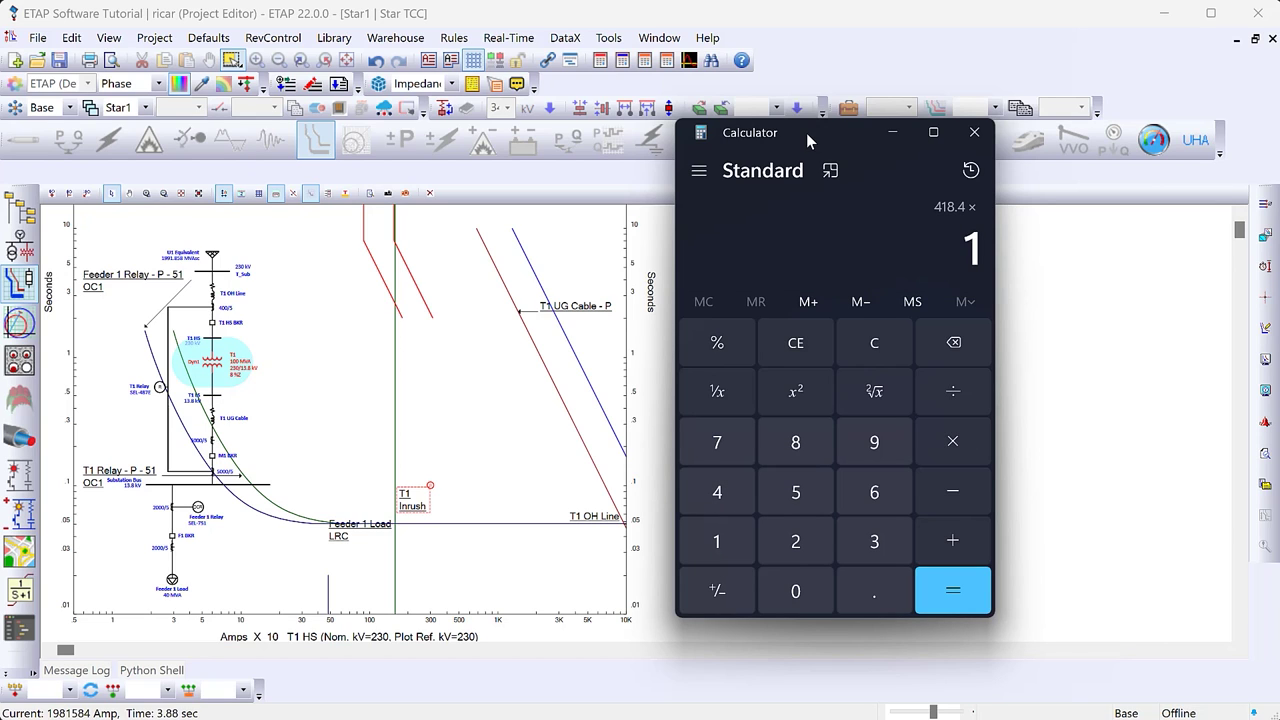
text(.25)
key(Return)
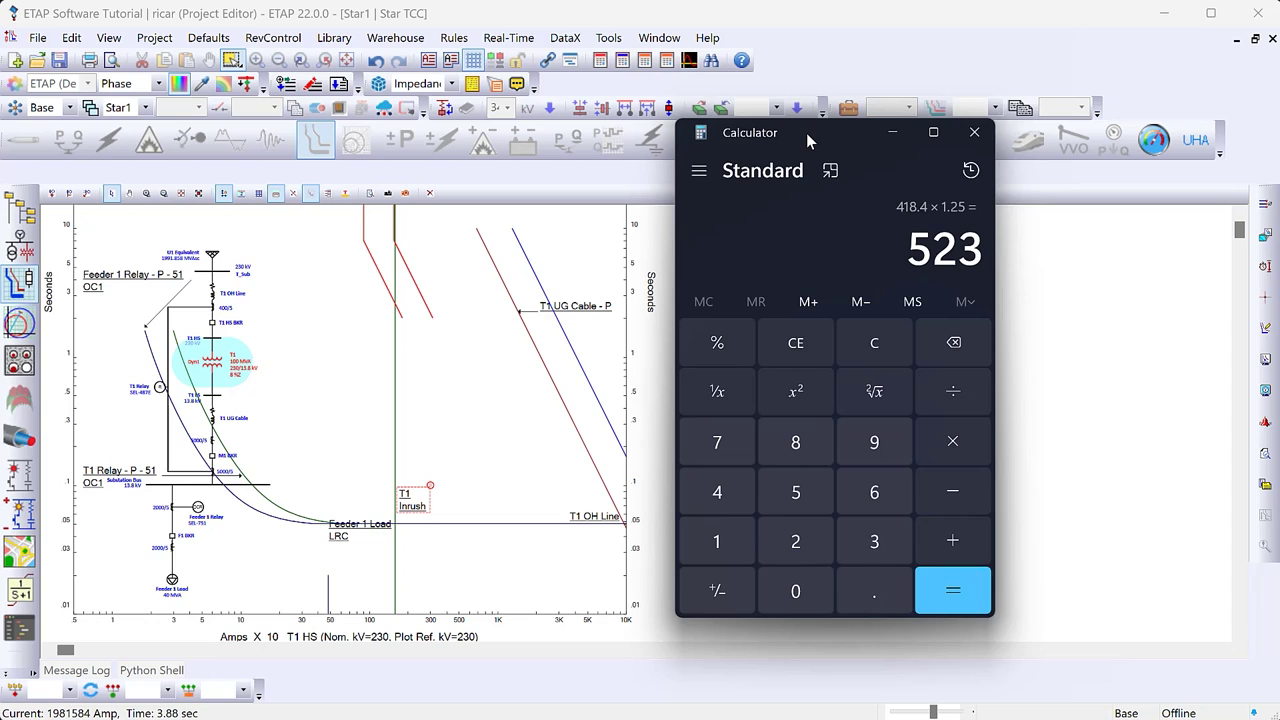
Divide the product by 80 and close Calculator
text(/)
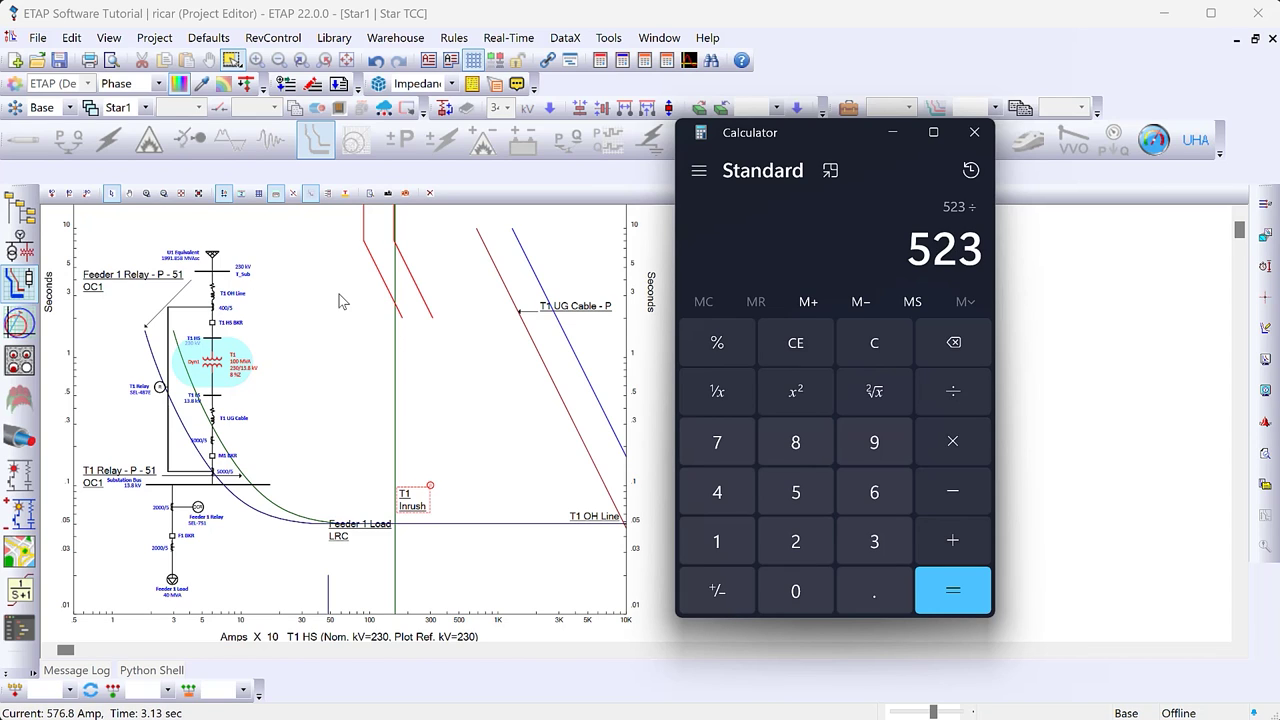
text(80)
key(Return)
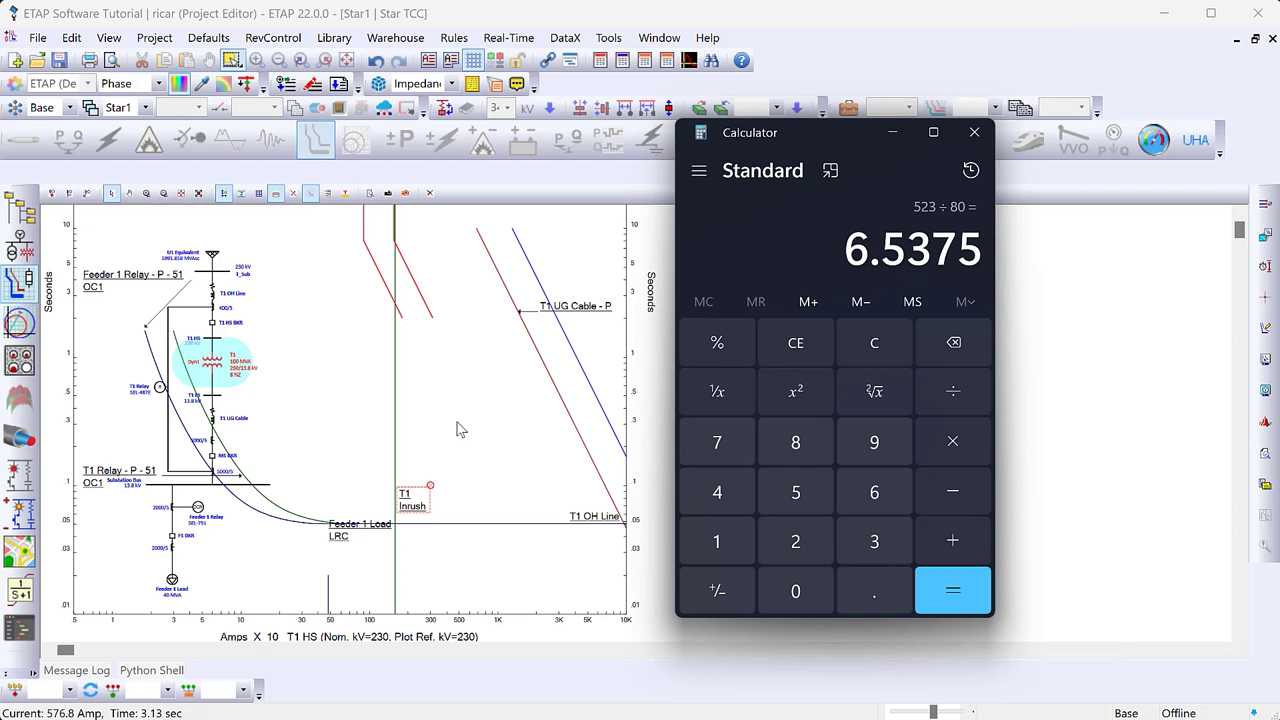
click(974, 132)
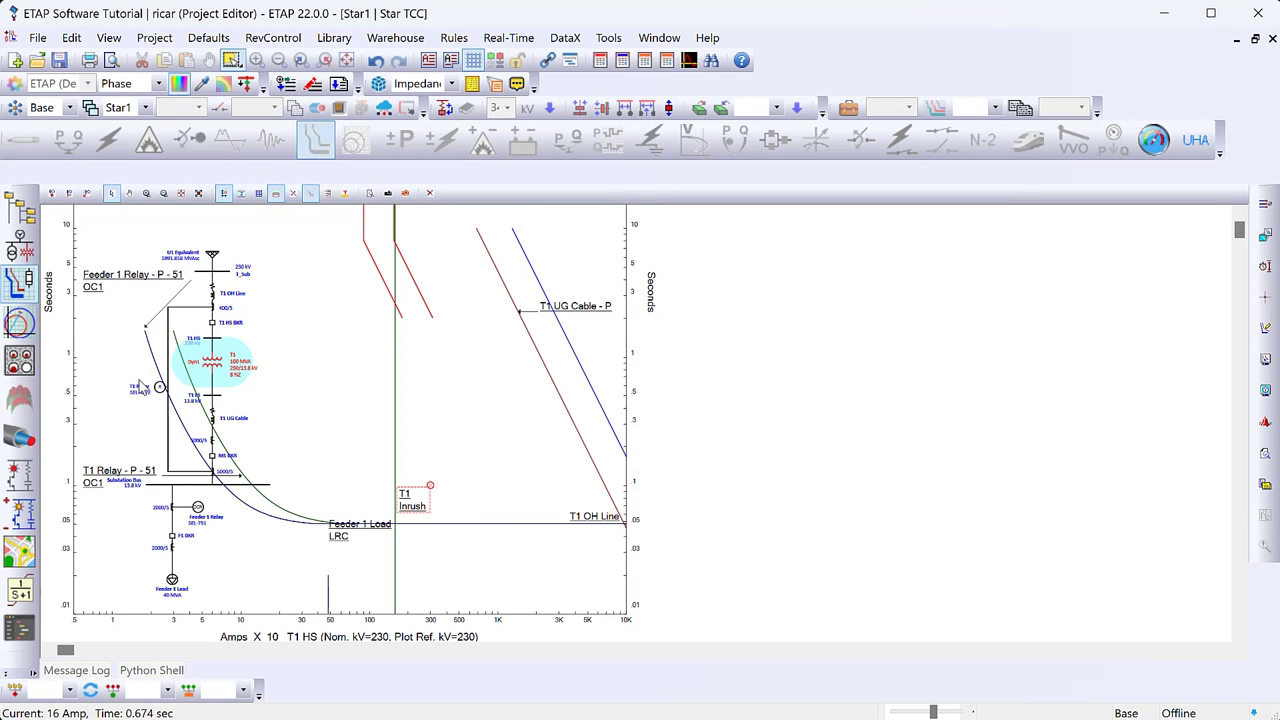
Set the T1 Relay's phase overcurrent pickup to 6.54 and apply the setting
click(160, 387)
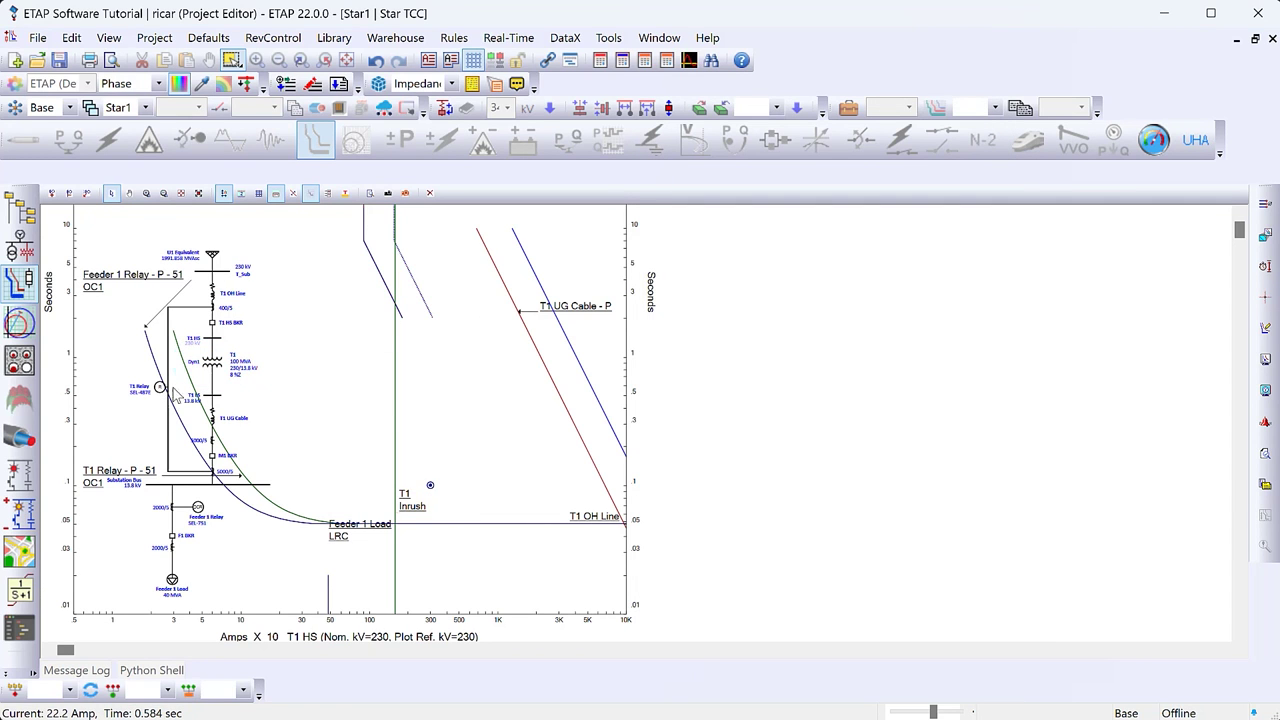
double_click(487, 416)
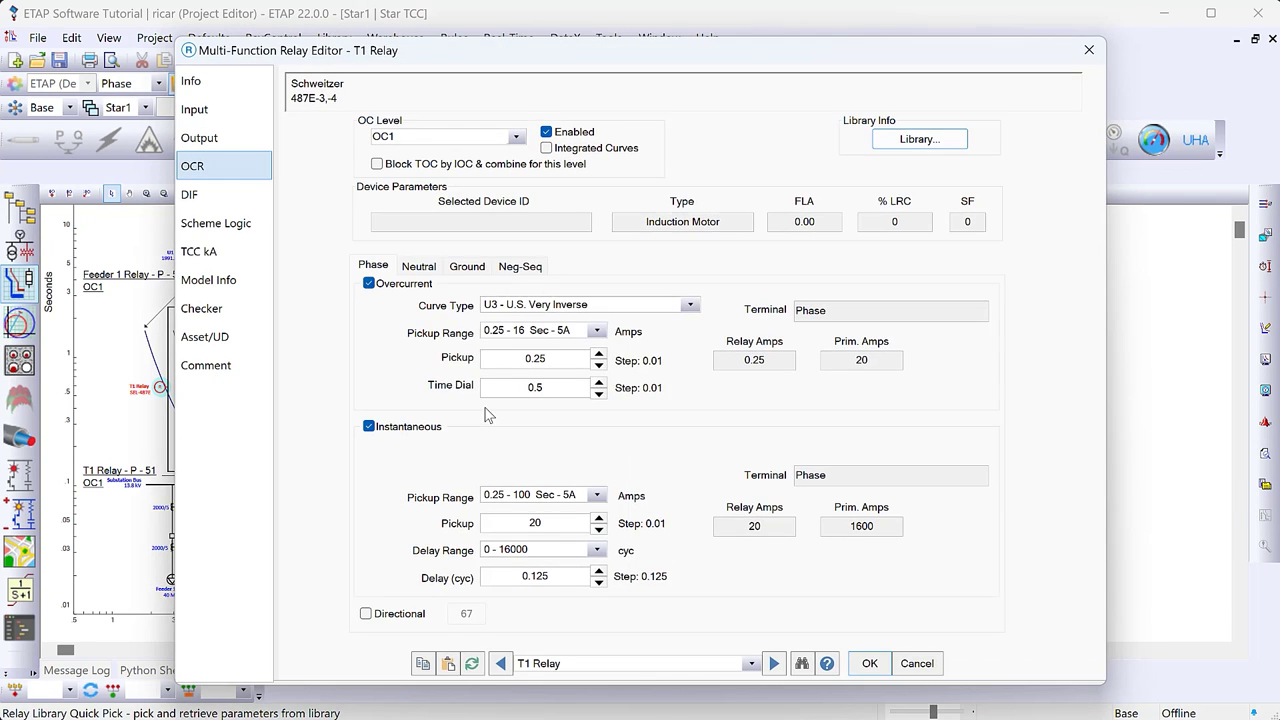
double_click(535, 358)
text(6)
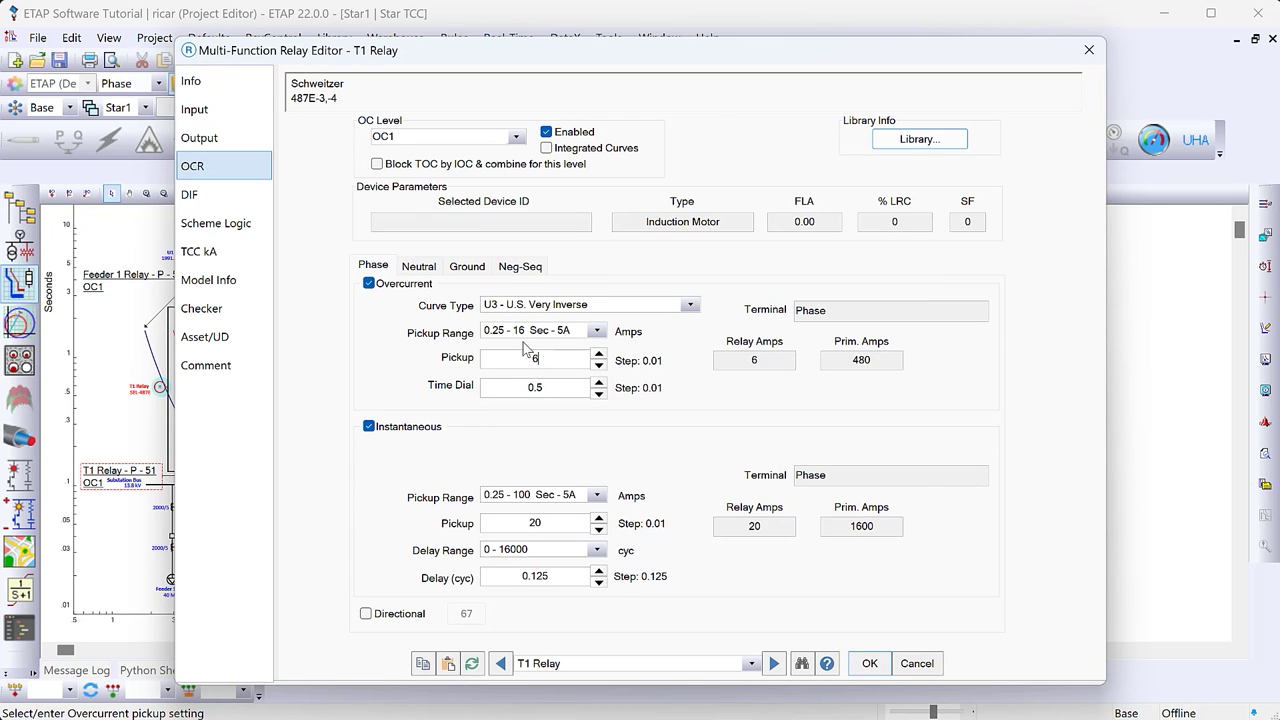
text(.54)
click(869, 663)
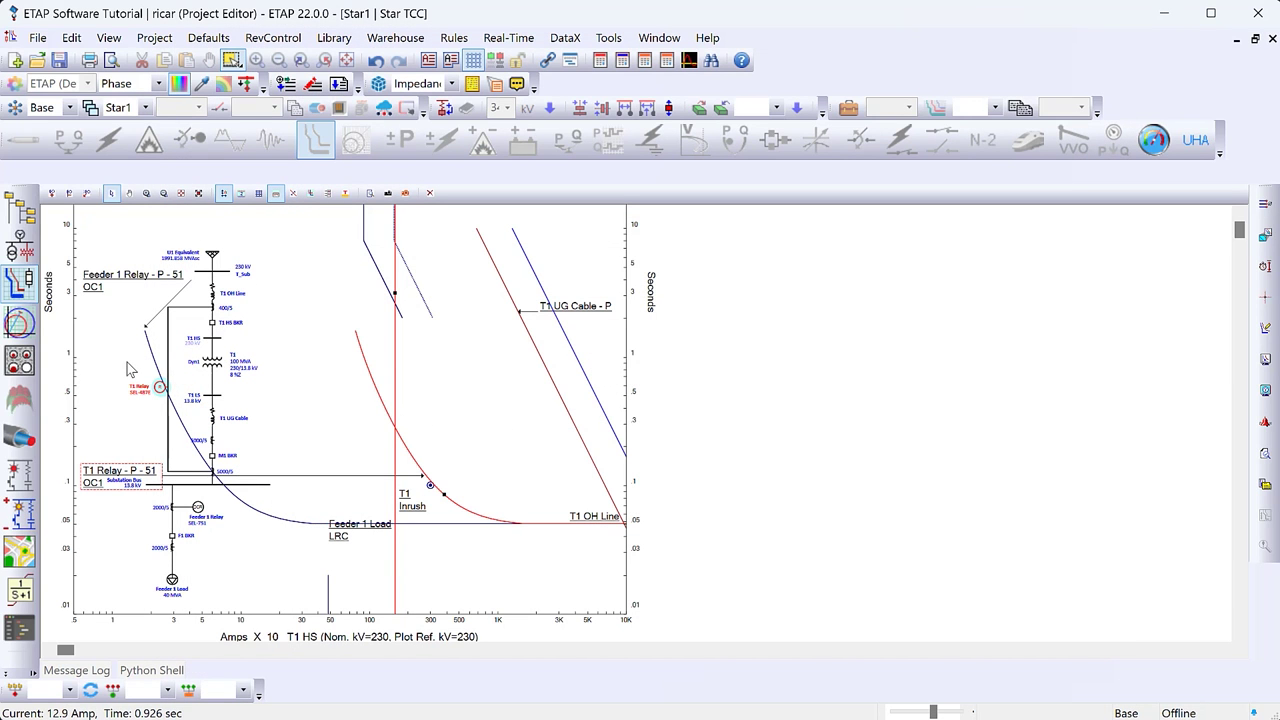
Raise the T1 Relay's phase 51 curve above the T1 Inrush point to a time dial of about 3.75, and check the setting
scroll(500, 390, up, 1)
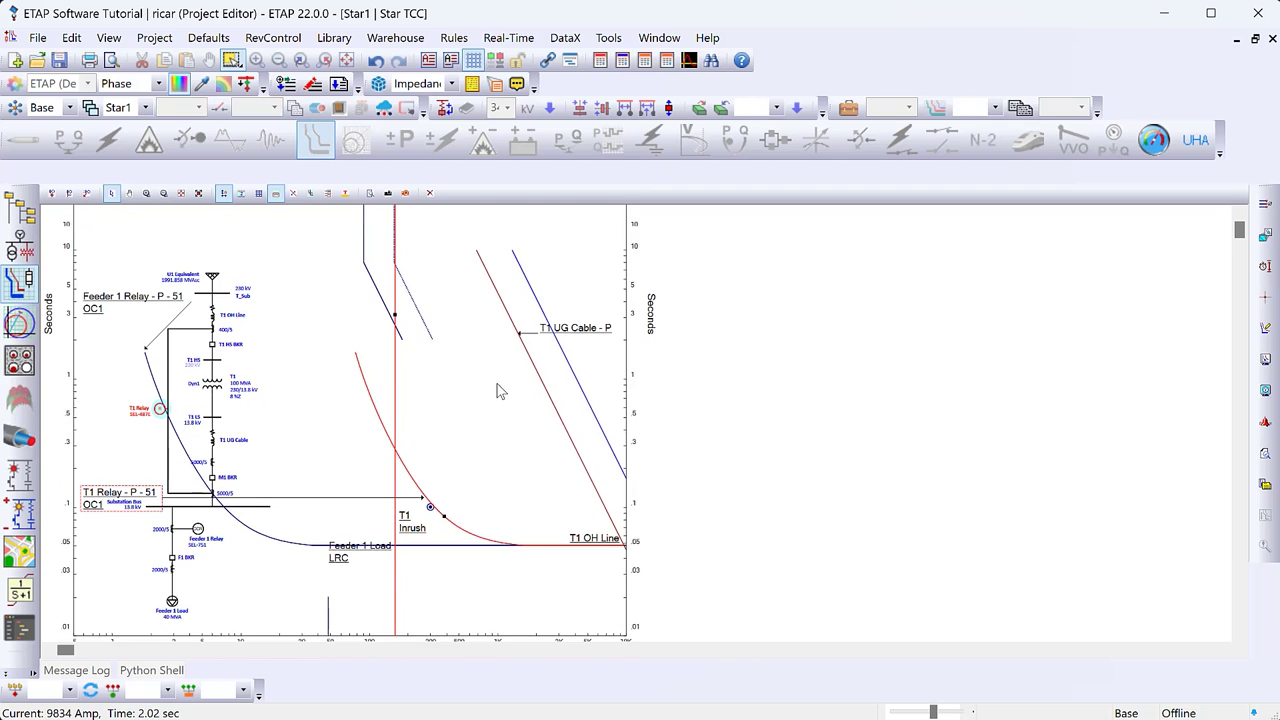
scroll(500, 390, up, 2)
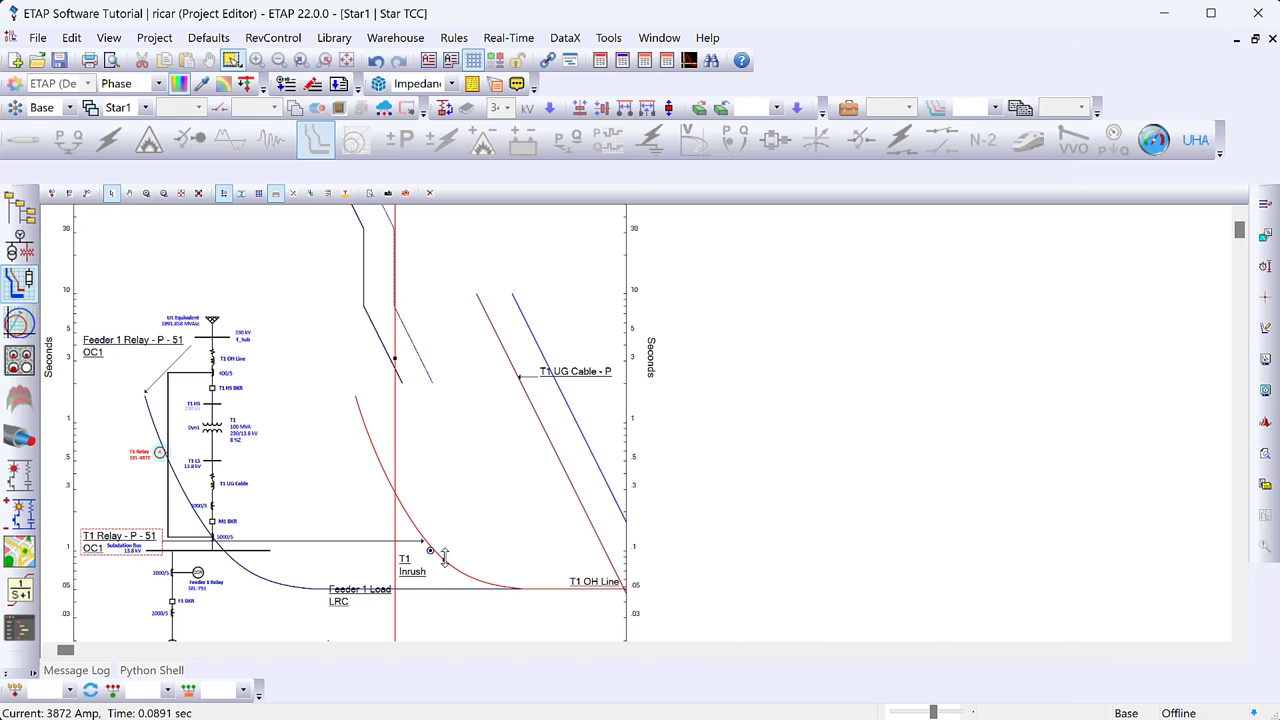
drag(444, 557, 438, 447)
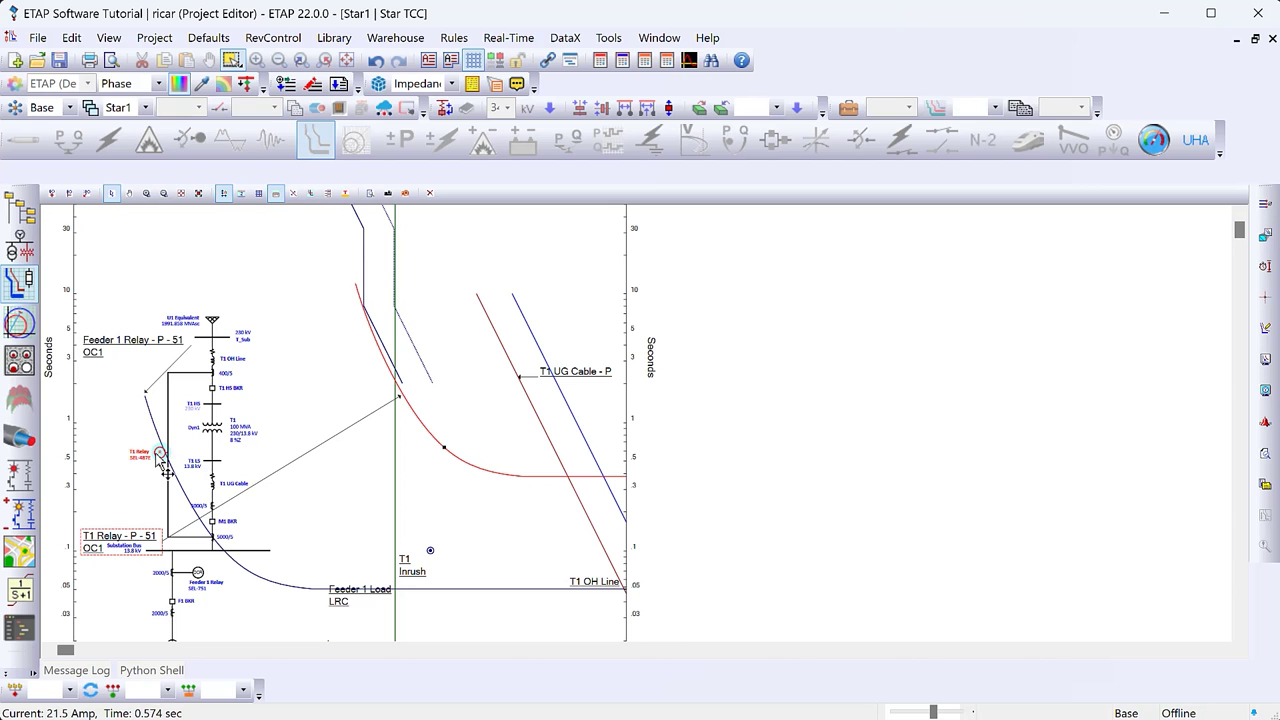
double_click(391, 410)
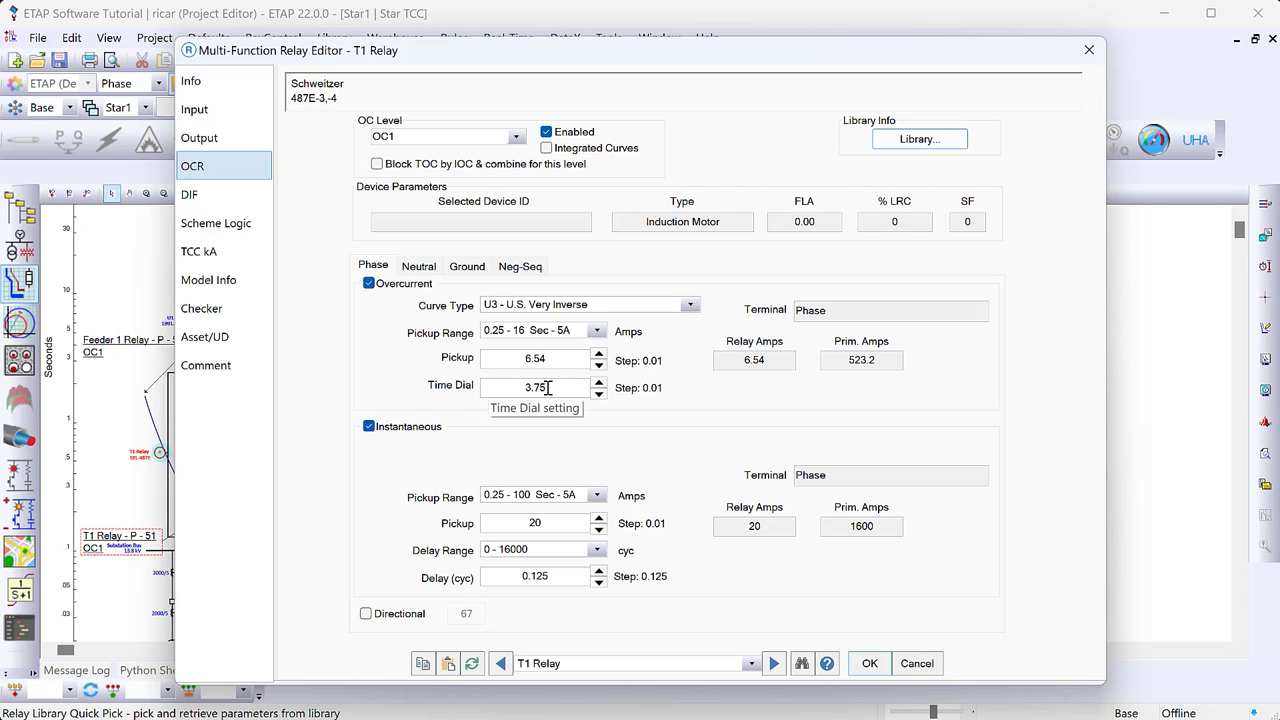
click(869, 663)
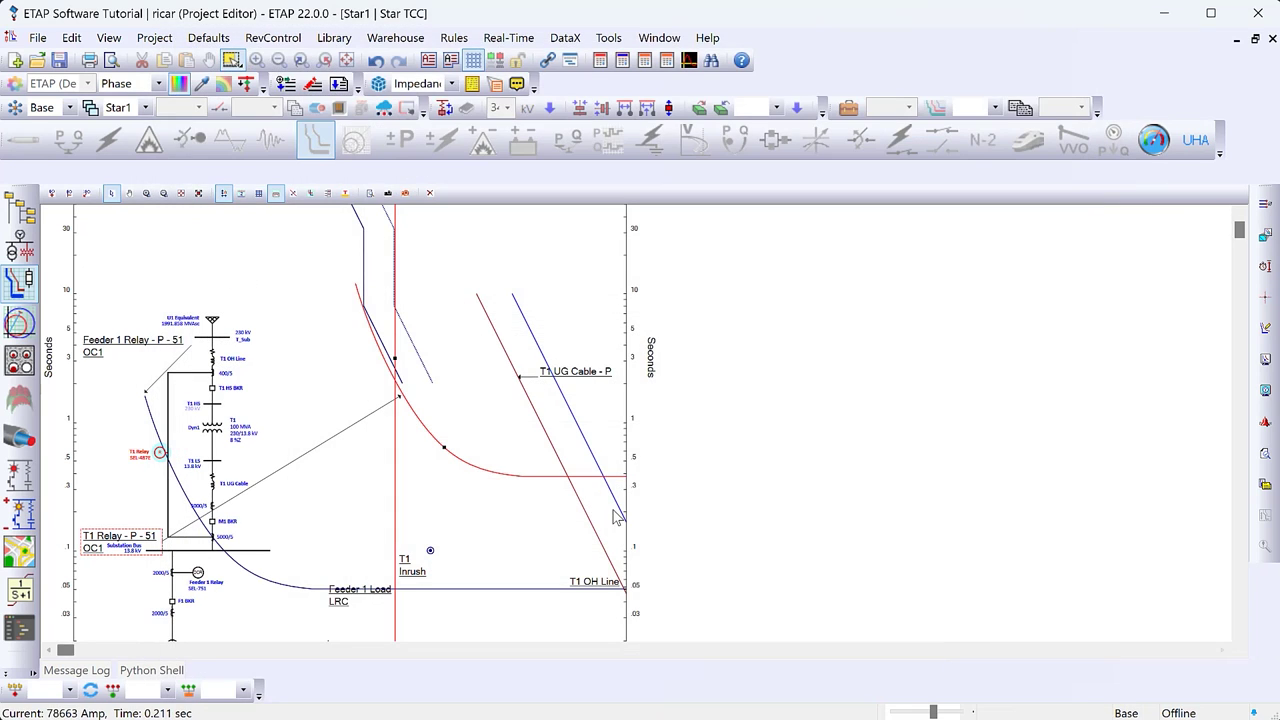
scroll(403, 319, up, 1)
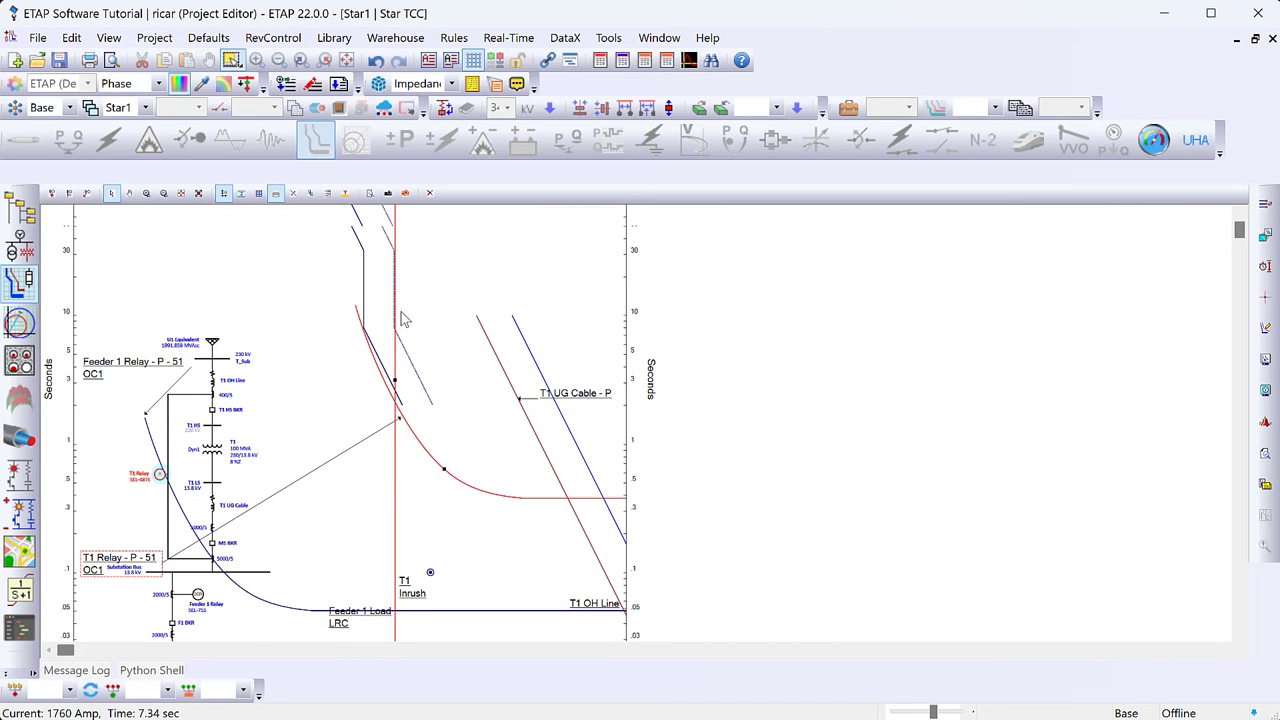
scroll(403, 319, up, 4)
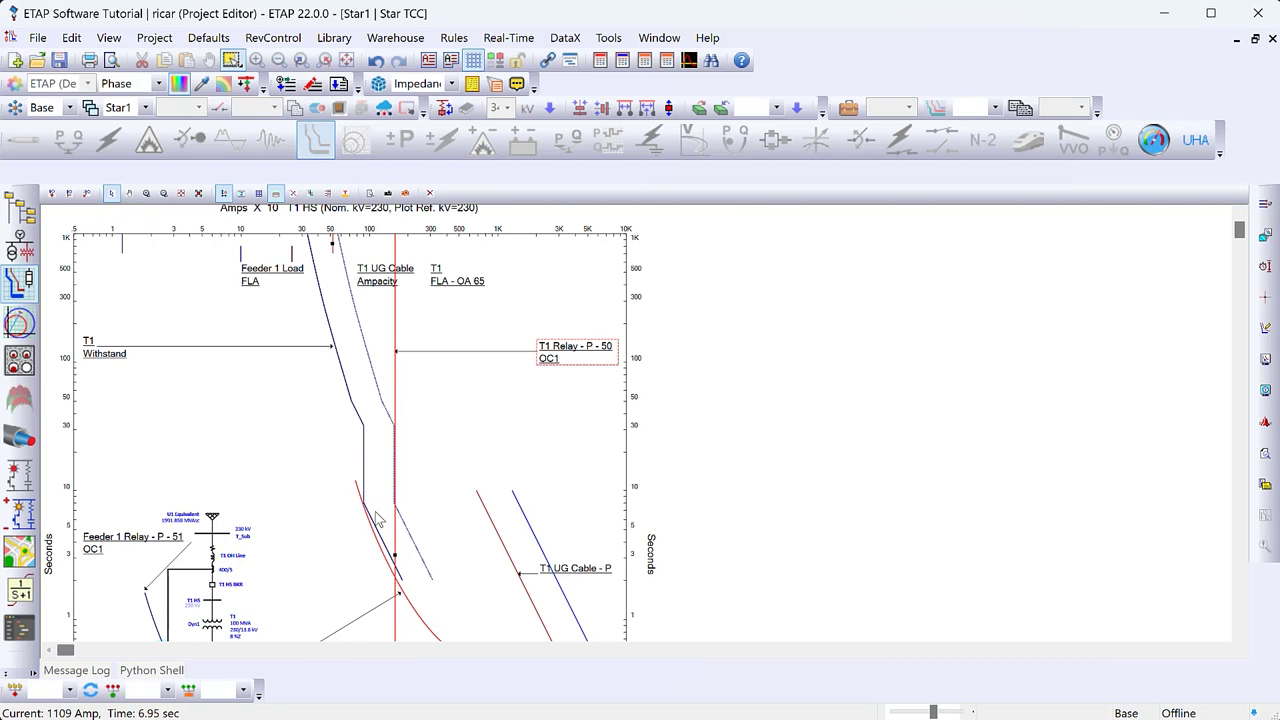
Compare the T1 Relay's phase 51 curve with the T1 Withstand curve and set the relay's phase overcurrent time dial to 3.7
scroll(377, 517, down, 1)
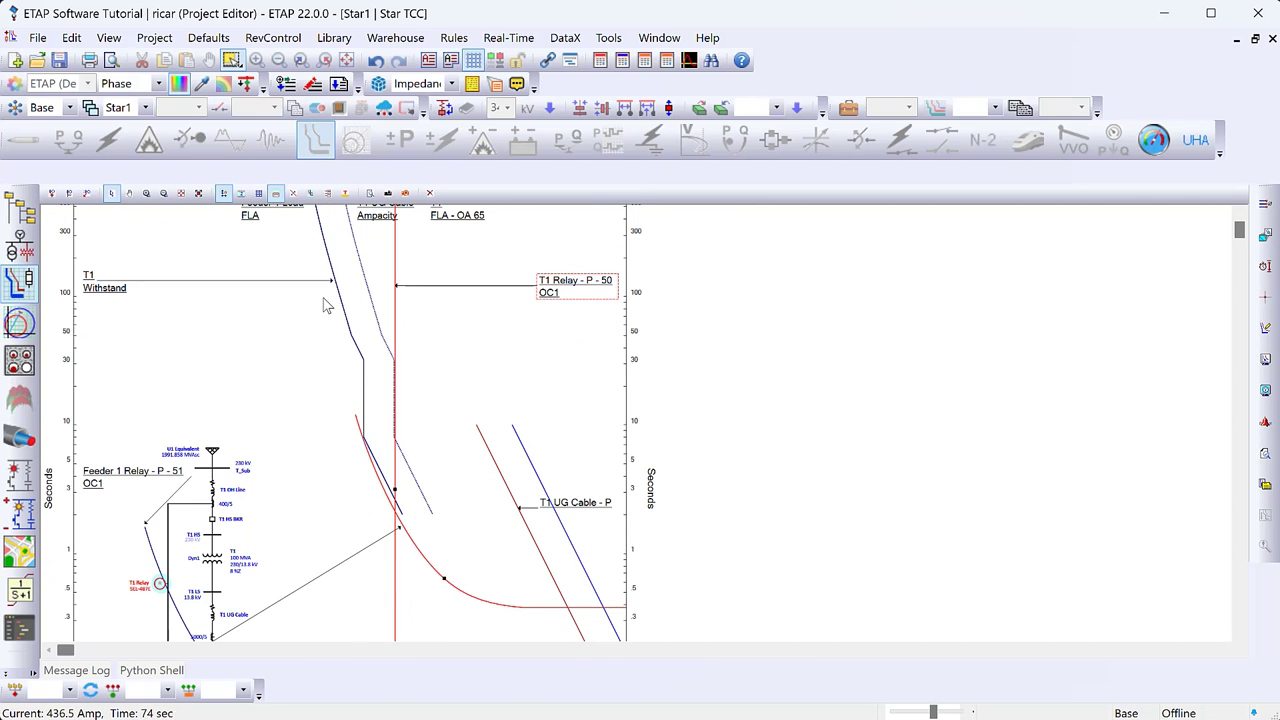
scroll(335, 305, up, 1)
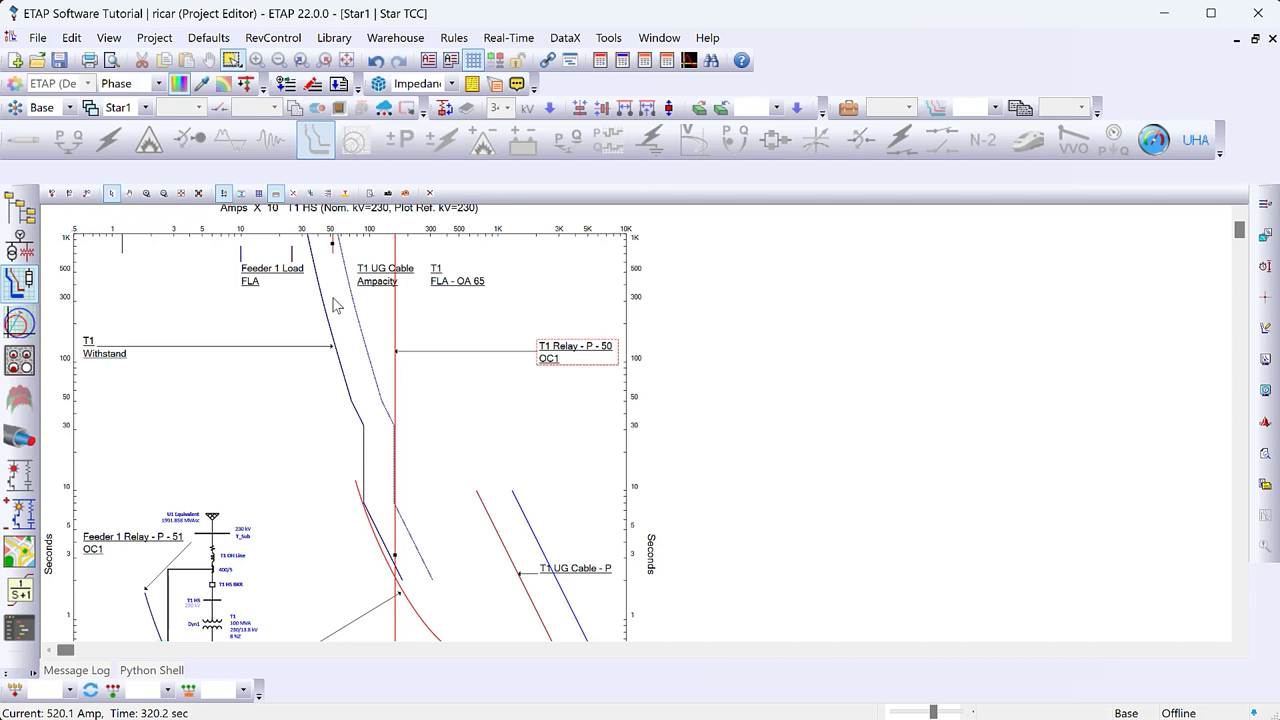
scroll(335, 305, down, 3)
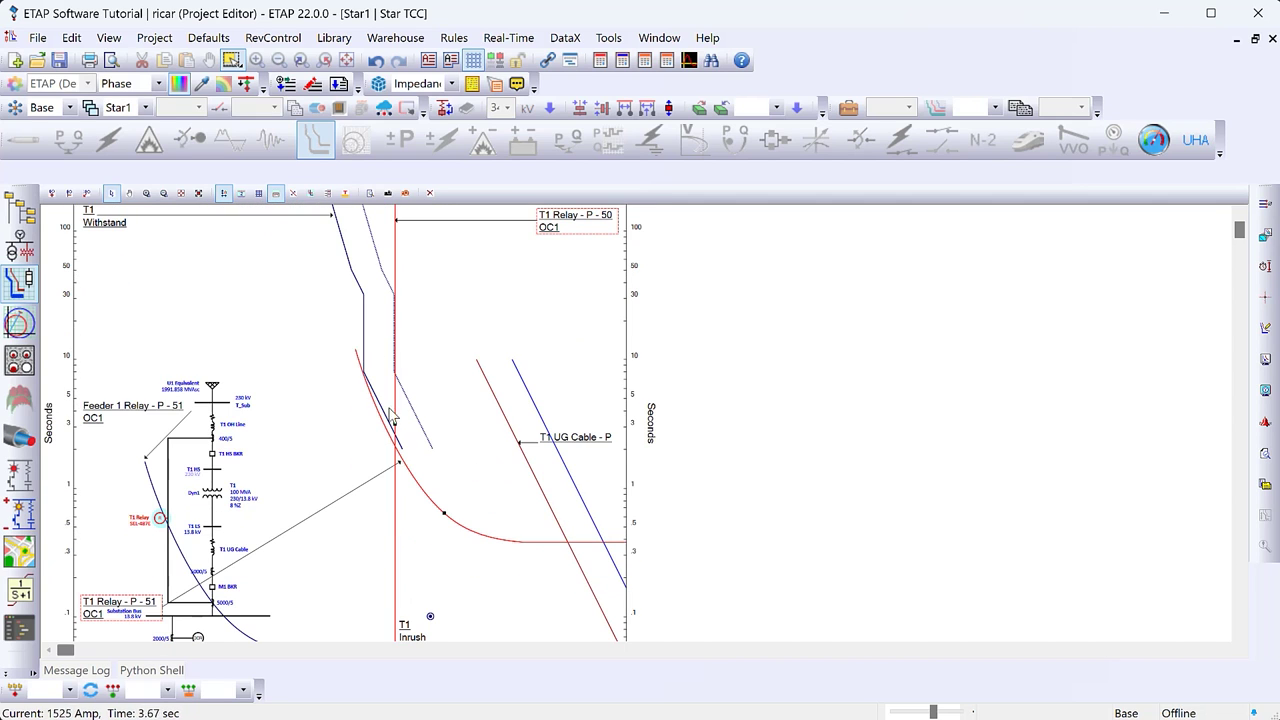
mouse_move(362, 376)
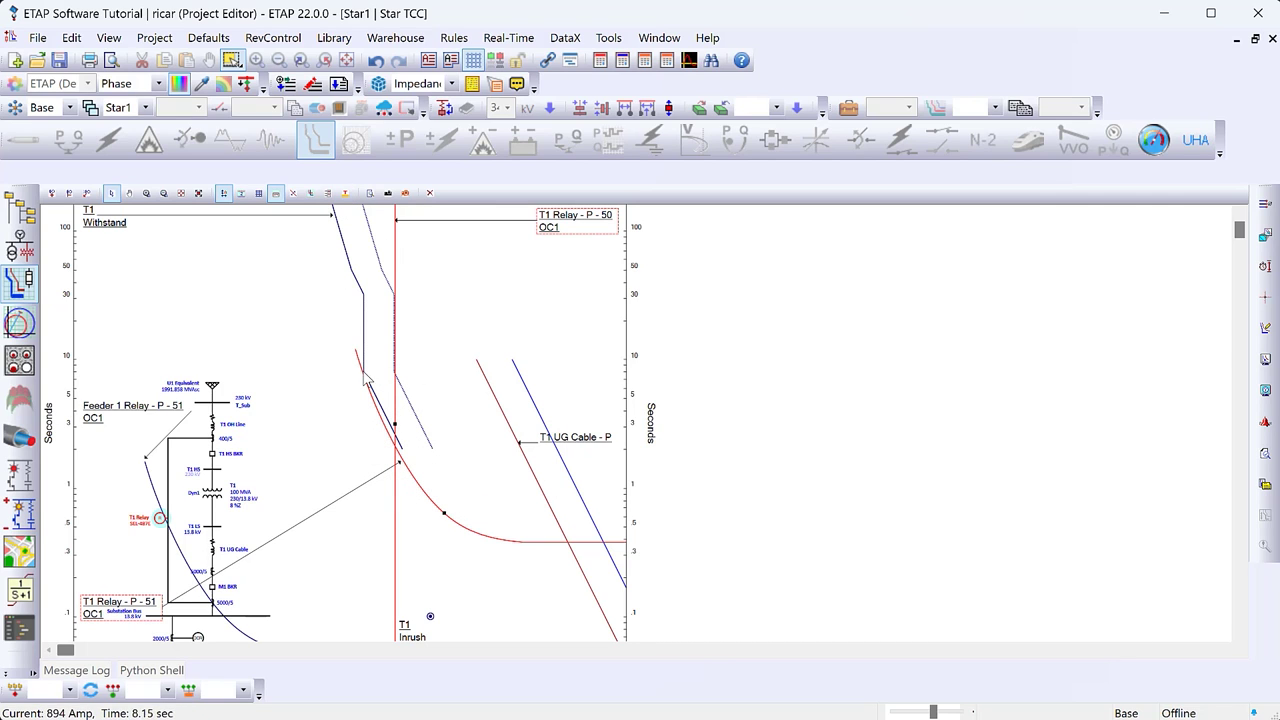
double_click(448, 519)
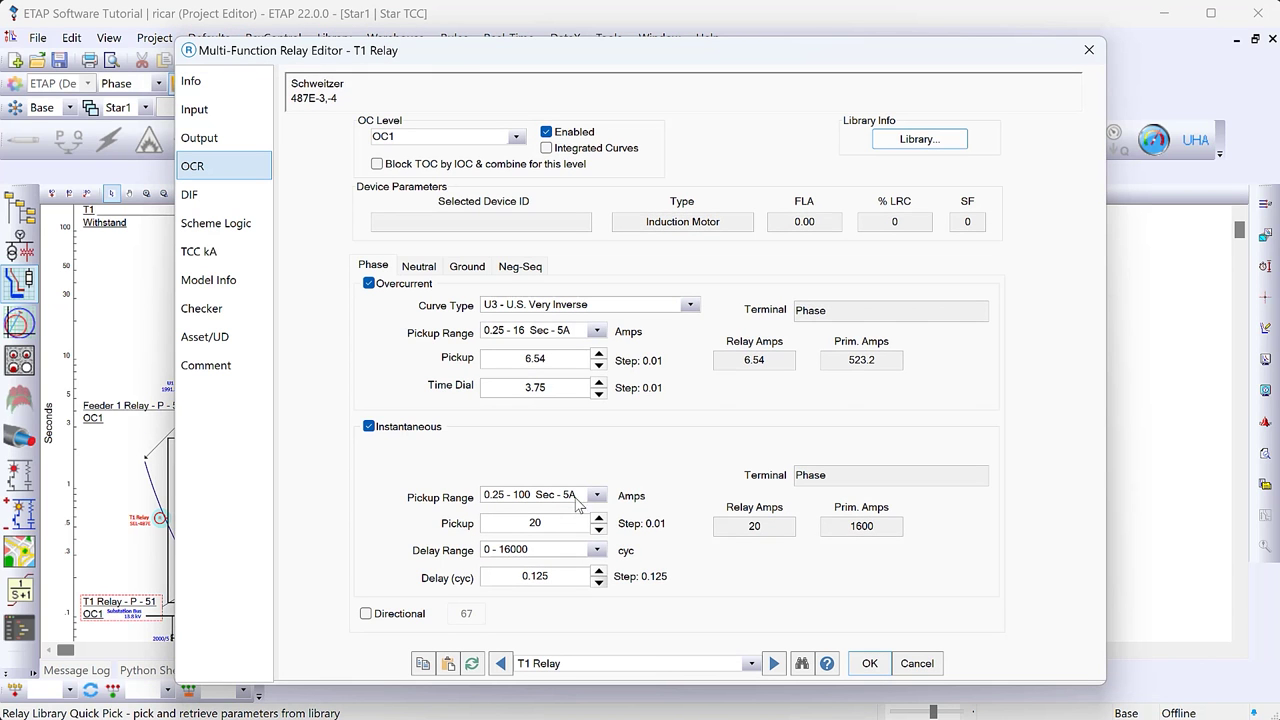
double_click(562, 387)
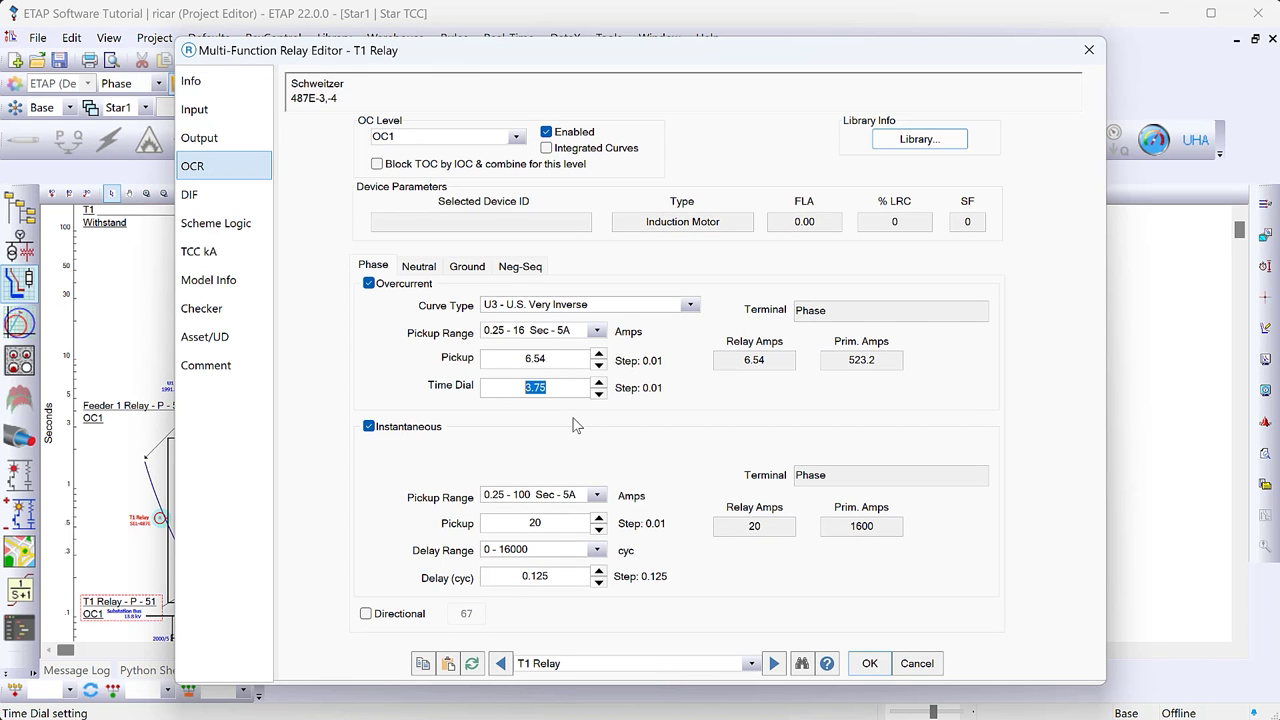
click(578, 385)
key(BackSpace)
key(Return)
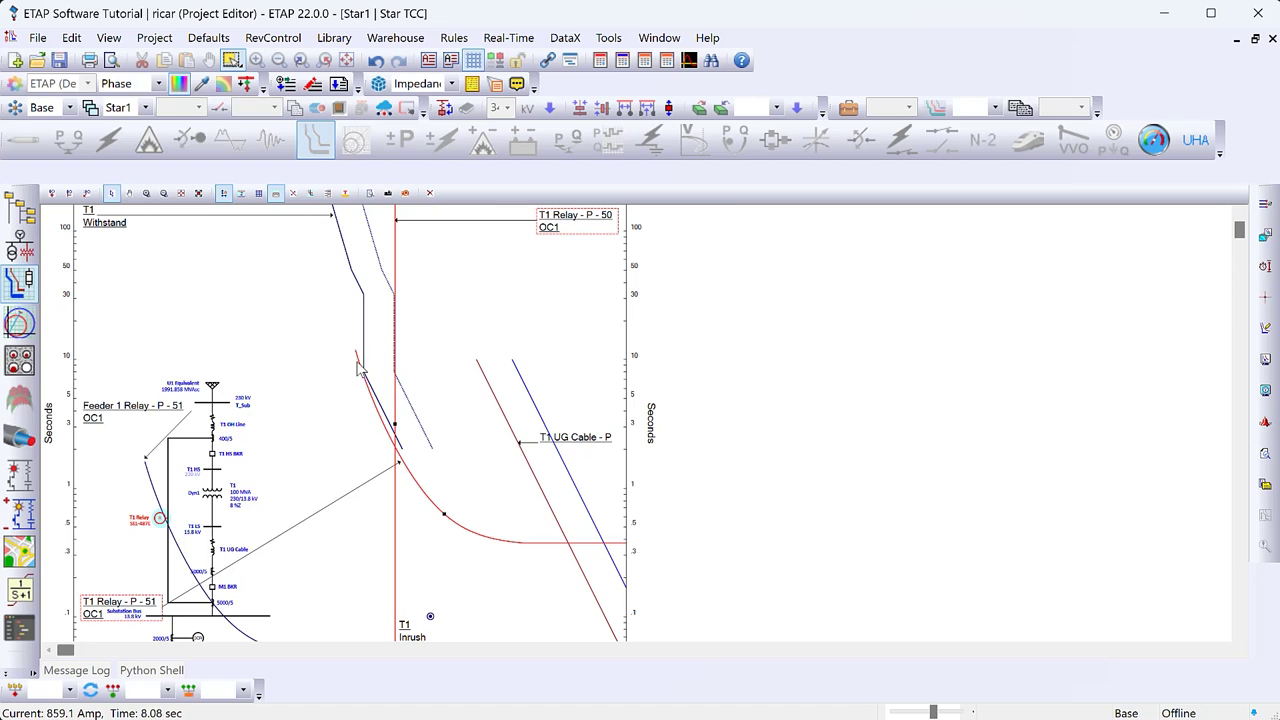
Move the T1 Relay - P - 51 label beside the upper end of its curve, just left of the T1 Withstand curve
mouse_move(400, 455)
scroll(254, 484, down, 1)
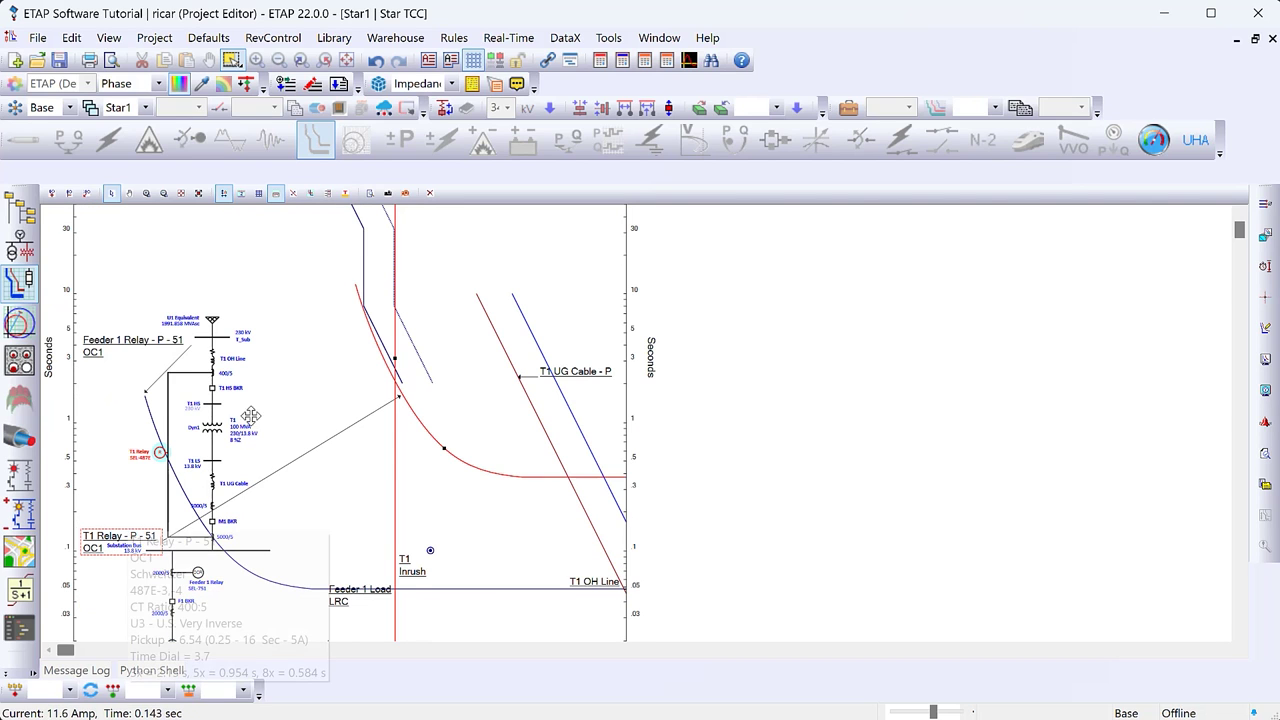
drag(250, 415, 285, 228)
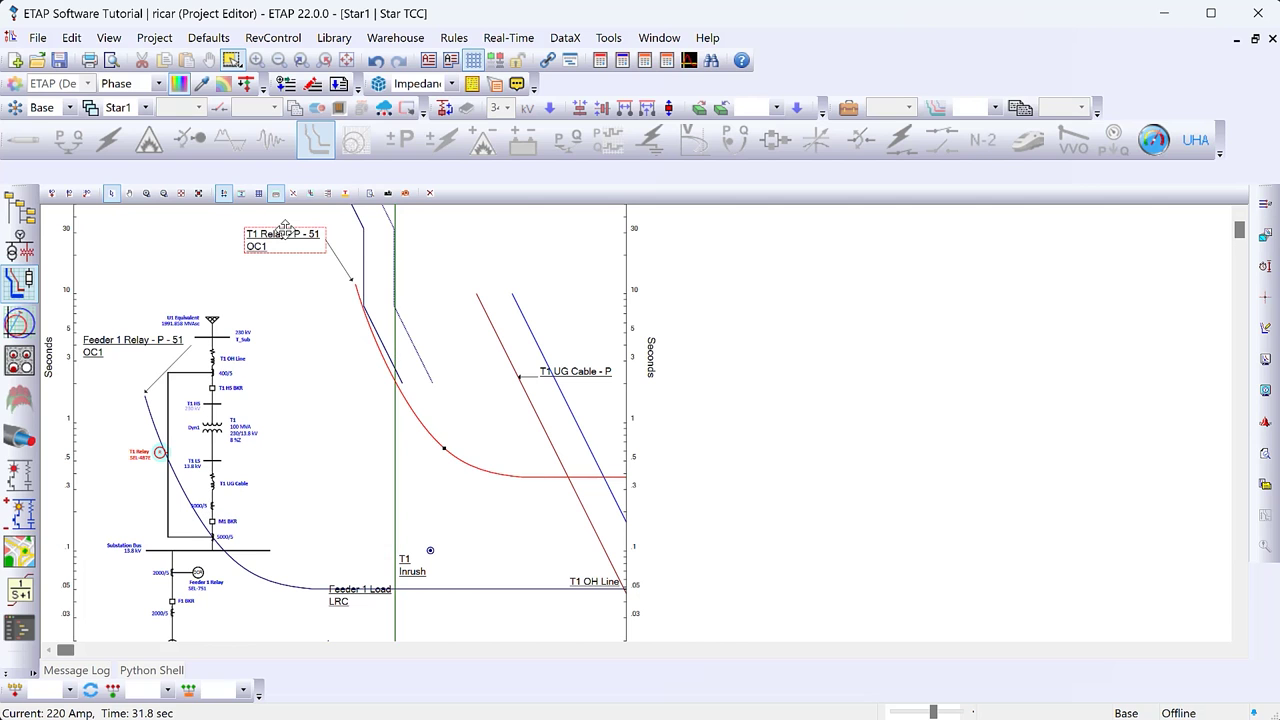
Set the T1 Relay's phase instantaneous delay to 0 cycles and apply the setting
double_click(285, 228)
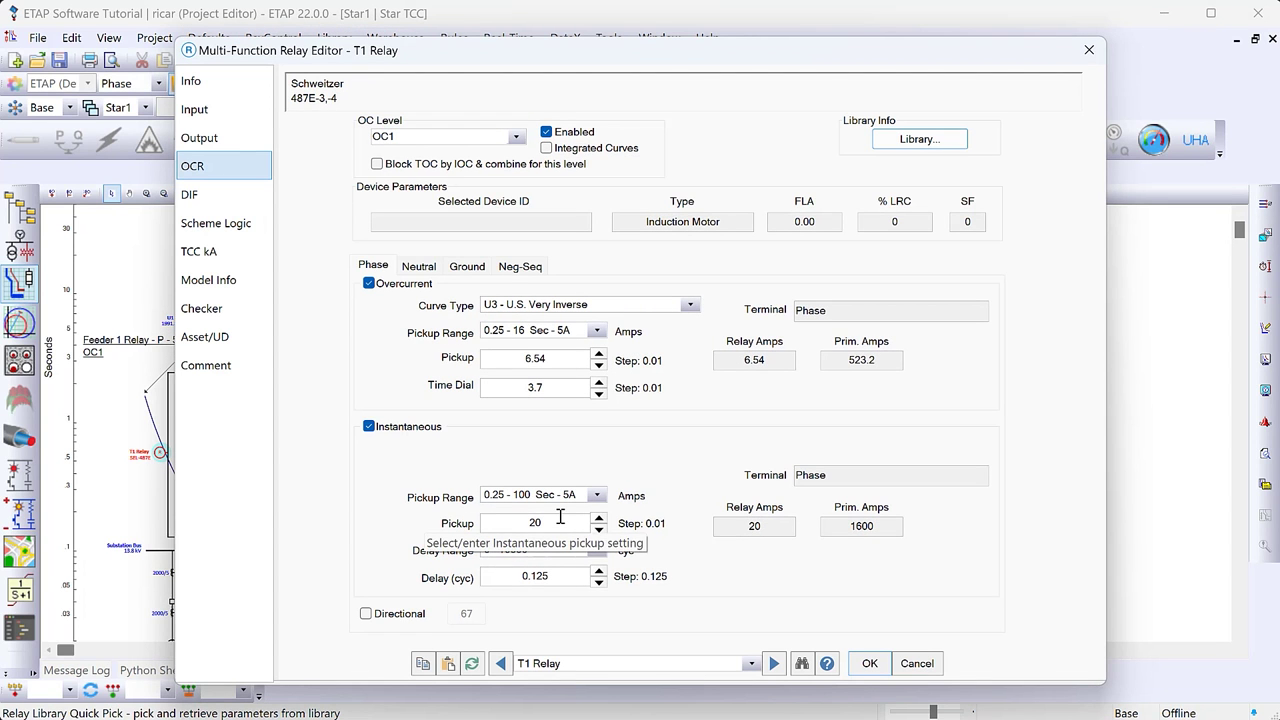
click(530, 576)
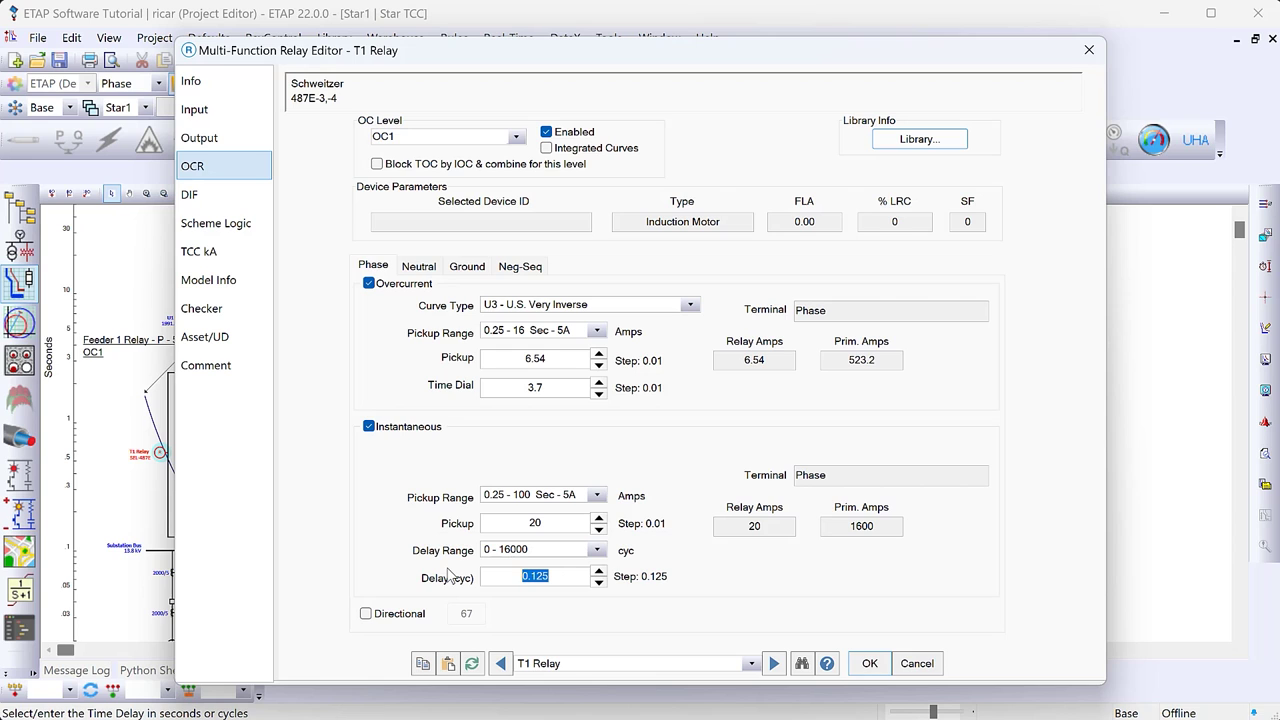
text(0)
click(866, 663)
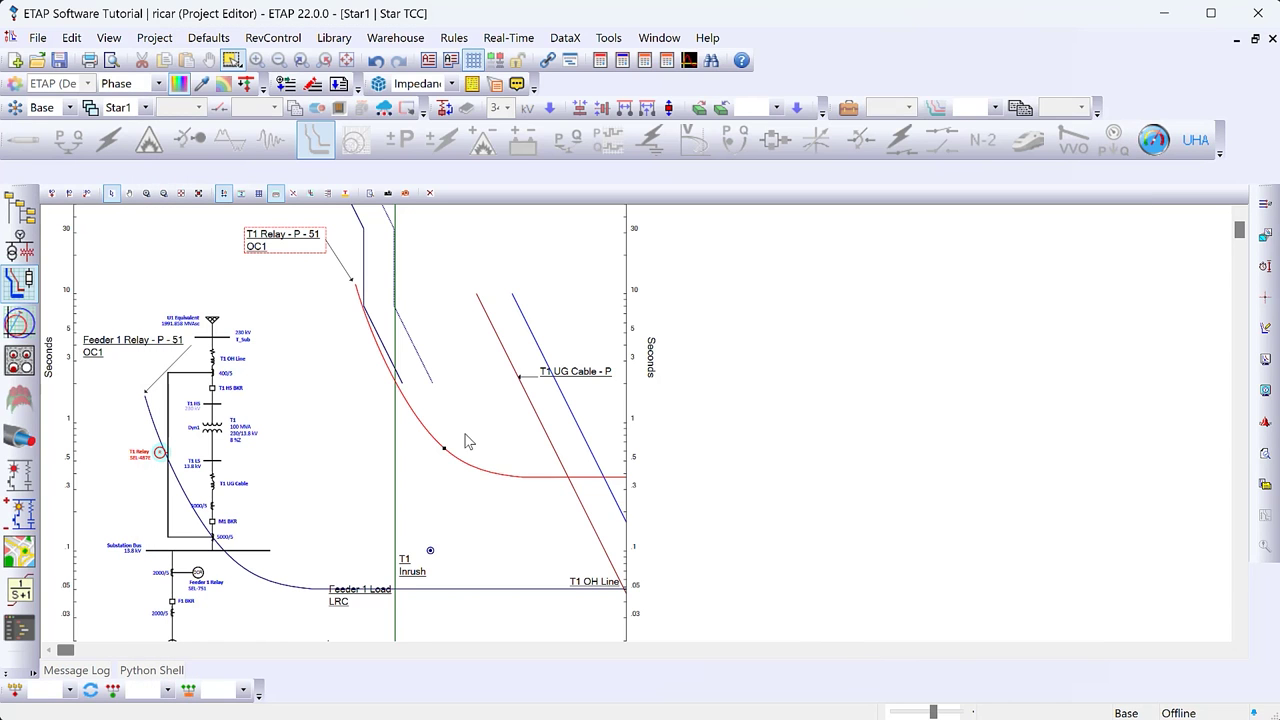
click(483, 398)
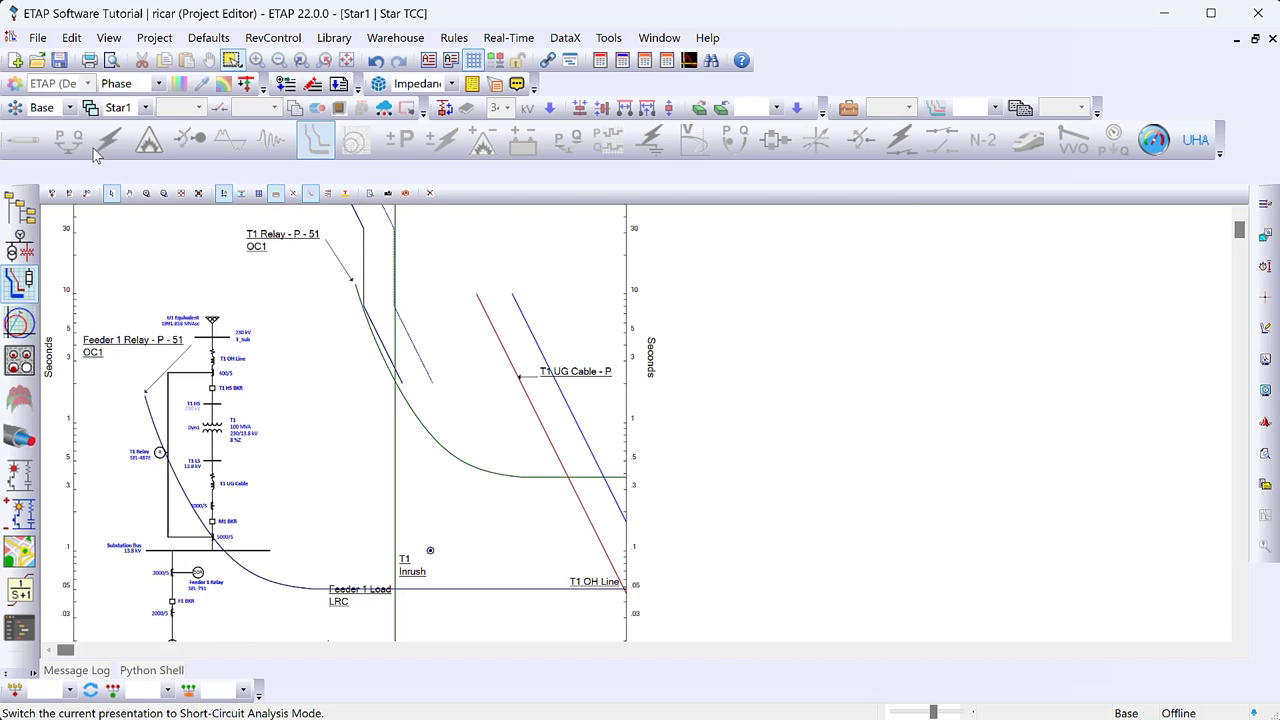
Switch to the OLV1 one-line diagram, insert a 3-phase fault on the Substation Bus, and close the sequence-of-operation report
click(659, 38)
click(665, 210)
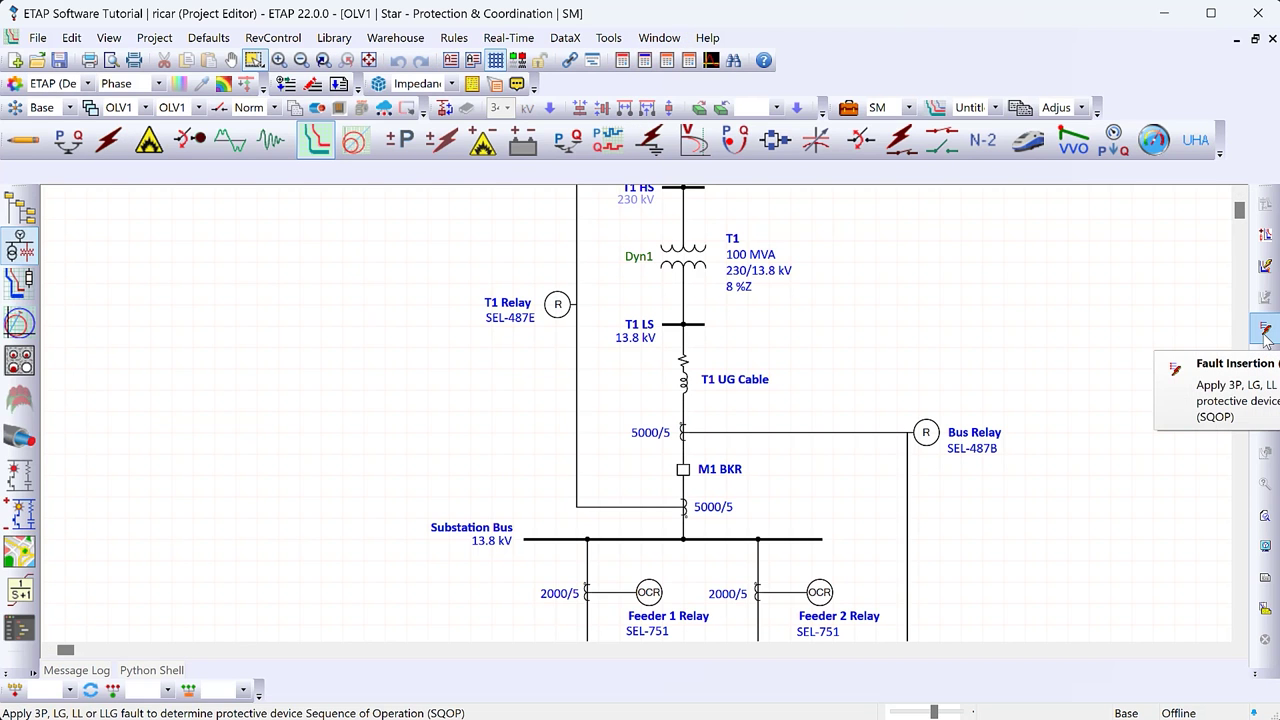
click(1265, 334)
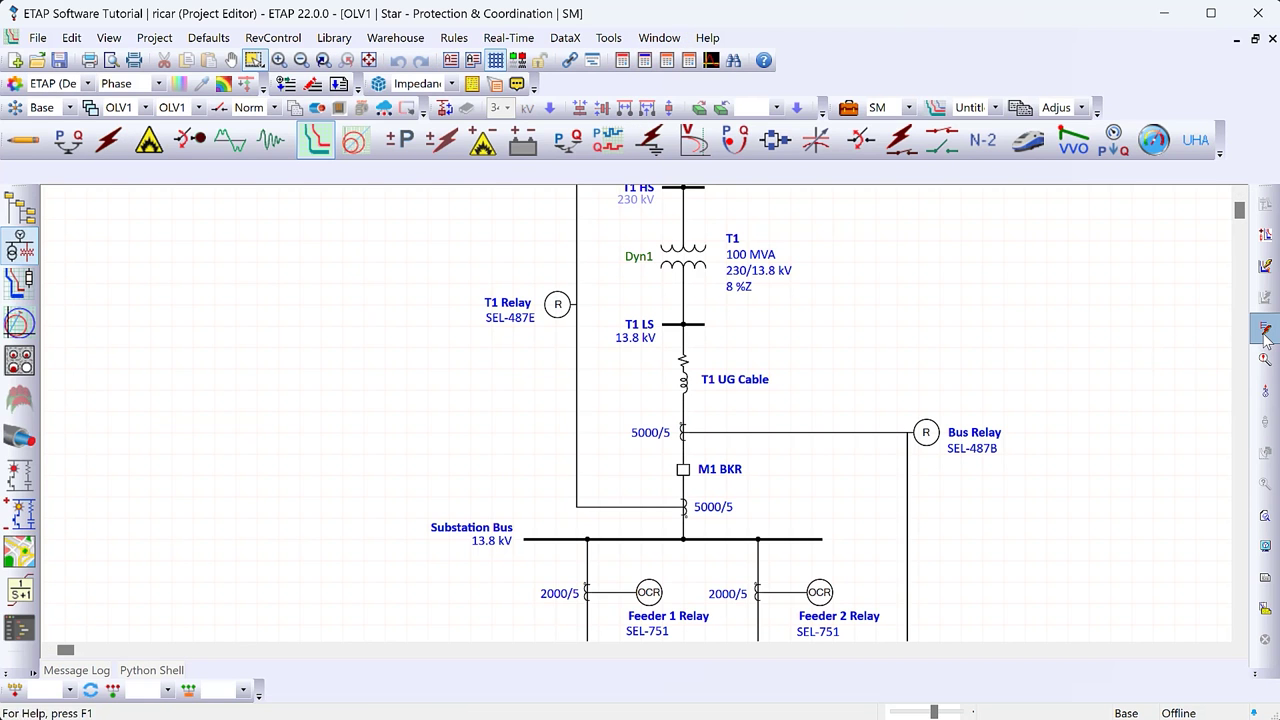
click(736, 522)
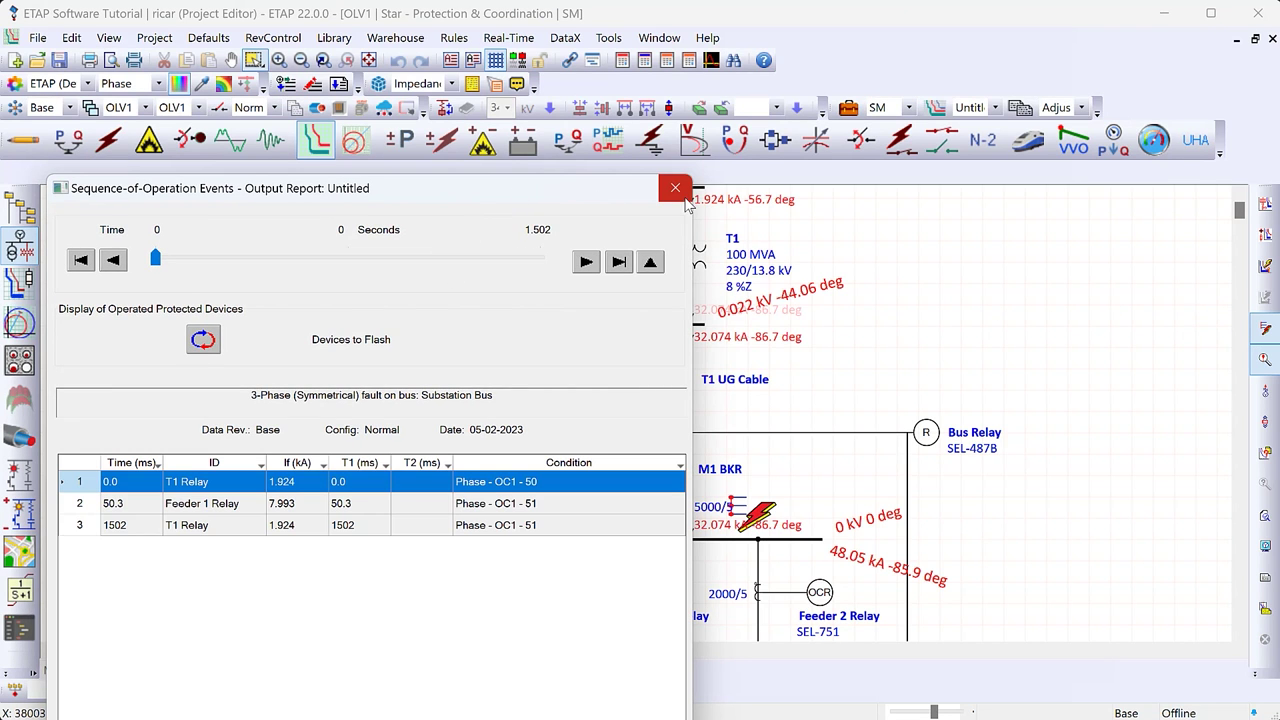
click(676, 189)
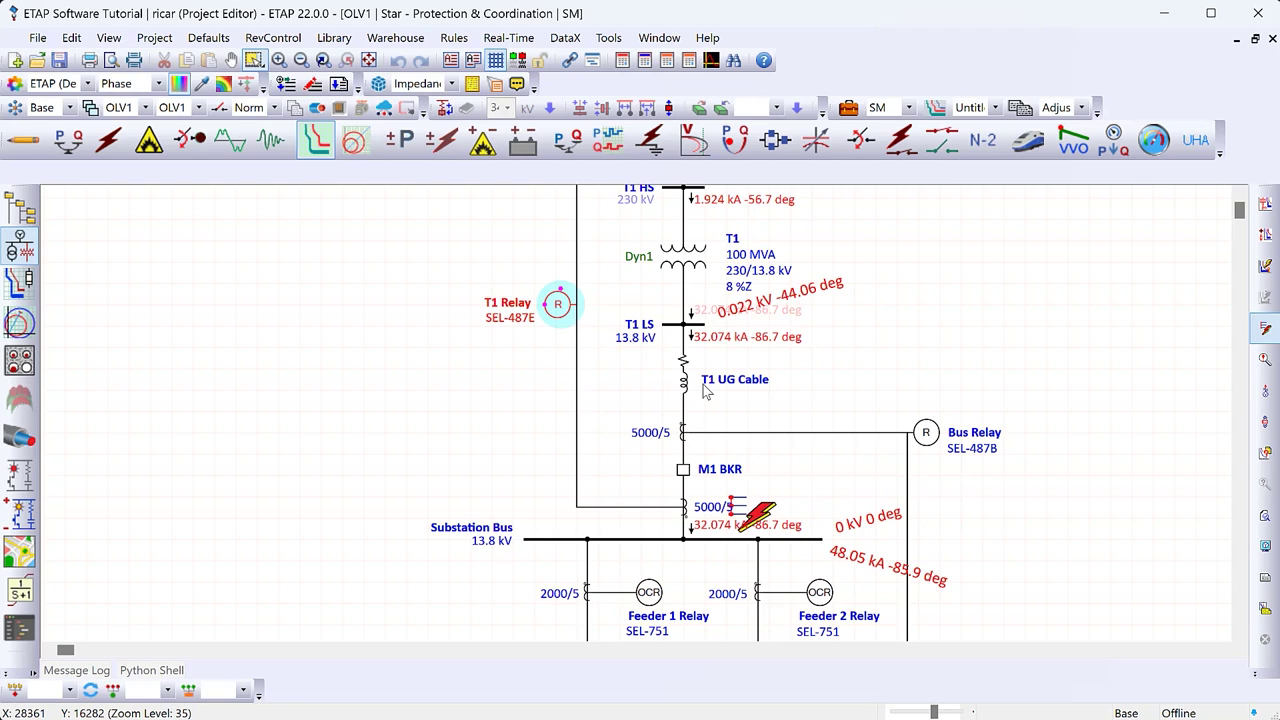
Examine the fault currents on both sides of transformer T1 in the one-line diagram, and return to the Star1 TCC view
scroll(705, 392, up, 3)
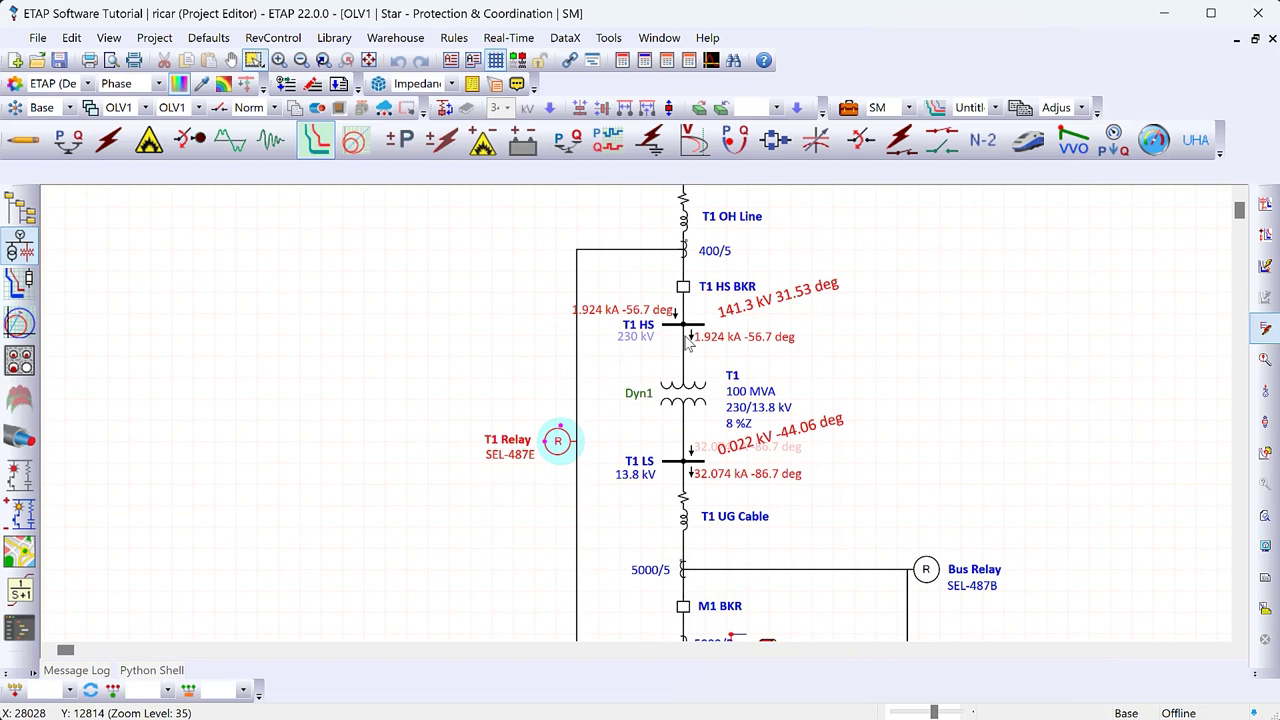
scroll(688, 343, up, 2)
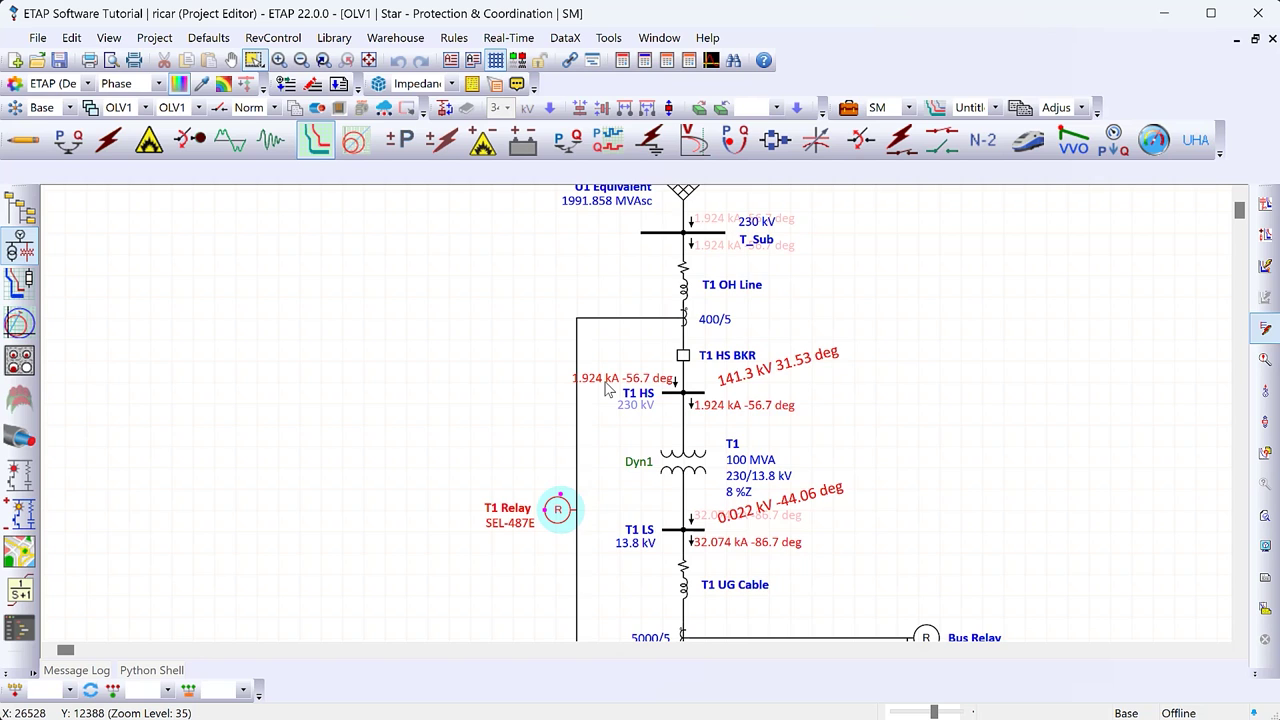
scroll(607, 390, down, 3)
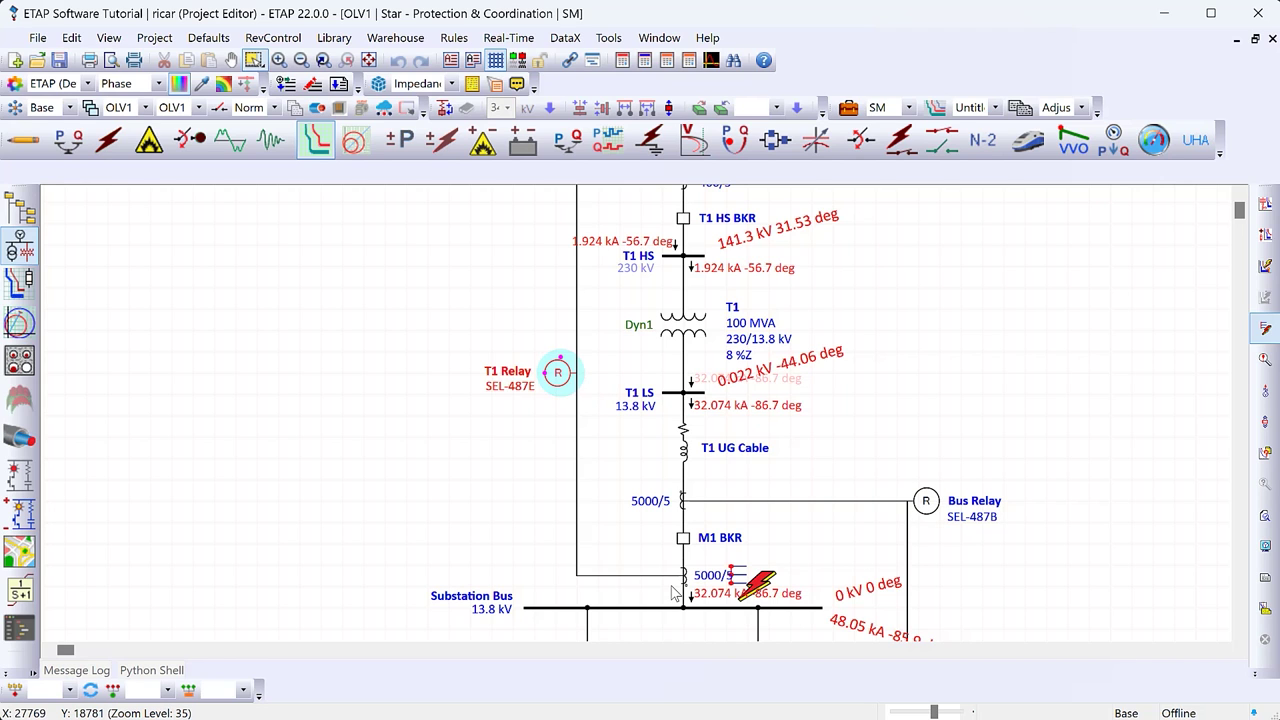
scroll(673, 593, down, 2)
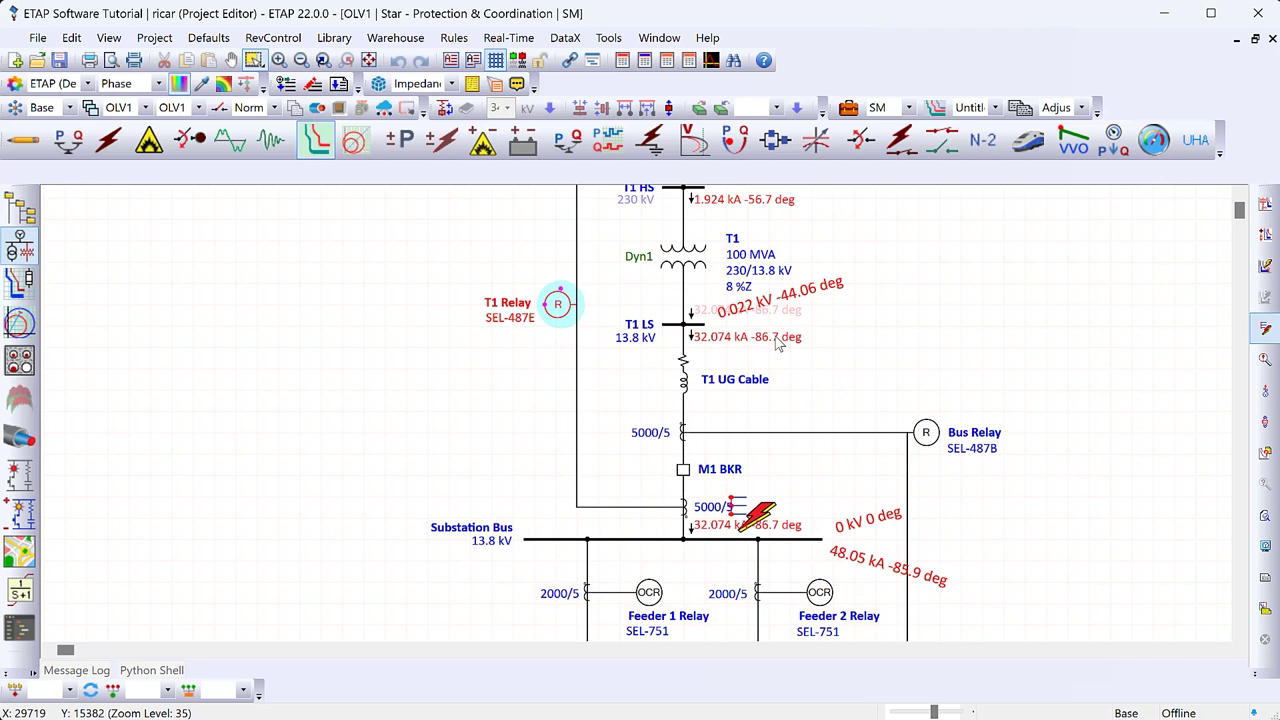
scroll(779, 343, up, 2)
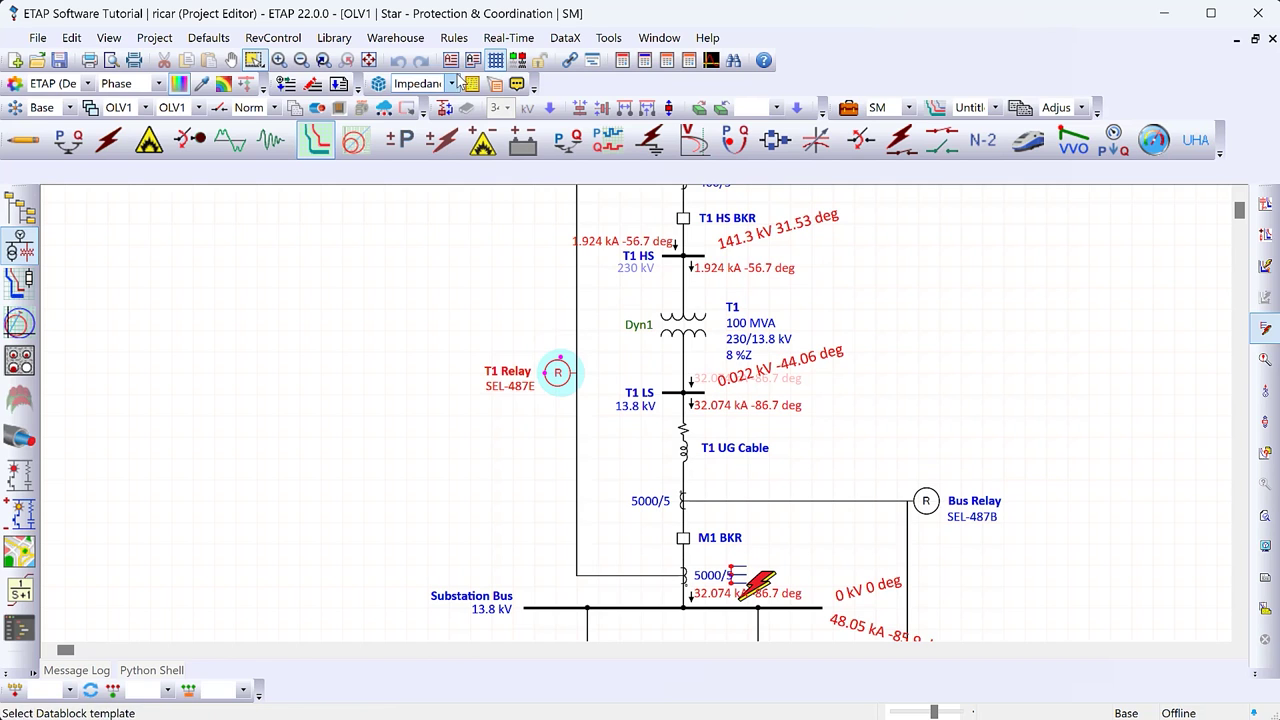
click(658, 37)
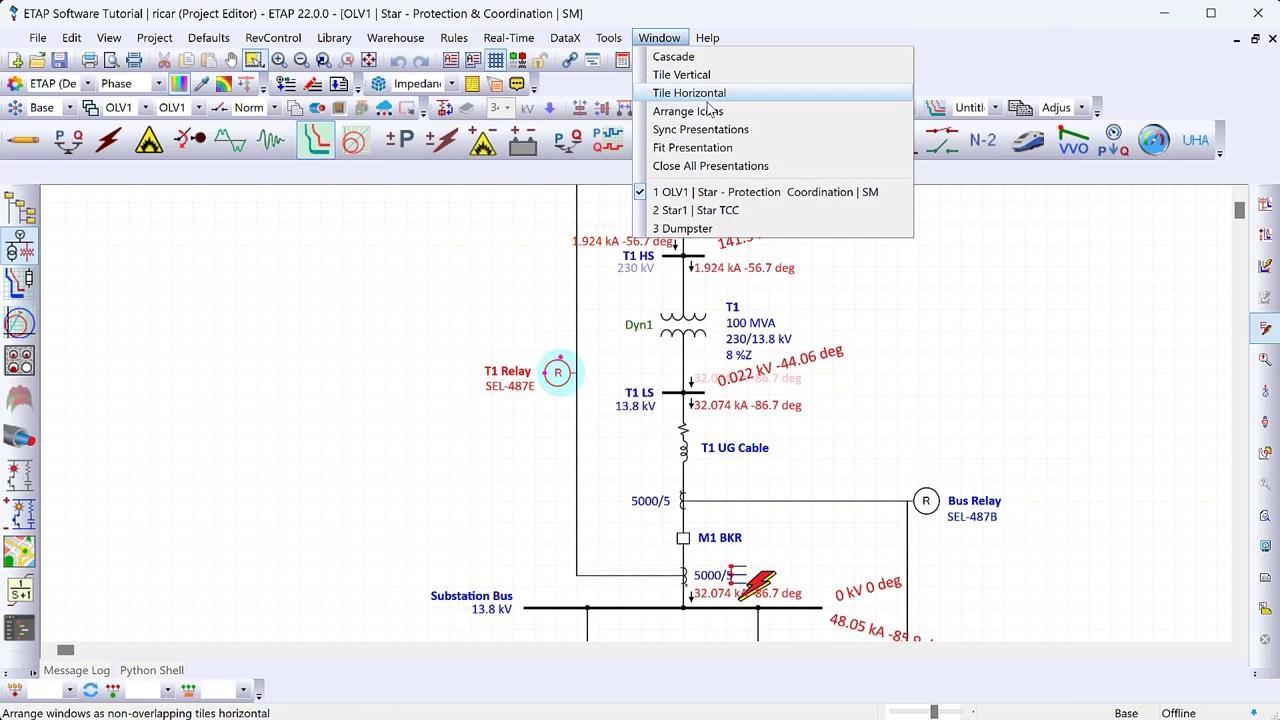
click(759, 208)
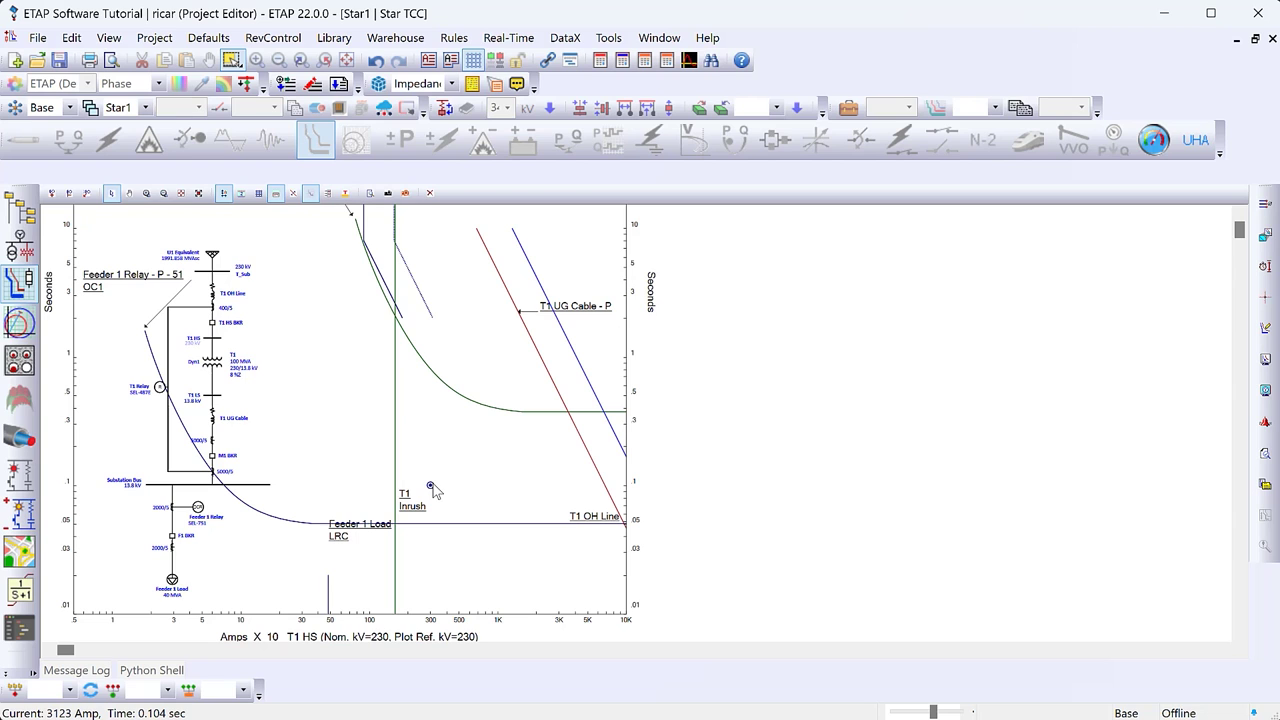
Open transformer T1's properties from the TCC one-line and display its rating data
click(220, 370)
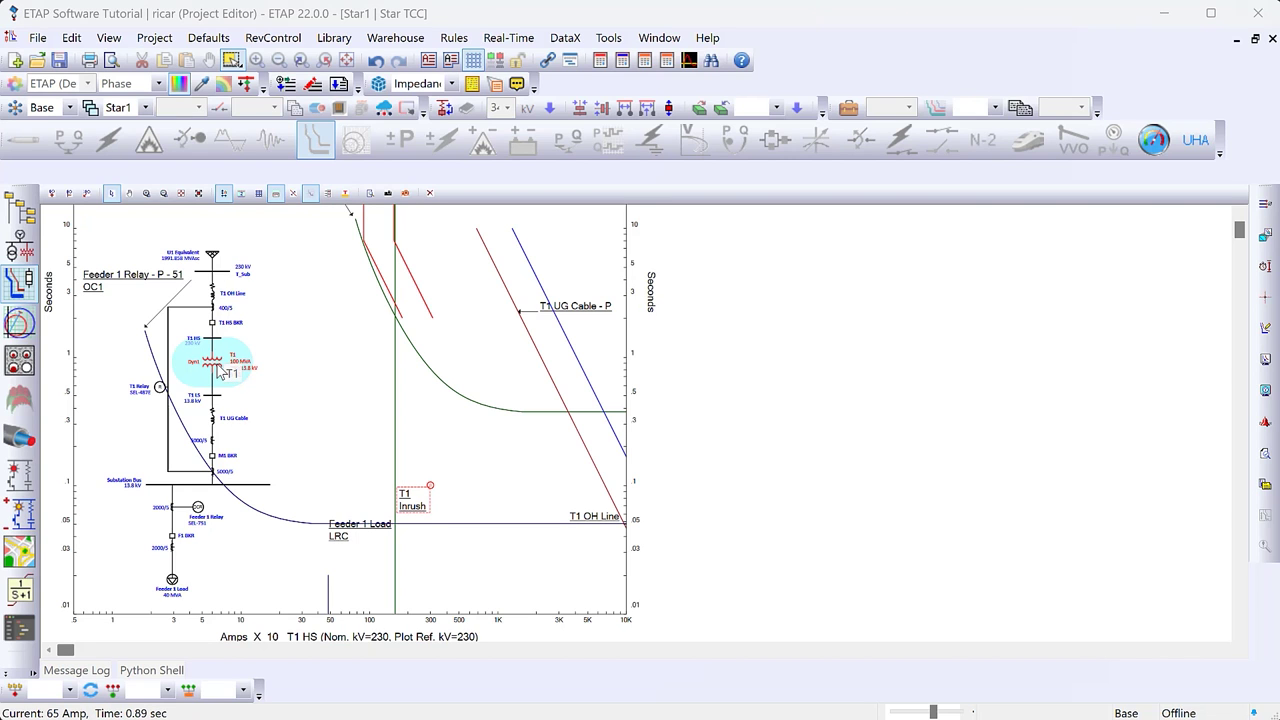
double_click(222, 372)
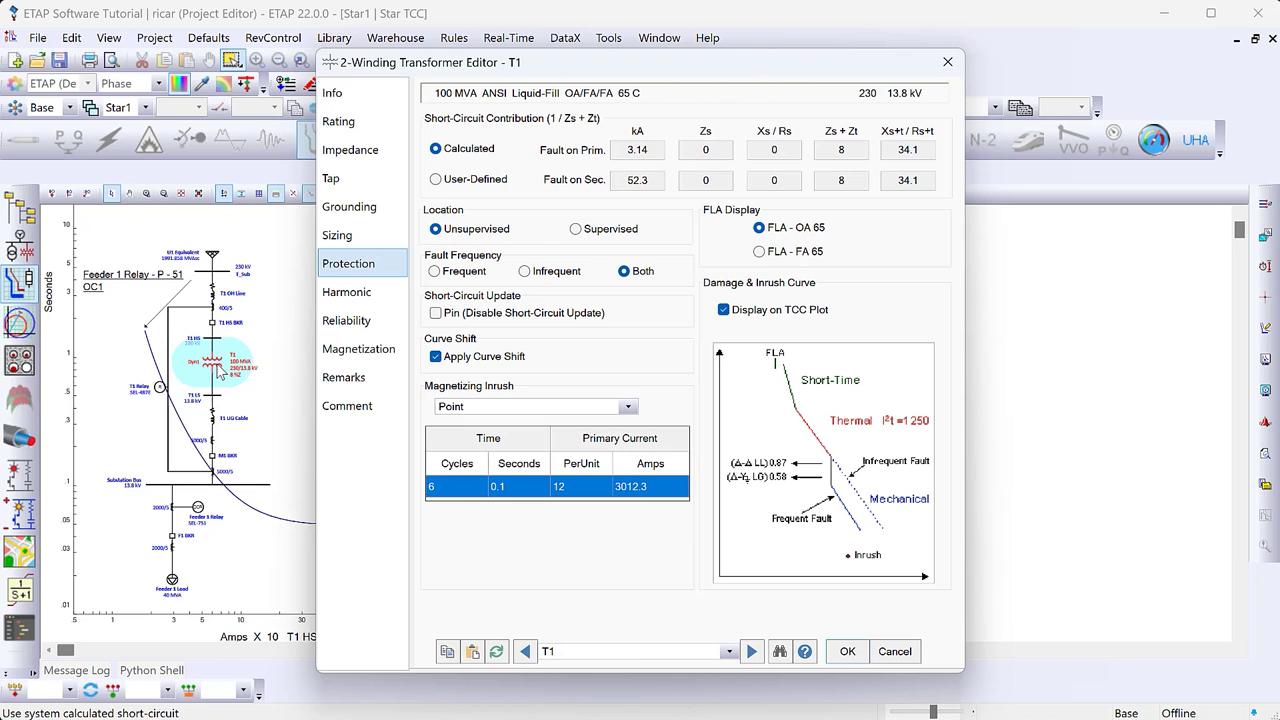
click(386, 128)
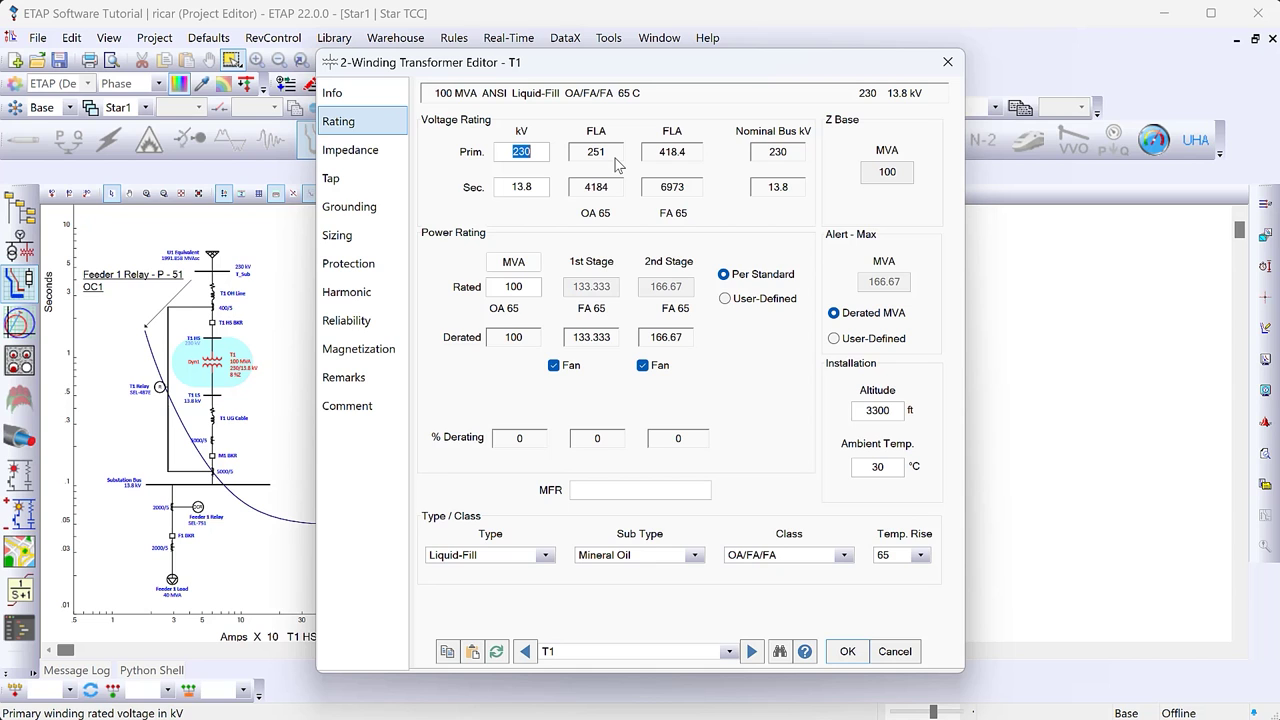
Switch to Calculator, place it clear of T1's ratings, and multiply 251 by 12 and the product by 1.2
key(XF86Calculator)
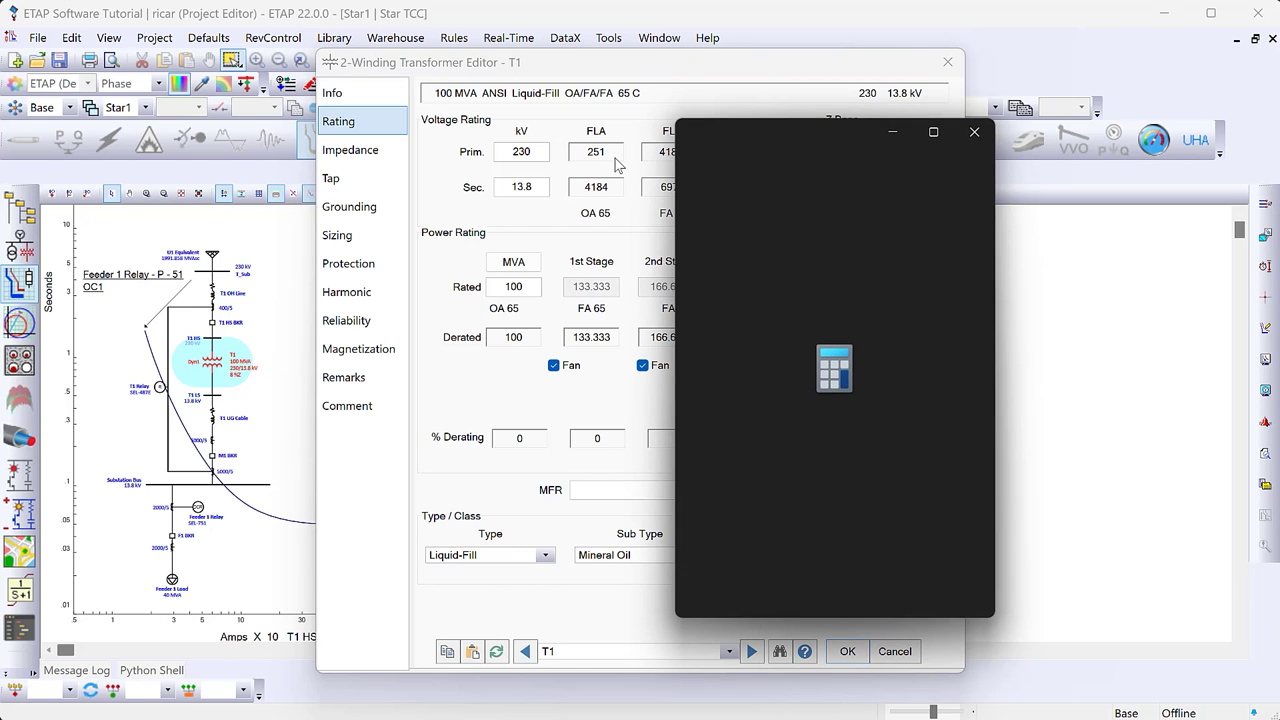
drag(790, 132, 940, 82)
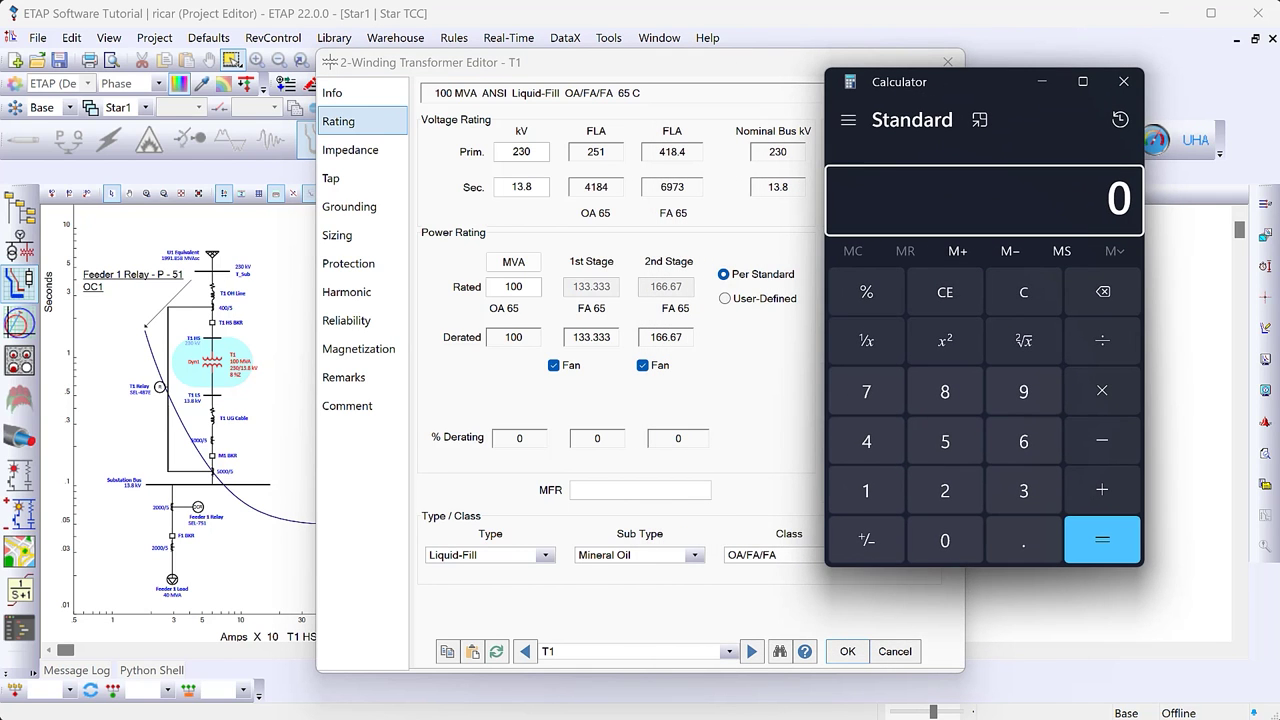
text(251)
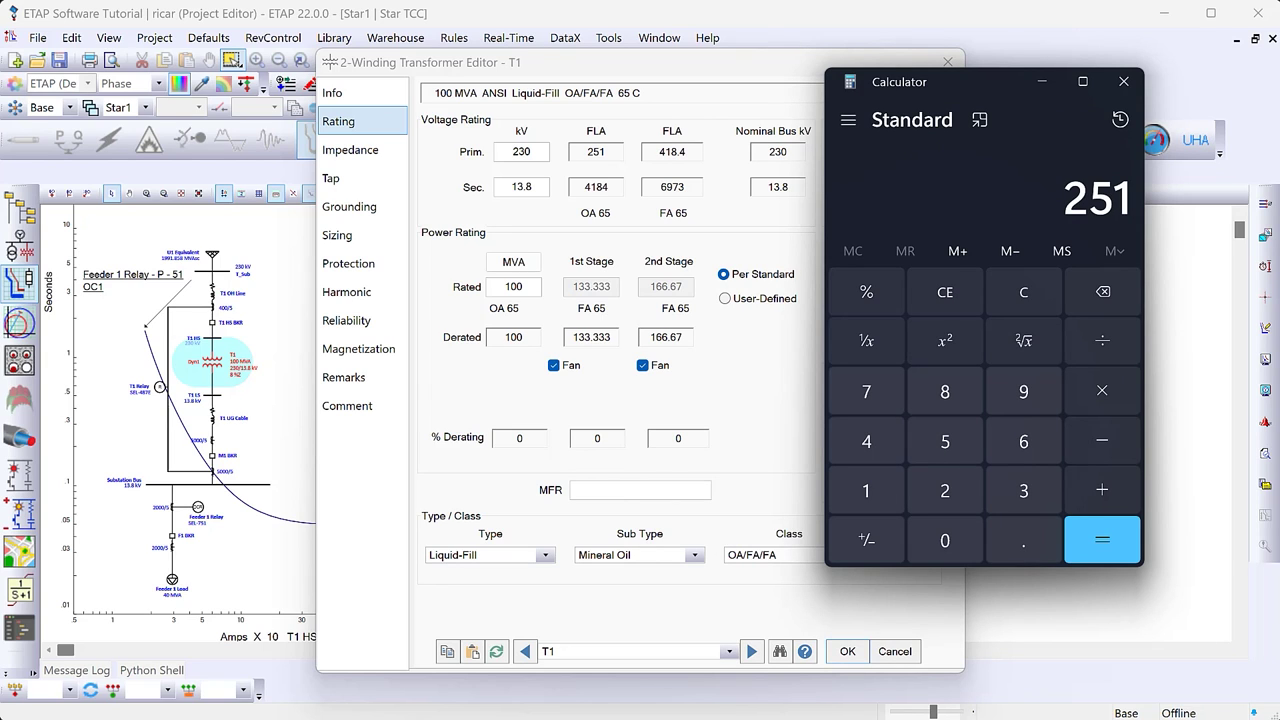
text(*12)
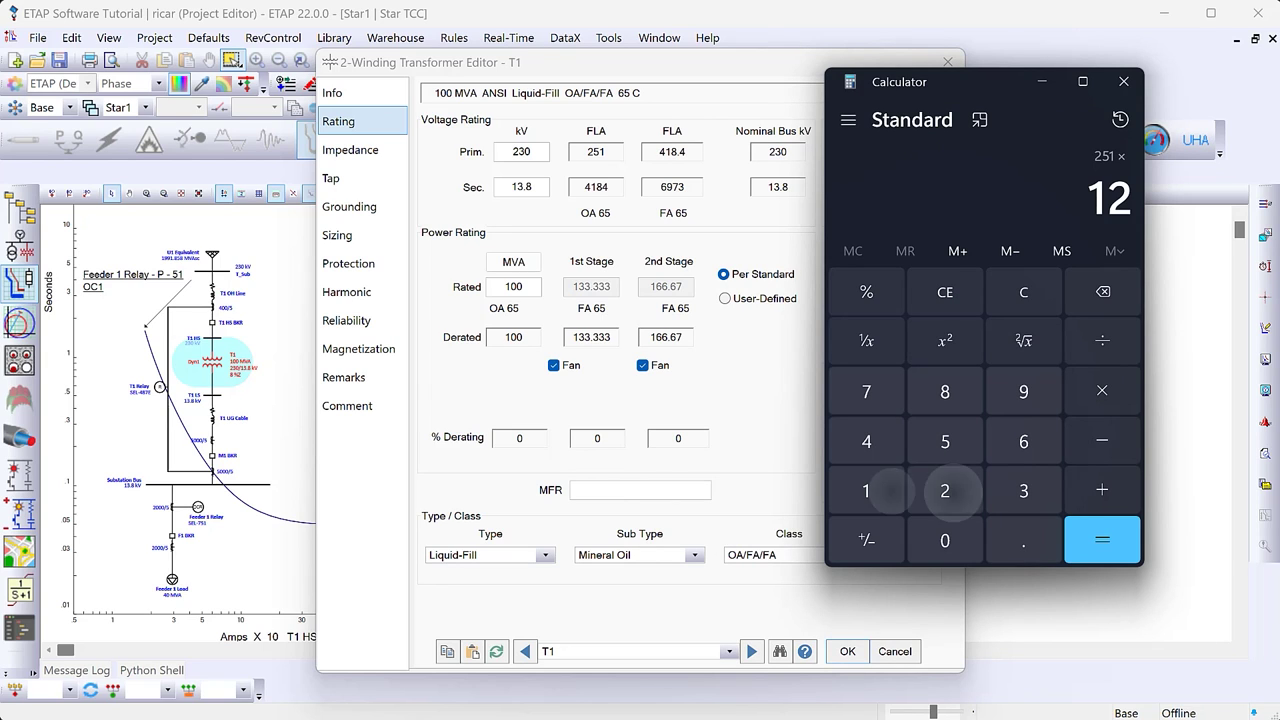
key(Return)
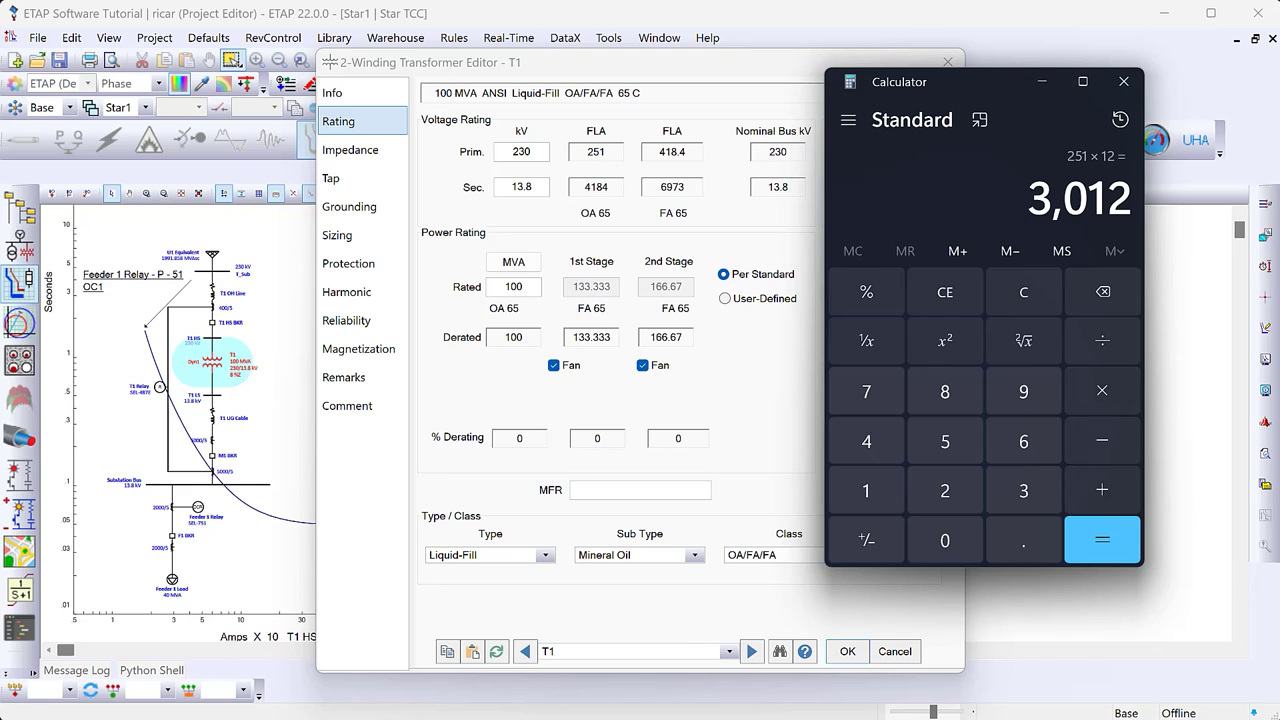
text(*1.2)
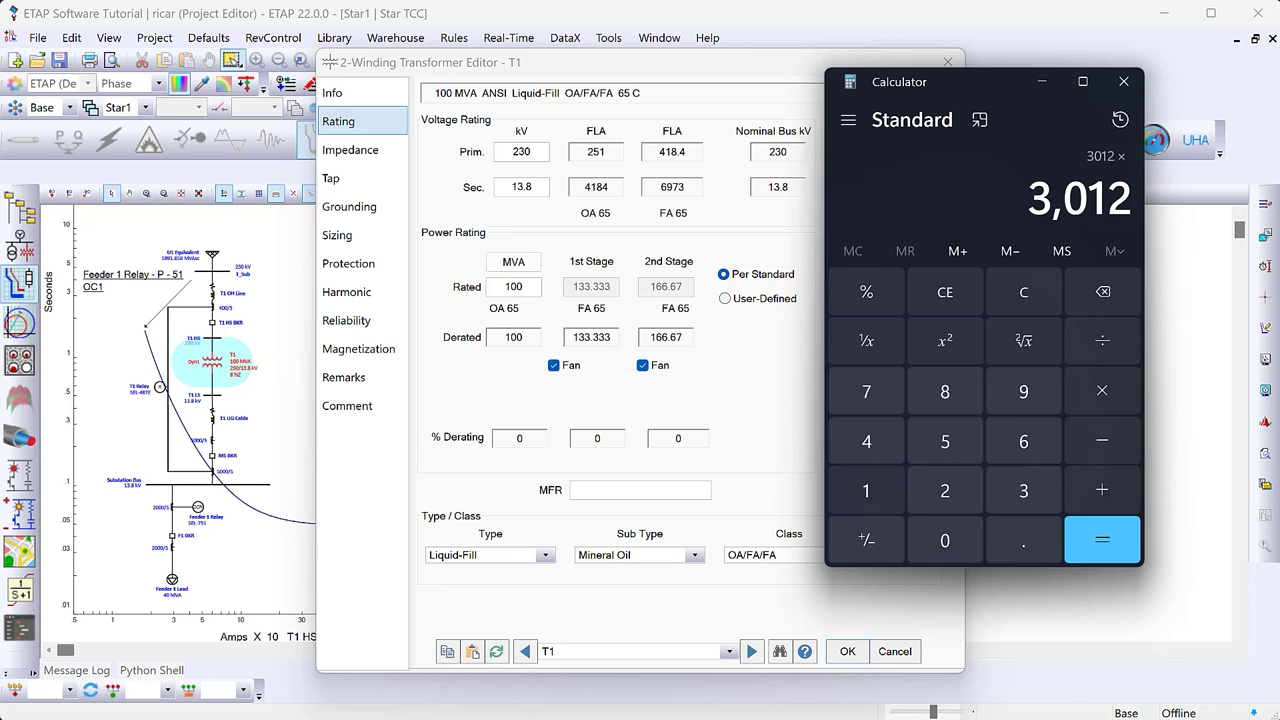
key(Return)
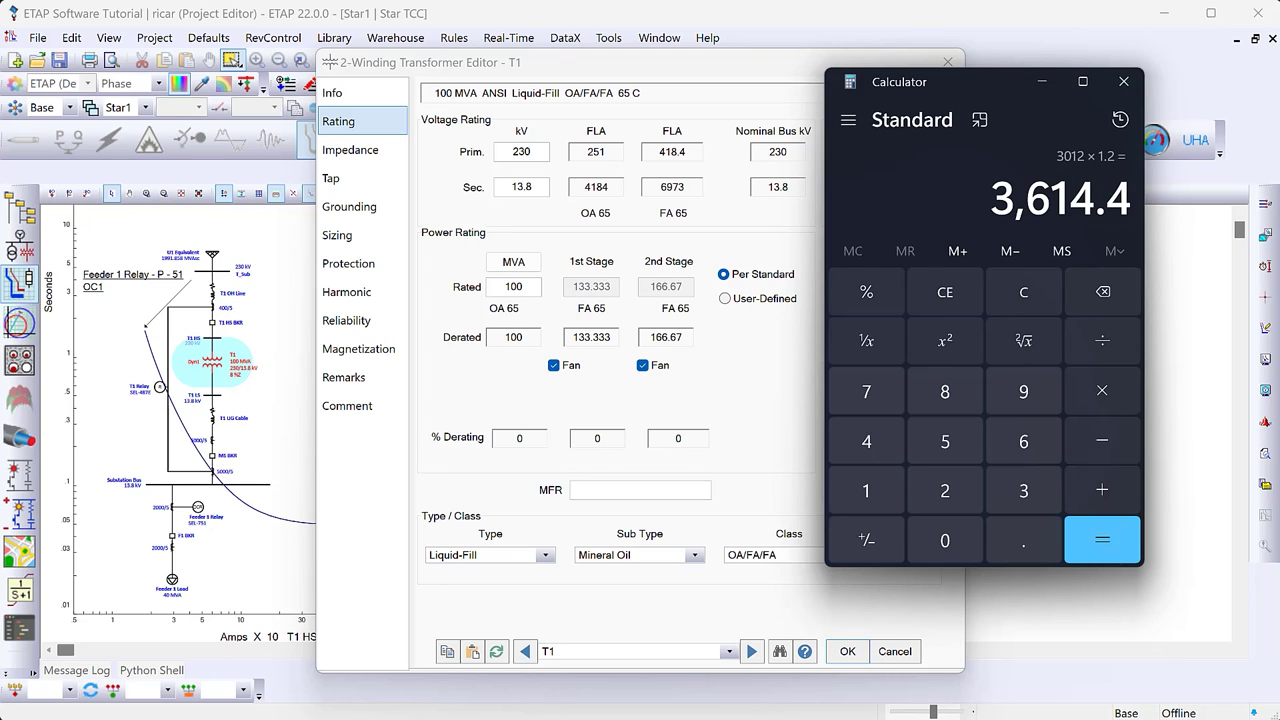
Divide the inrush product by 80 in Calculator, and close both Calculator and transformer T1's editor
text(/)
text(8)
text(0)
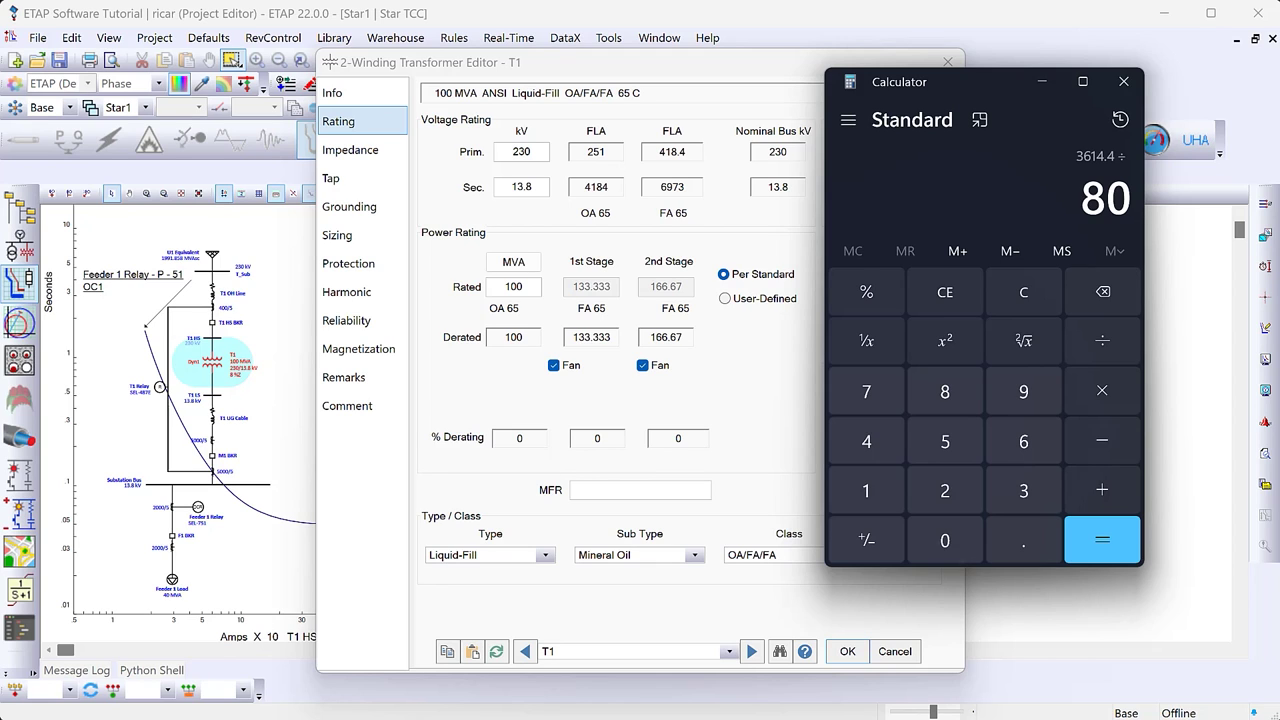
key(Return)
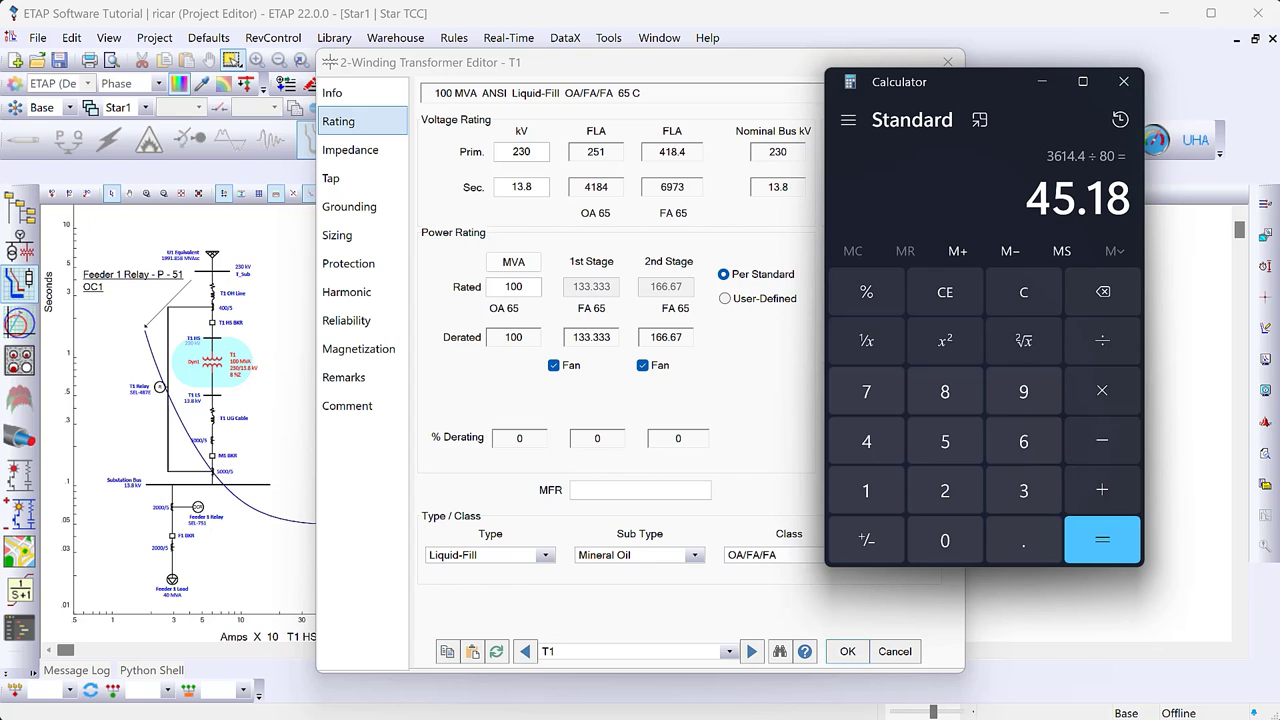
key(ctrl+h)
key(alt+F4)
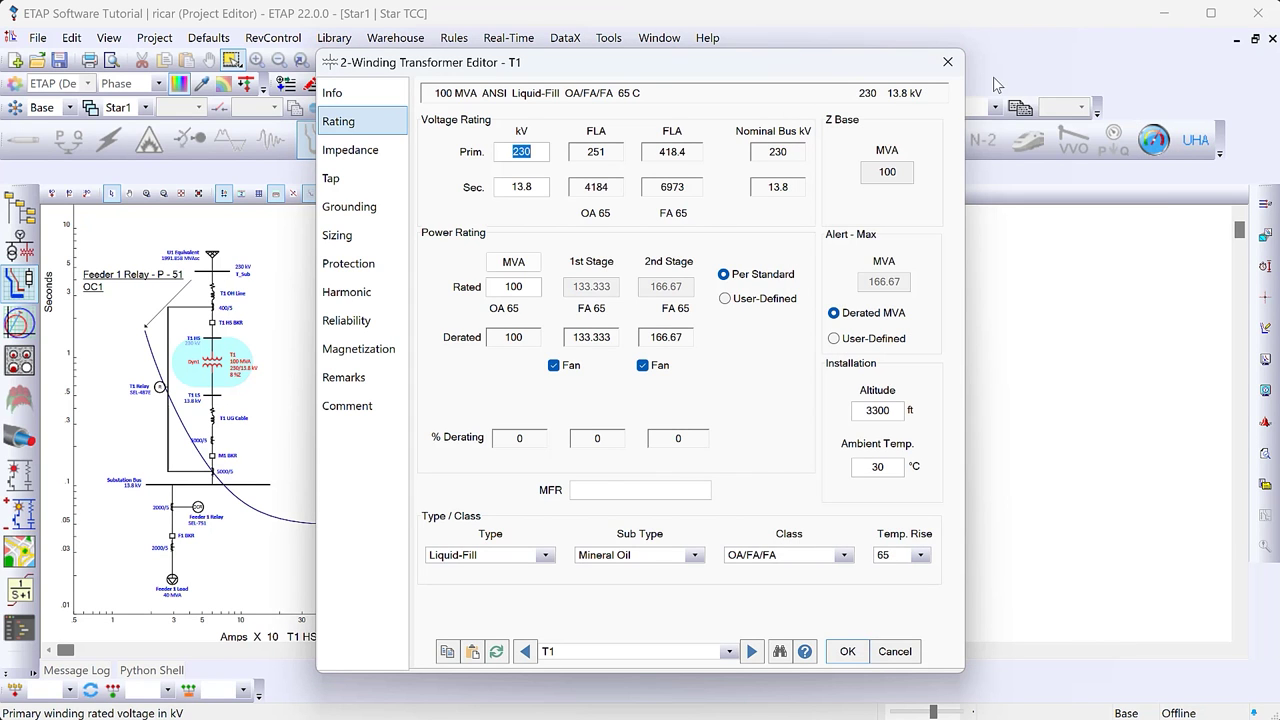
click(947, 61)
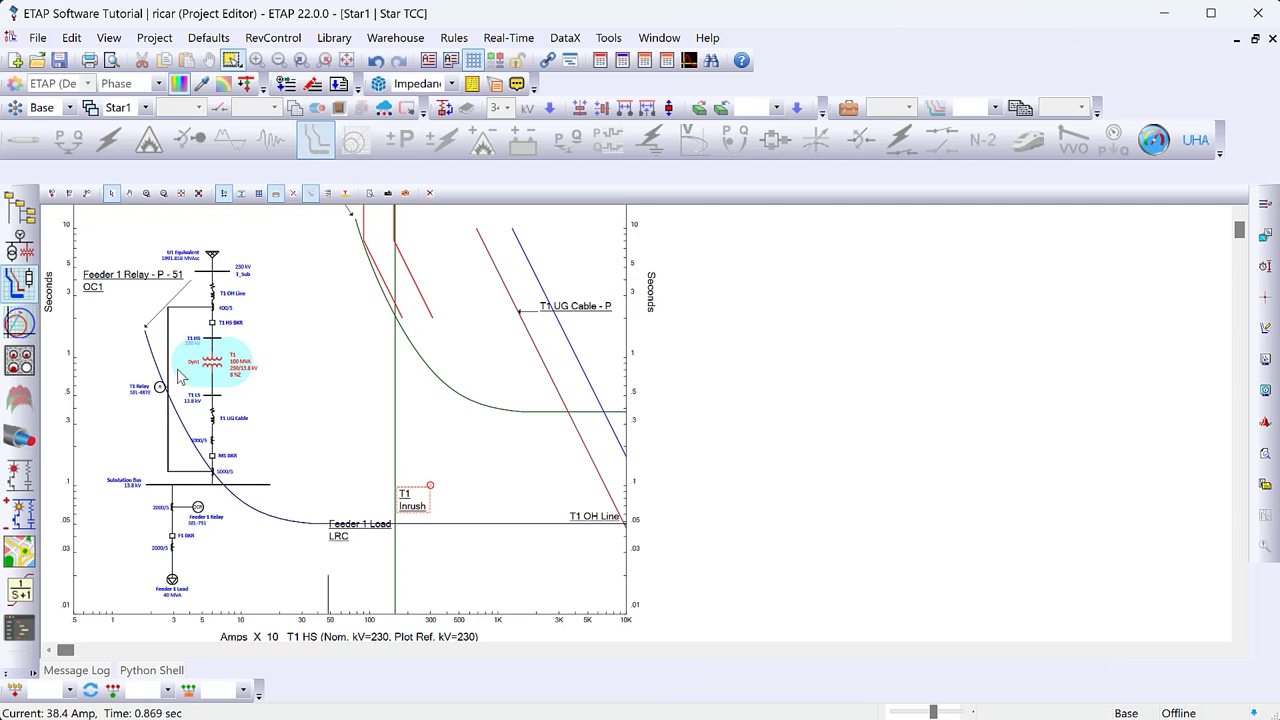
Set T1 Relay's phase instantaneous pickup to 45.18 and move its editor aside to uncover the TCC curves
click(160, 388)
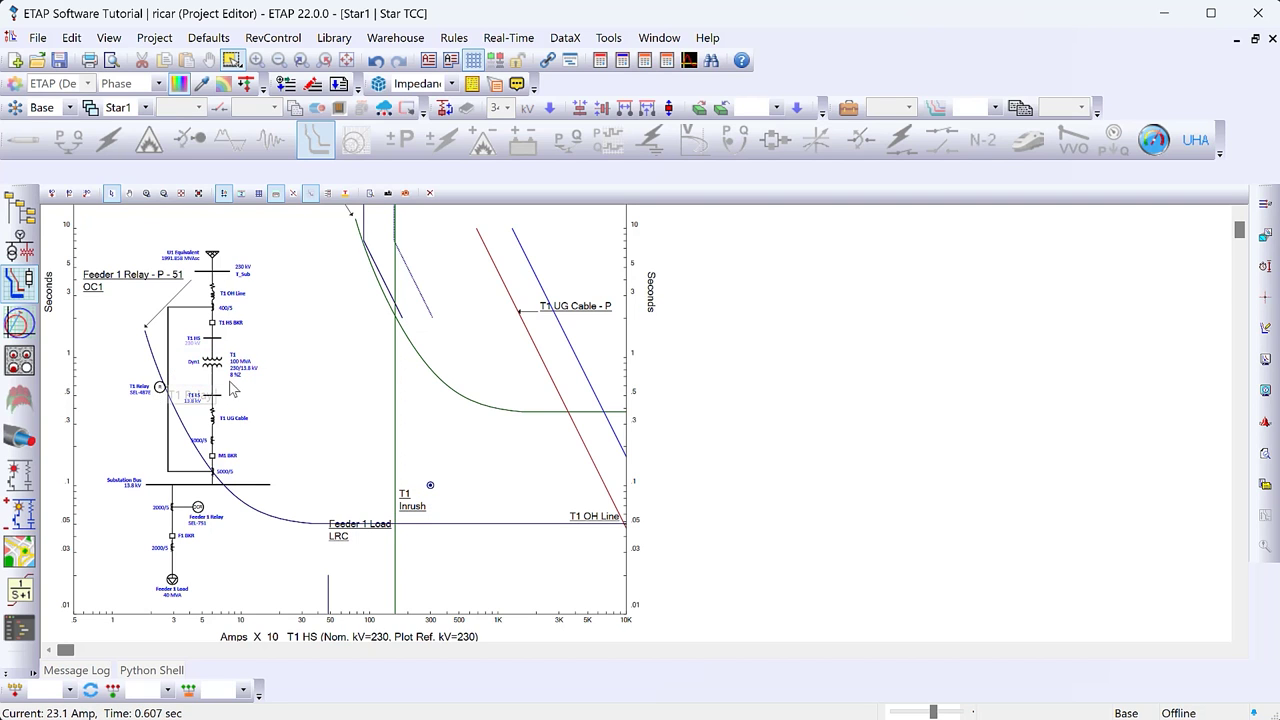
double_click(546, 385)
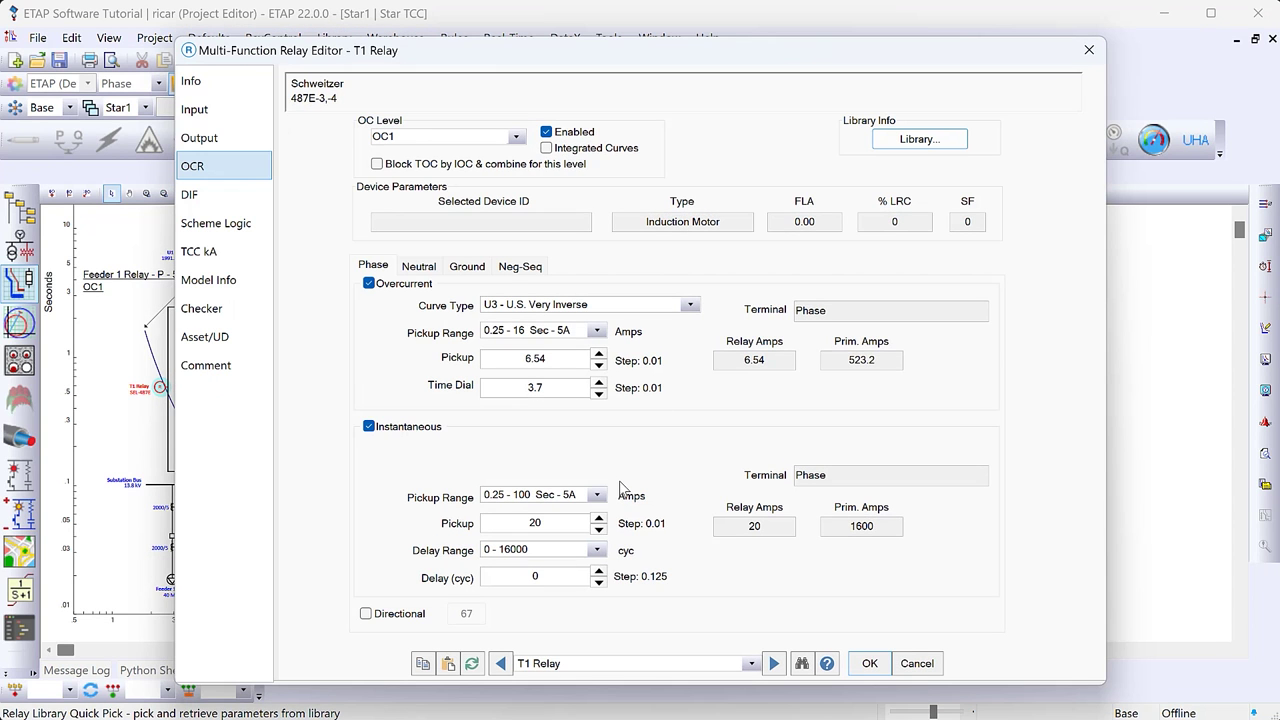
double_click(548, 521)
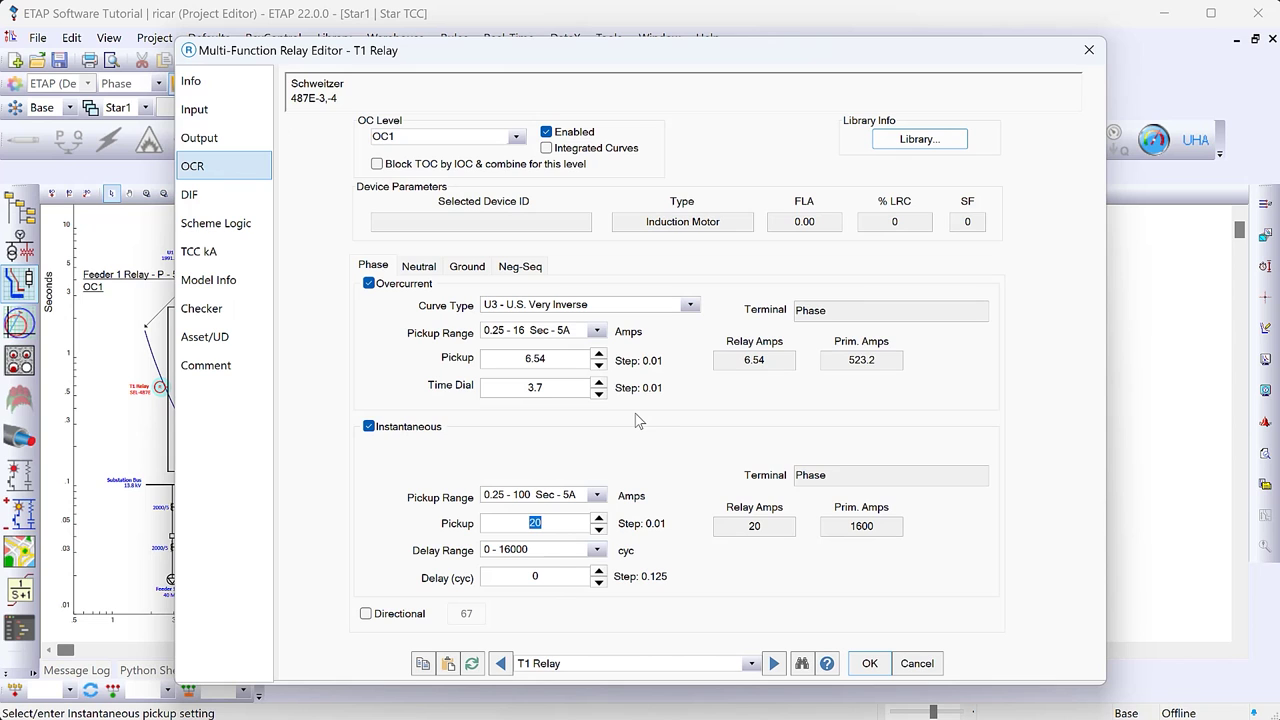
text(45.)
text(18)
drag(638, 62, 949, 52)
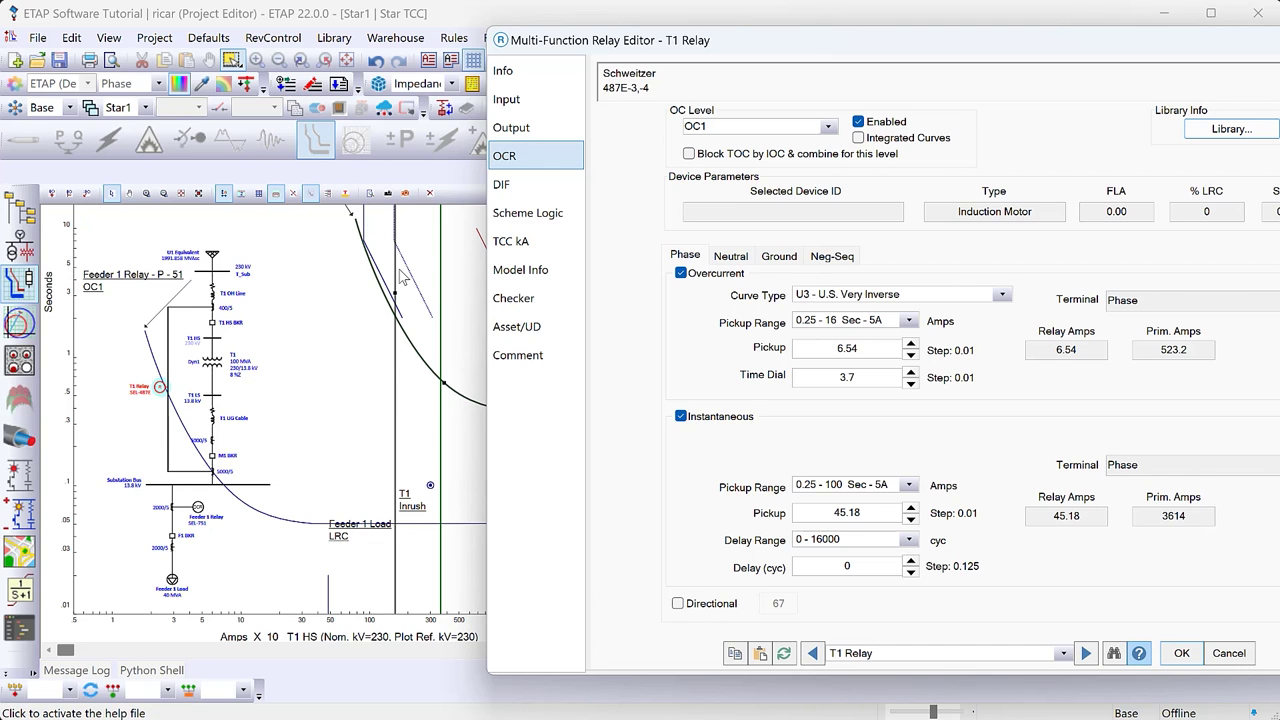
Enable Block TOC by IOC & combine for T1 Relay's OC1 level and accept the relay settings
click(688, 153)
drag(920, 51, 700, 48)
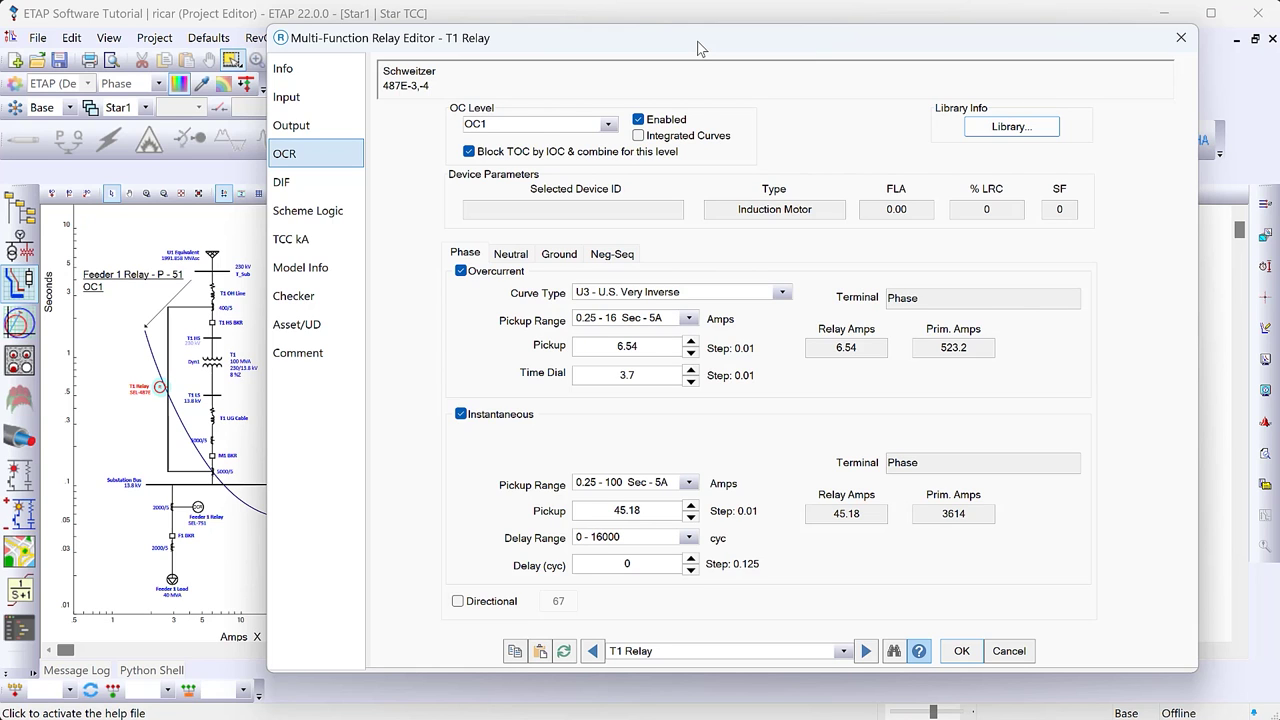
click(962, 652)
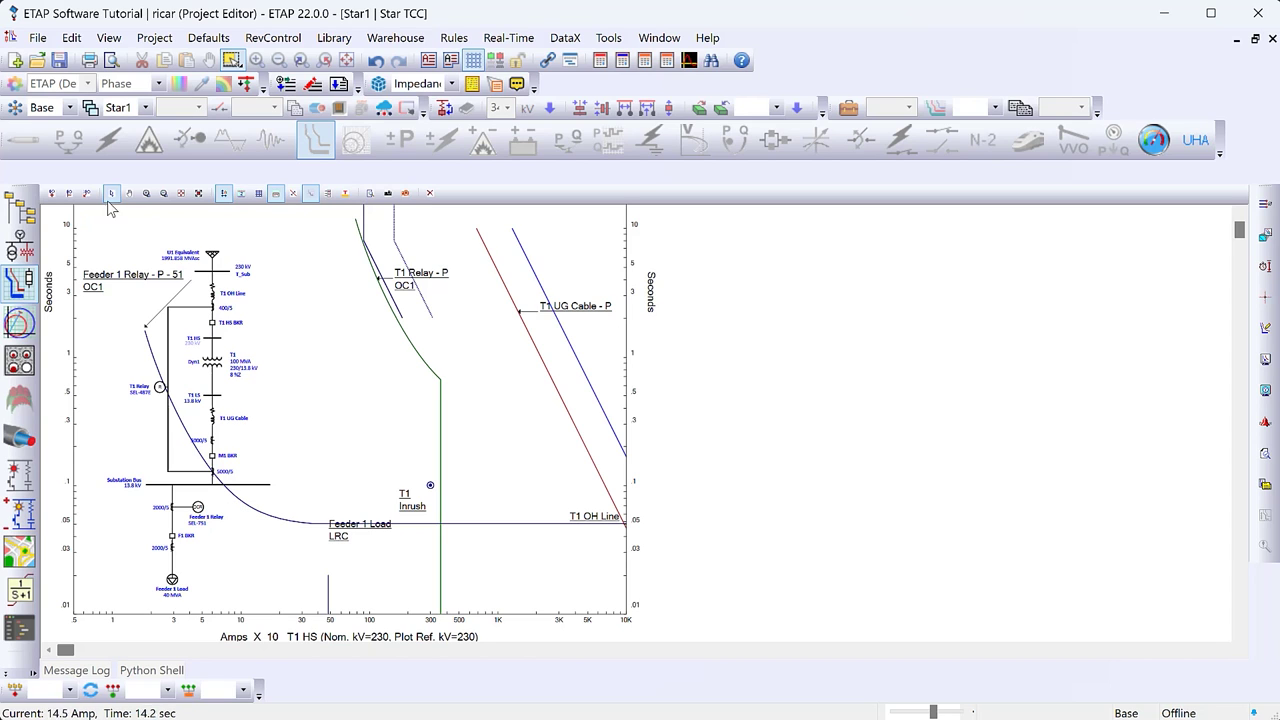
Enlarge the one-line diagram on the TCC plot and shift it upward until Feeder 1 Load fits in view
click(52, 193)
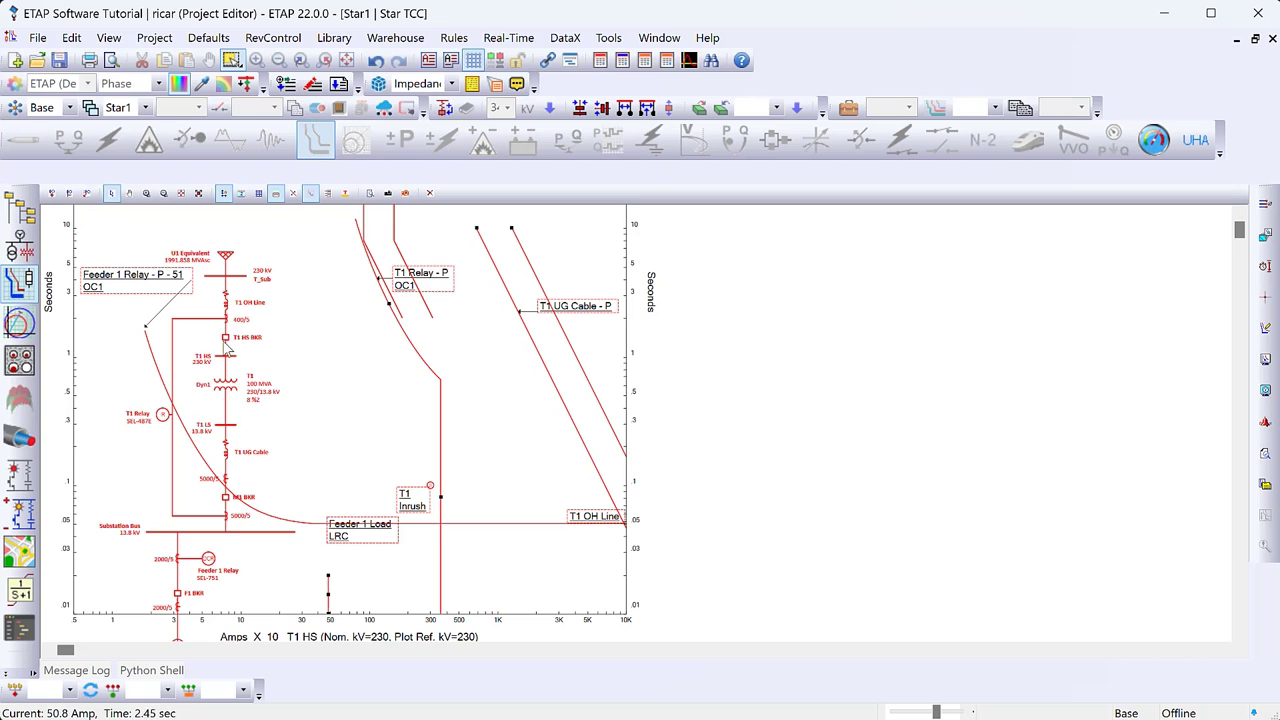
drag(240, 393, 229, 288)
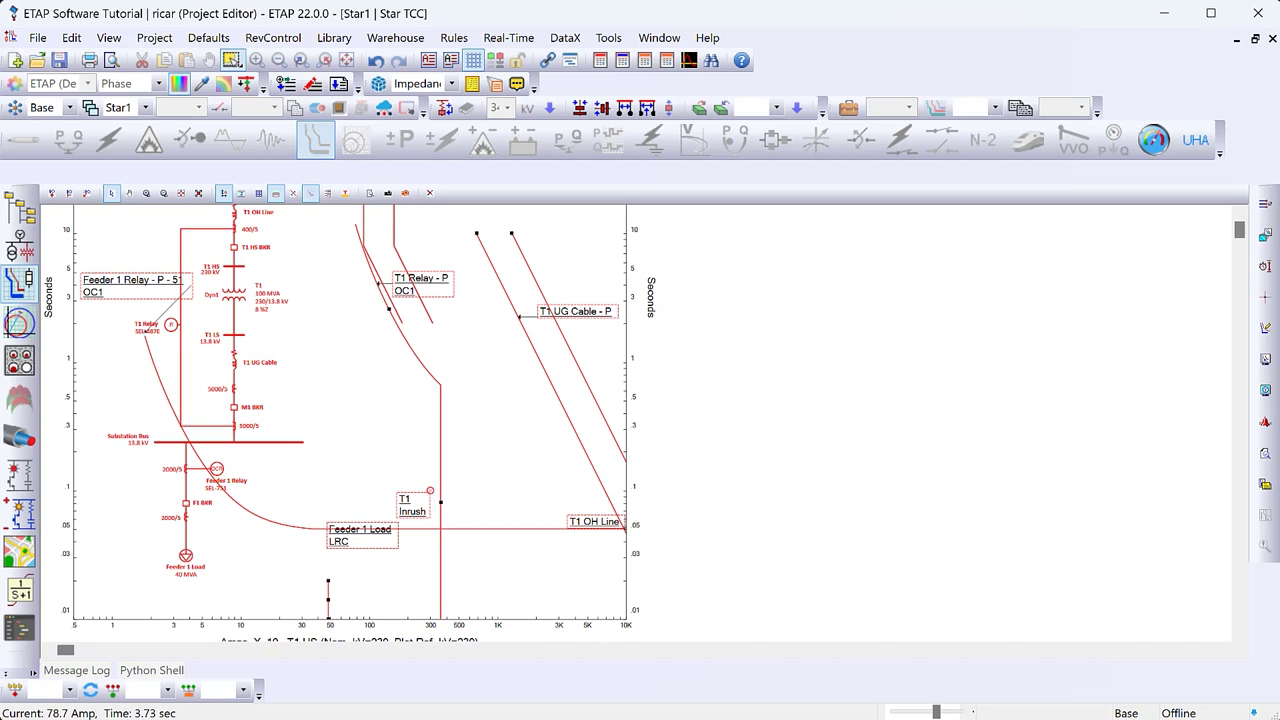
click(300, 354)
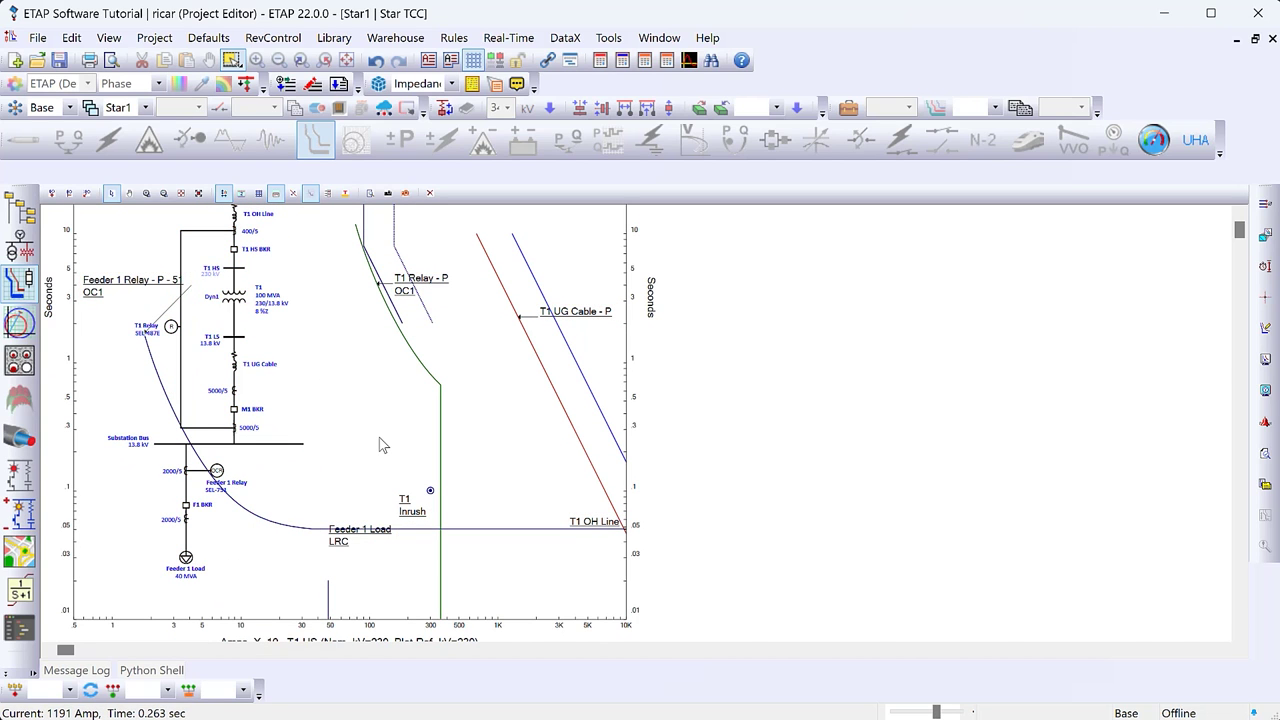
Check Feeder 1 Load's data, switch to Calculator to multiply 1673 by 1.25 and divide by 400, and close it
double_click(195, 568)
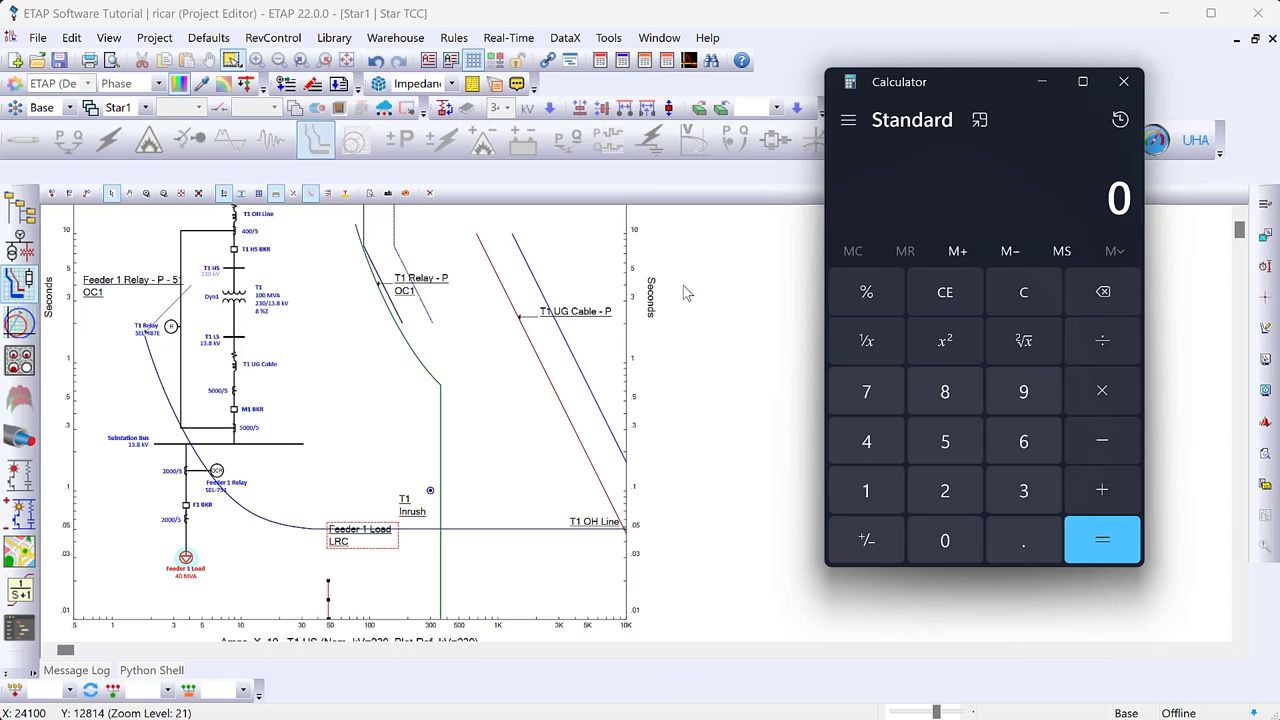
text(1673)
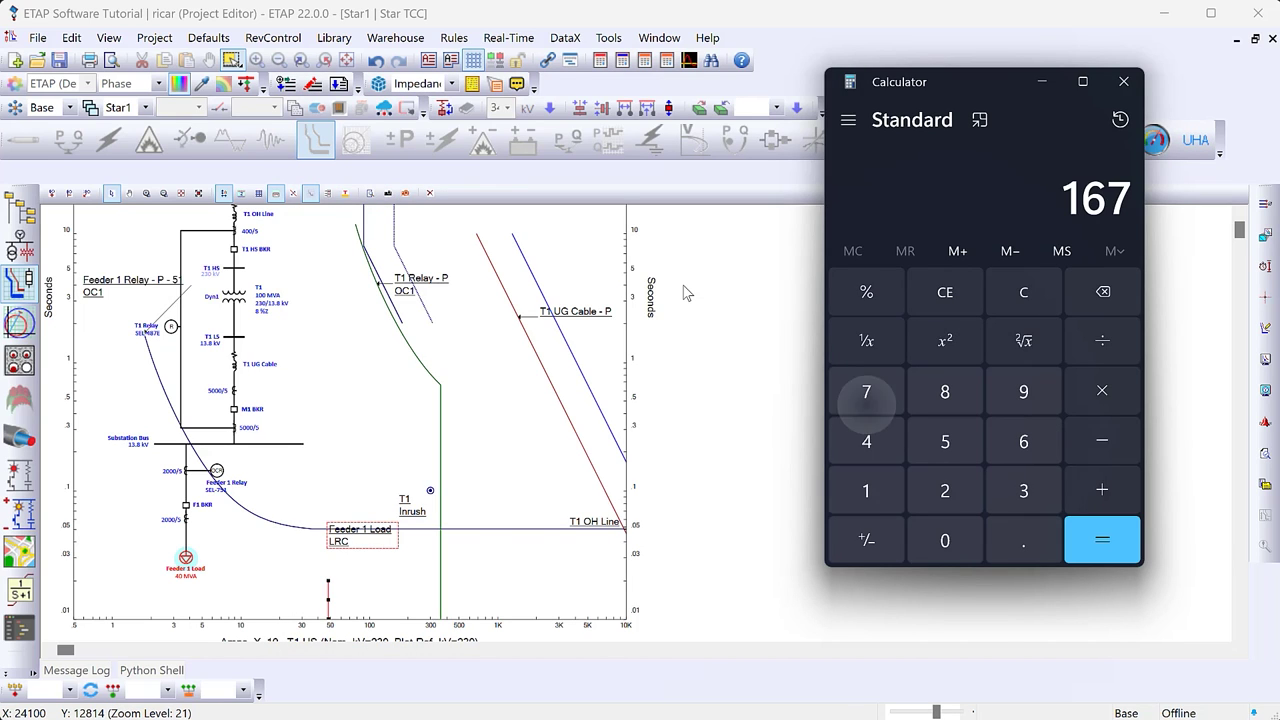
key(asterisk)
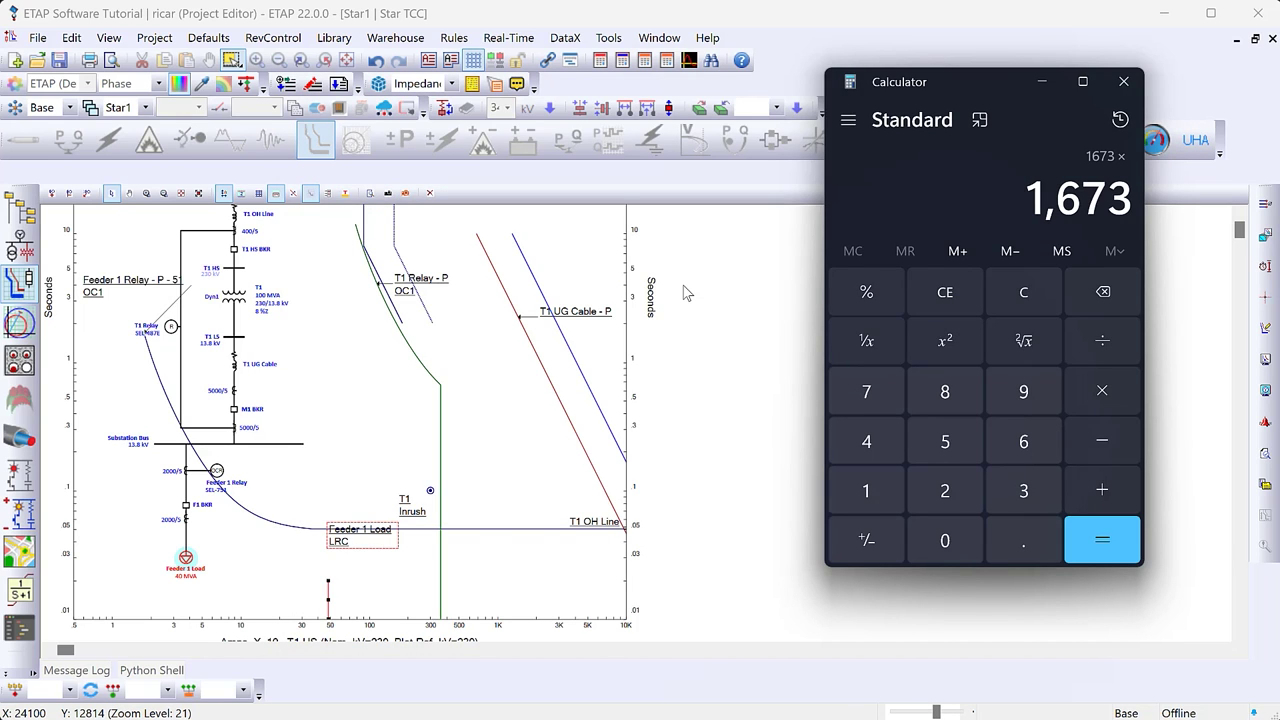
text(1.25)
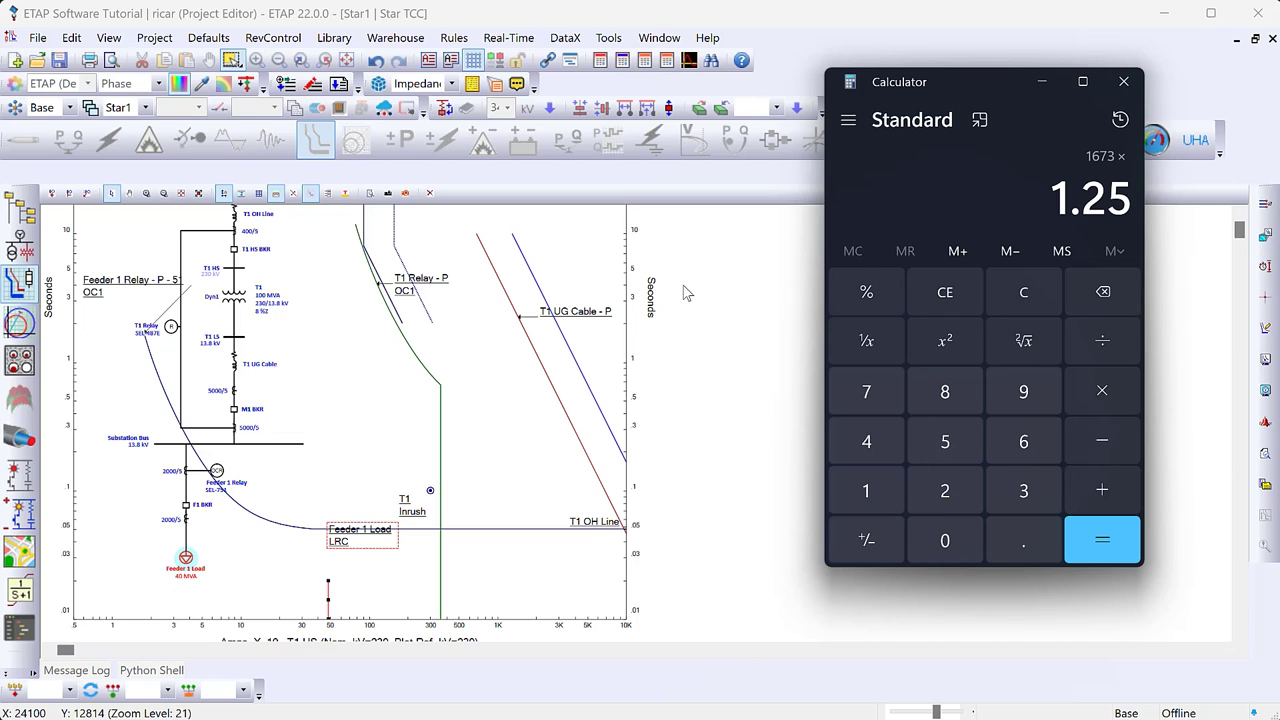
key(Return)
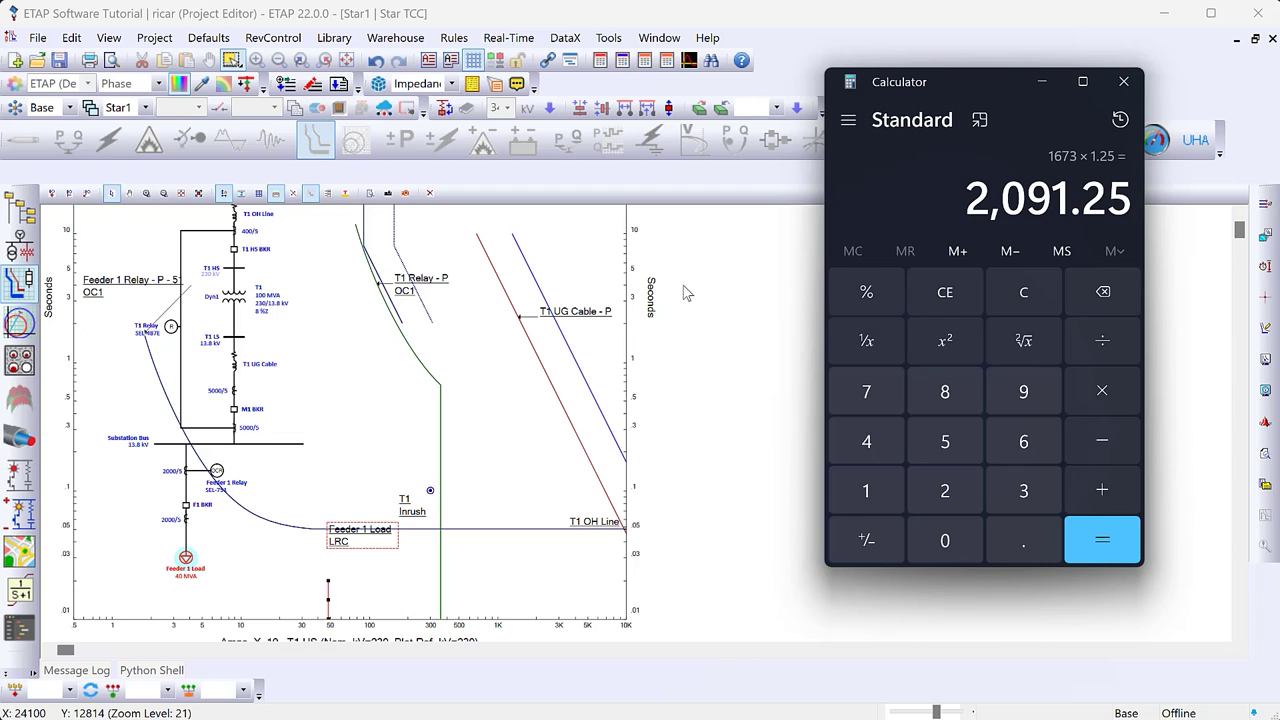
key(slash)
text(400)
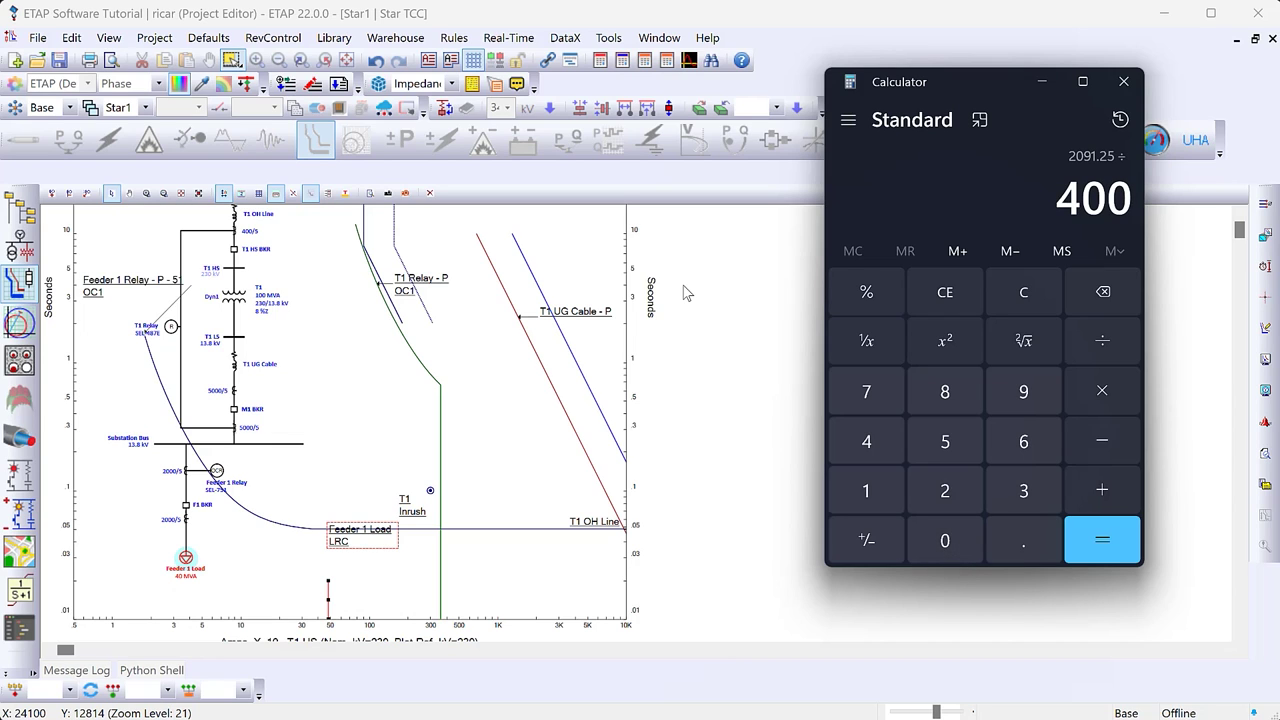
key(Return)
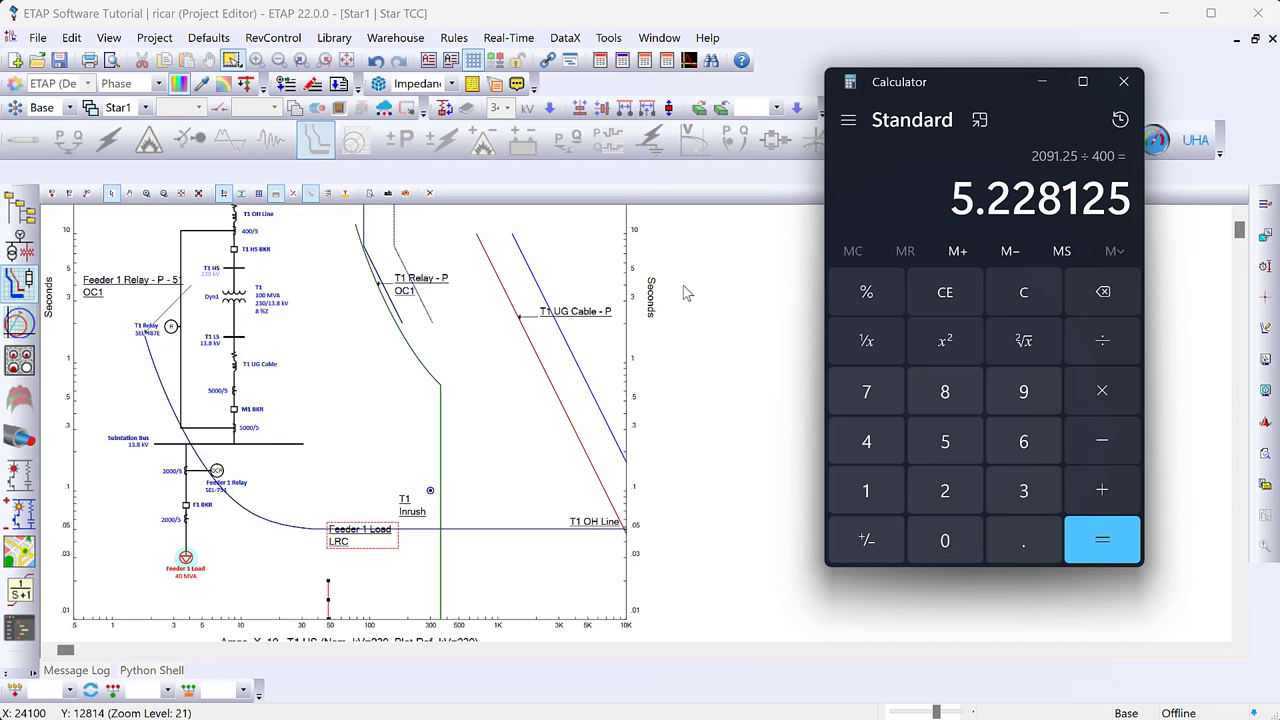
key(alt+F4)
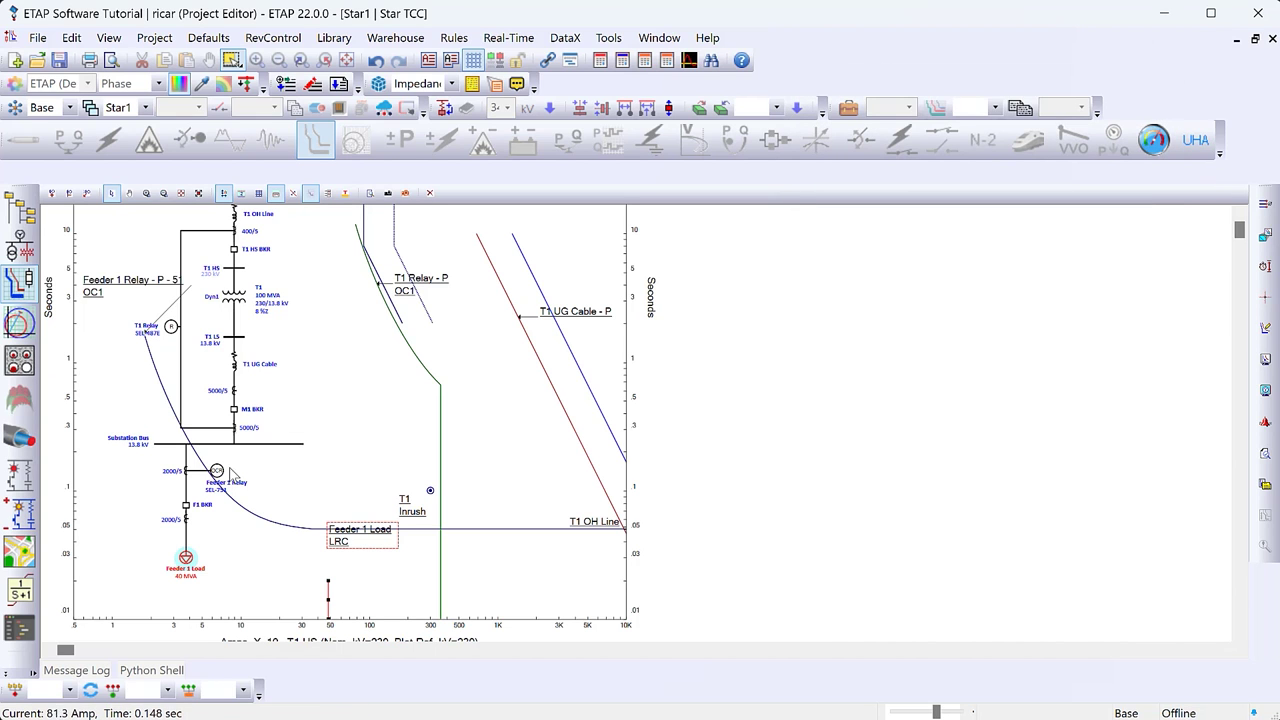
Set Feeder 1 Relay's phase overcurrent pickup to 5.23 and accept the relay settings
double_click(220, 471)
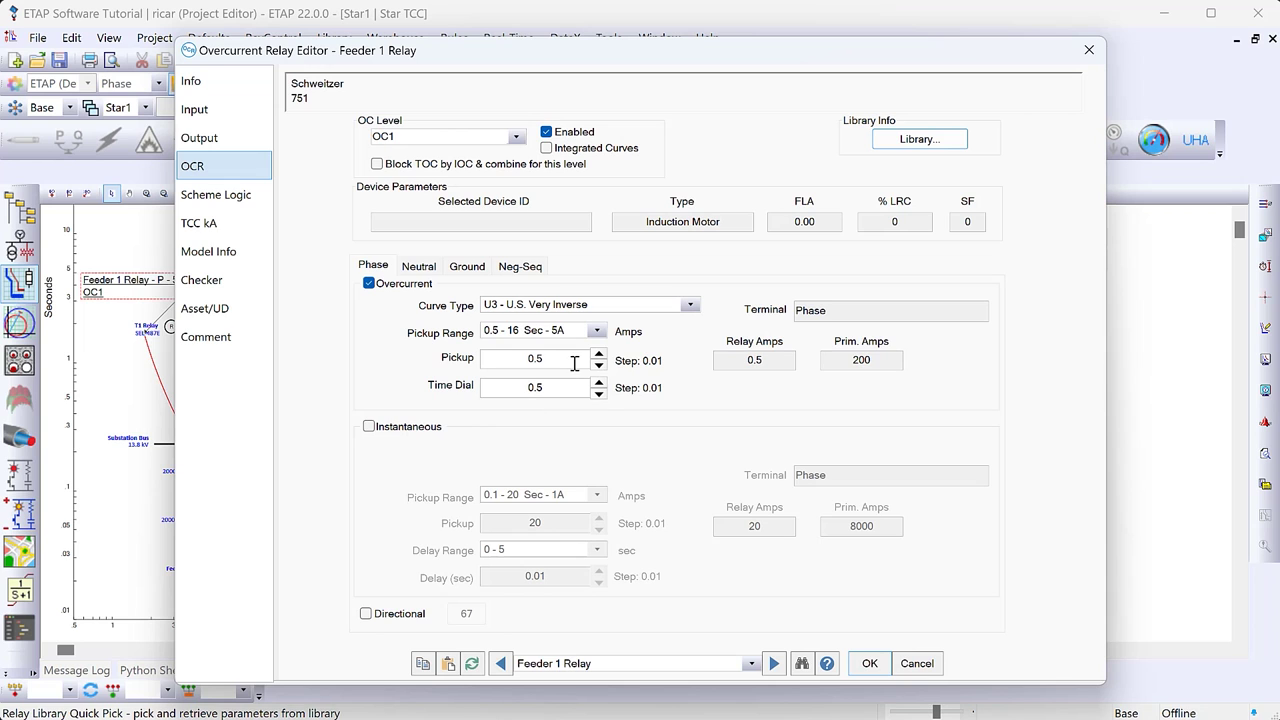
drag(575, 362, 440, 365)
text(5.23)
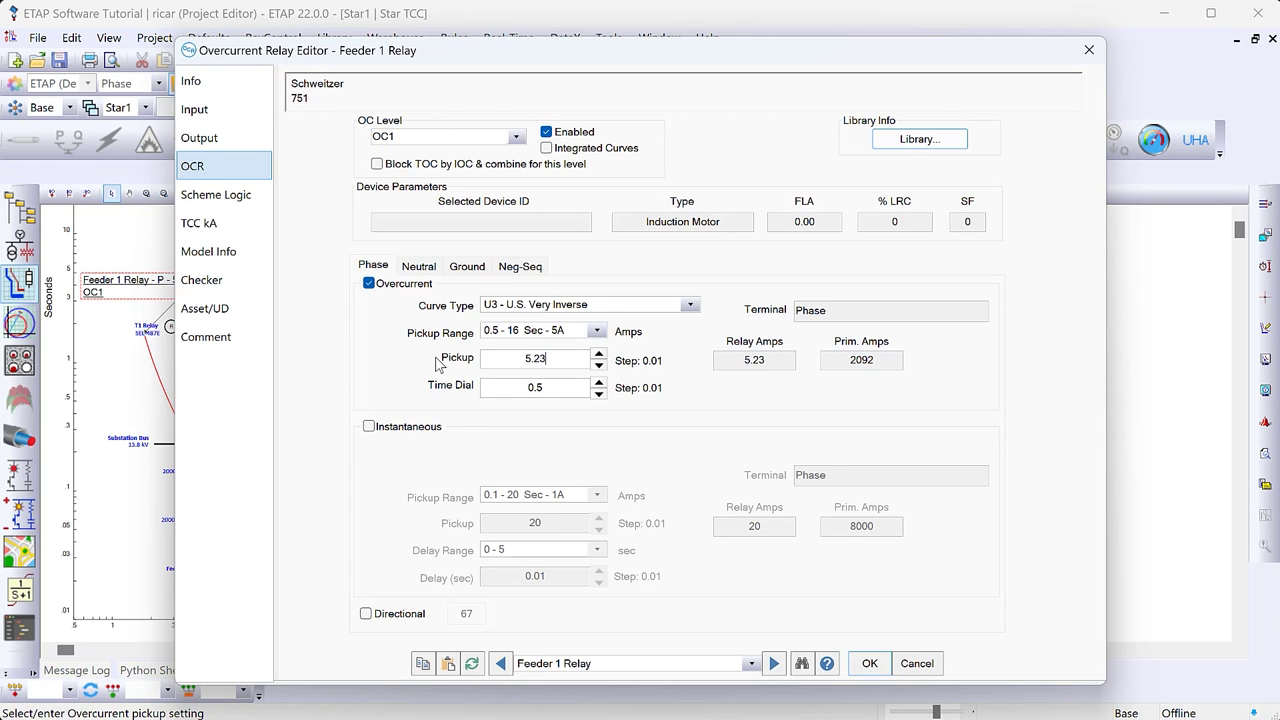
key(Return)
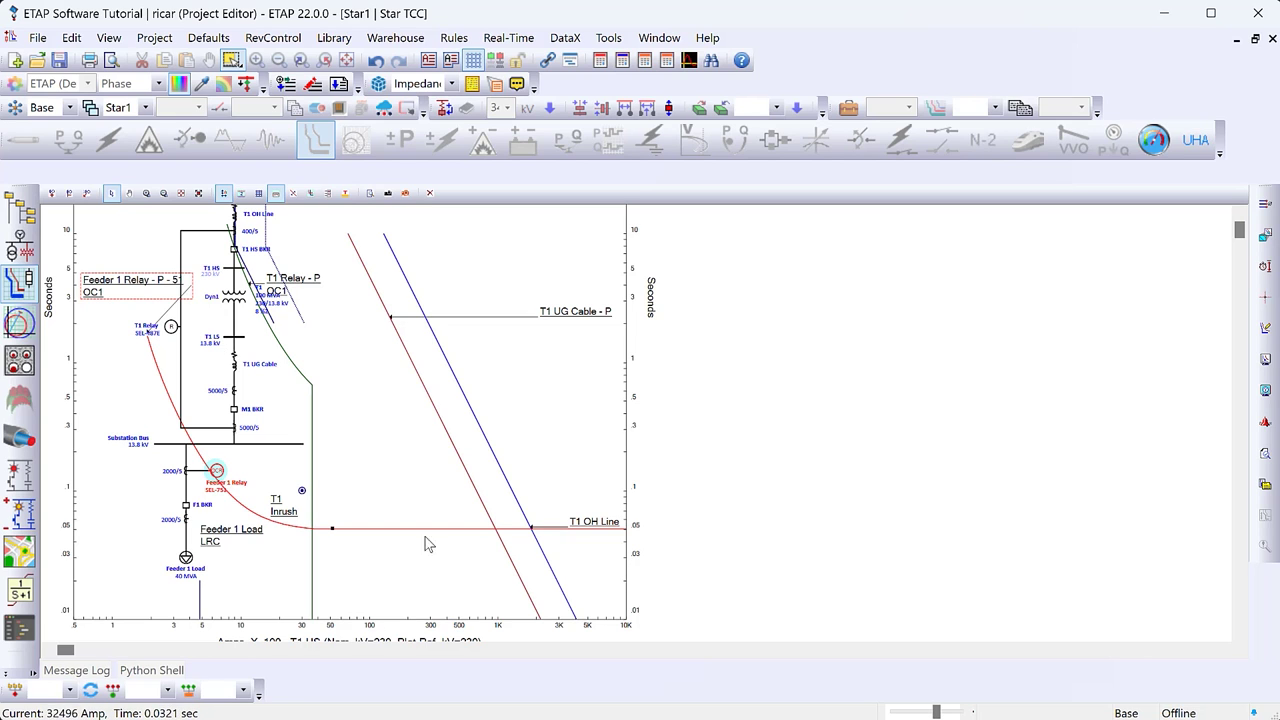
Turn off auto scale for the TCC plot's first X-axis and set its current multiplier to 10
click(513, 291)
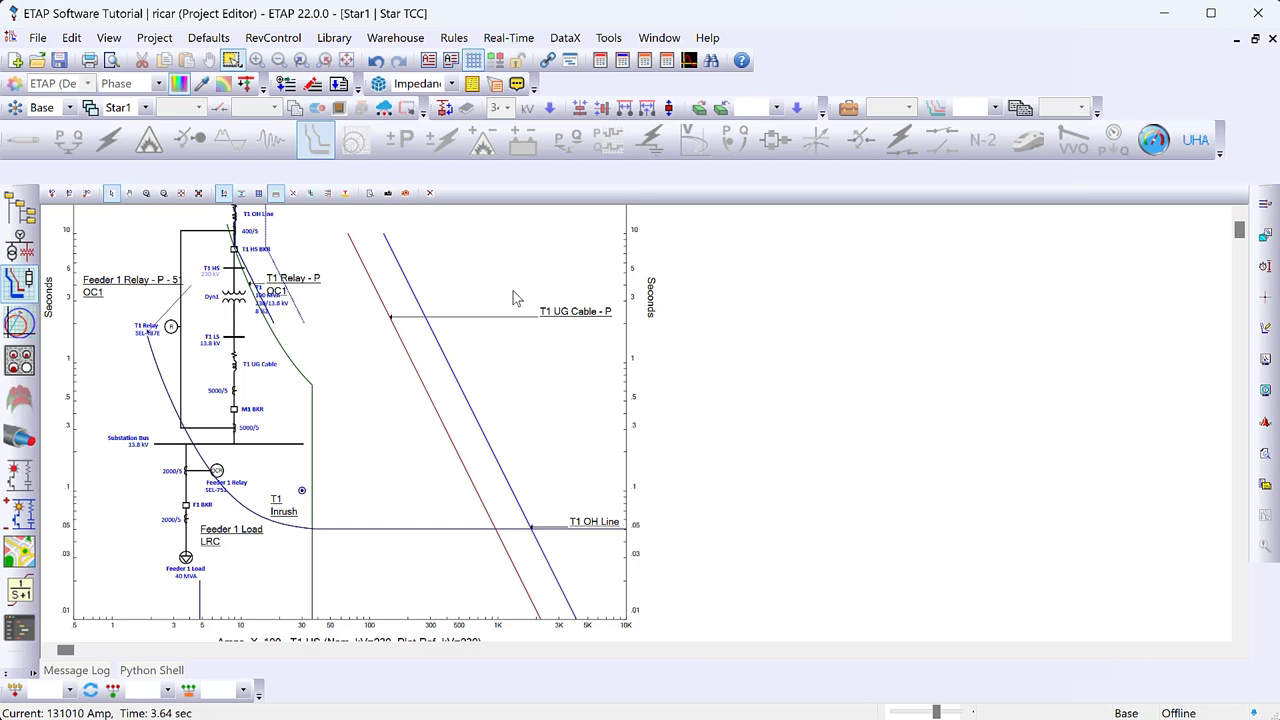
double_click(513, 291)
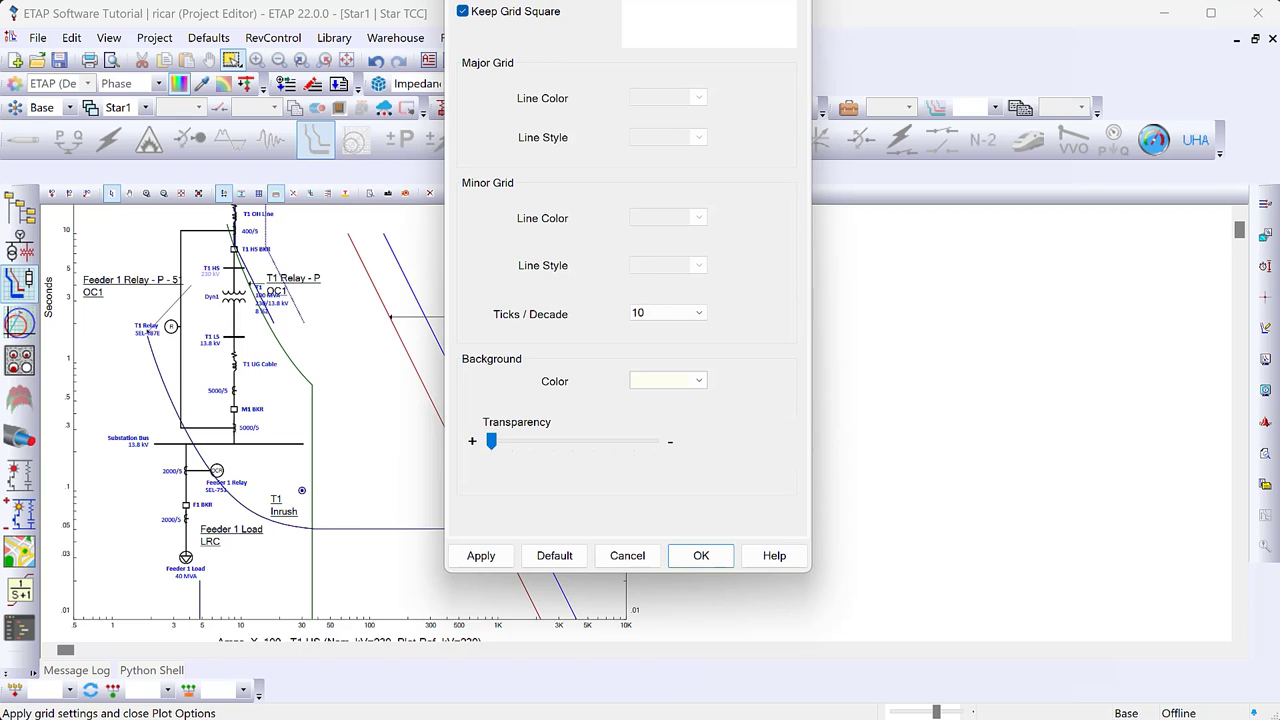
click(567, 58)
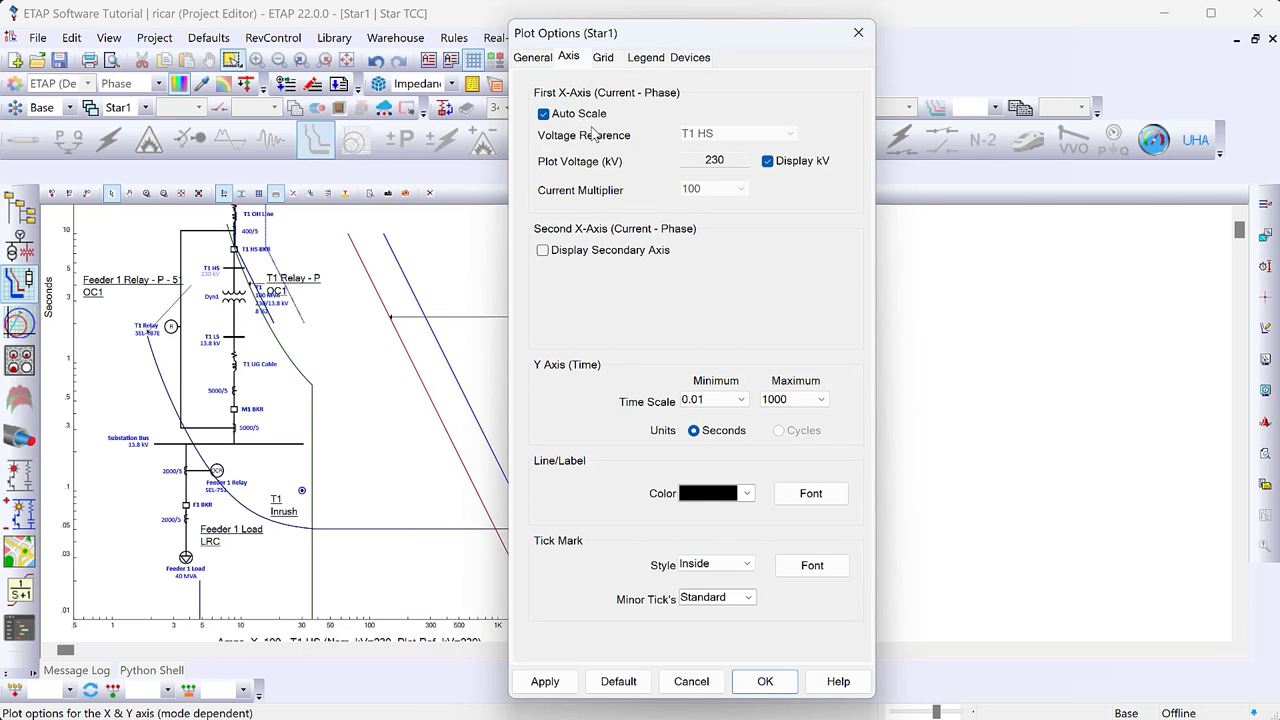
click(543, 114)
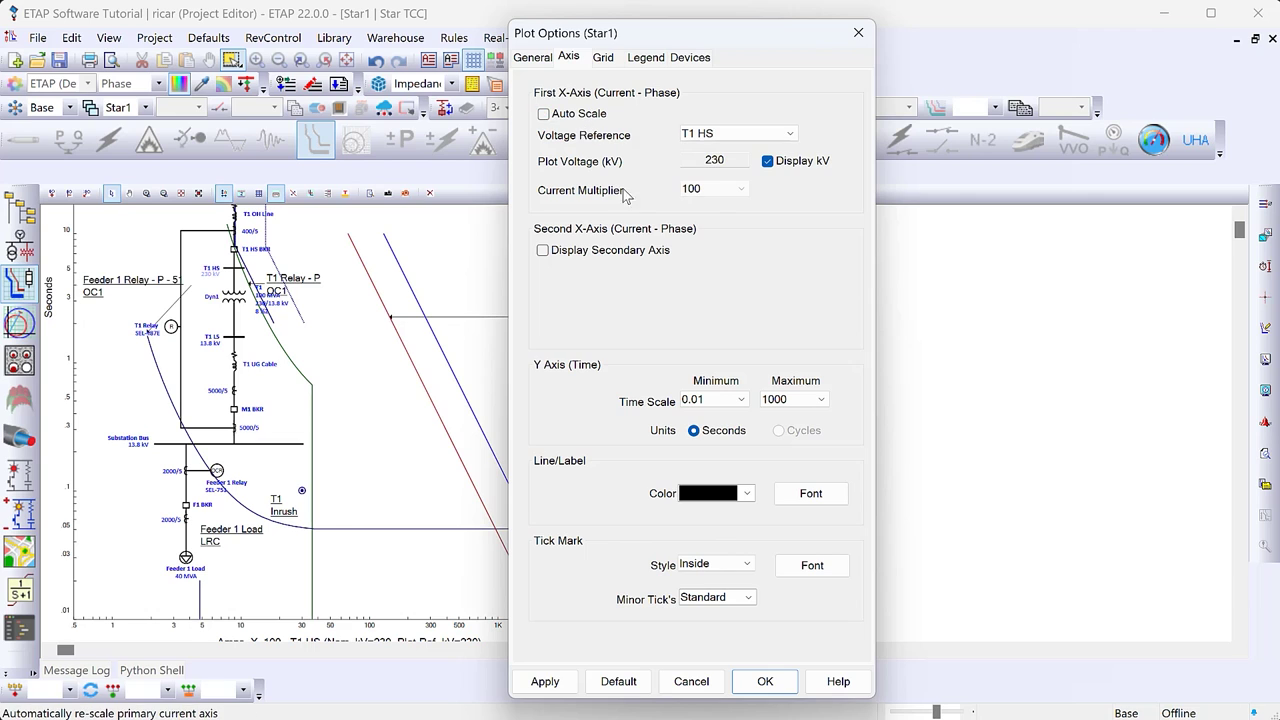
click(728, 190)
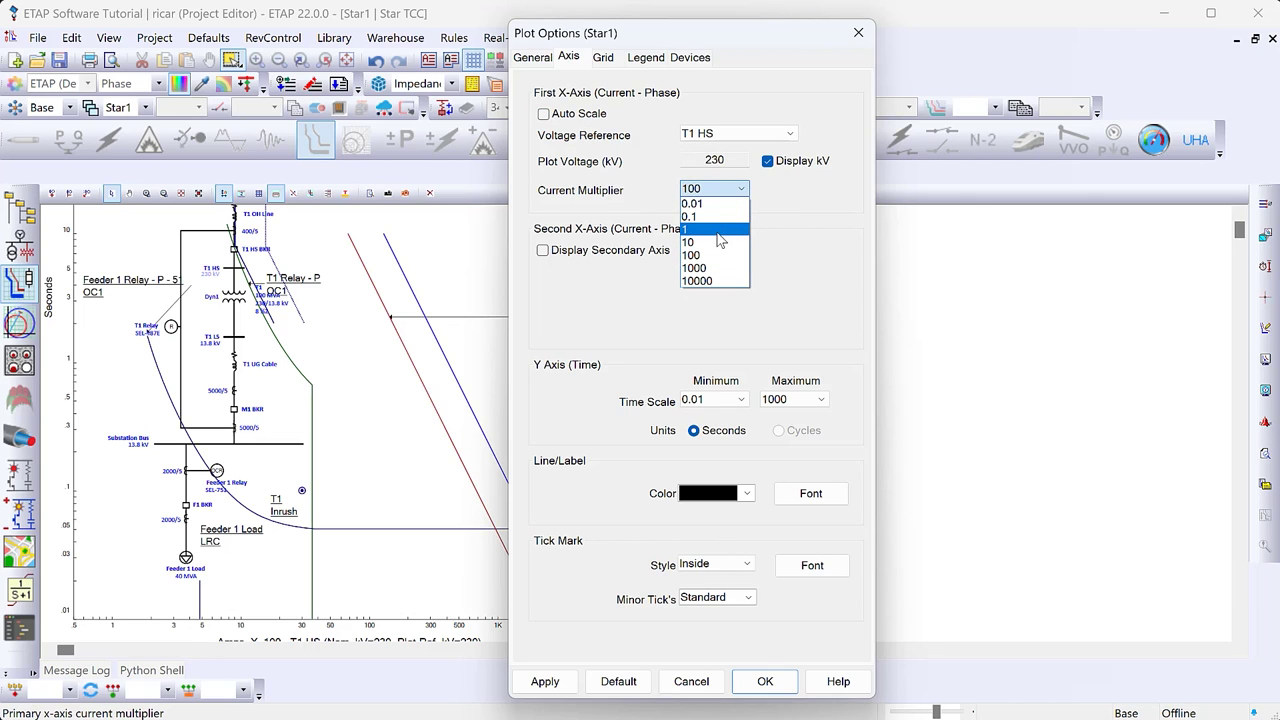
click(717, 242)
click(545, 681)
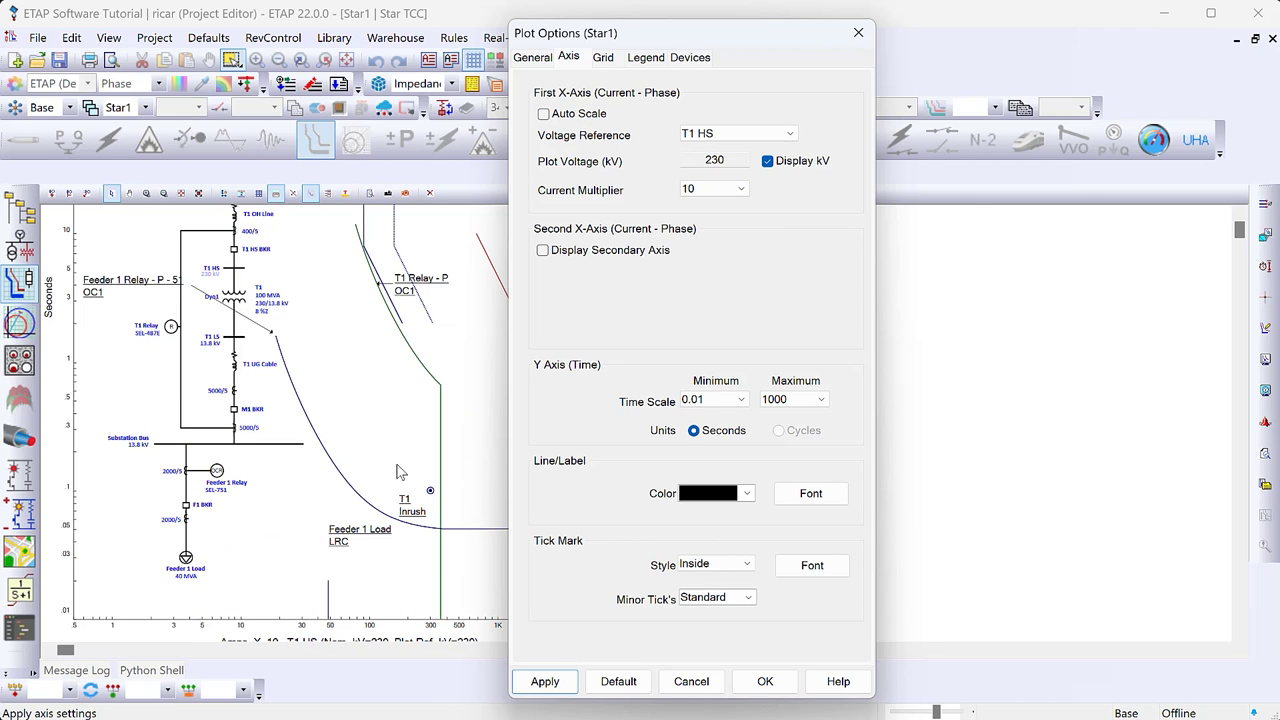
click(765, 681)
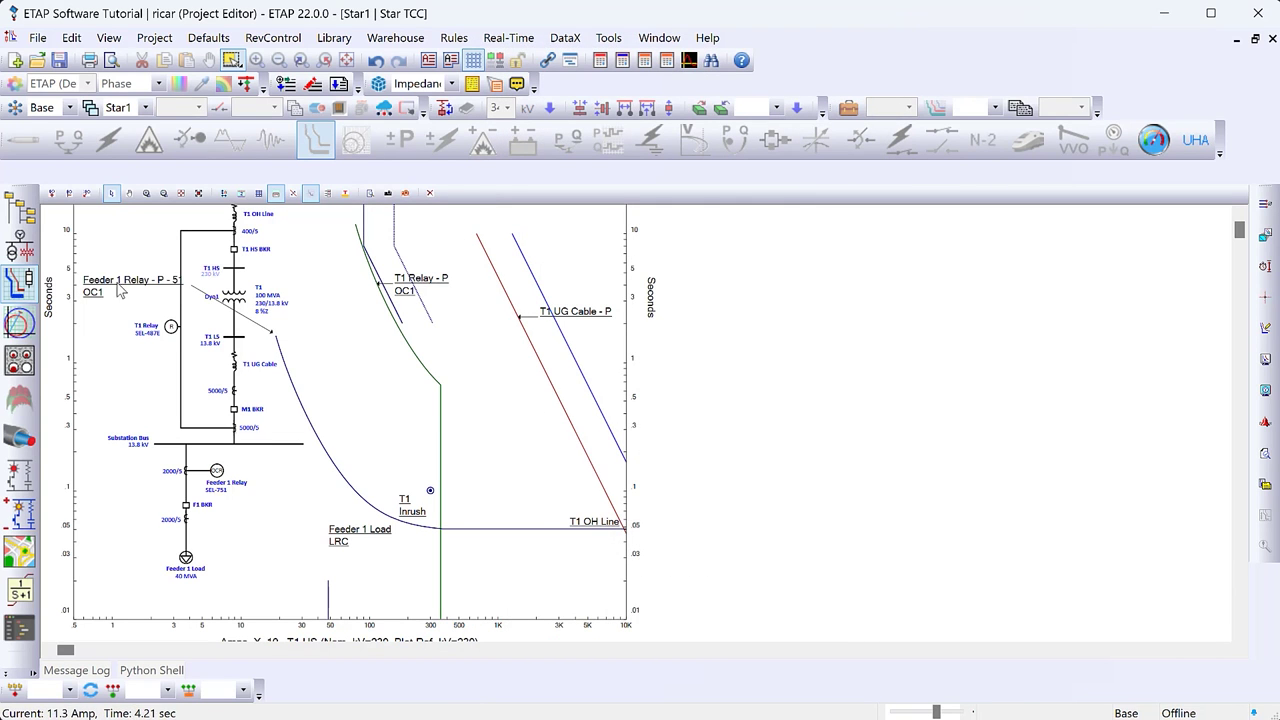
Move the Feeder 1 Relay - P - 51 label off the one-line diagram to the open area beside its curve
drag(118, 289, 536, 424)
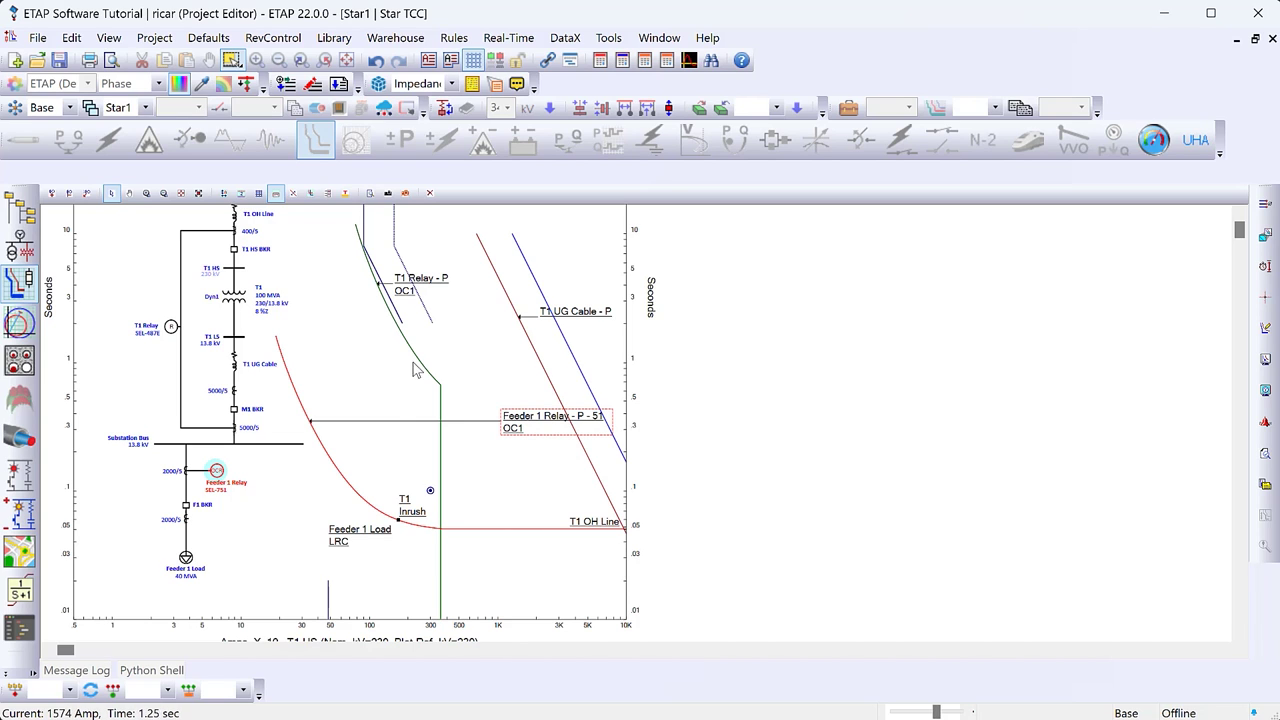
drag(529, 424, 494, 451)
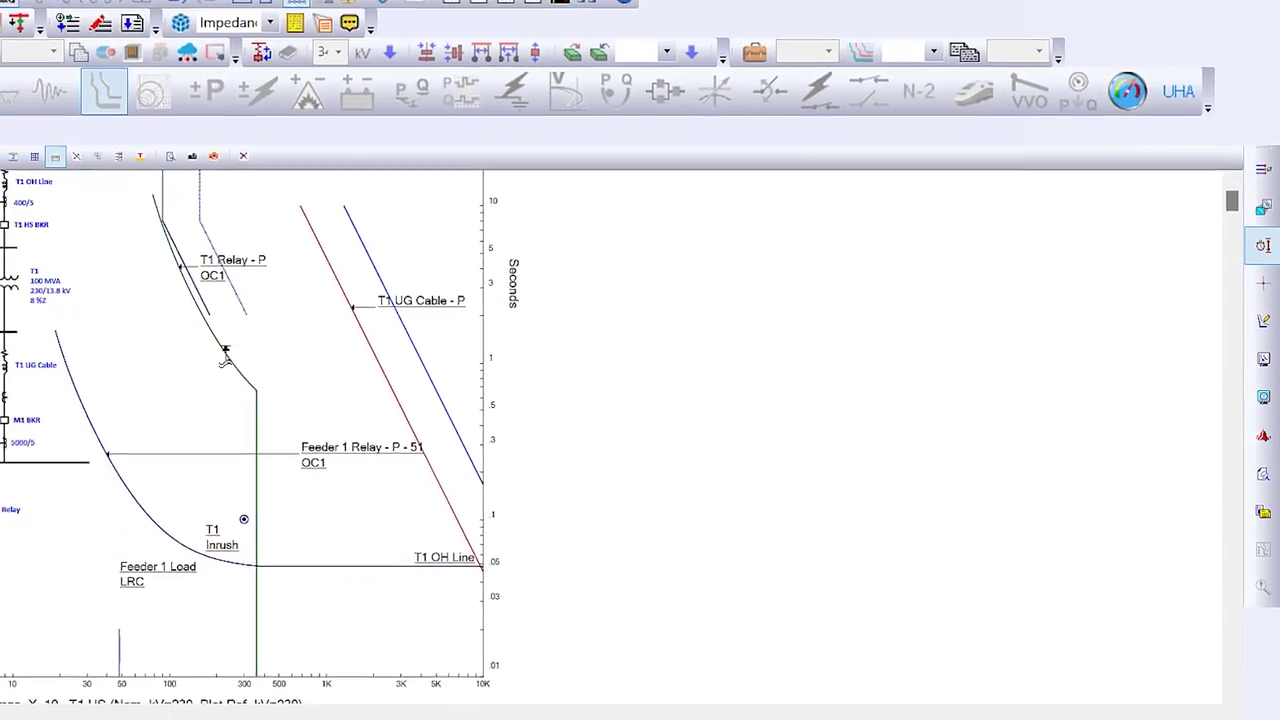
Add a time difference between the T1 Relay and Feeder 1 Relay phase OC1 curves and move its dimension line clear of the T1 UG Cable curve
click(94, 375)
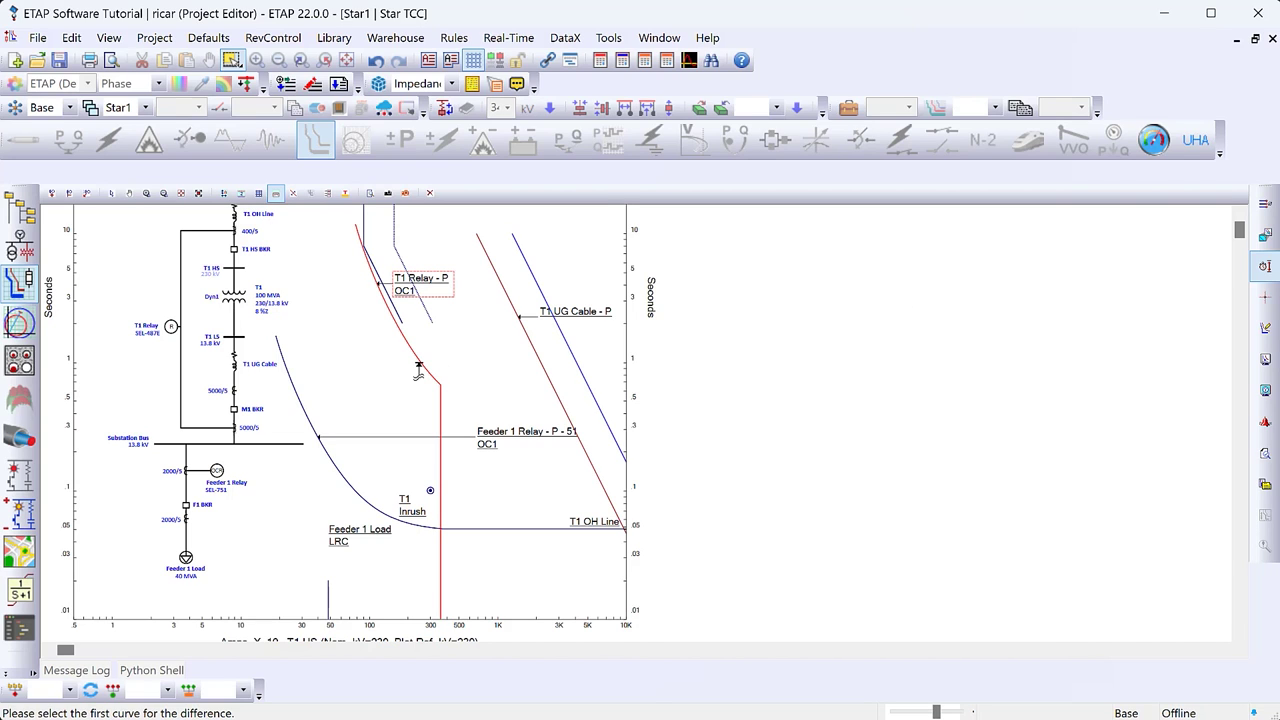
click(419, 370)
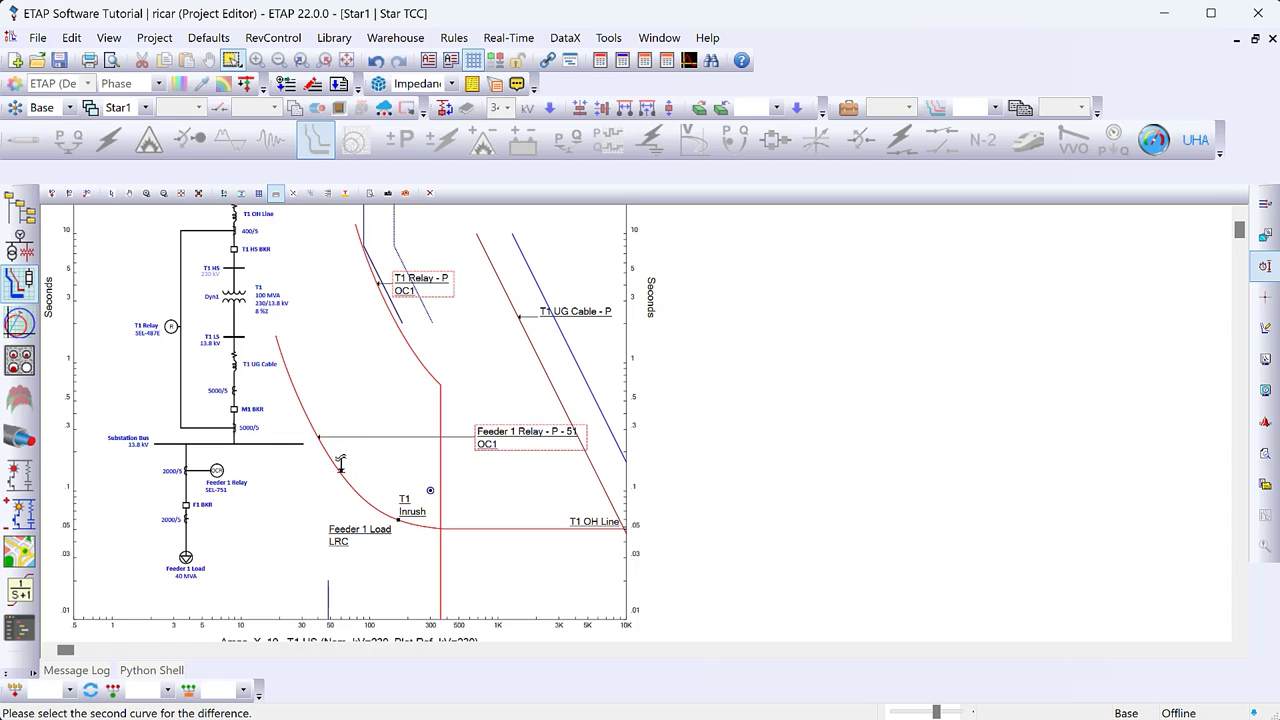
click(340, 462)
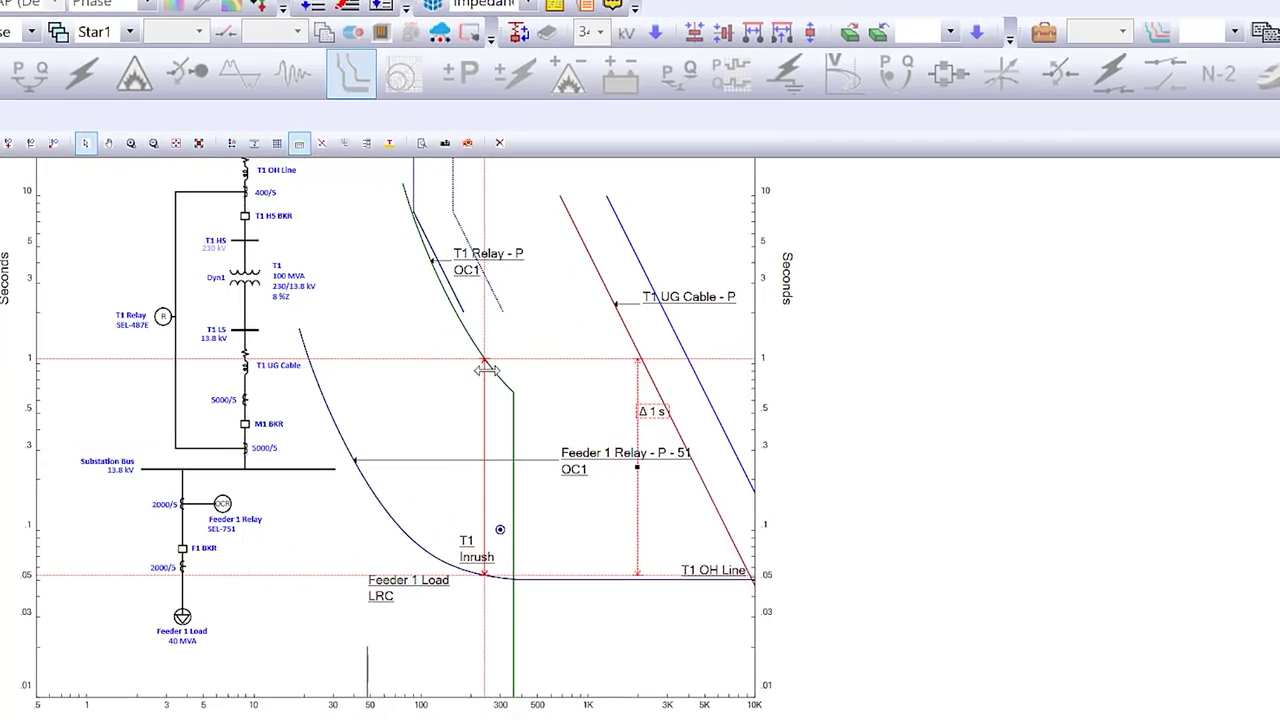
mouse_move(485, 469)
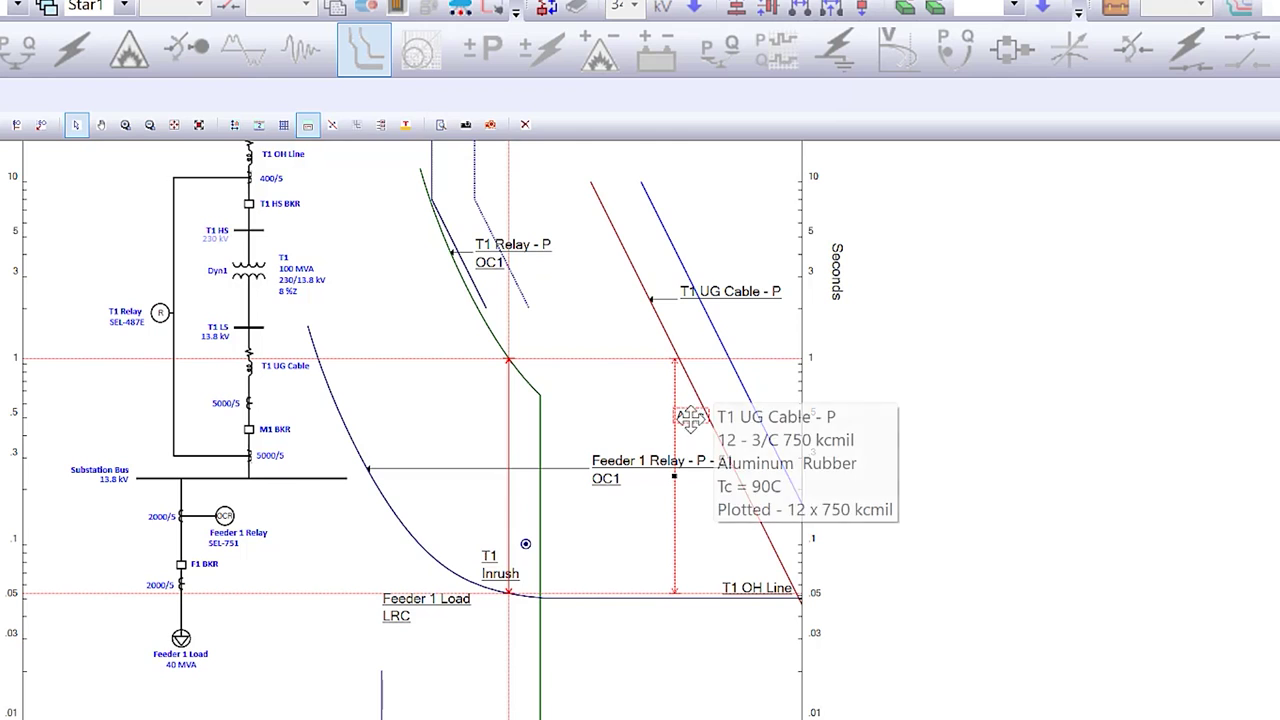
mouse_move(670, 478)
mouse_move(670, 478)
mouse_down()
mouse_move(569, 480)
mouse_move(590, 487)
mouse_up()
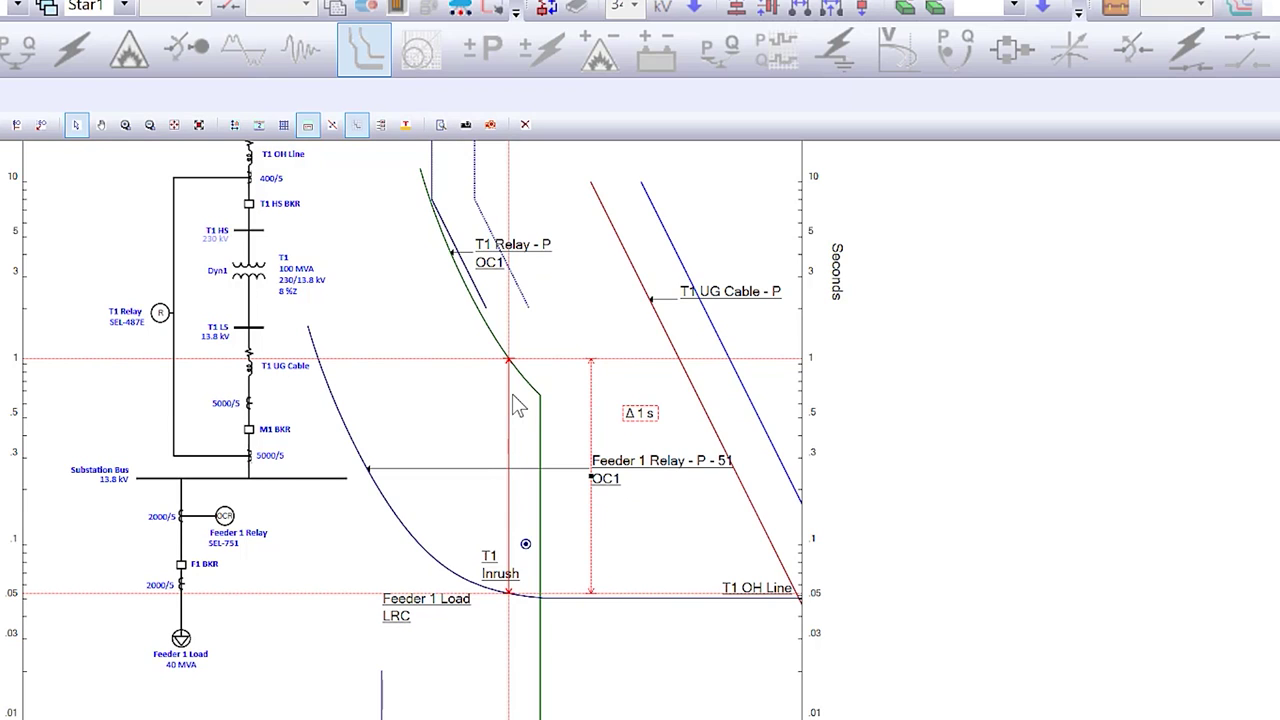
Shift the time-difference marker along the relay curves to the current where the T1 Relay curve drops vertically
drag(509, 400, 491, 395)
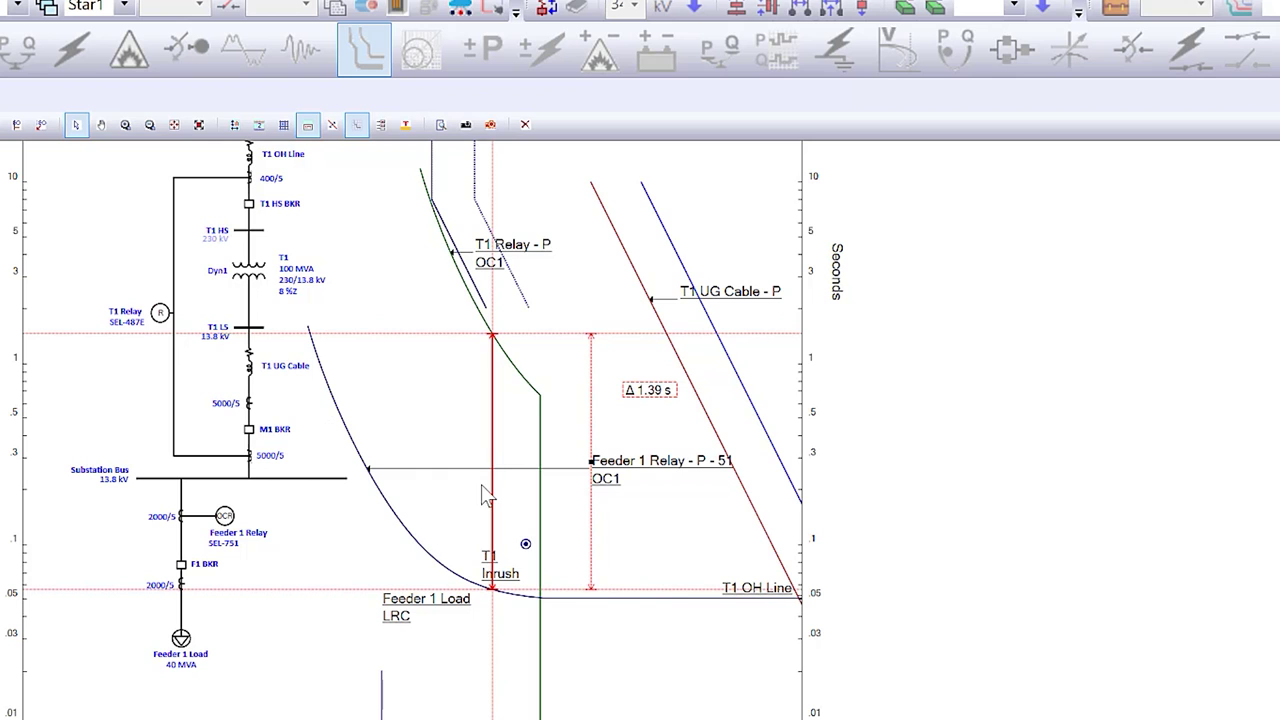
drag(491, 405, 506, 424)
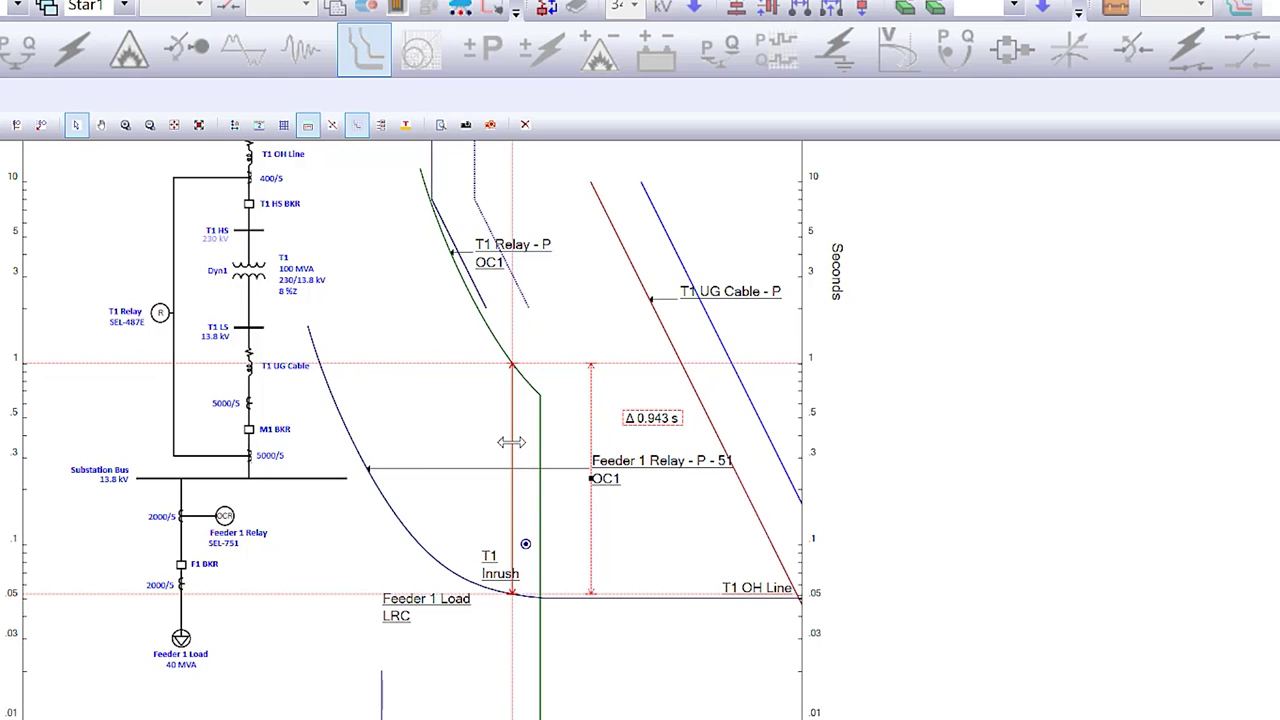
mouse_move(511, 442)
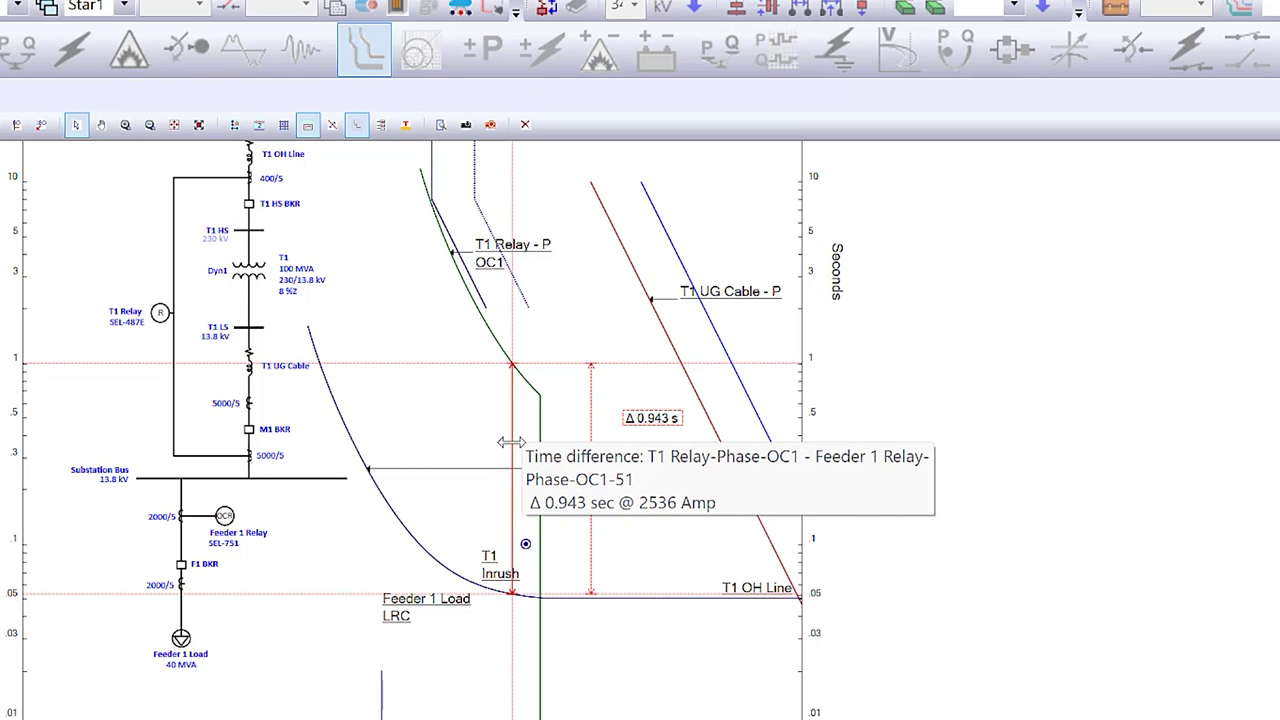
drag(511, 442, 537, 438)
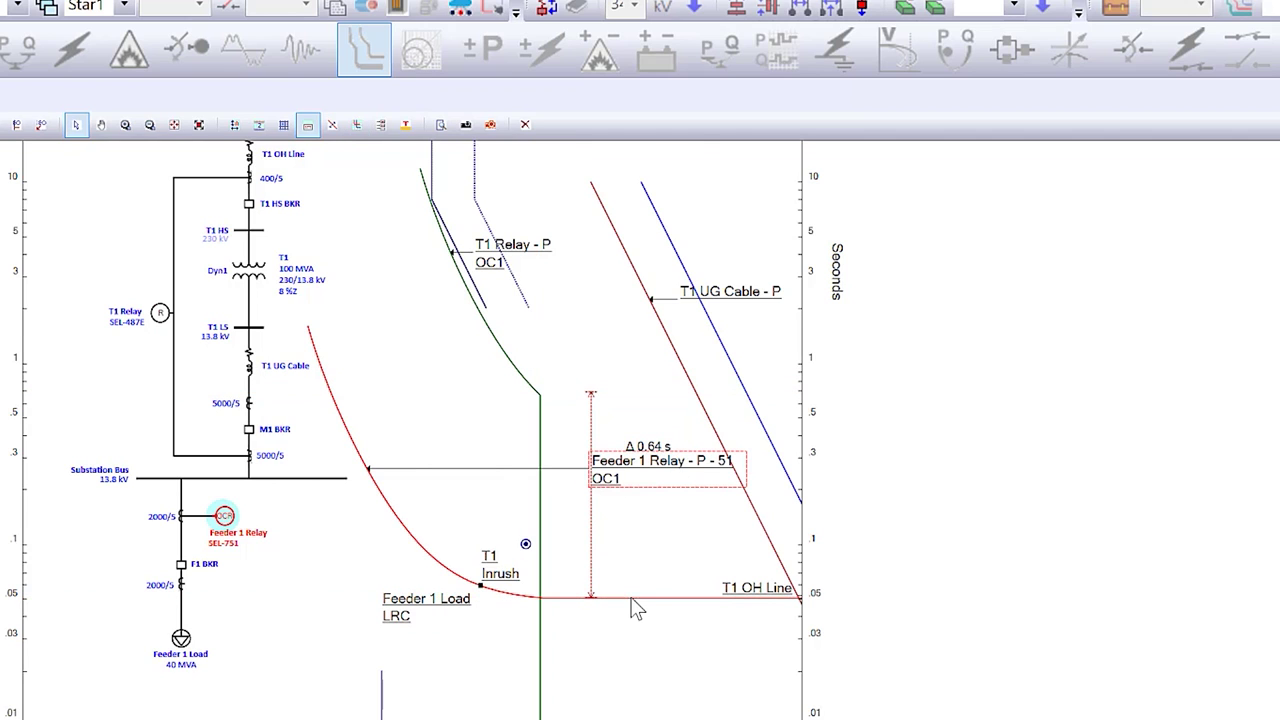
Raise the Feeder 1 Relay curve on the plot to a time dial of about 2.26 and update the time difference to T1 Relay
click(632, 598)
drag(482, 580, 486, 496)
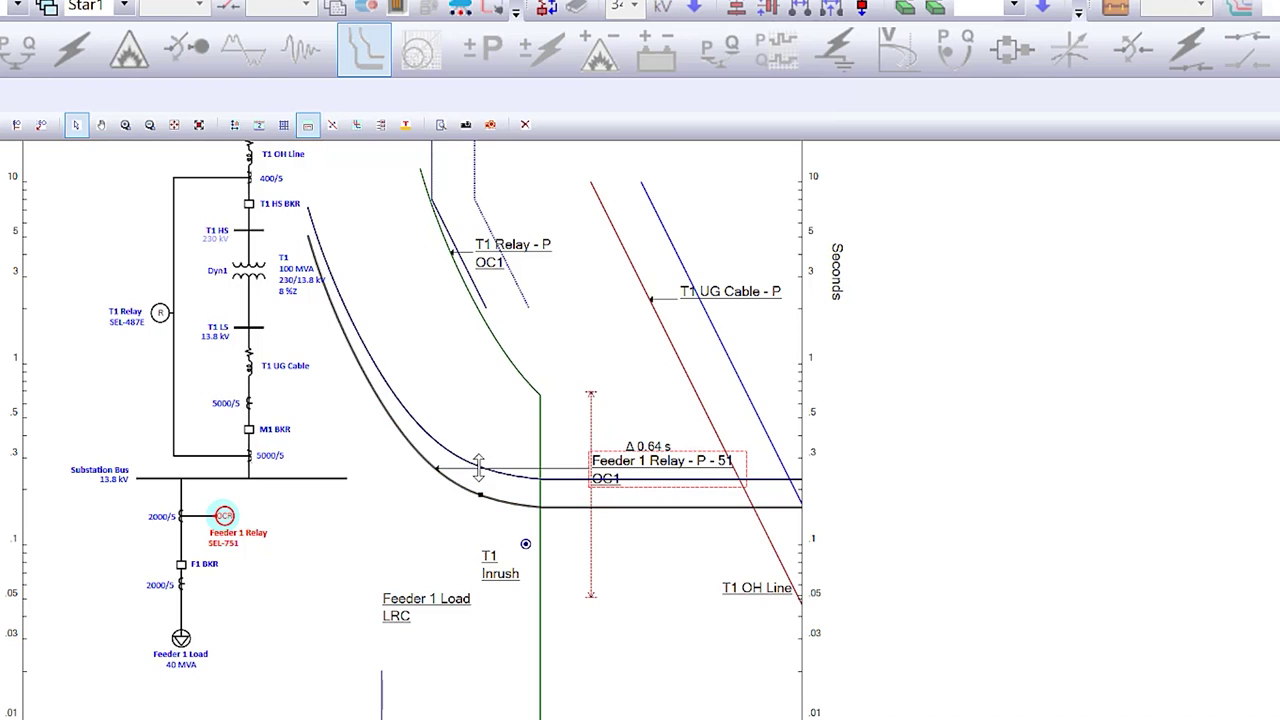
click(647, 447)
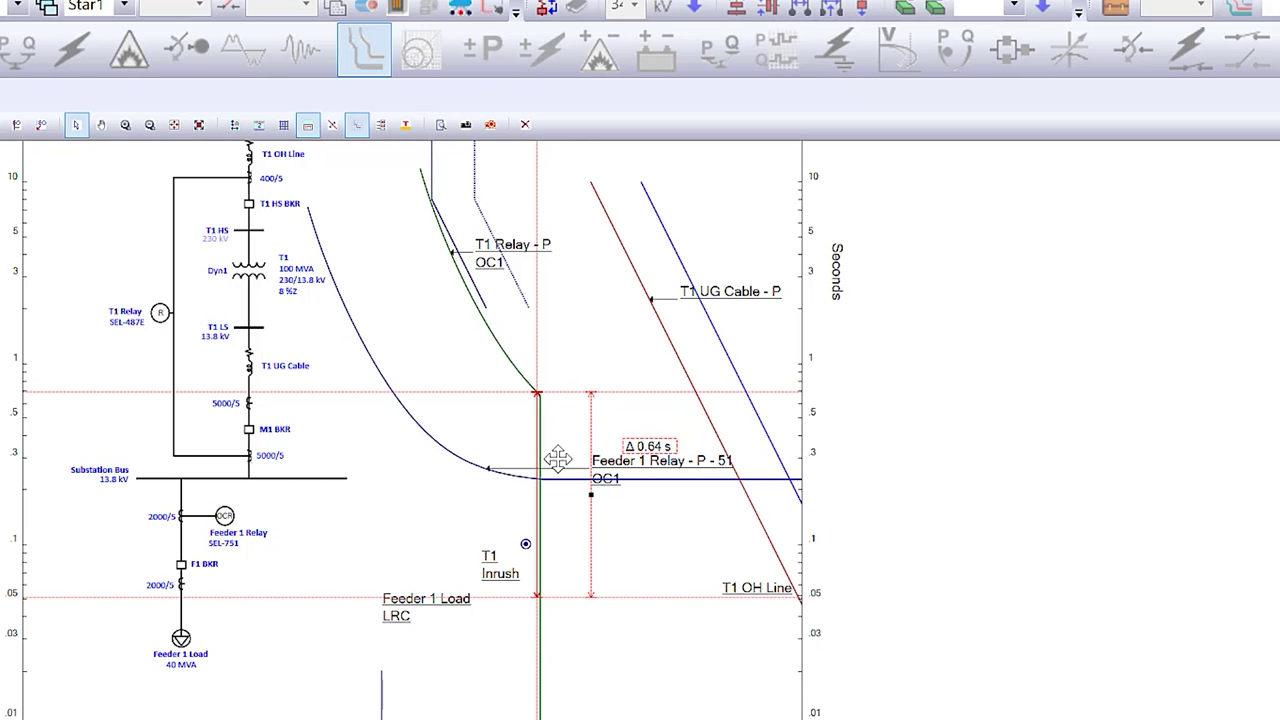
mouse_move(475, 459)
mouse_down()
mouse_move(500, 433)
mouse_move(548, 439)
mouse_move(537, 466)
mouse_up()
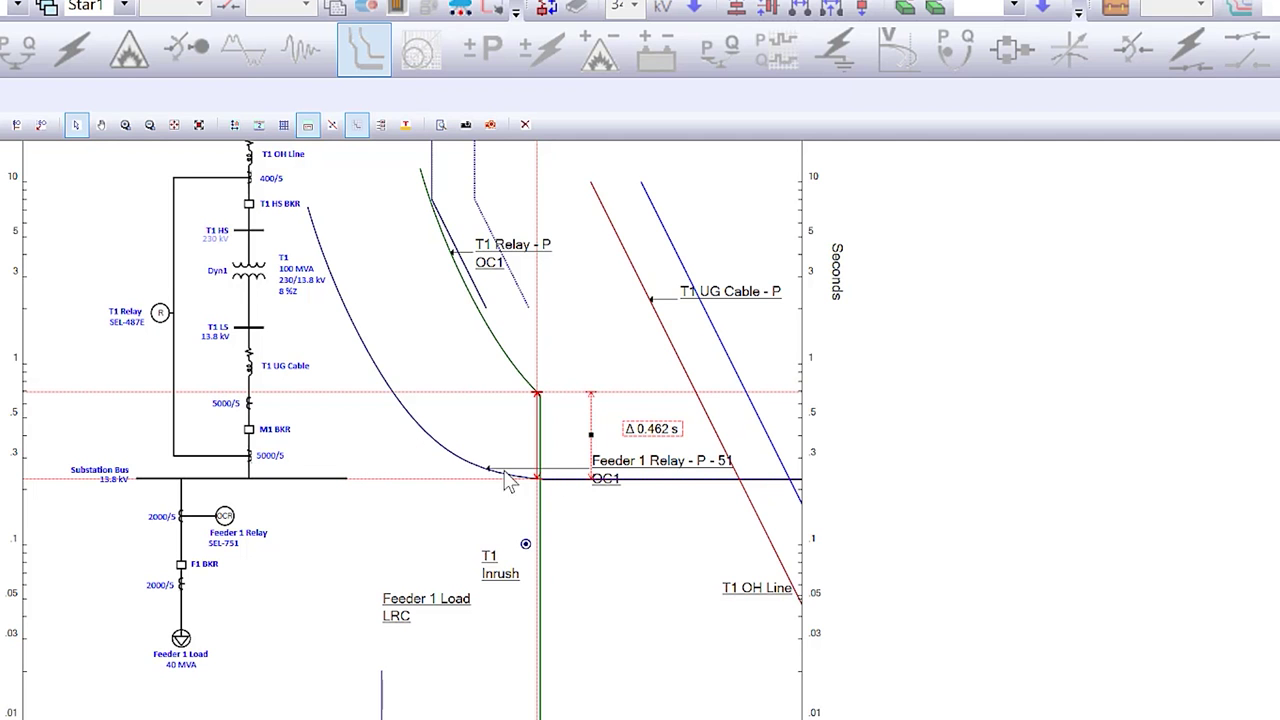
Set Feeder 1 Relay's phase overcurrent time dial to 3.6 and accept the relay settings
double_click(437, 452)
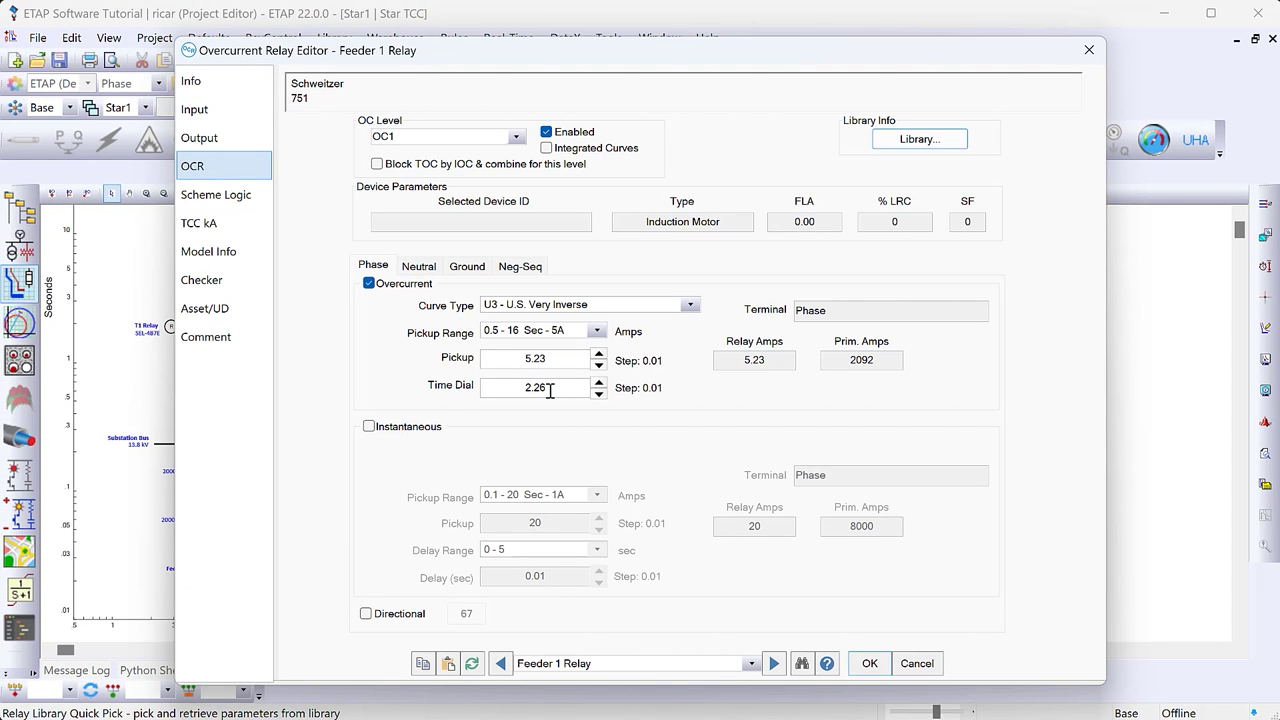
double_click(549, 390)
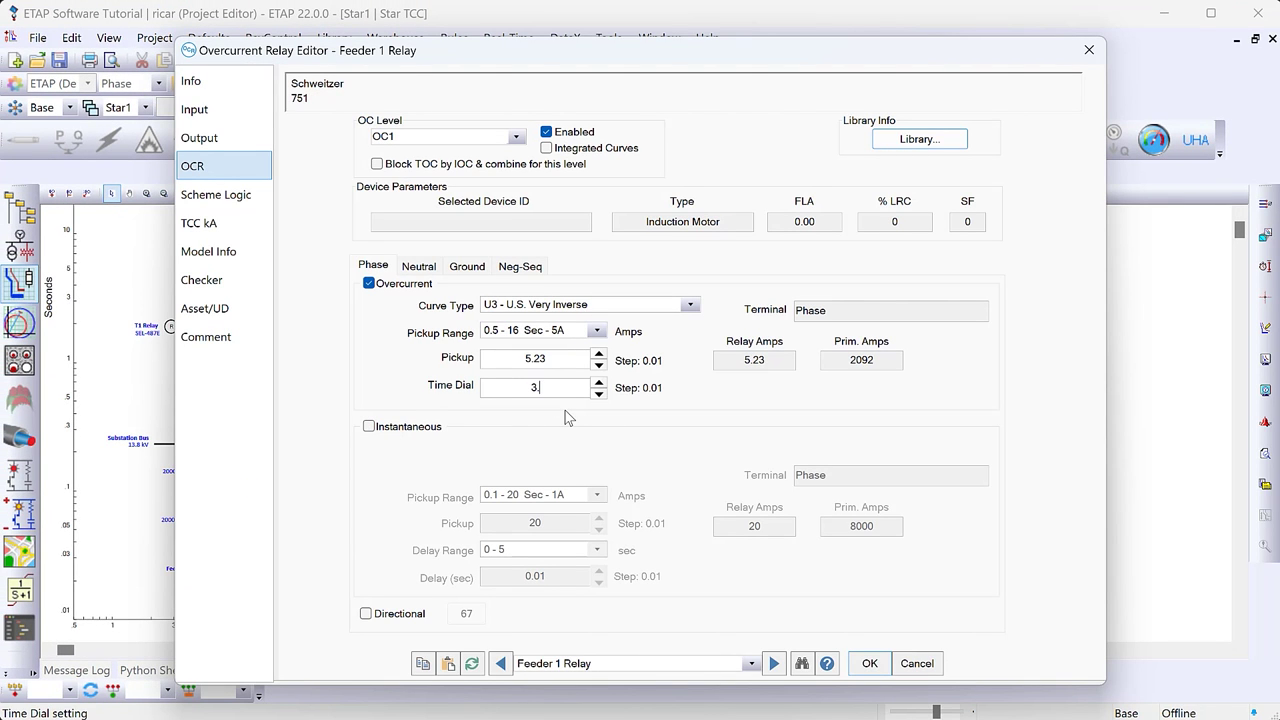
text(3.6)
click(869, 663)
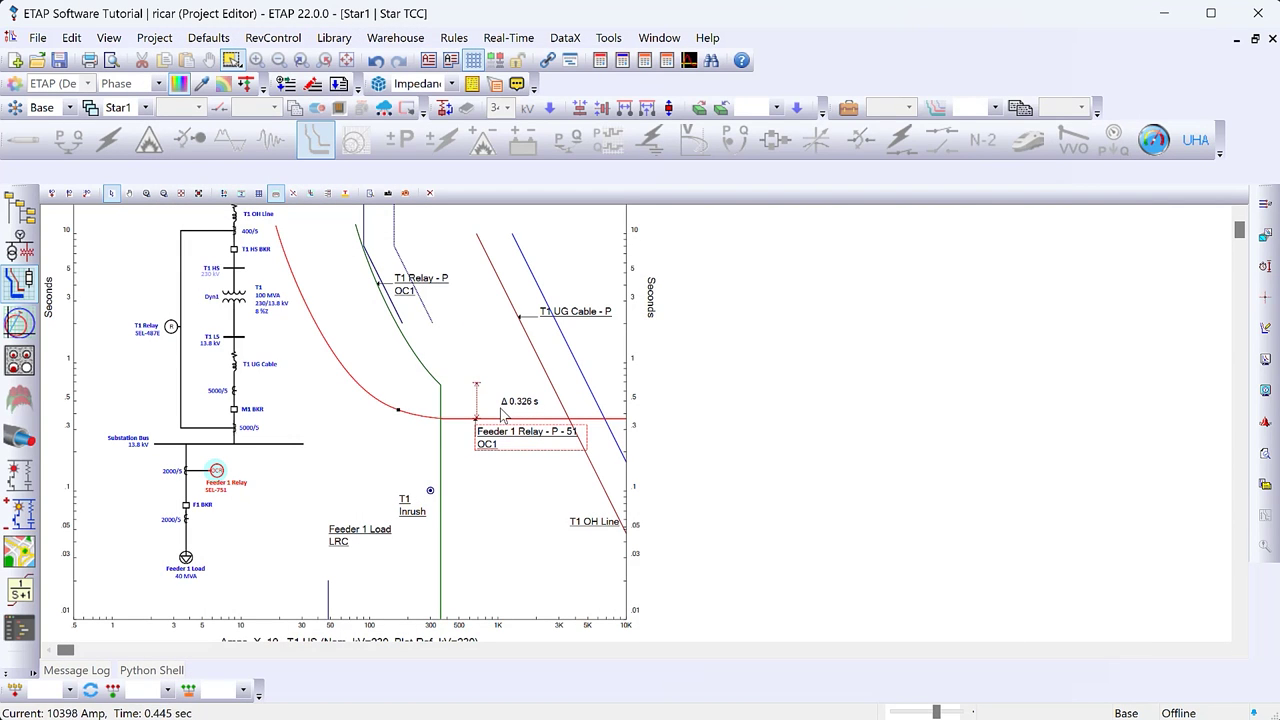
Check the time difference between the two relay curves at the knee of the T1 Relay curve
click(418, 402)
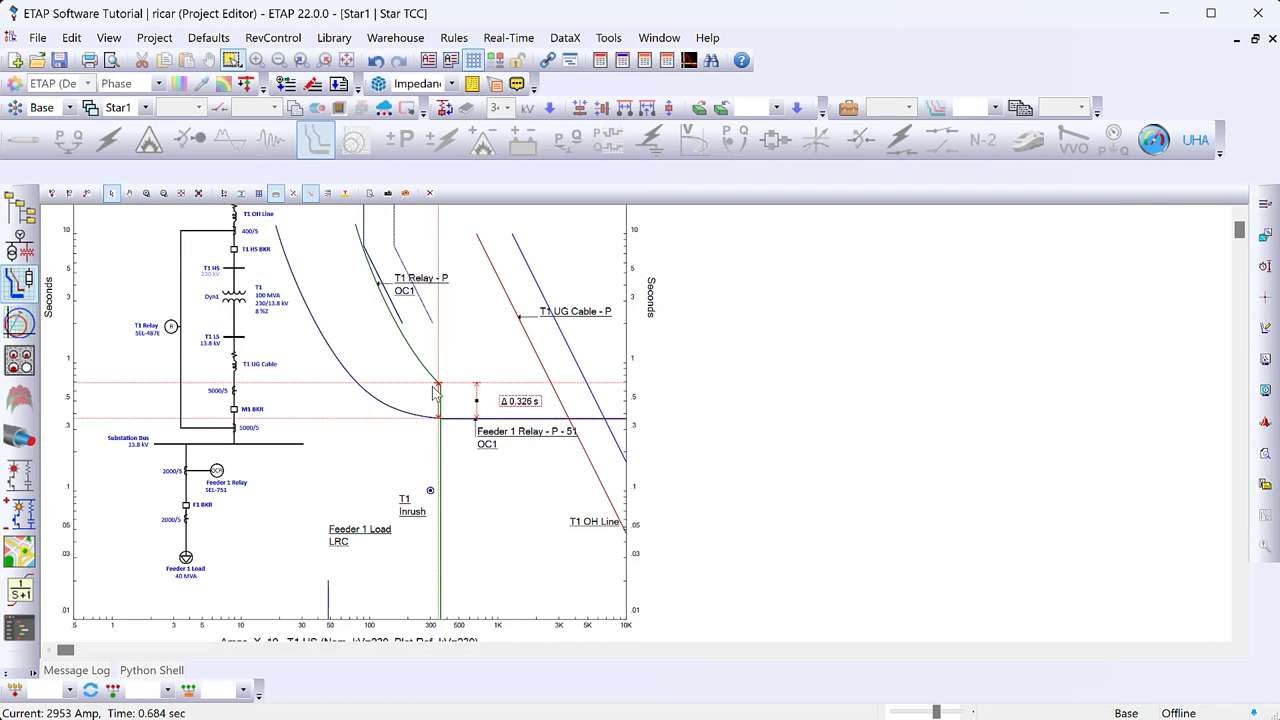
mouse_move(435, 398)
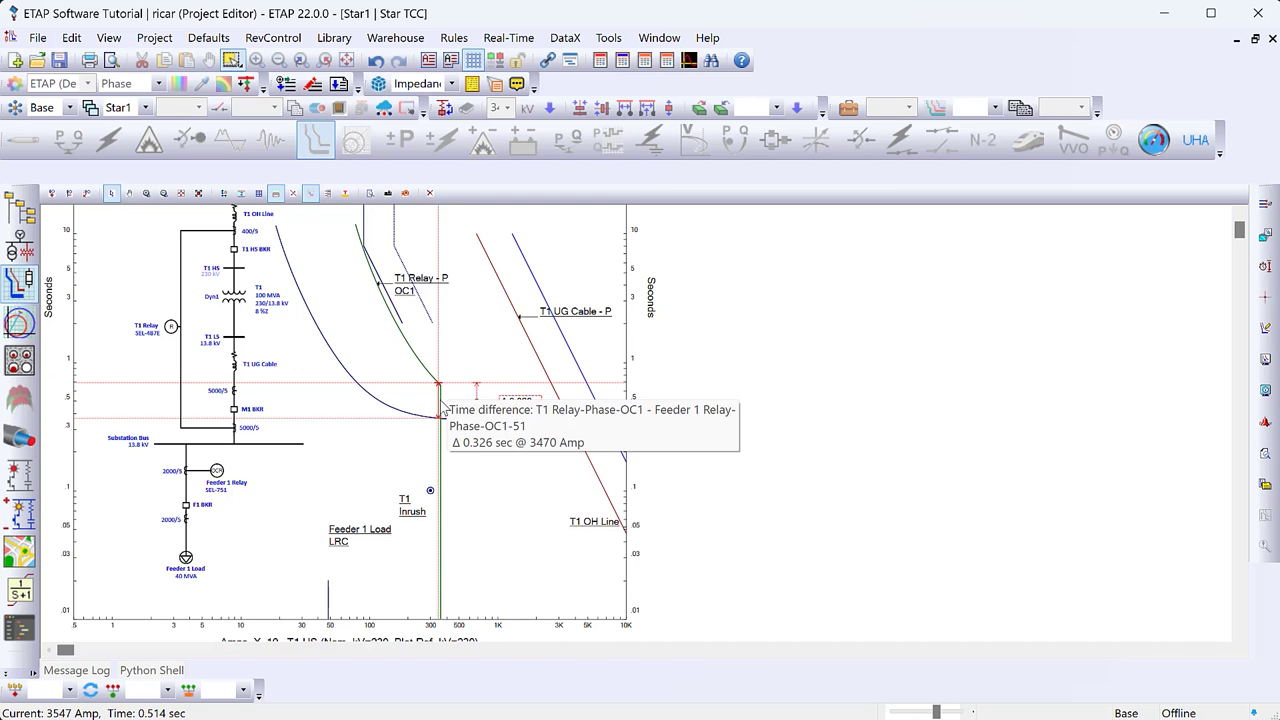
scroll(443, 412, up, 2)
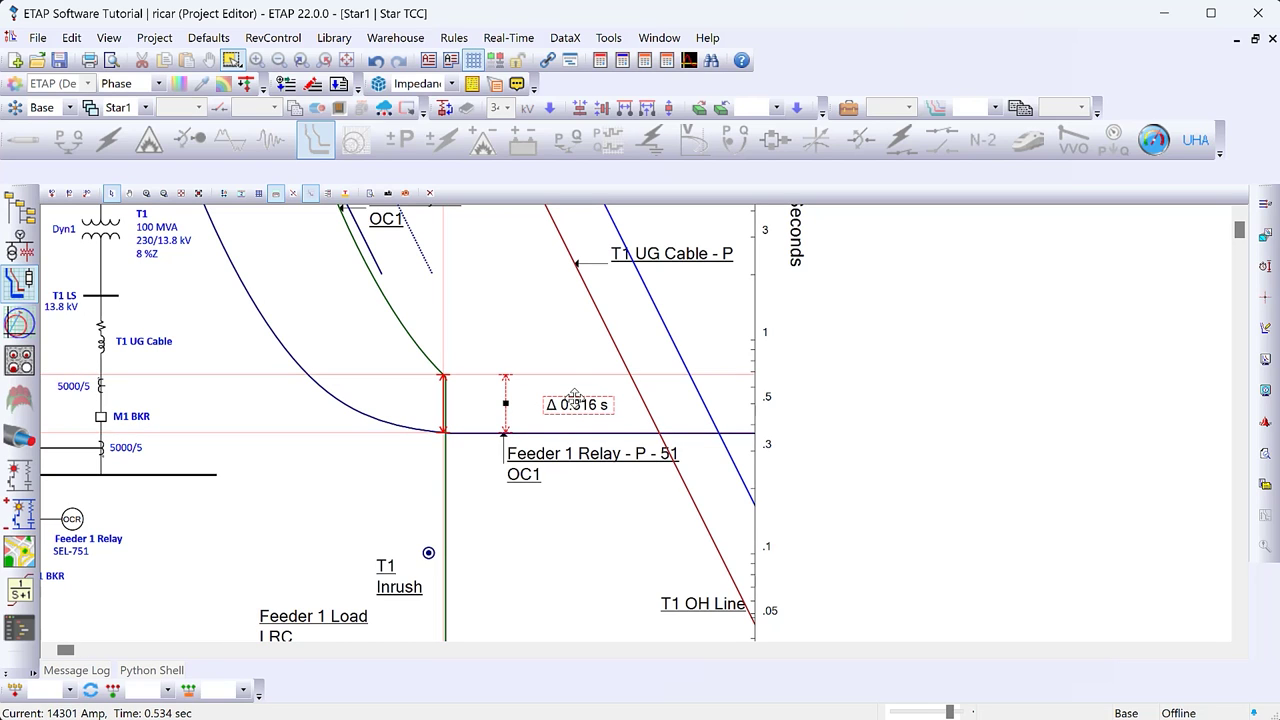
mouse_move(574, 397)
scroll(492, 298, down, 2)
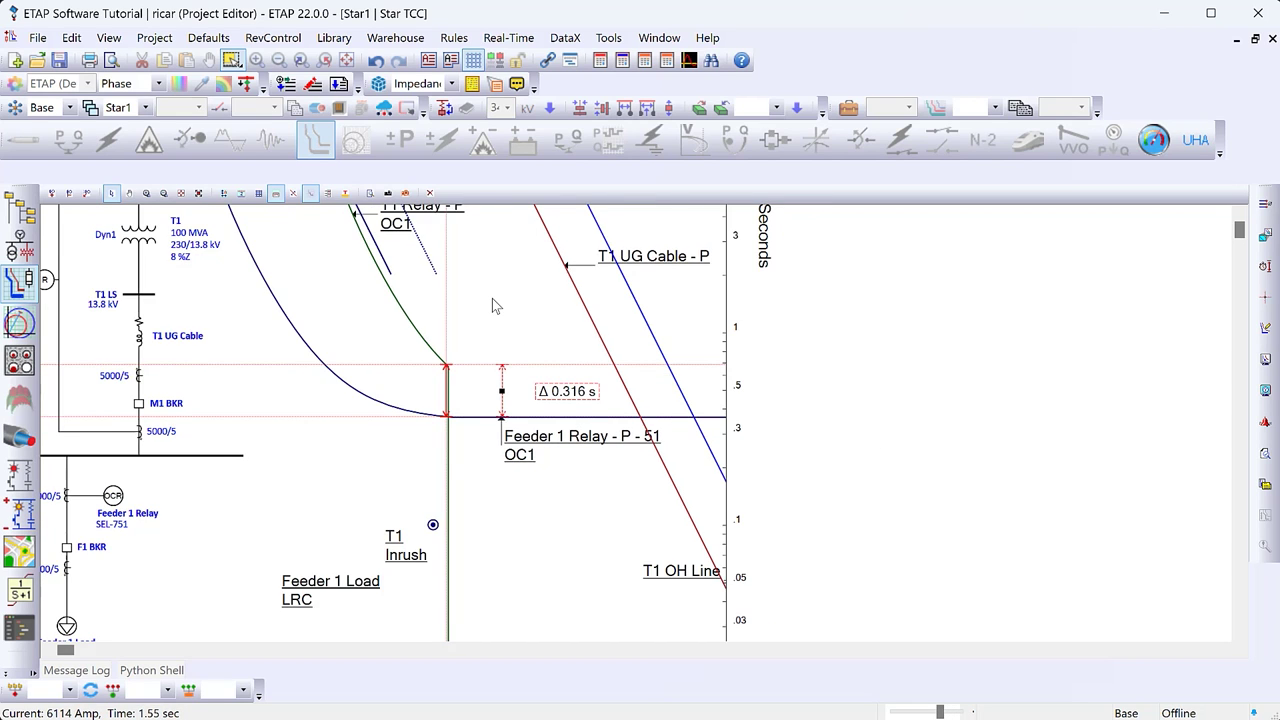
scroll(494, 305, down, 1)
scroll(492, 305, down, 2)
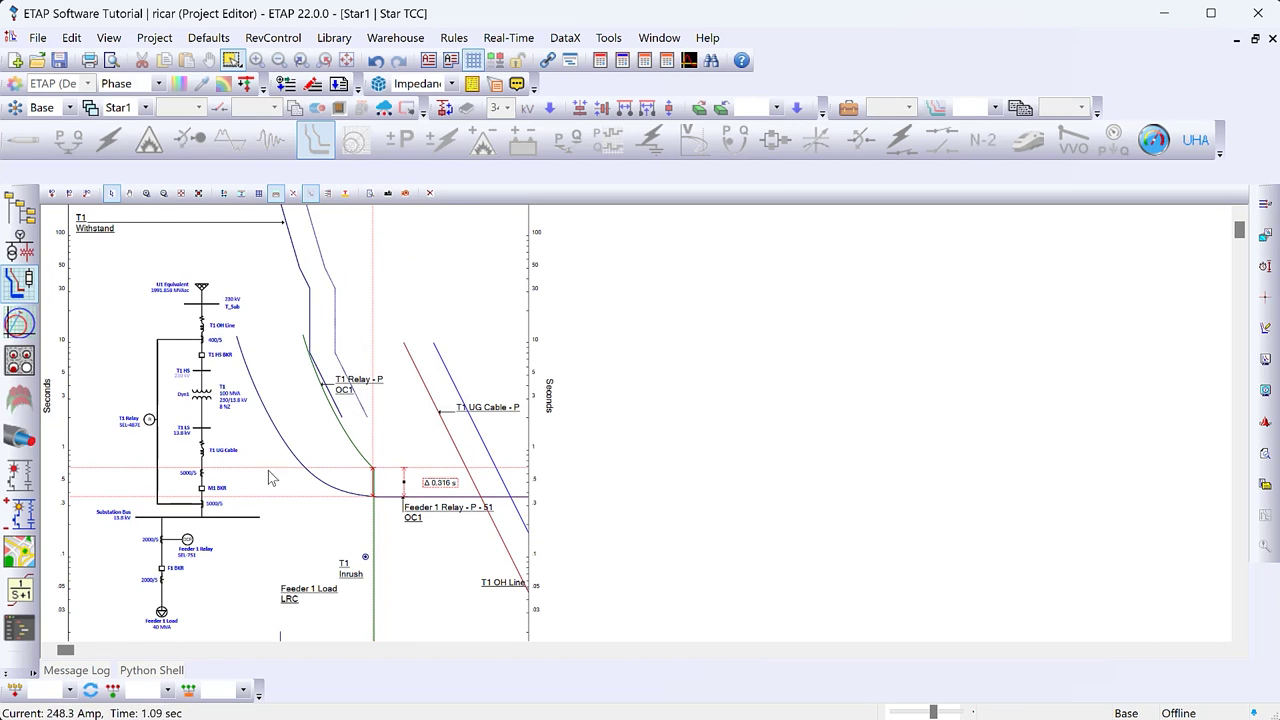
mouse_move(437, 480)
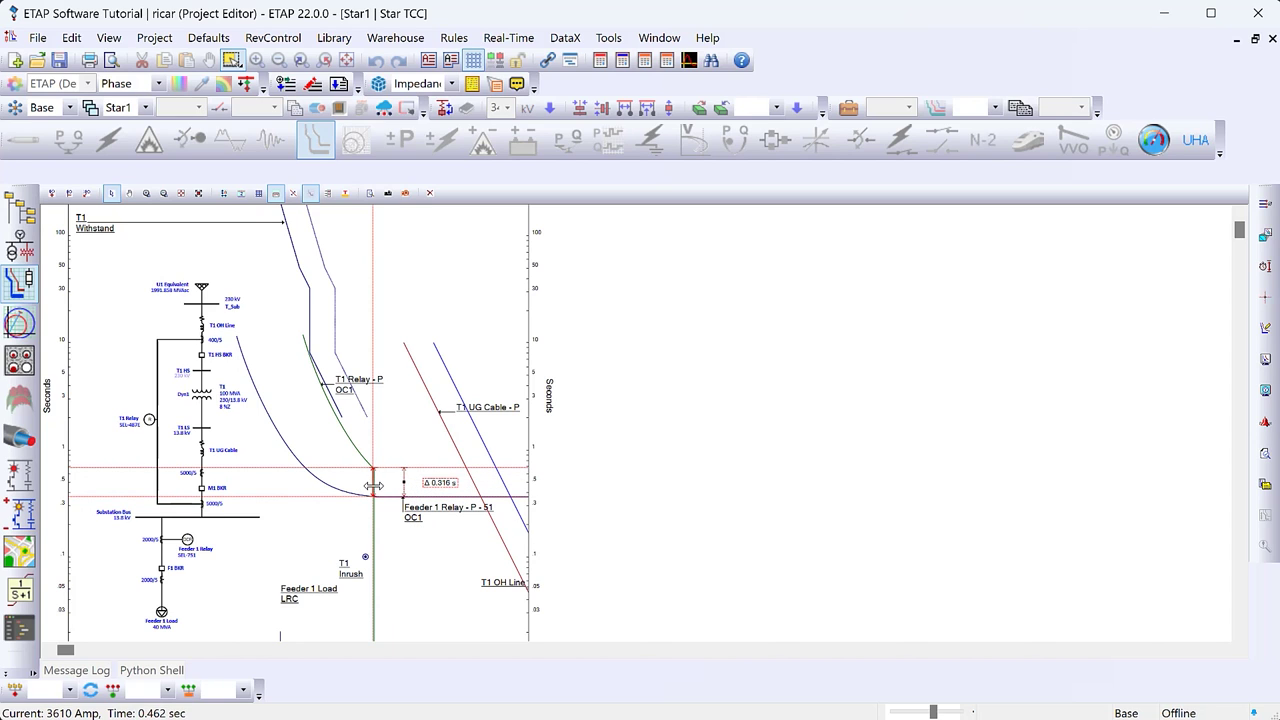
Rearrange the T1 Relay, T1 Withstand, Feeder 1 Relay and T1 FLA labels into open plot areas, leaving room beside the relay labels
drag(380, 384, 404, 254)
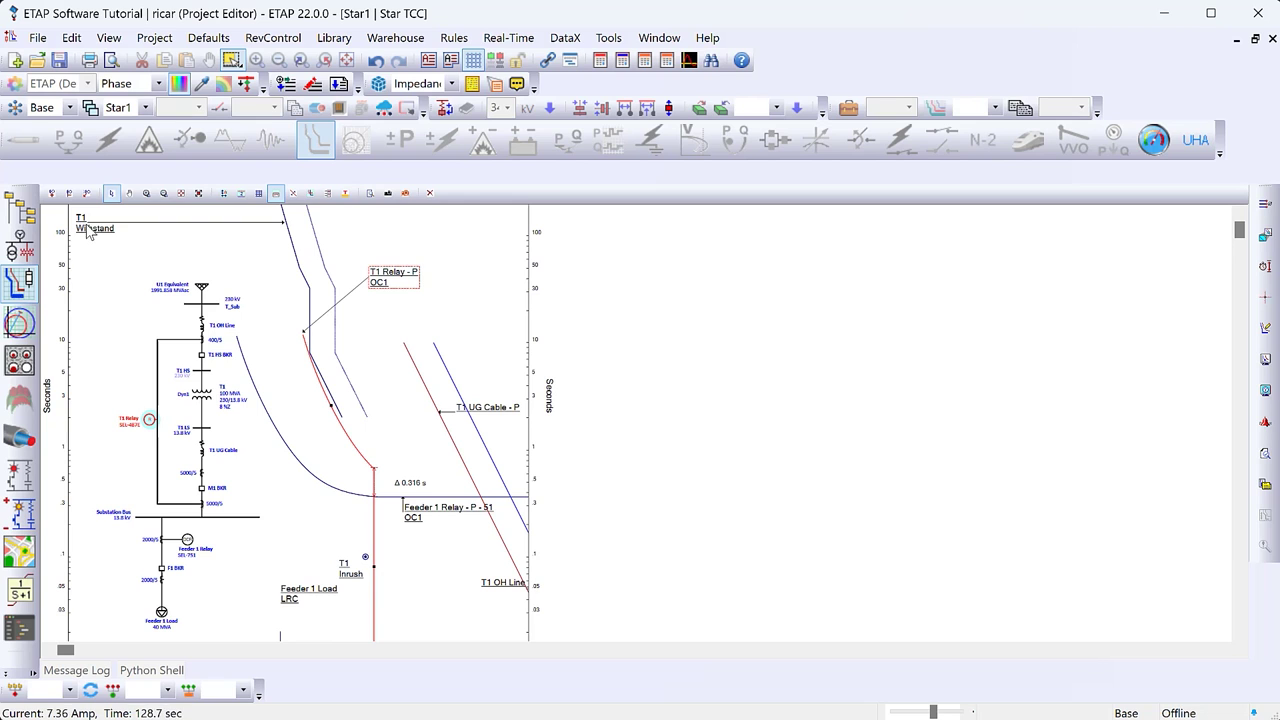
drag(244, 256, 244, 256)
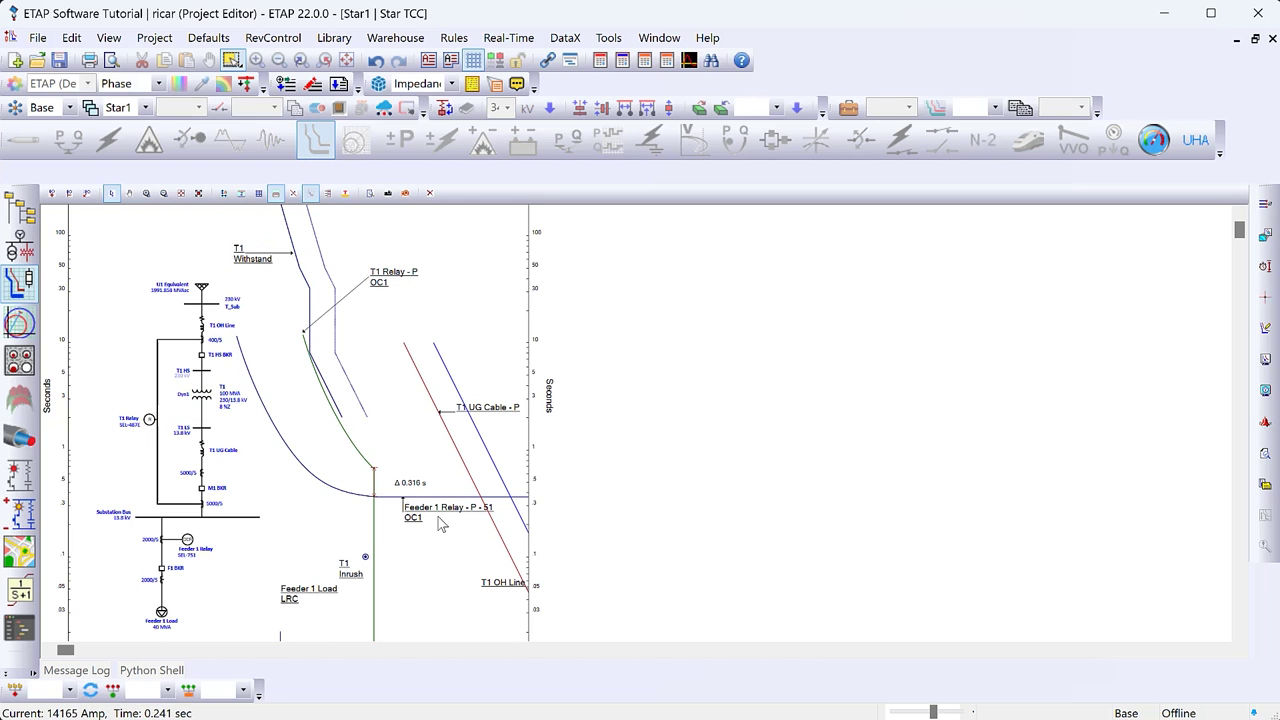
drag(443, 517, 406, 331)
scroll(449, 306, up, 3)
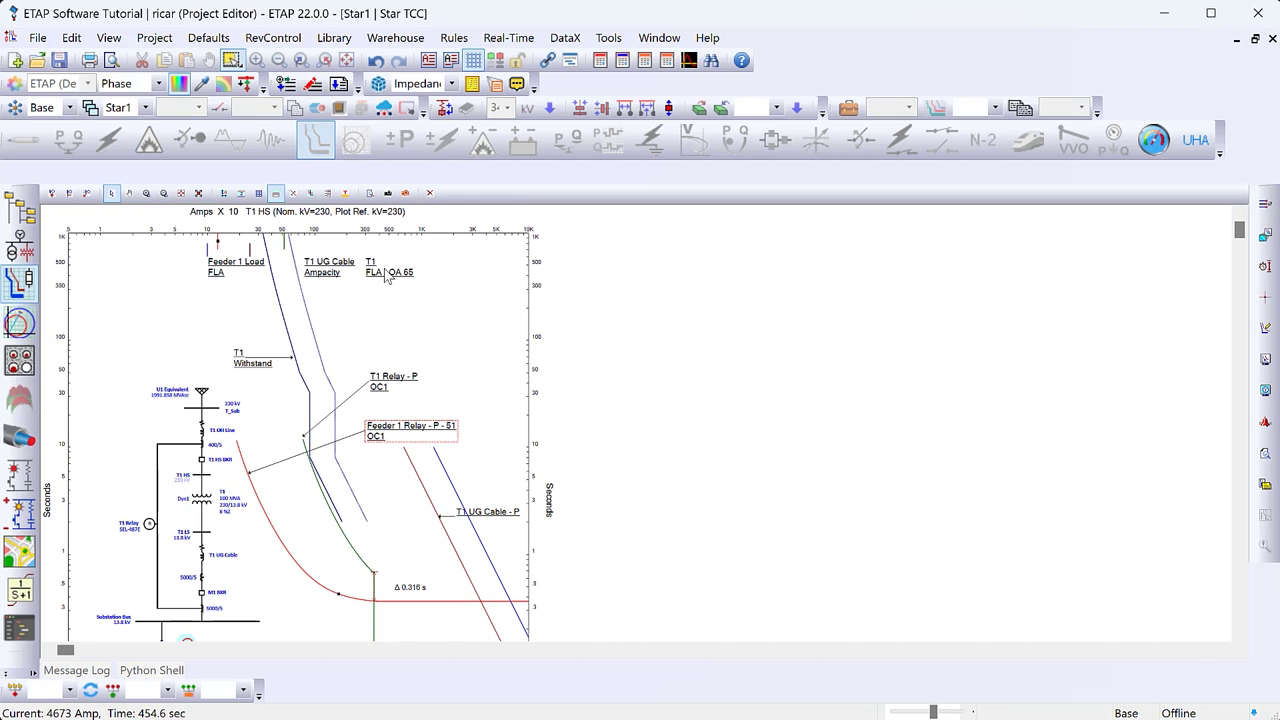
click(124, 286)
drag(403, 386, 421, 305)
drag(405, 430, 429, 402)
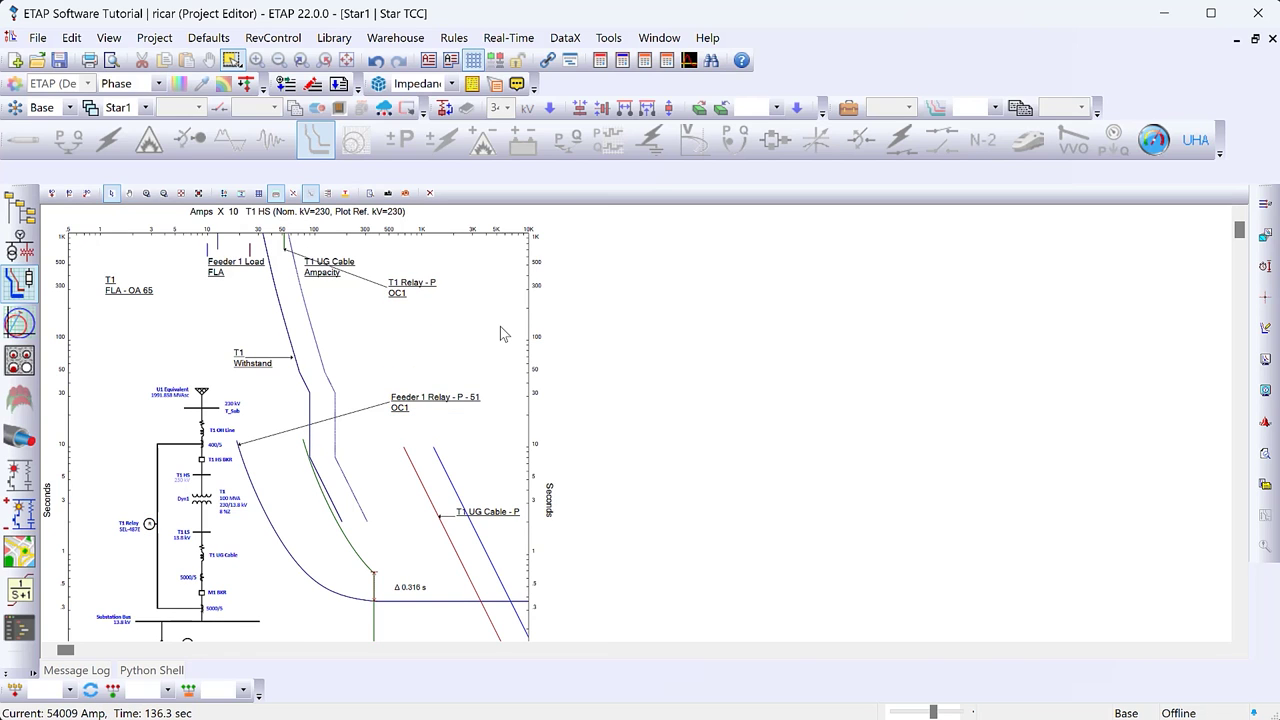
Turn on the label setting for T1 Relay in the plot's device options and apply it
double_click(503, 334)
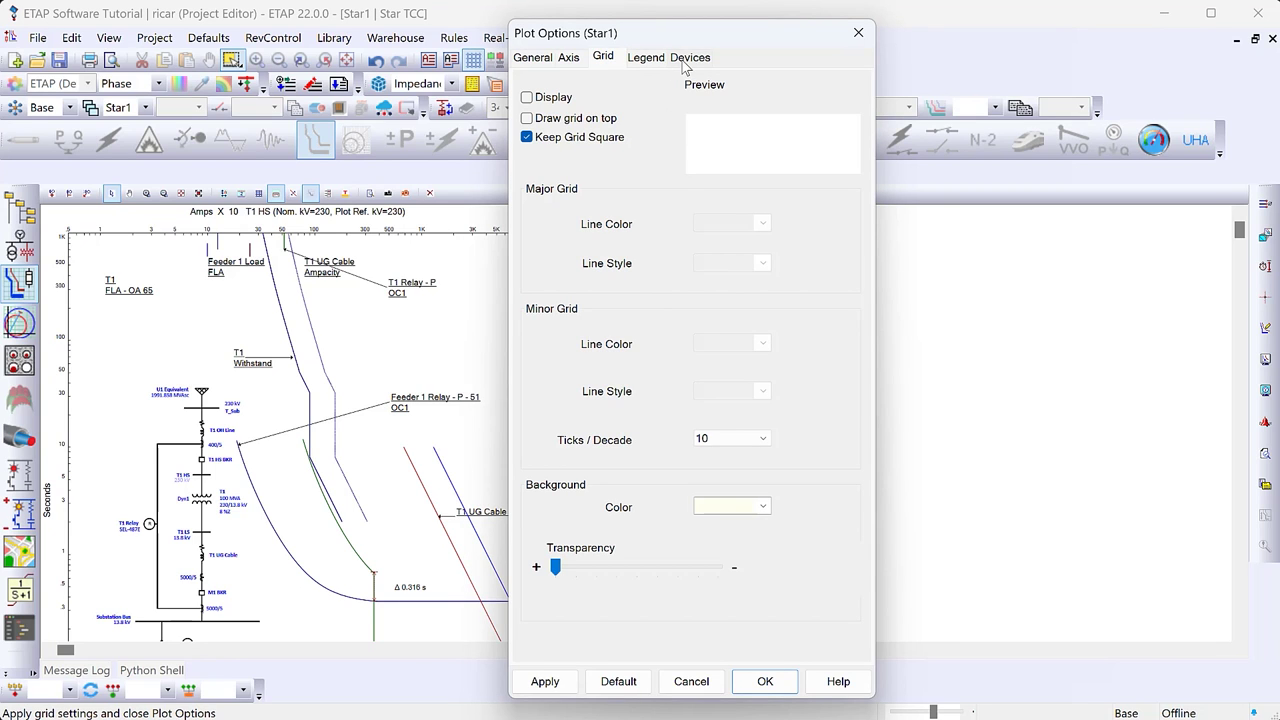
click(688, 58)
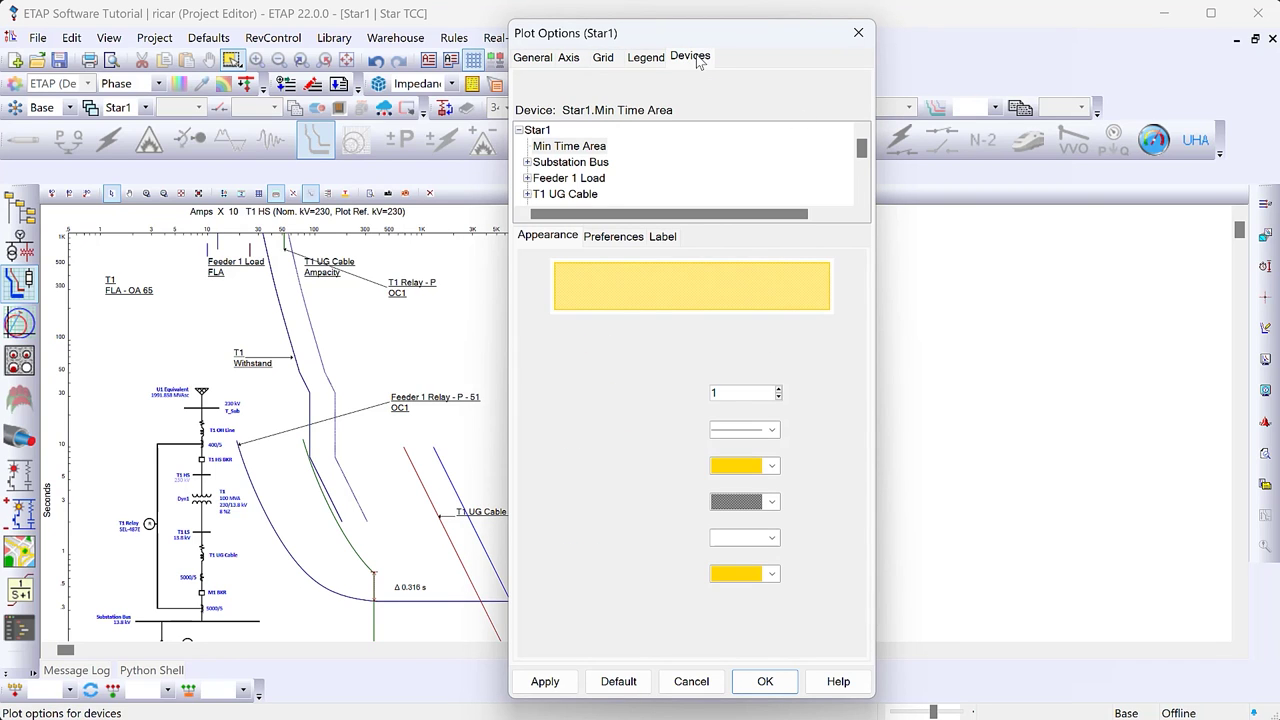
drag(859, 158, 872, 196)
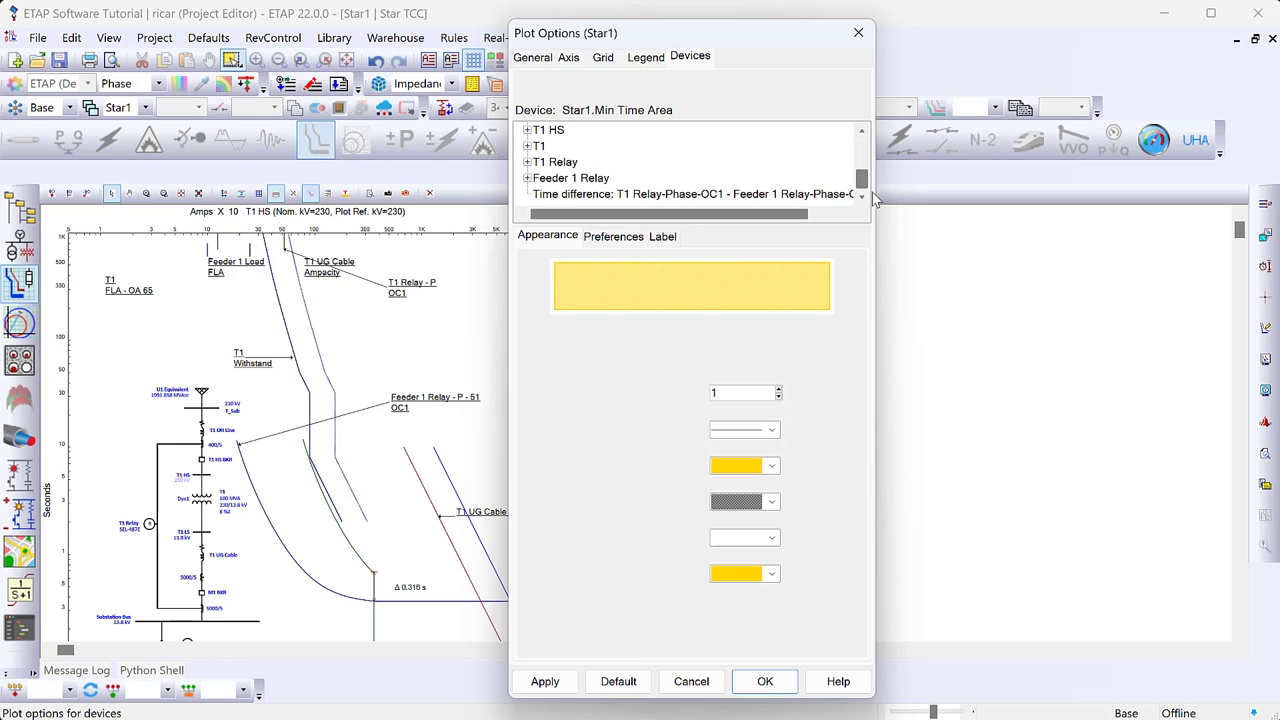
click(572, 170)
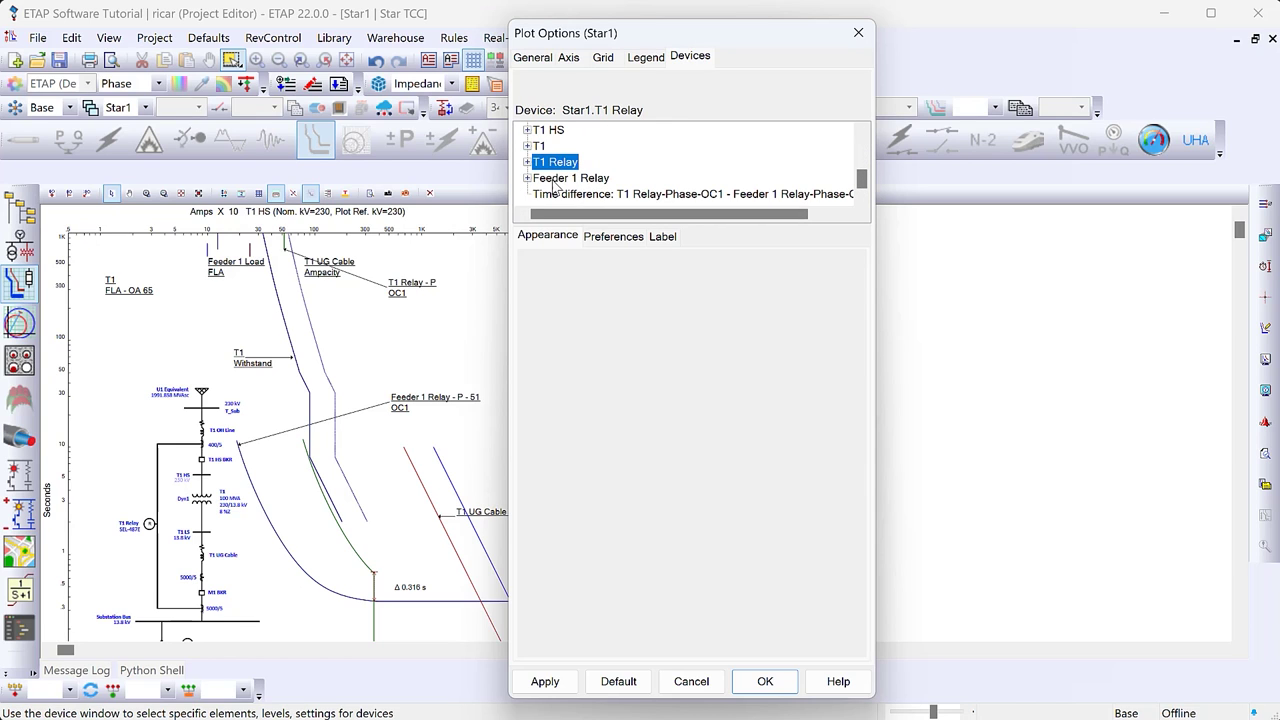
click(665, 237)
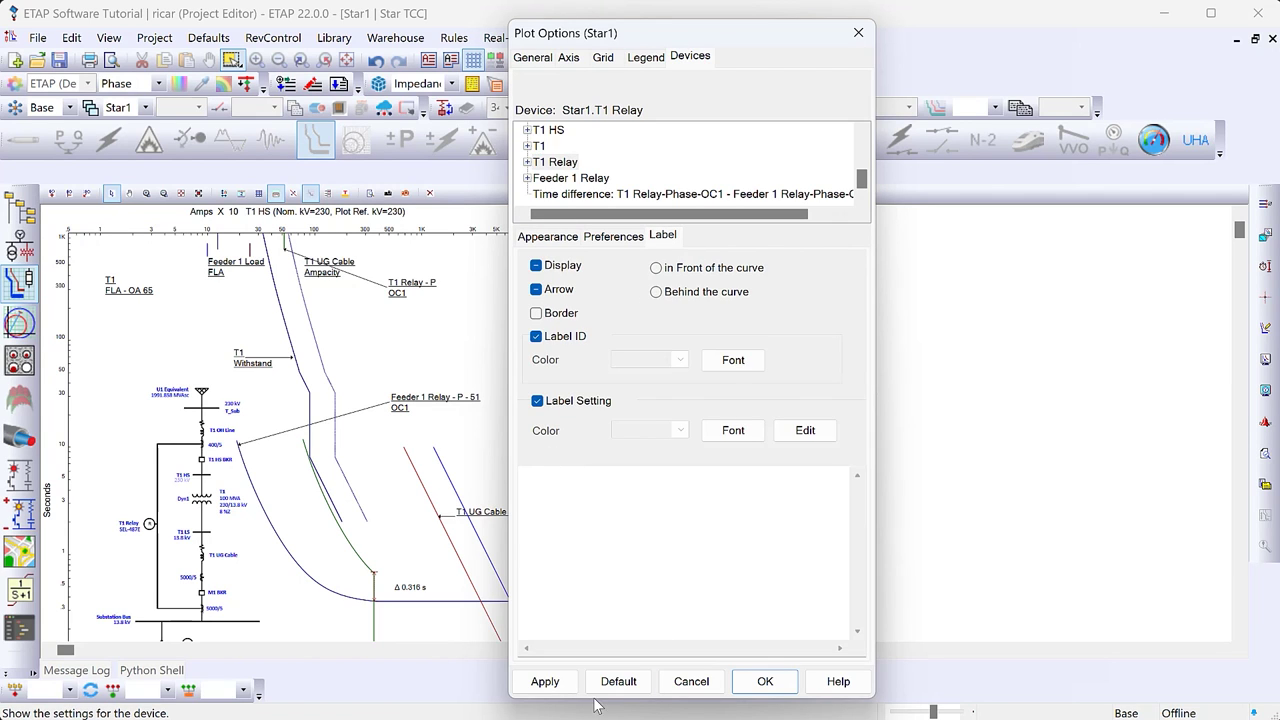
click(545, 681)
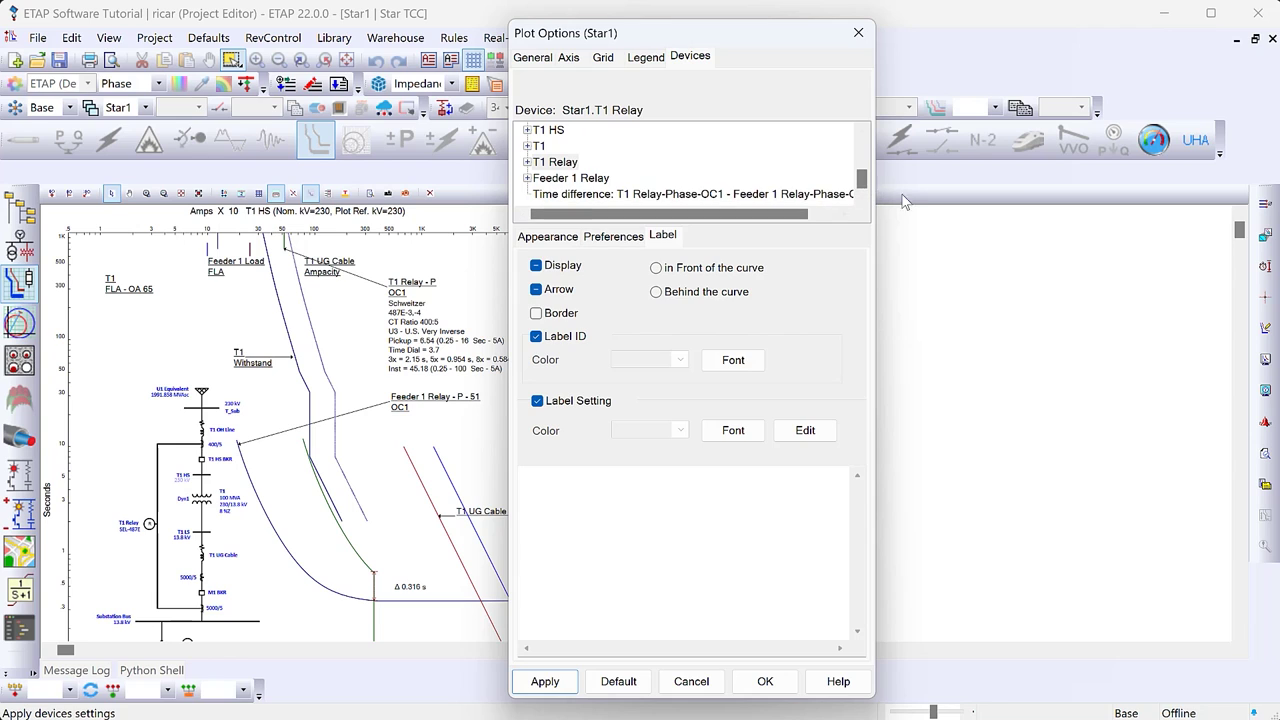
Turn on the label setting for Feeder 1 Relay in the plot's device options and accept the options
click(864, 133)
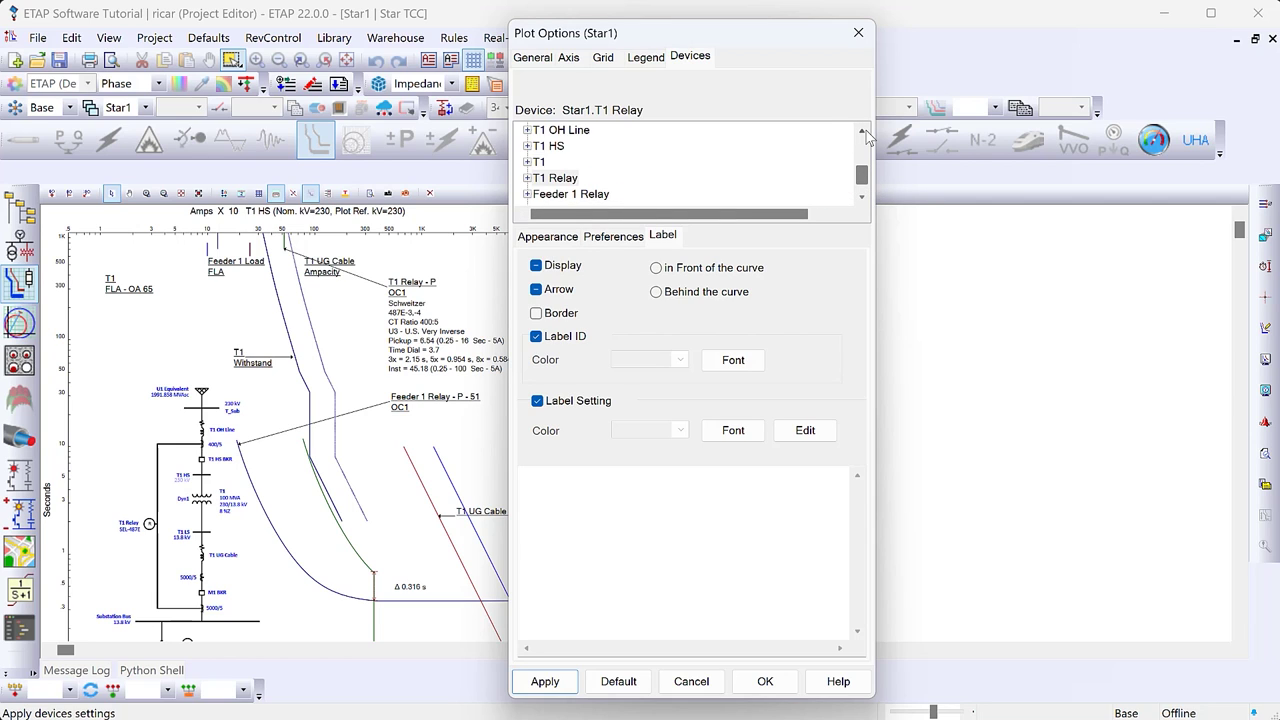
click(570, 163)
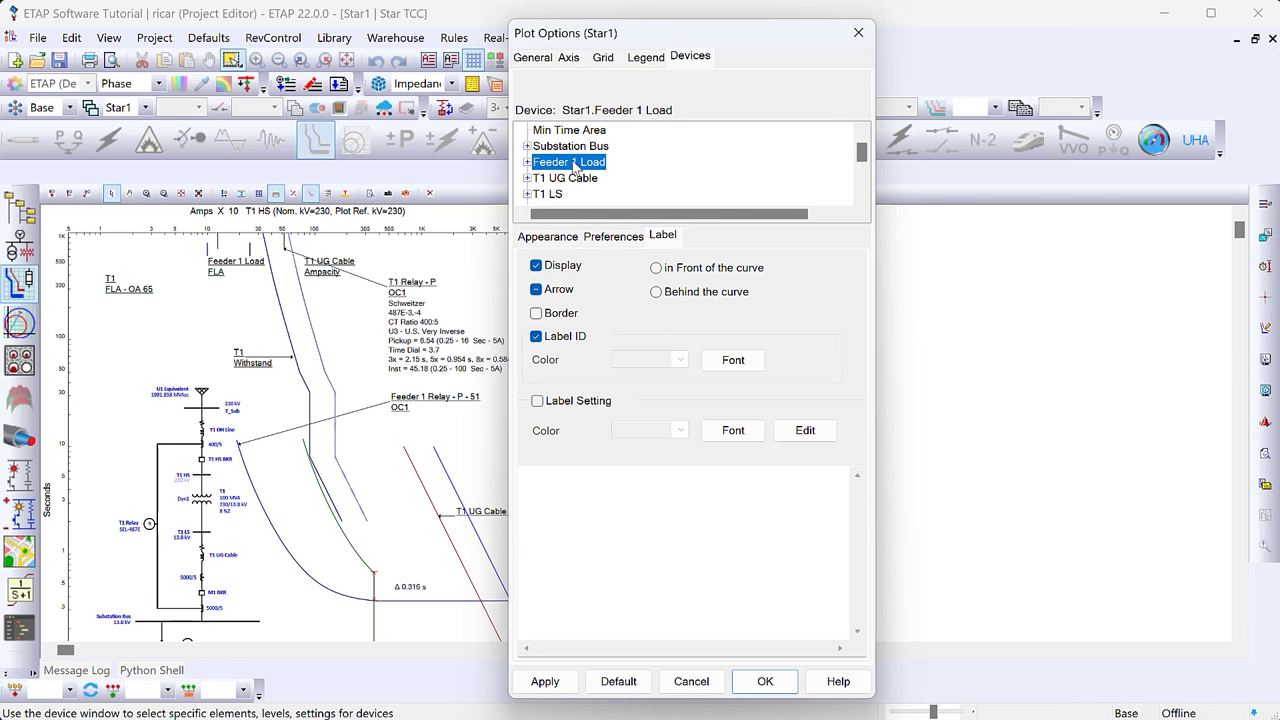
scroll(677, 168, down, 1)
scroll(675, 167, down, 1)
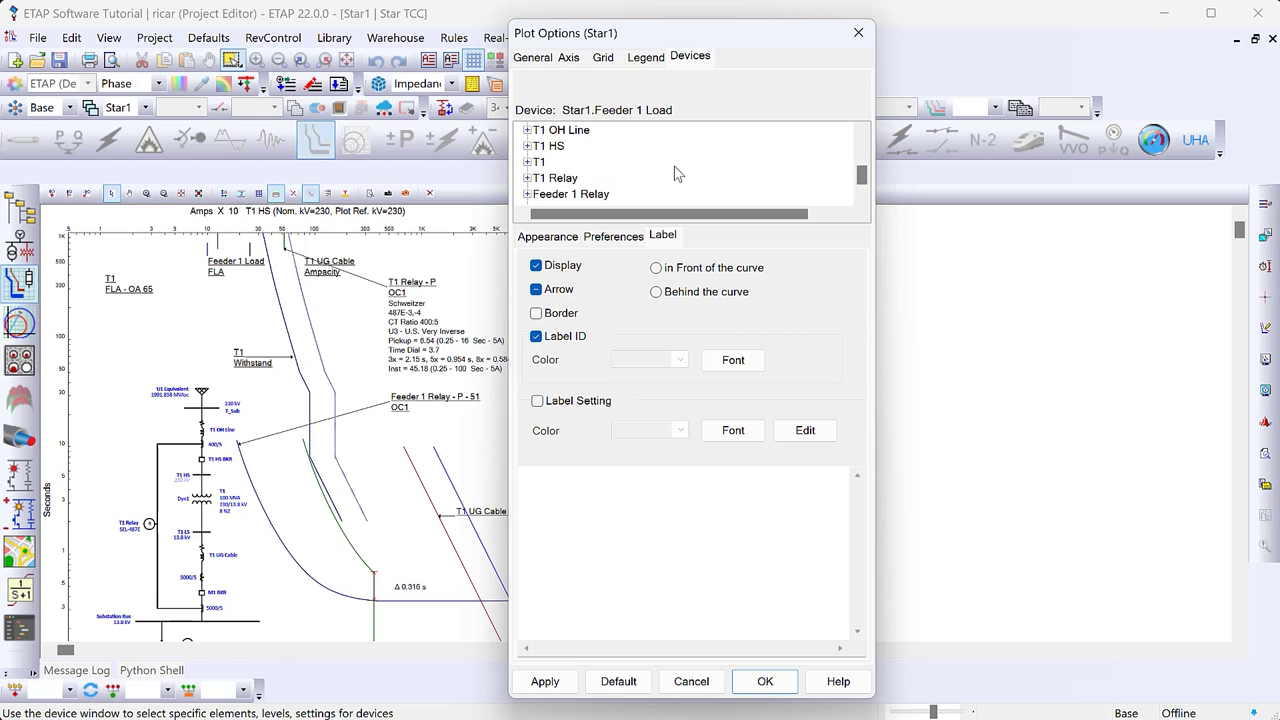
click(601, 195)
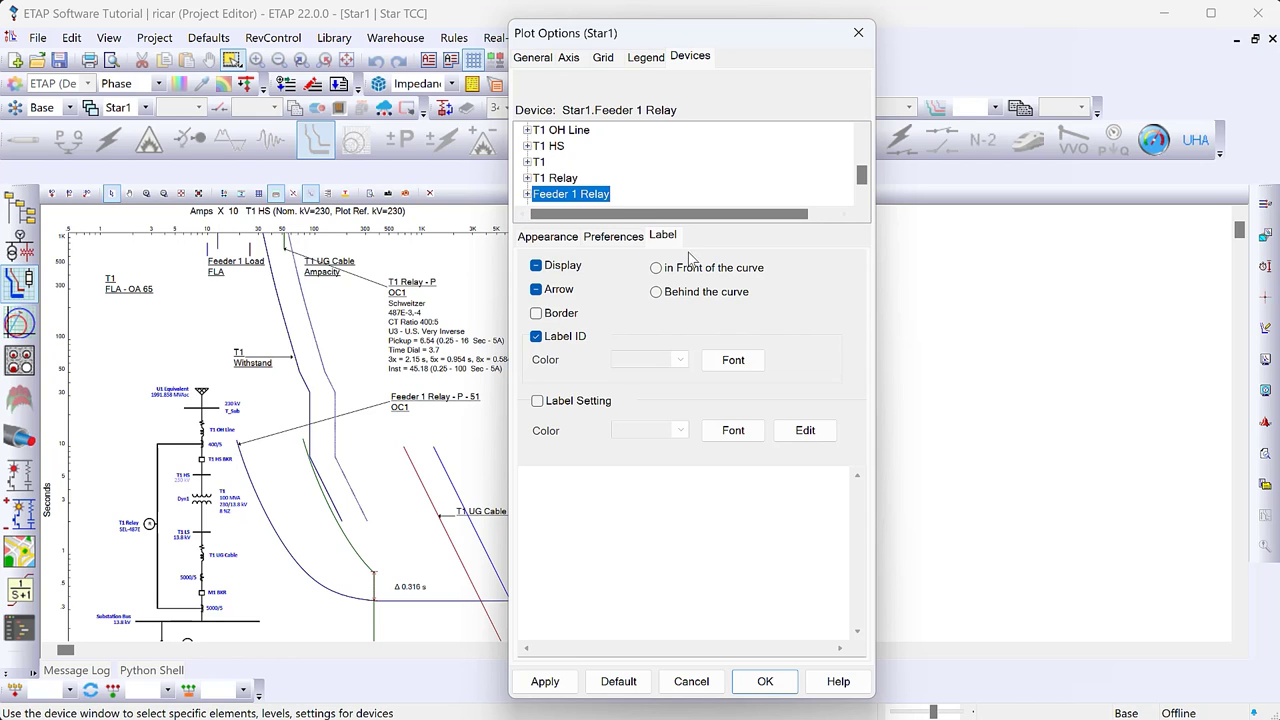
click(572, 408)
click(548, 681)
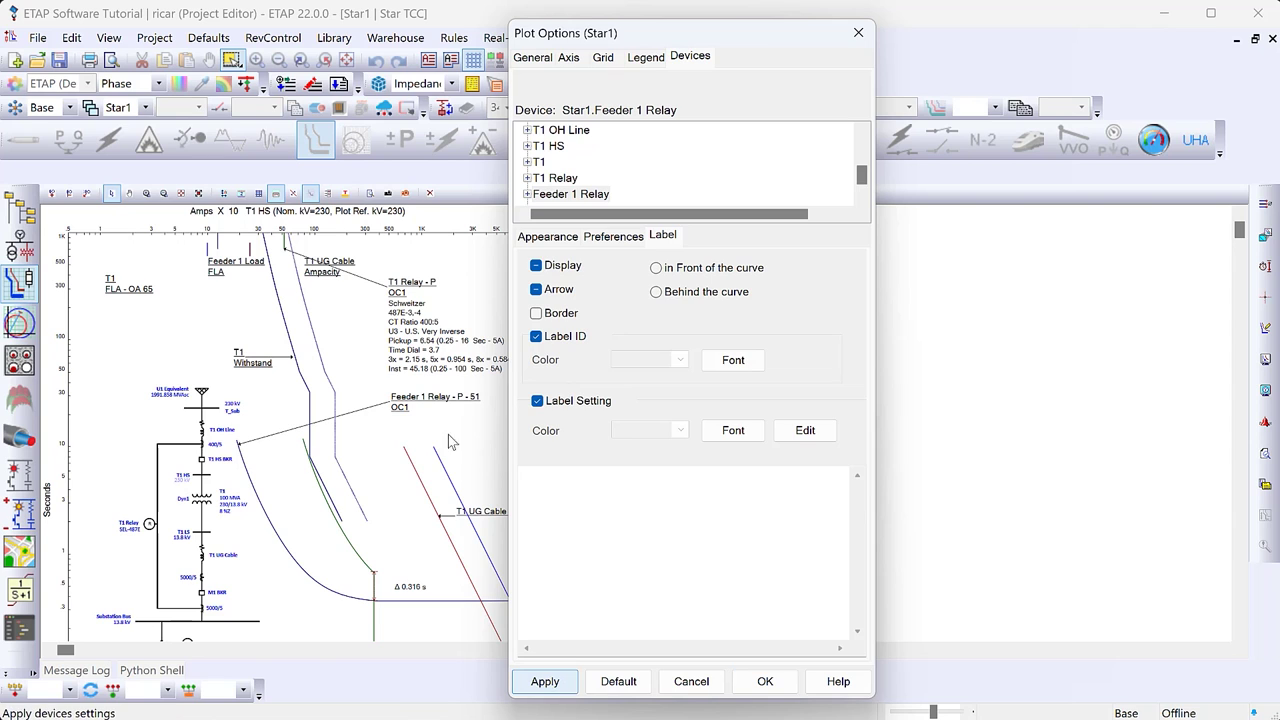
click(765, 681)
Move the T1 Relay and Feeder 1 Relay labels up clear of the damage curves, T1 Inrush further left, and Feeder 1 Load FLA slightly down
drag(413, 303, 401, 275)
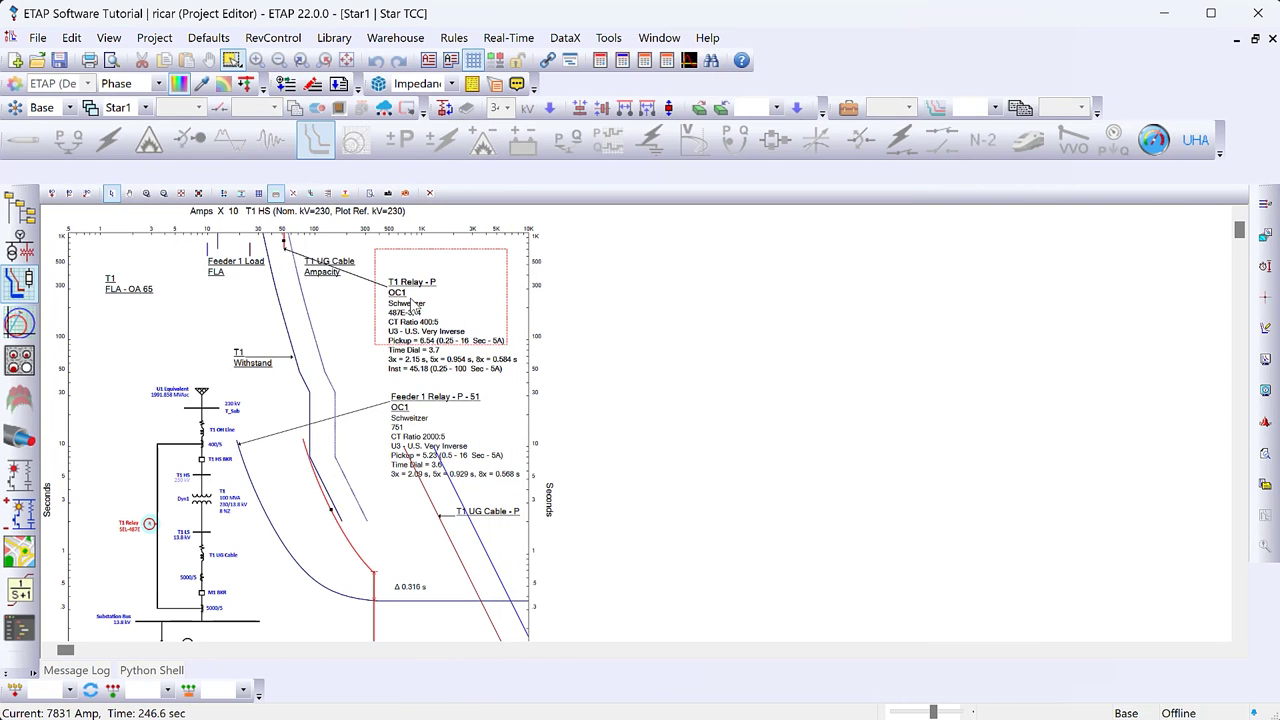
drag(410, 418, 394, 372)
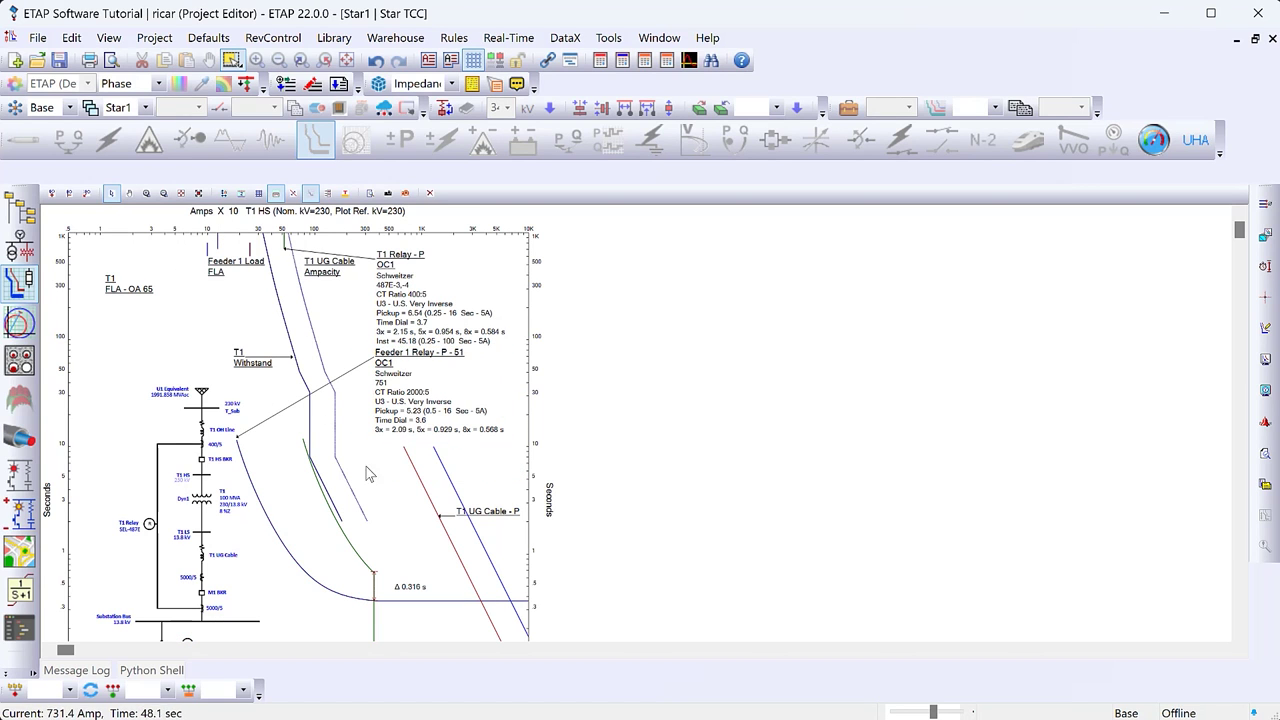
scroll(424, 410, down, 4)
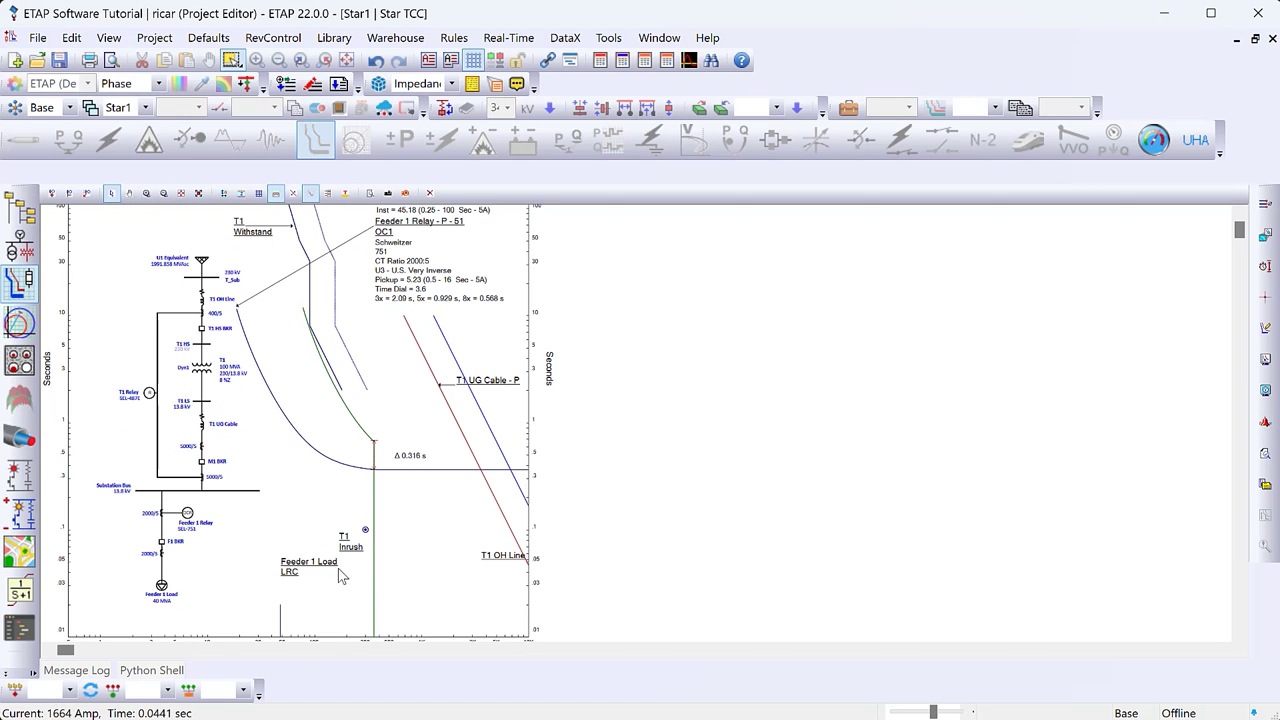
click(327, 528)
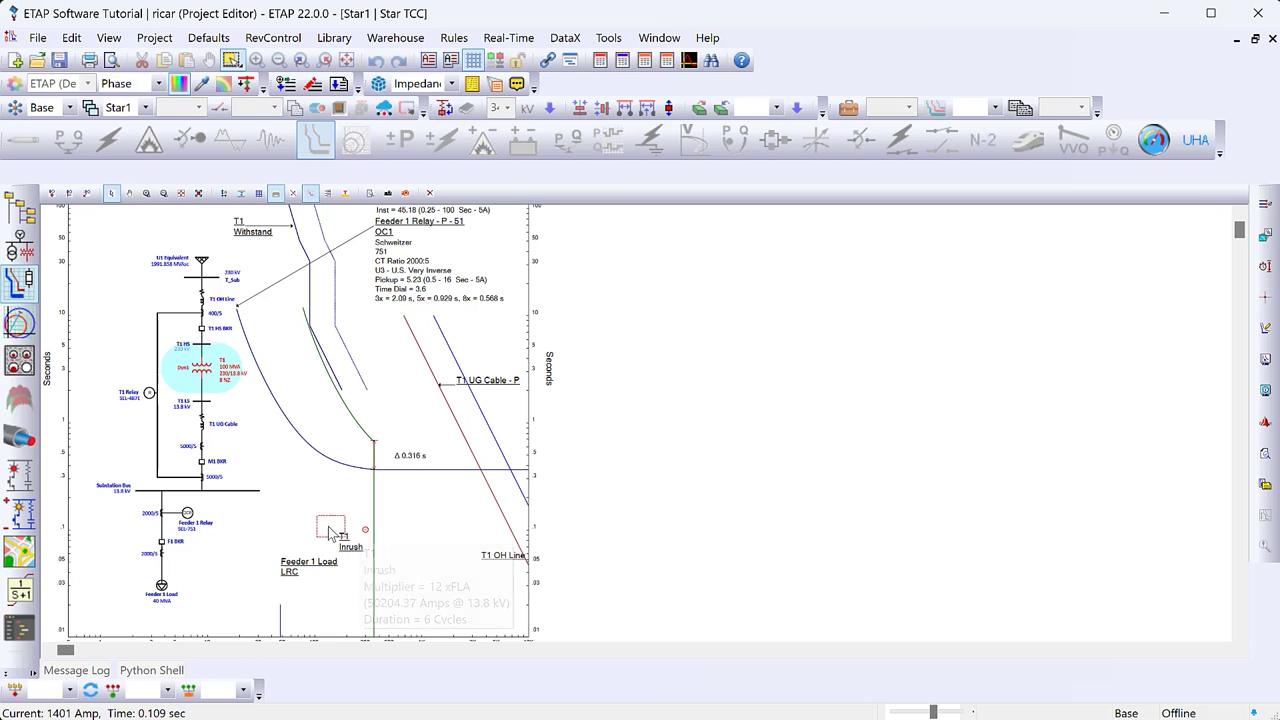
drag(330, 533, 331, 535)
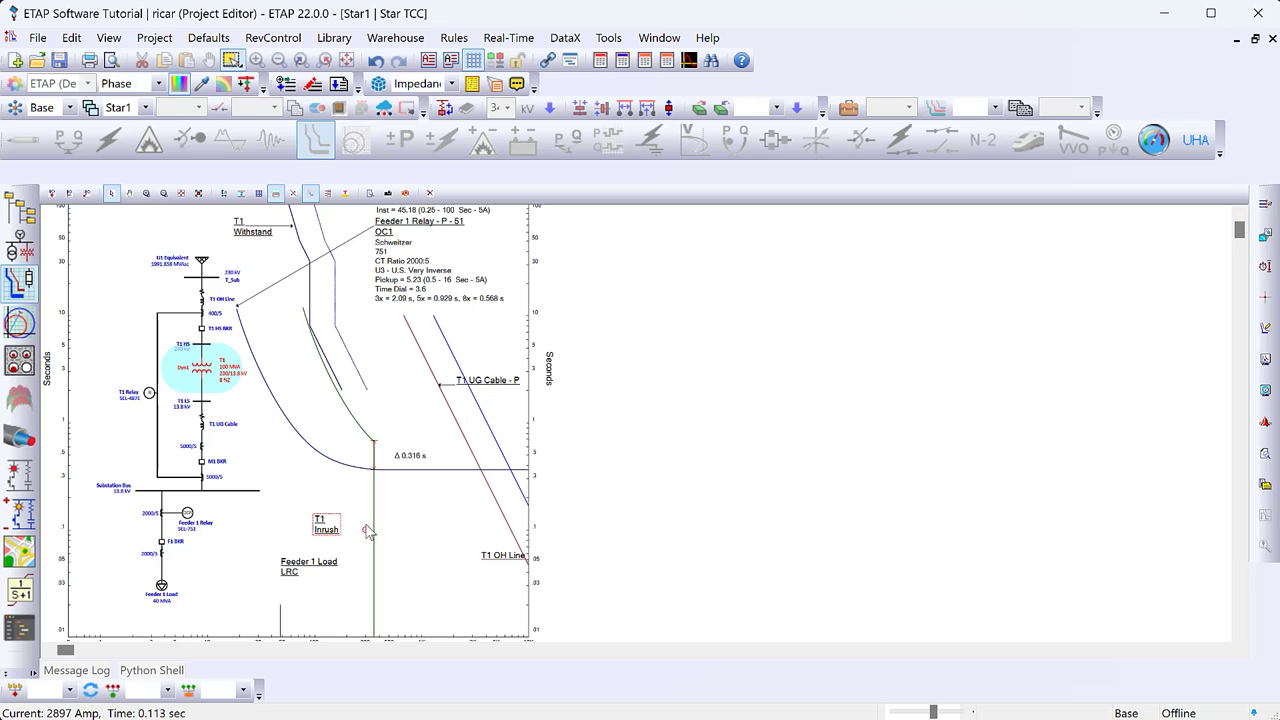
scroll(393, 522, up, 3)
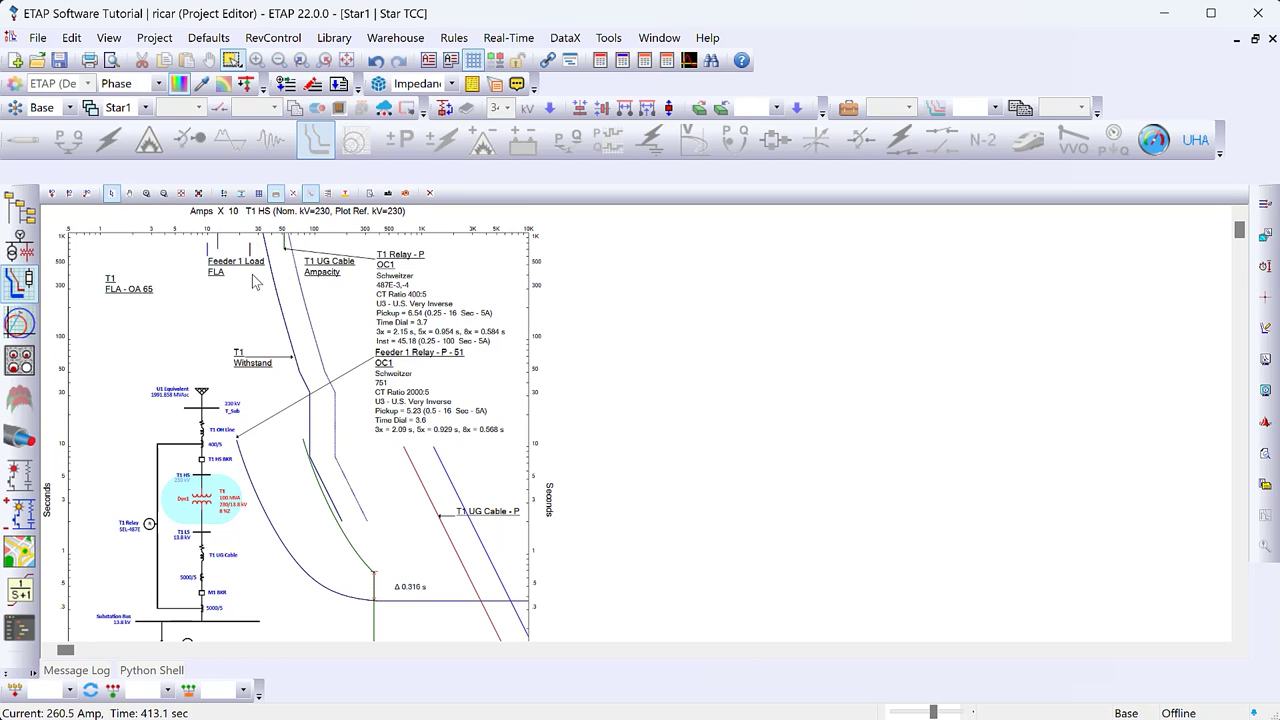
mouse_move(254, 282)
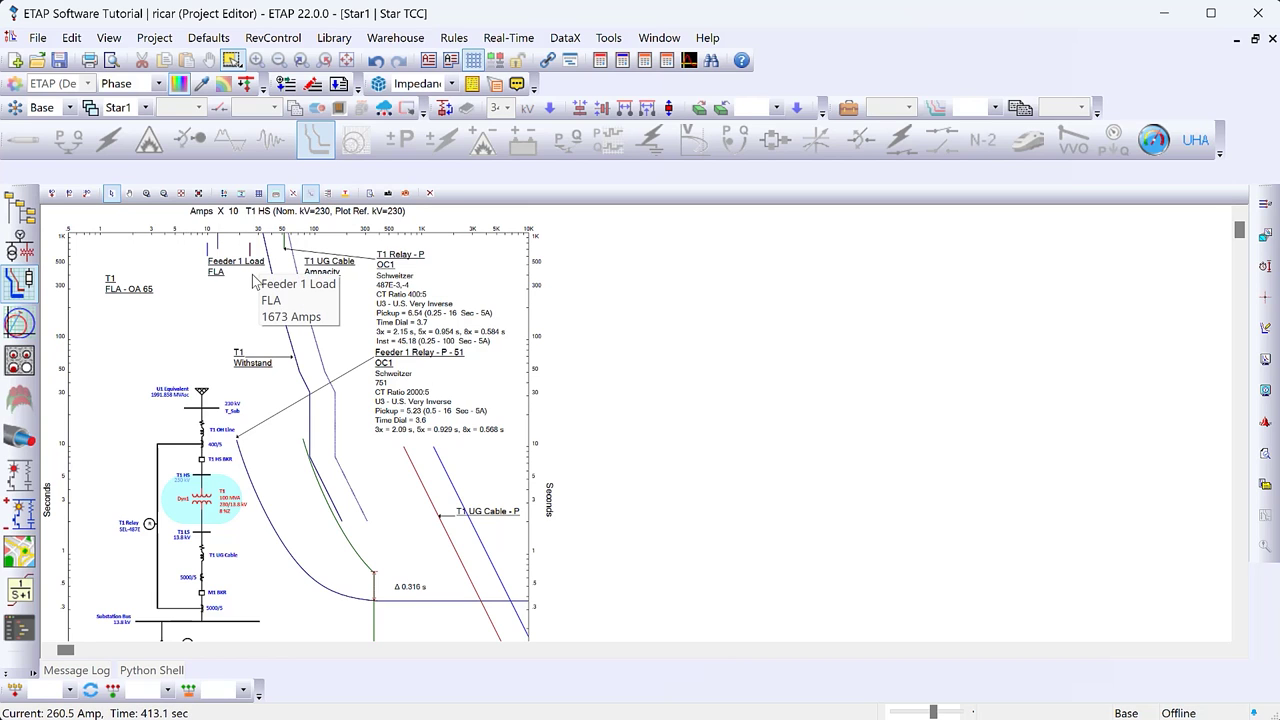
drag(220, 268, 213, 288)
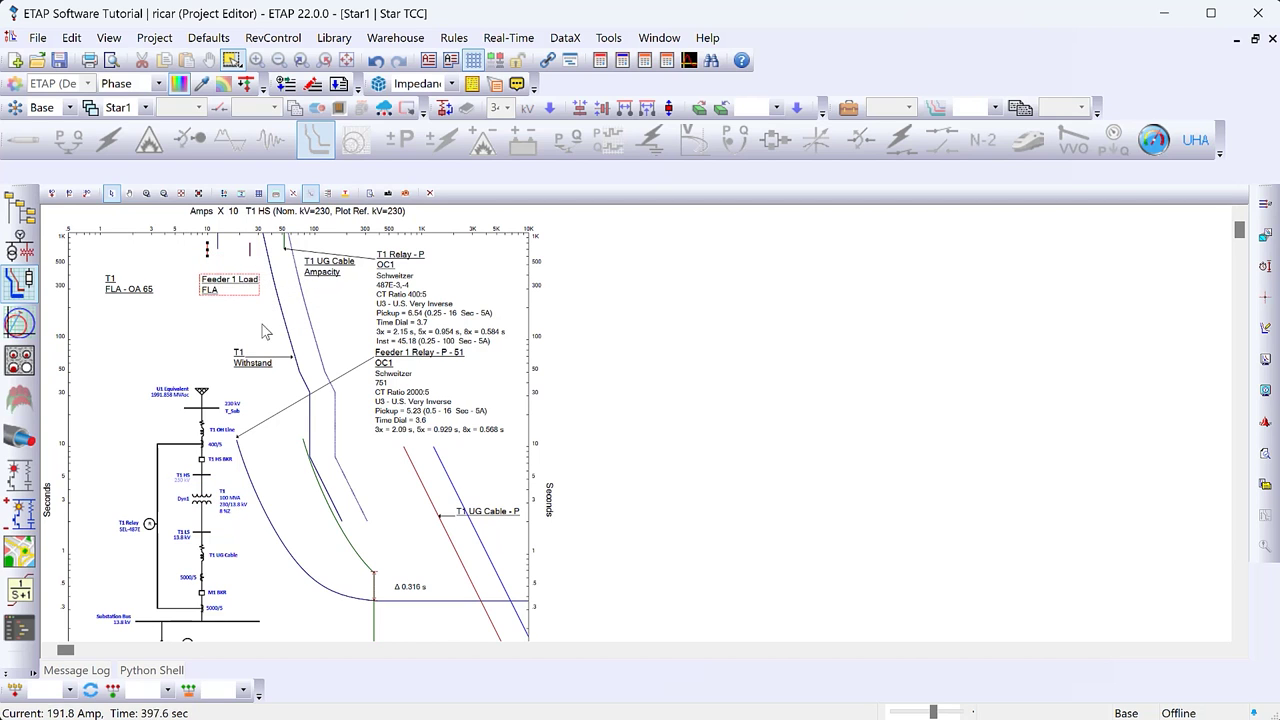
Review the finished plot, examining the Feeder 1 Load LRC, both relays' setting labels, the one-line diagram and the time difference between the relay curves
scroll(455, 352, down, 2)
scroll(455, 352, down, 2)
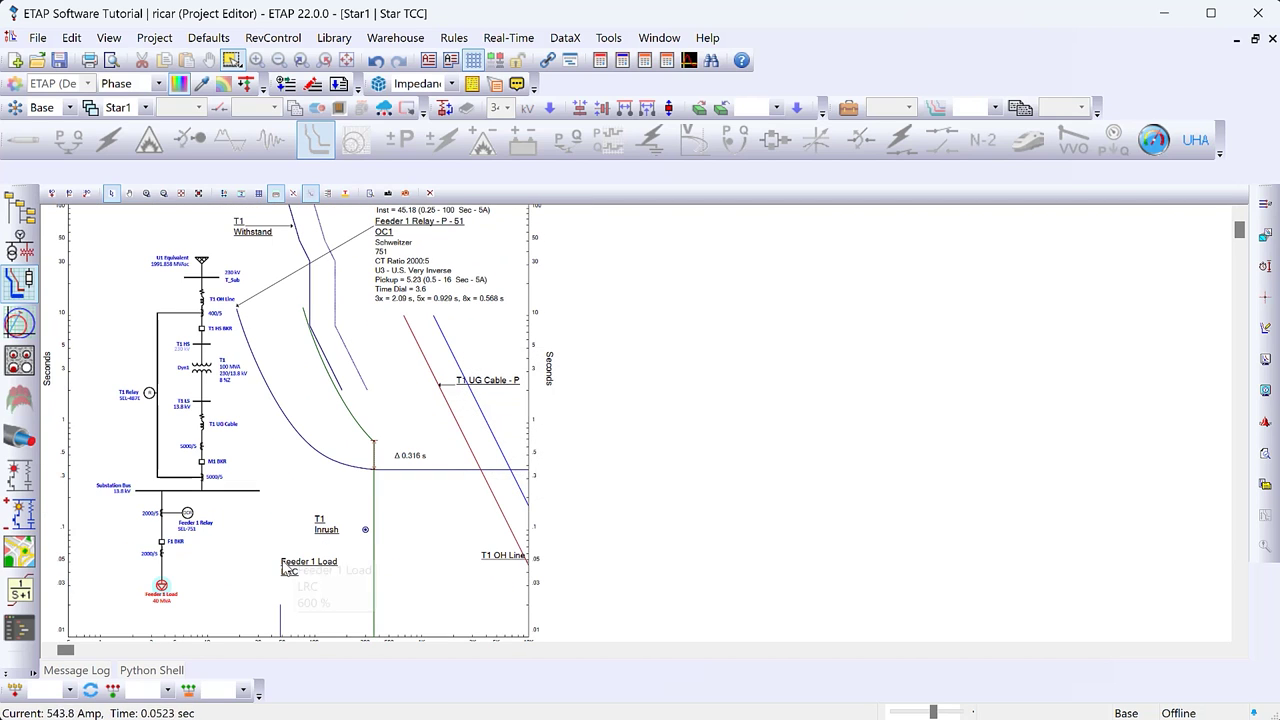
mouse_move(300, 568)
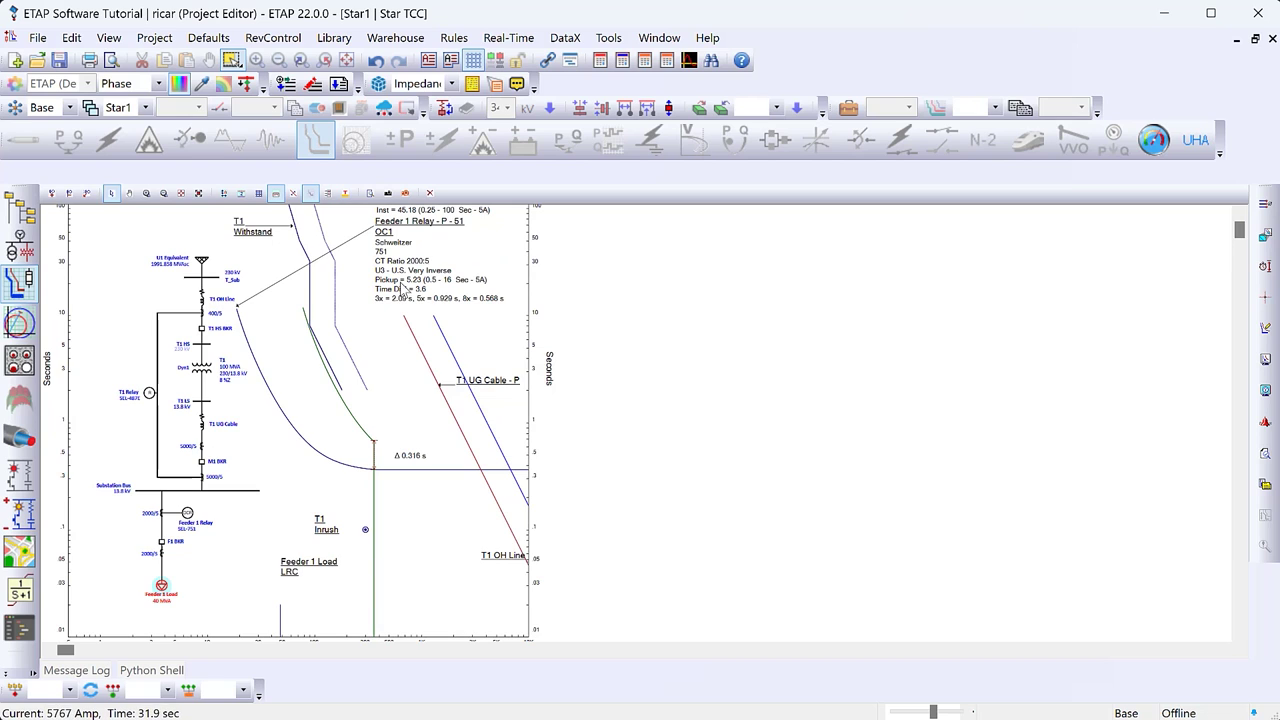
scroll(406, 312, up, 2)
mouse_move(406, 312)
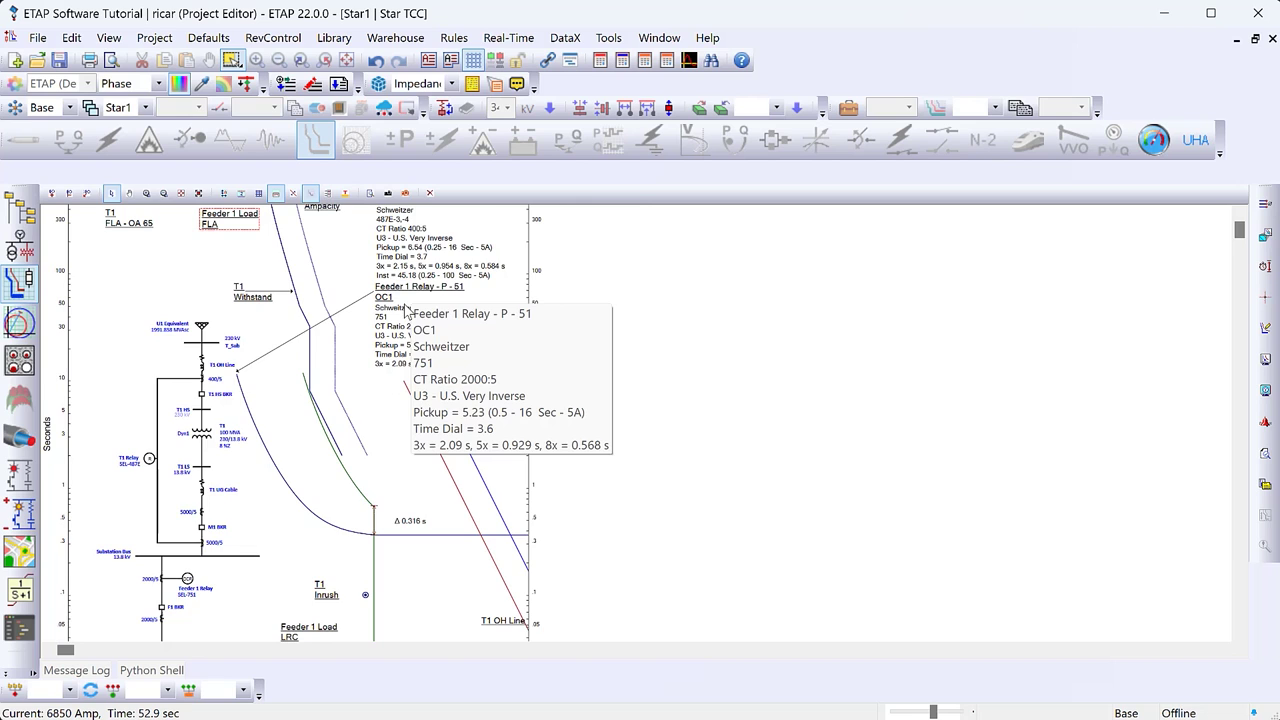
scroll(526, 470, up, 1)
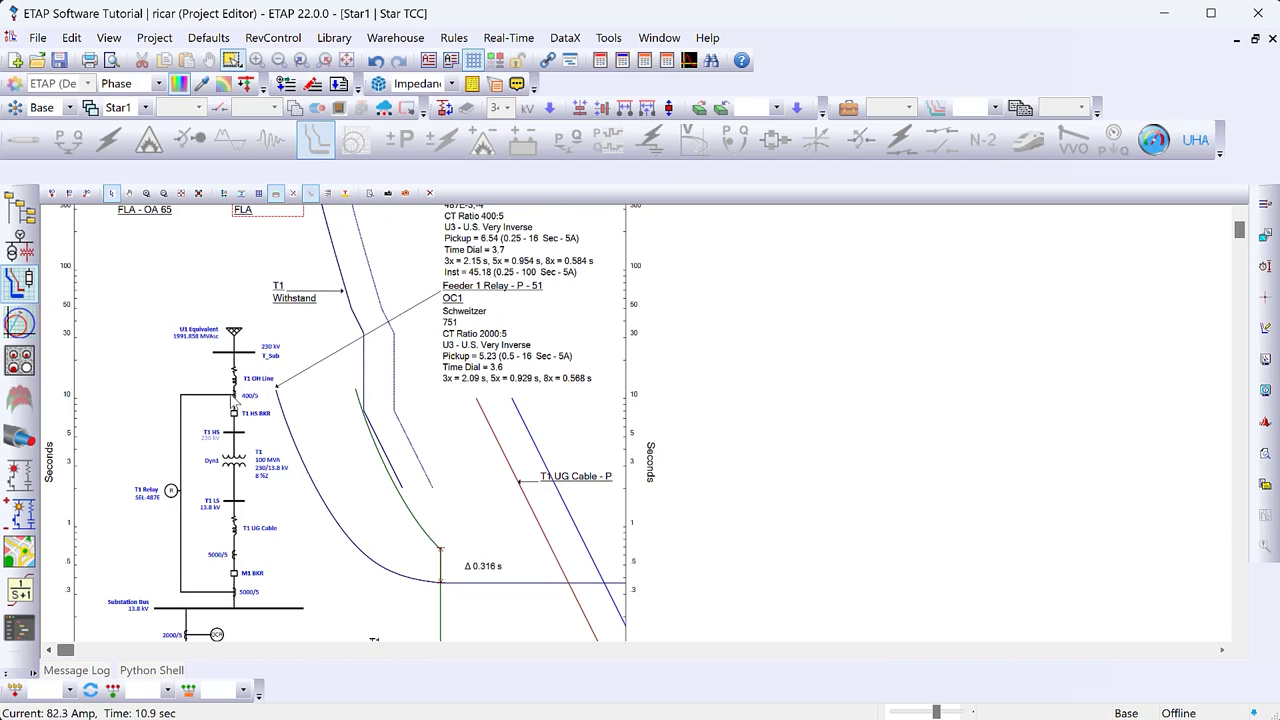
scroll(180, 585, down, 3)
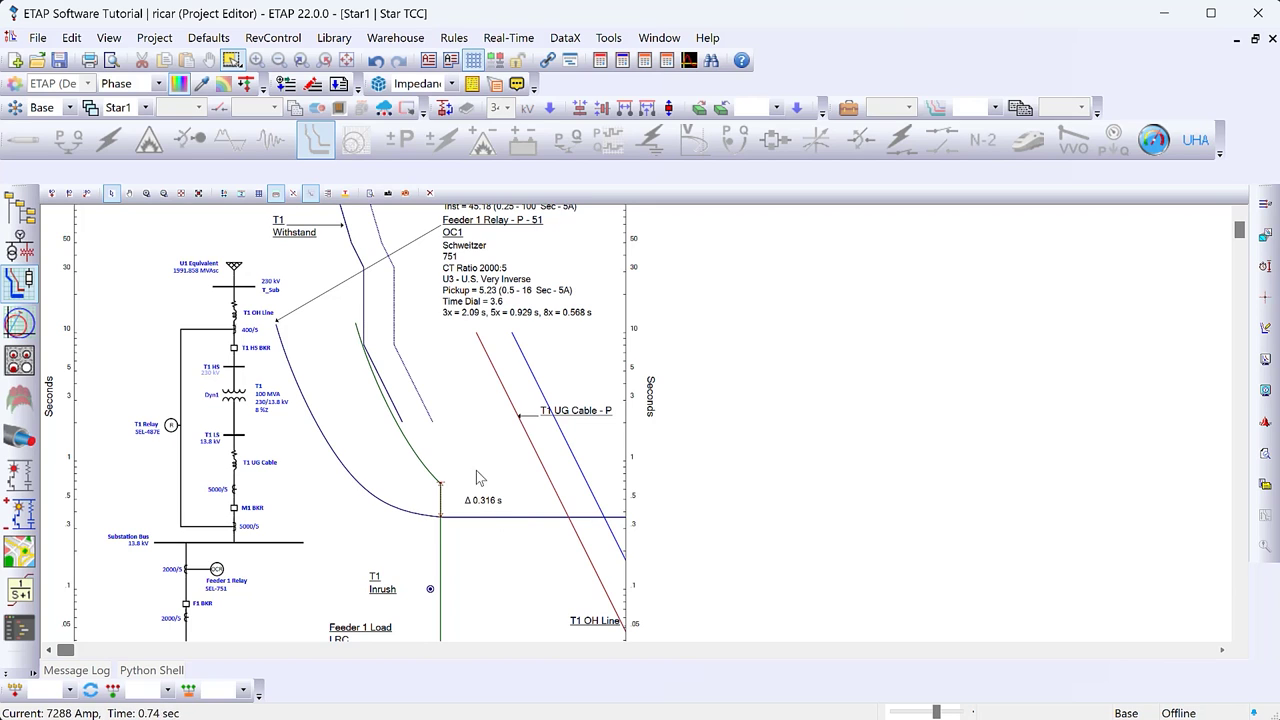
mouse_move(503, 510)
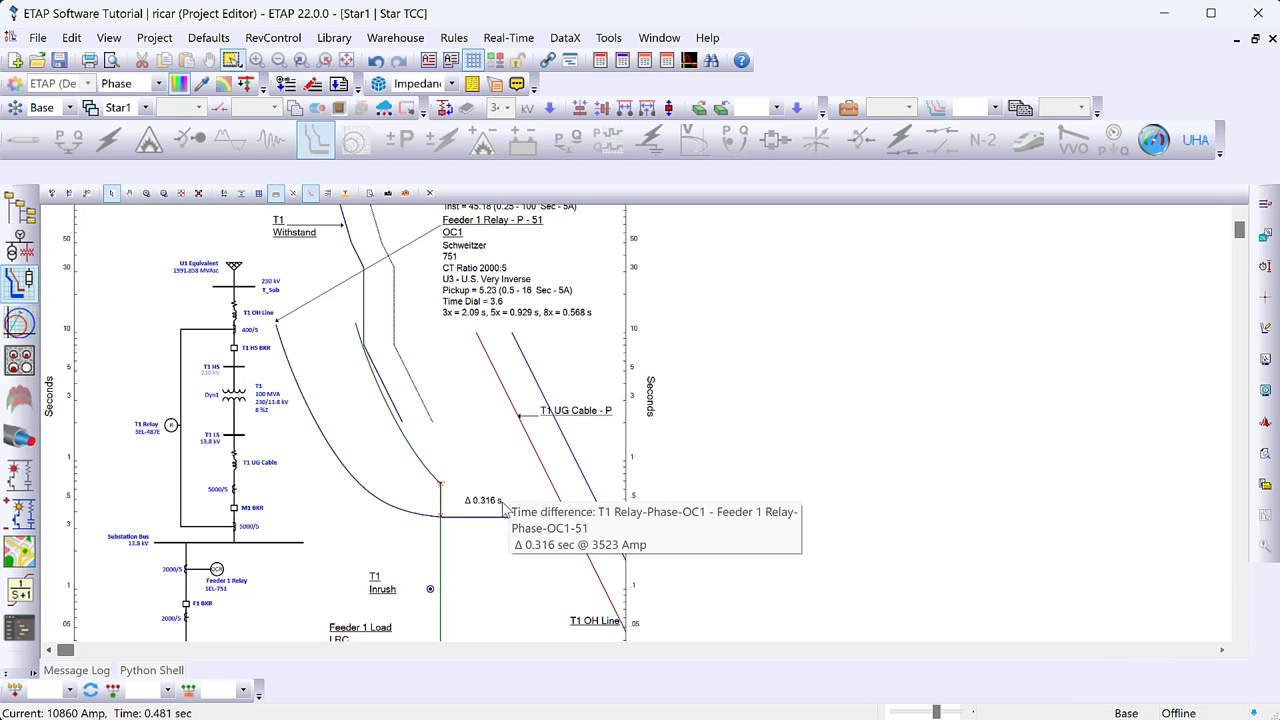
scroll(503, 510, down, 1)
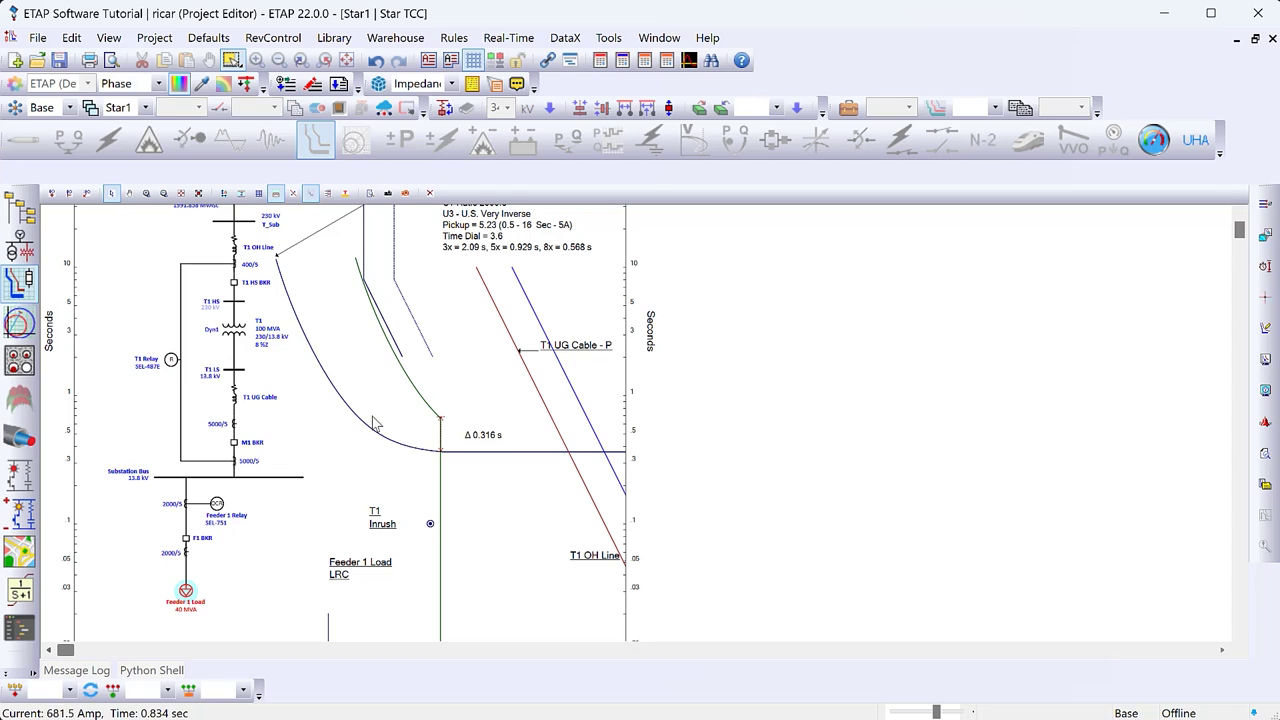
mouse_move(366, 430)
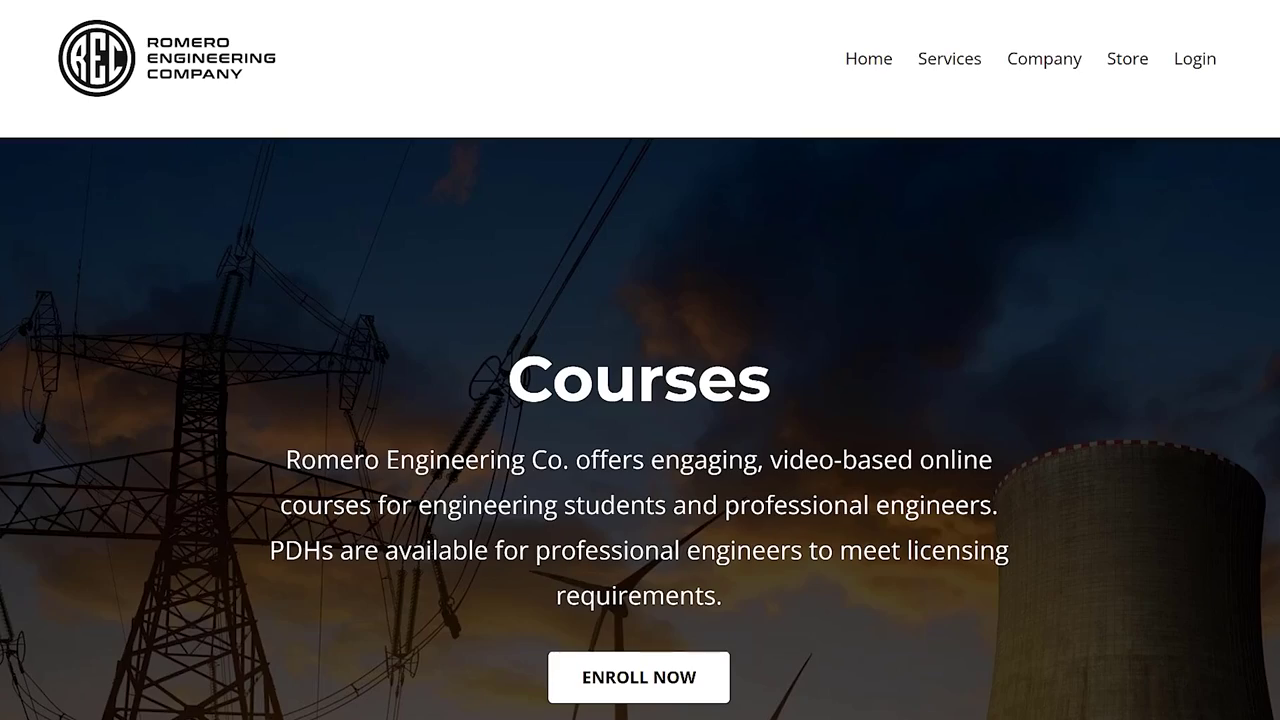
scroll(640, 360, down, 20)
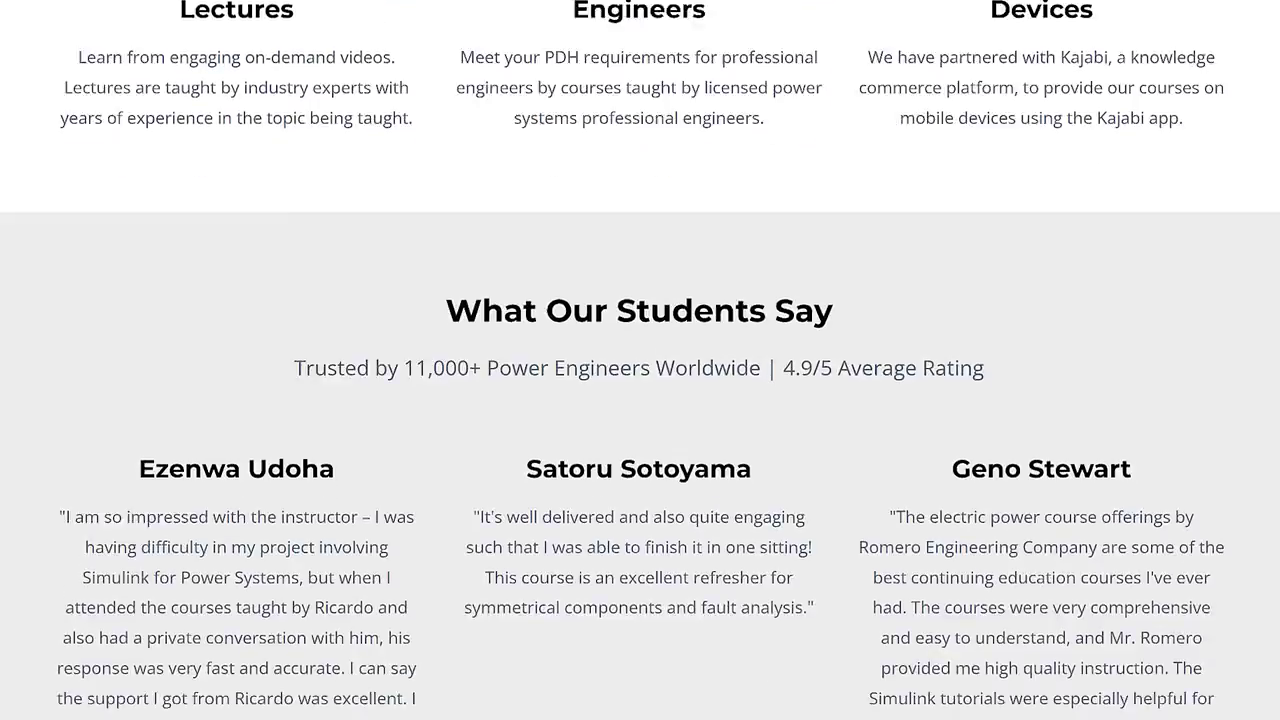
scroll(640, 360, down, 20)
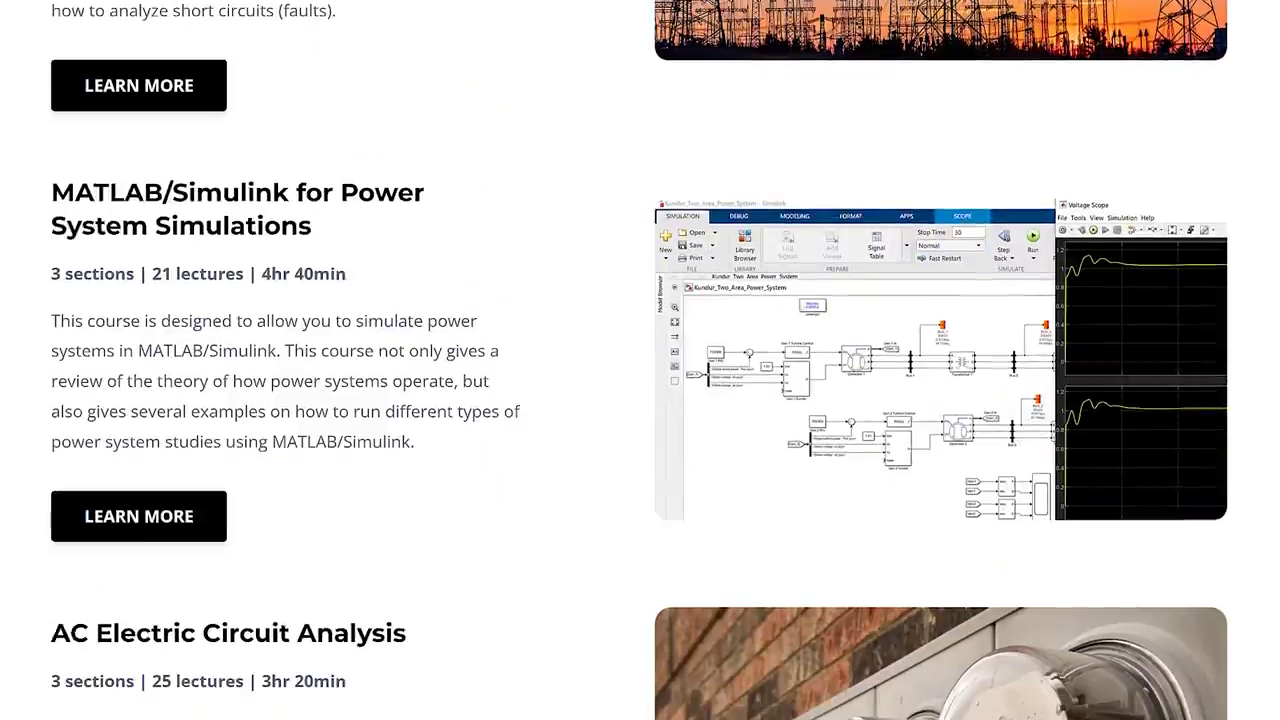
scroll(640, 360, down, 20)
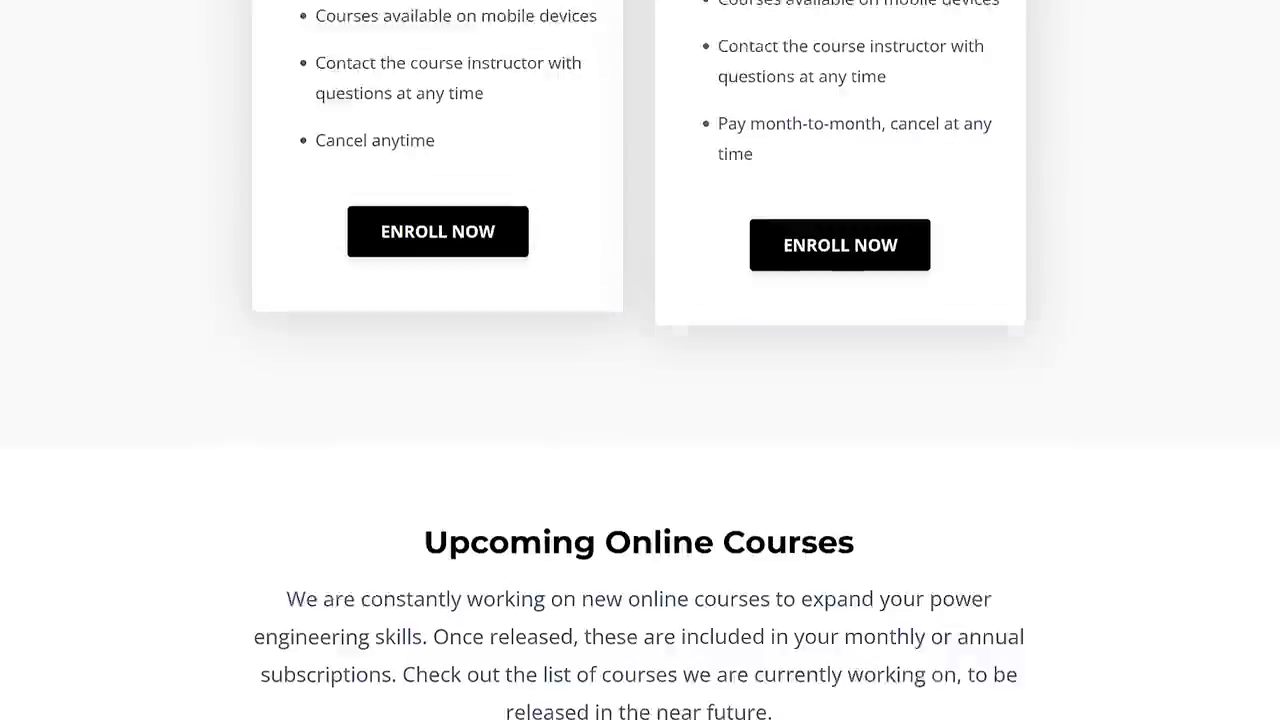